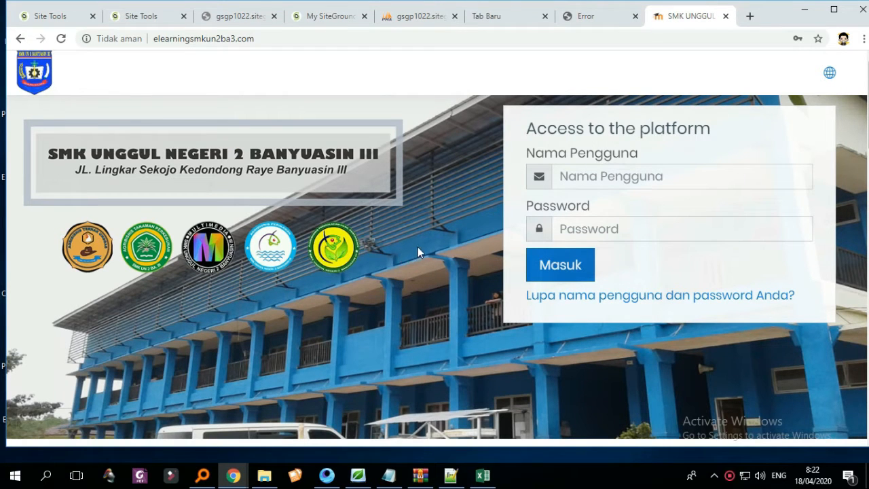
Log in to the e-learning platform with the saved admin username and account password.
left_click(684, 179)
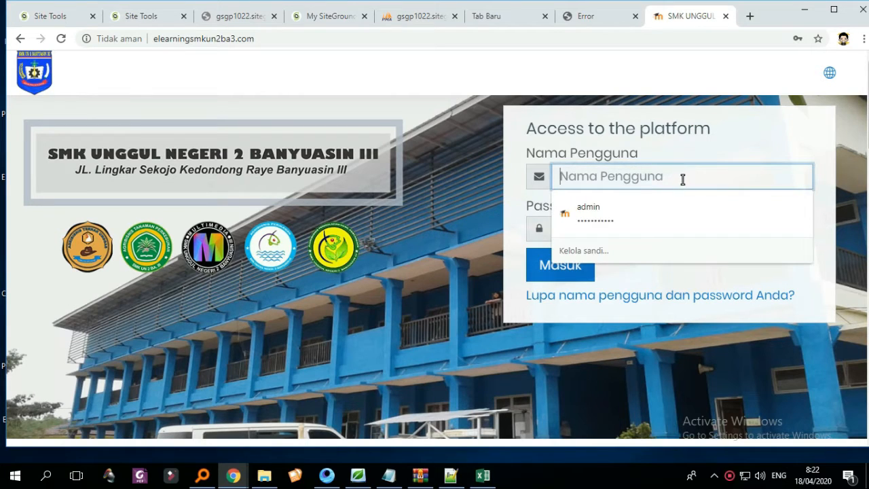
left_click(662, 214)
left_click(574, 275)
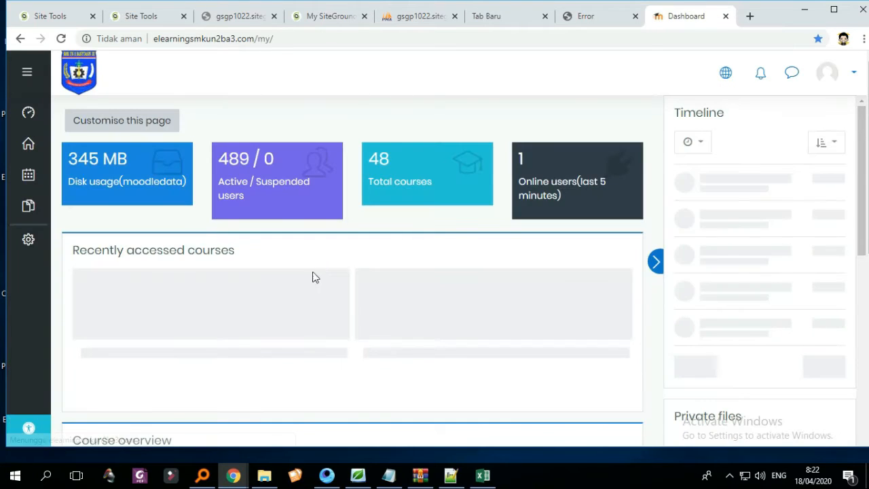
Open the Maintenance mode settings in the Server section of Site administration.
left_click(37, 255)
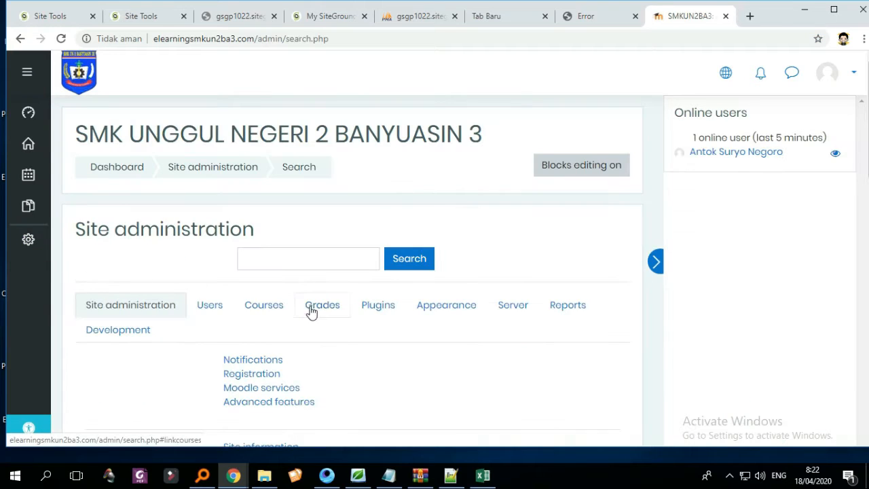
left_click(29, 252)
scroll(396, 301, "down", 2)
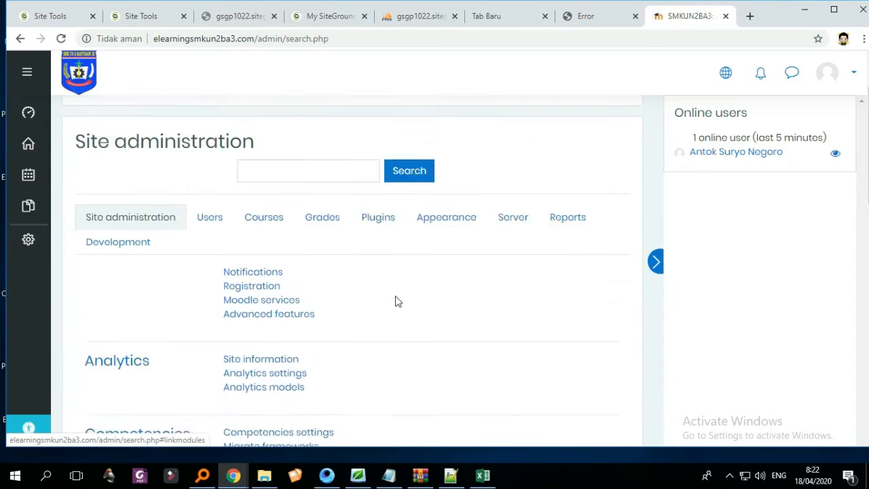
left_click(514, 186)
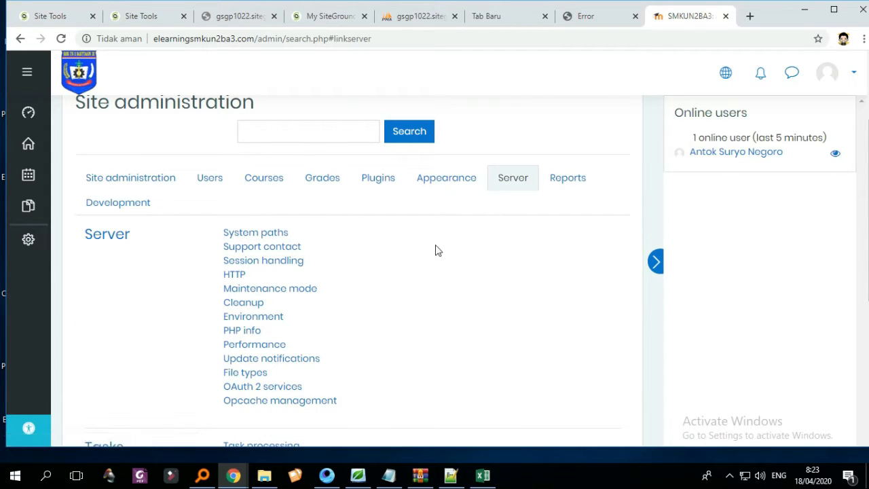
left_click(284, 294)
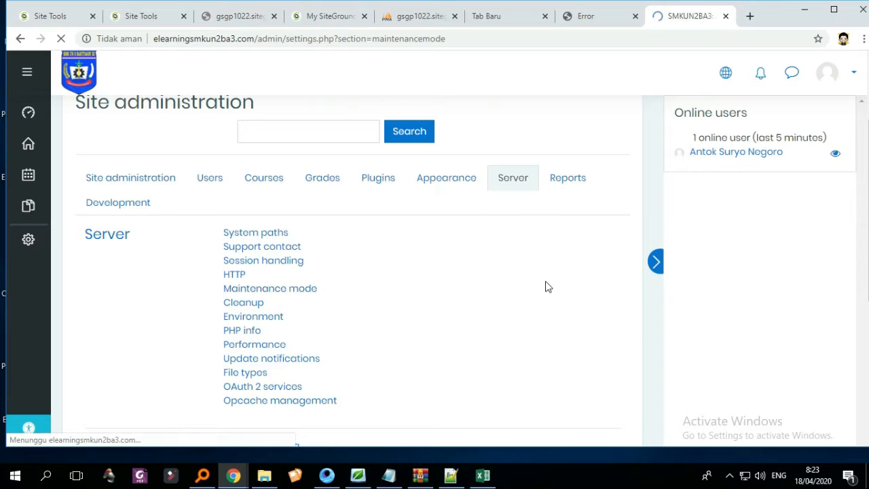
Set Maintenance mode to Enable, keeping the optional maintenance message, and save the changes.
scroll(516, 279, "down", 2)
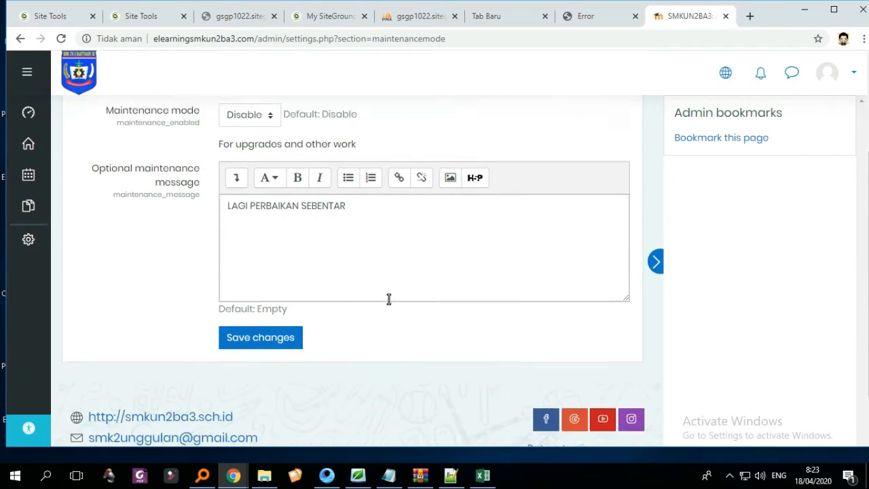
scroll(378, 297, "up", 1)
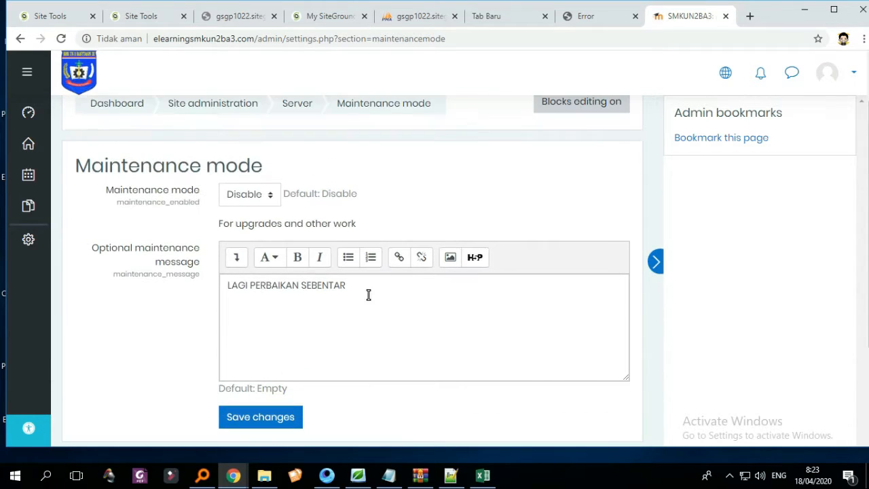
left_click(265, 200)
left_click(252, 229)
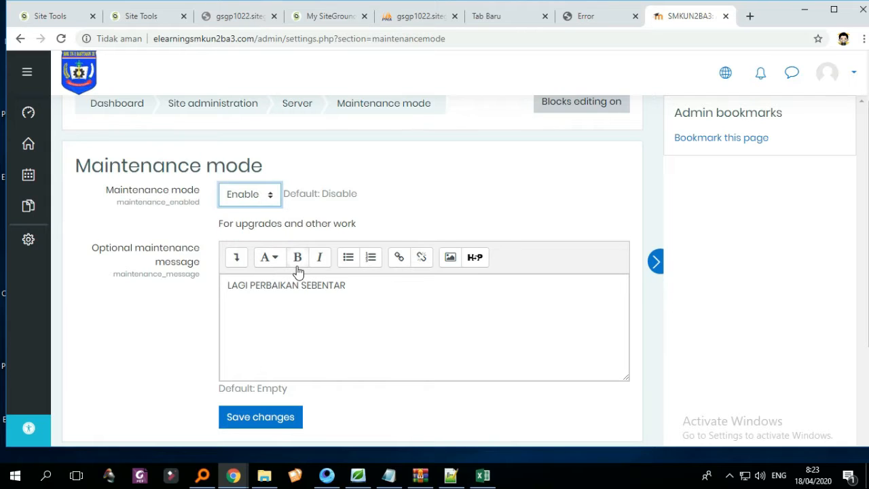
scroll(299, 302, "down", 1)
left_click(274, 350)
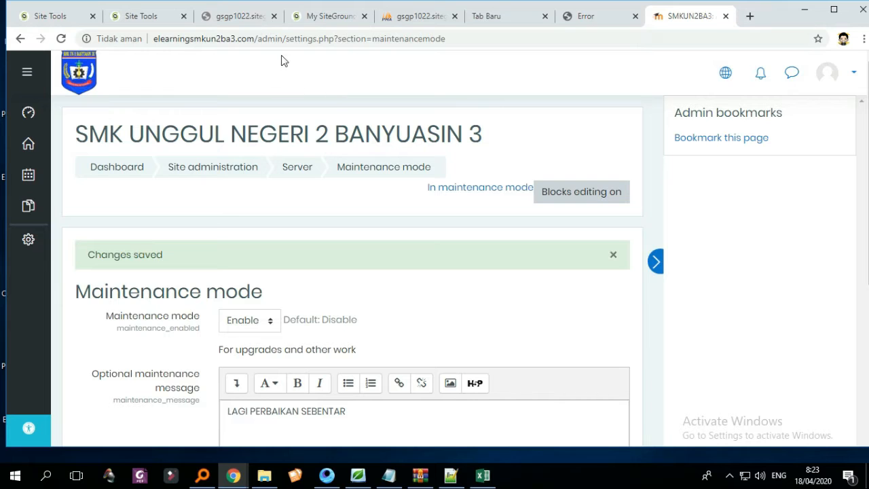
scroll(380, 194, "down", 1)
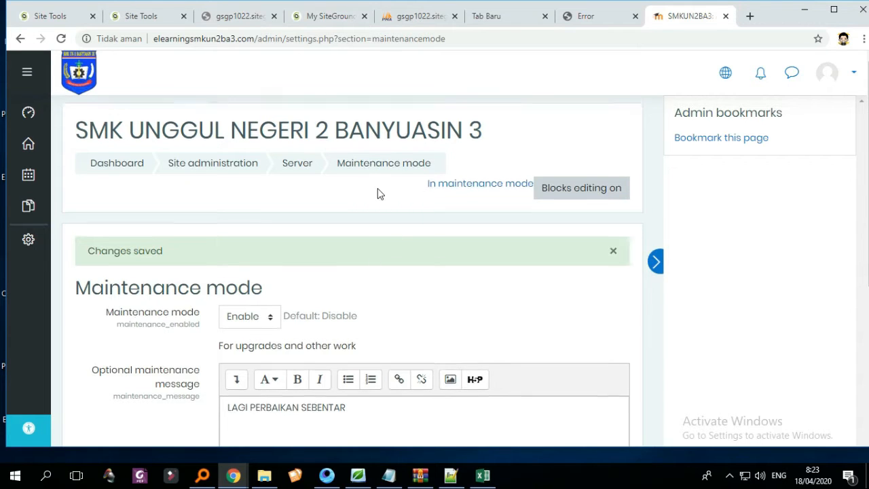
scroll(397, 209, "down", 2)
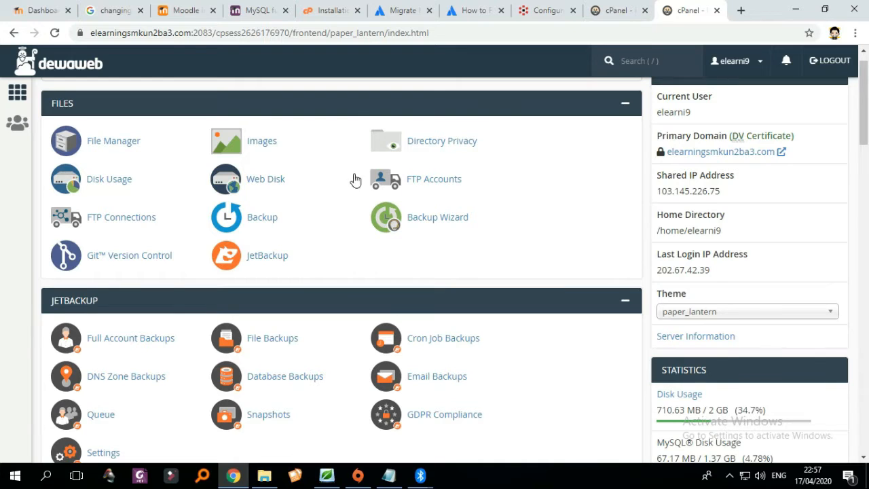
In the hosting account's cPanel, look through the available functions and open Backup in the Files group.
scroll(615, 214, "down", 10)
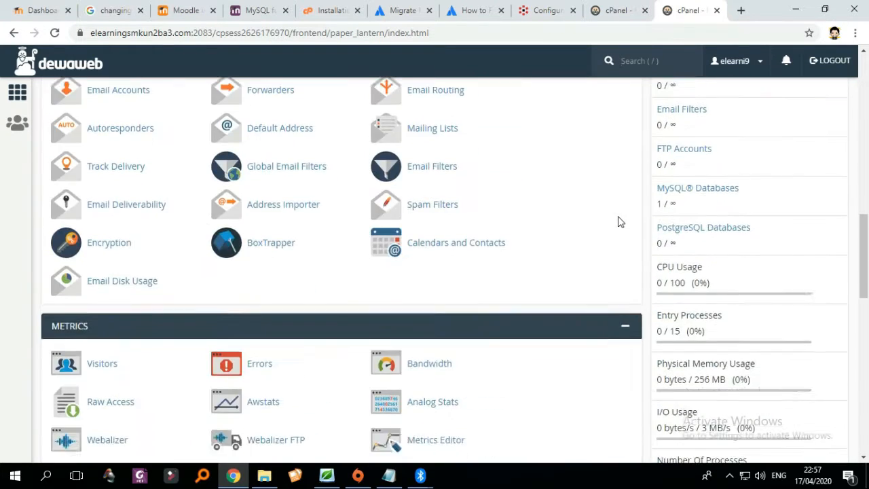
scroll(620, 222, "up", 10)
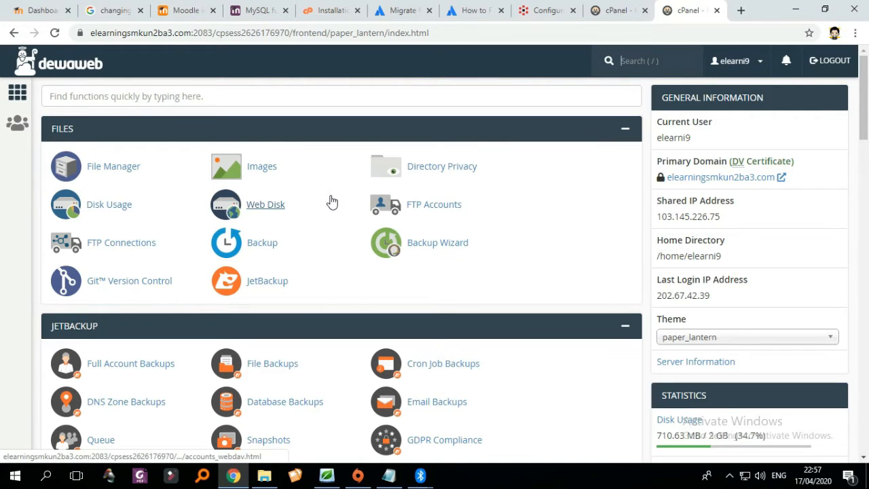
scroll(336, 239, "down", 1)
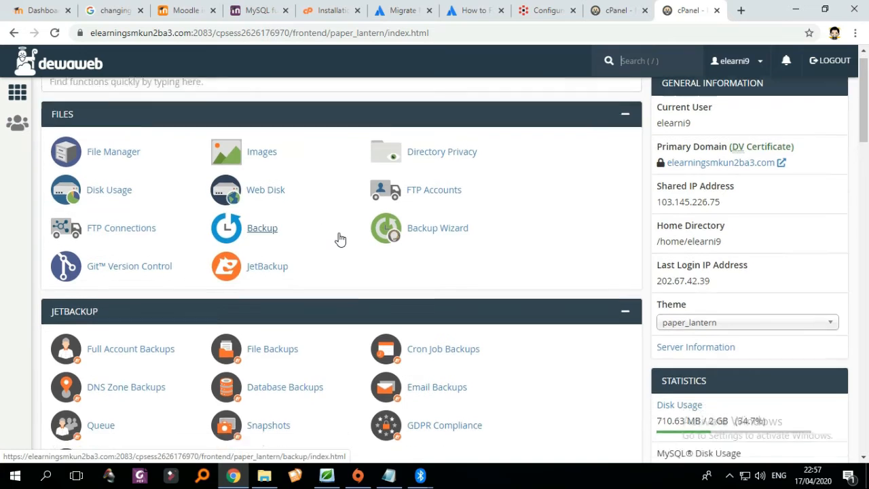
scroll(340, 239, "up", 1)
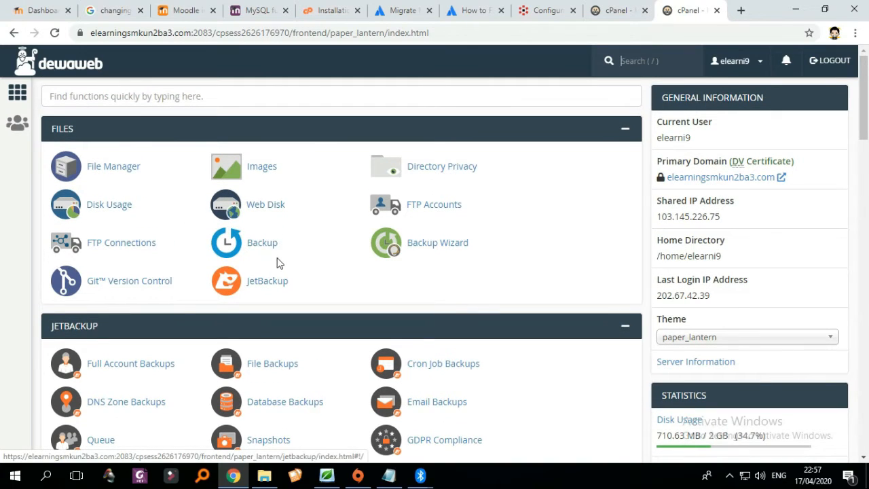
left_click(260, 246)
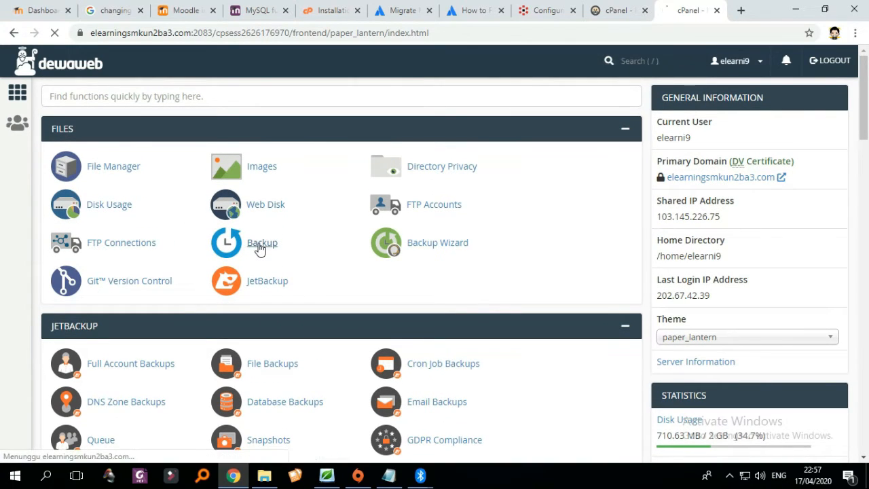
Generate a full account backup to the Home Directory with e-mail notification, and return to the list of available backups.
scroll(258, 249, "down", 1)
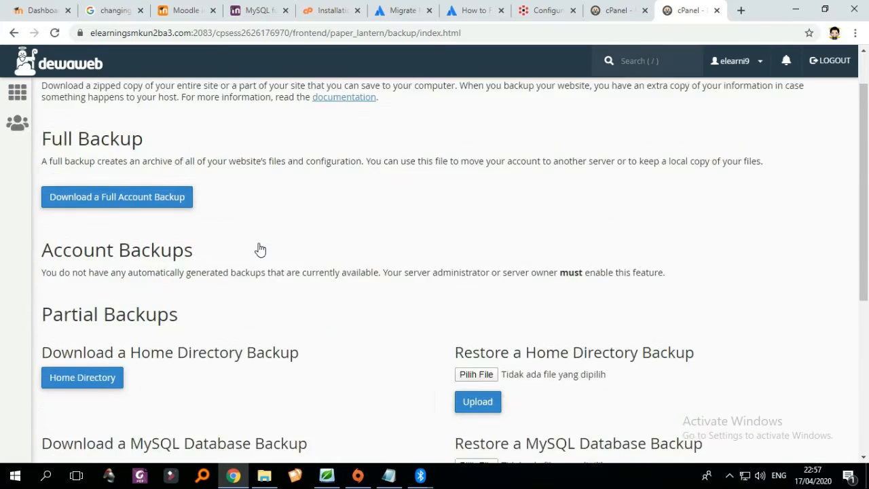
scroll(244, 251, "up", 1)
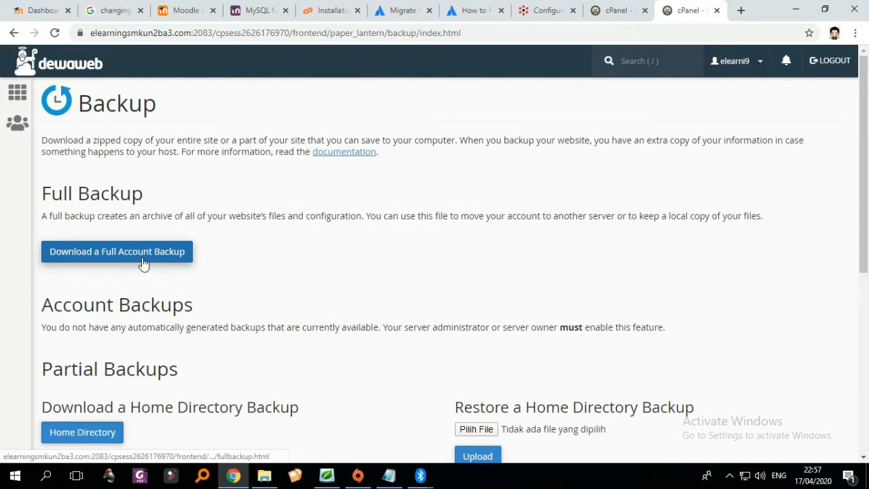
left_click(143, 258)
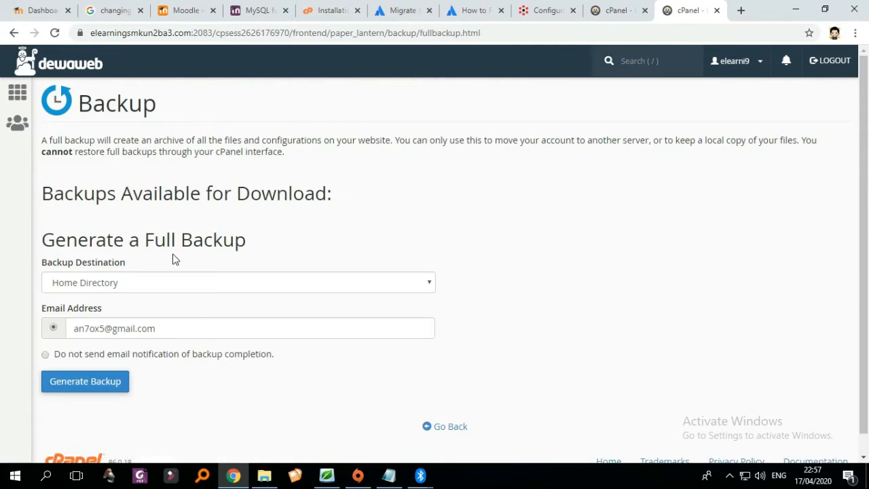
scroll(207, 248, "down", 1)
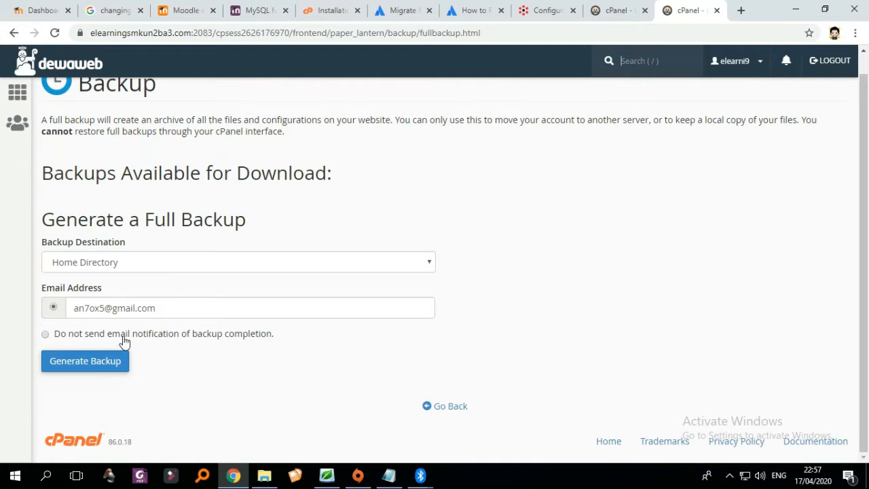
left_click(93, 362)
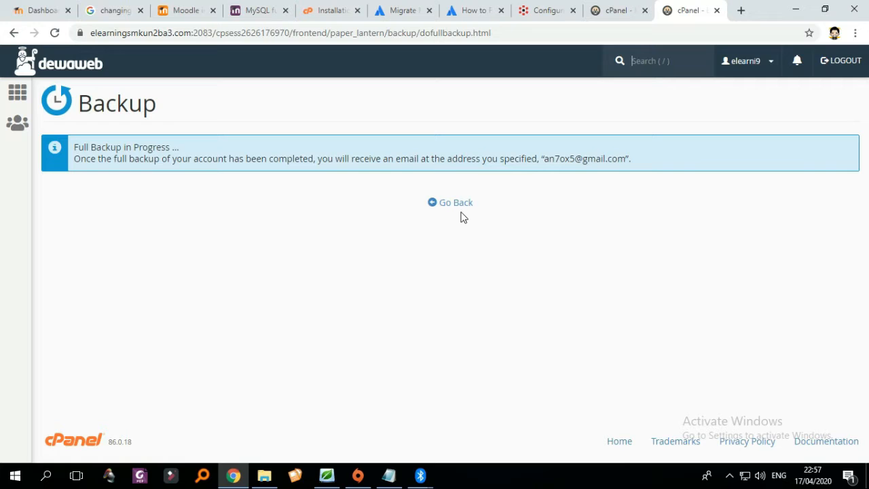
left_click(454, 204)
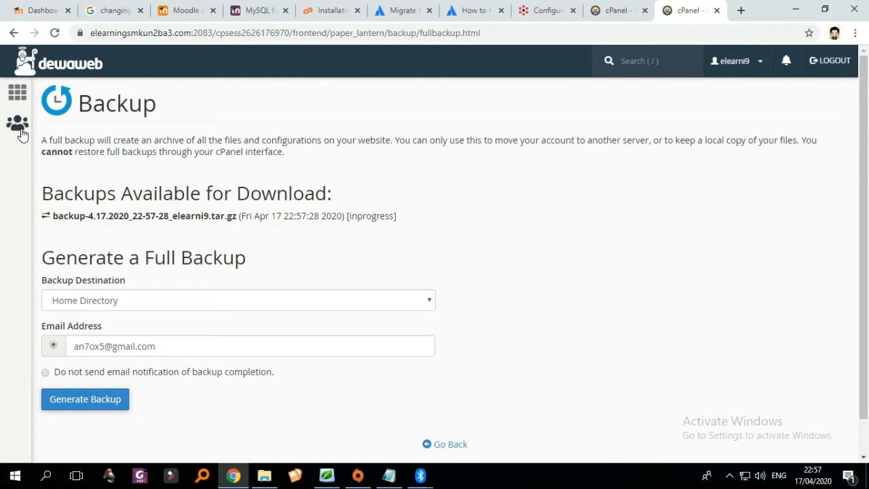
Return to the cPanel home page and open File Manager to show the home directory.
left_click(24, 102)
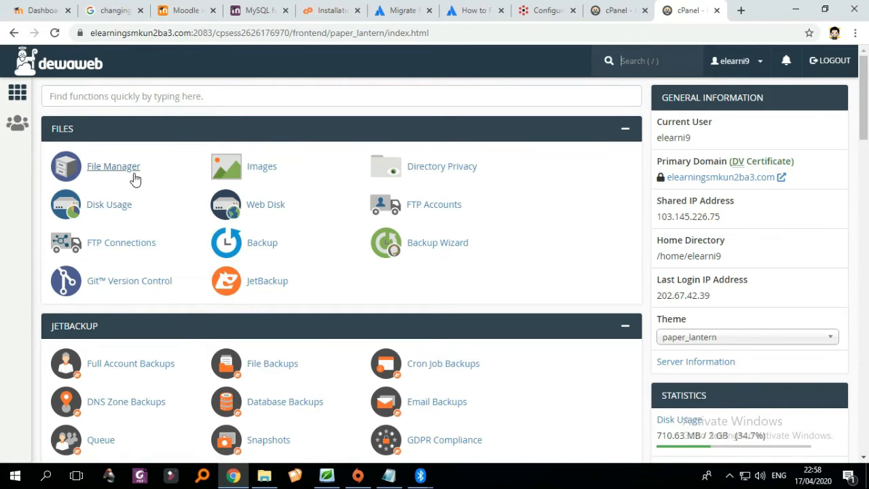
left_click(133, 175)
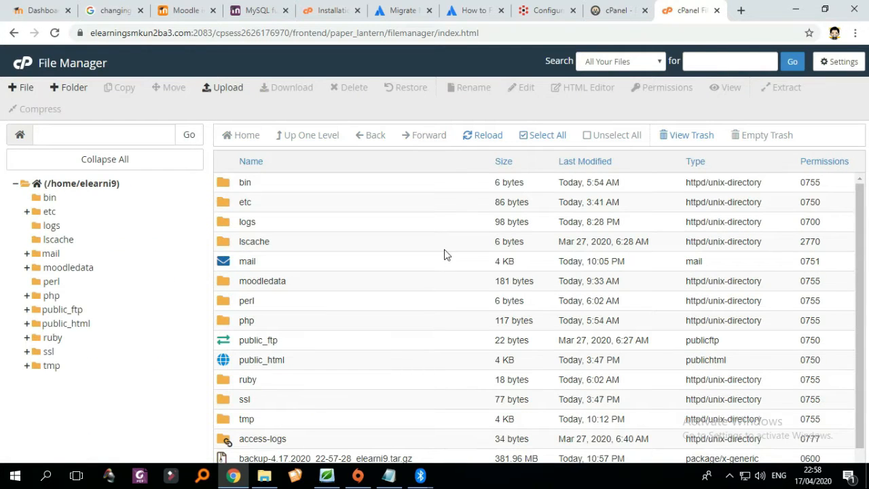
scroll(551, 270, "down", 1)
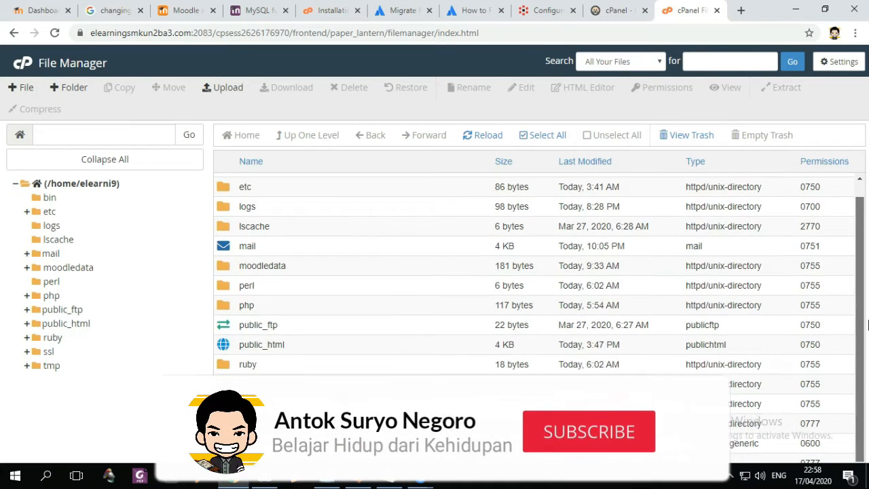
Restore the browser window to a smaller size and adjust it so the end of the file list is visible.
left_click(824, 8)
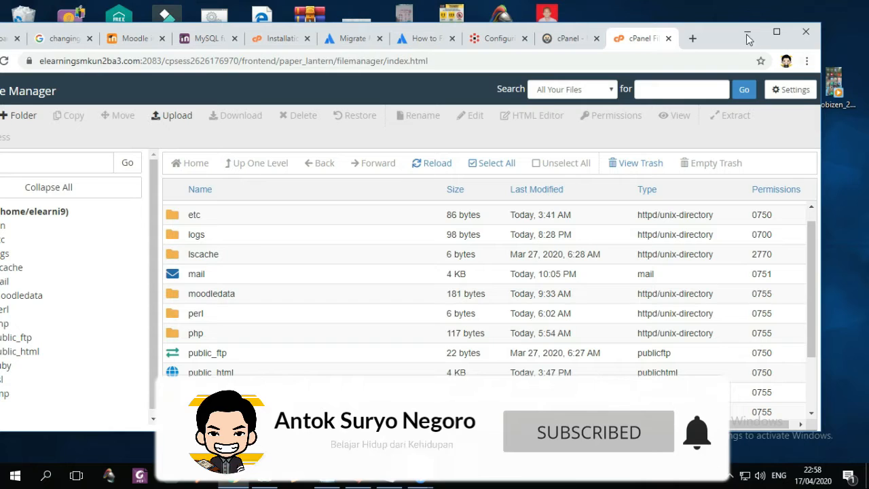
left_click_drag(721, 33, 748, 12)
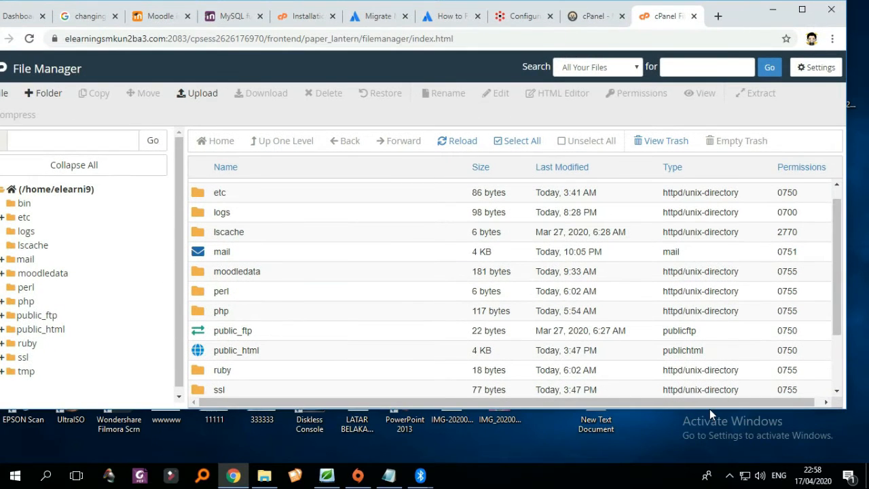
left_click_drag(710, 408, 718, 453)
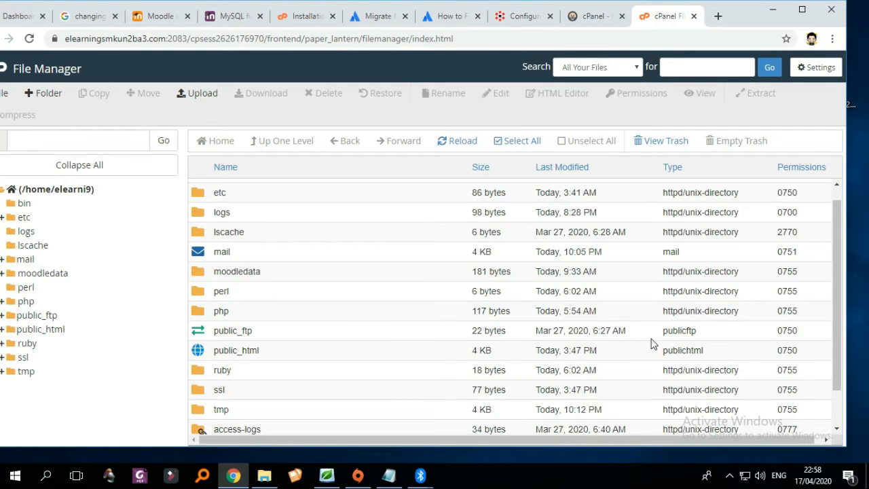
scroll(651, 343, "down", 1)
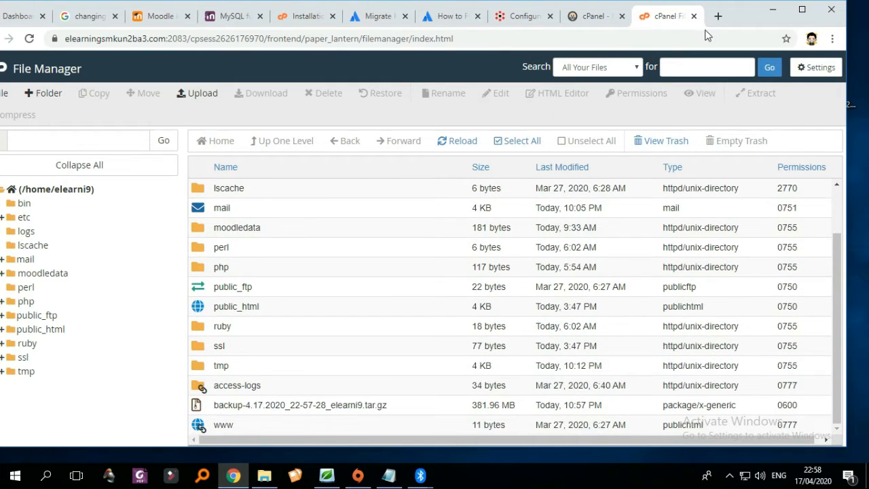
left_click_drag(736, 13, 768, 14)
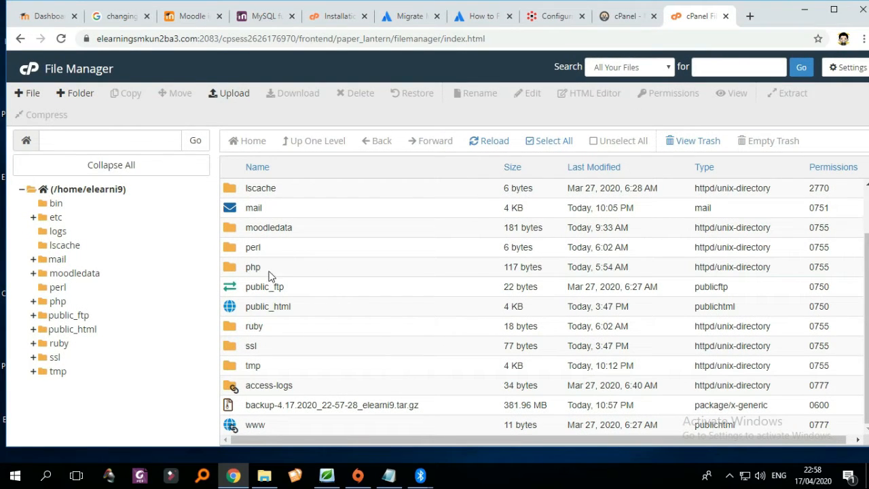
Locate the moodledata folder, then open public_html and look through the site's folders.
left_click(276, 231)
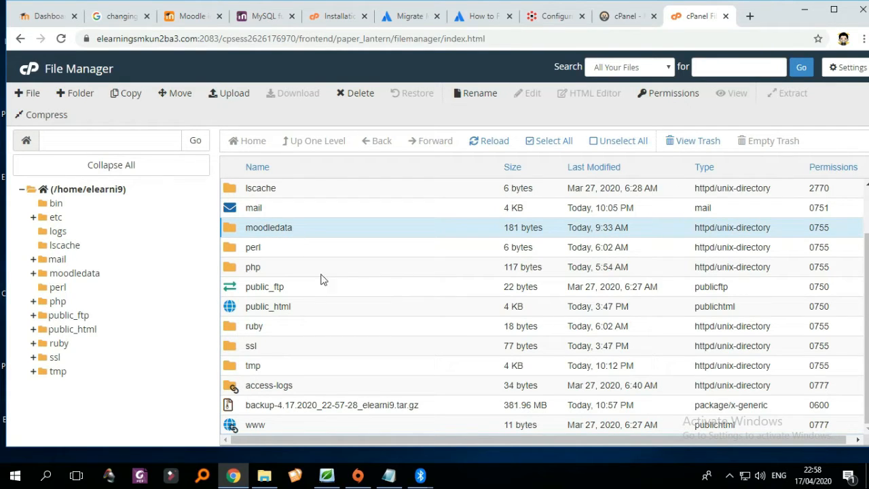
left_click(268, 308)
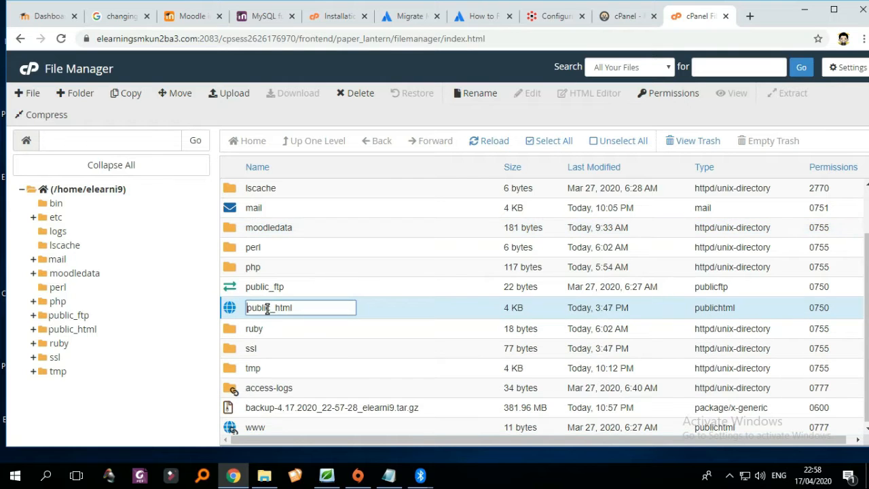
double_click(244, 313)
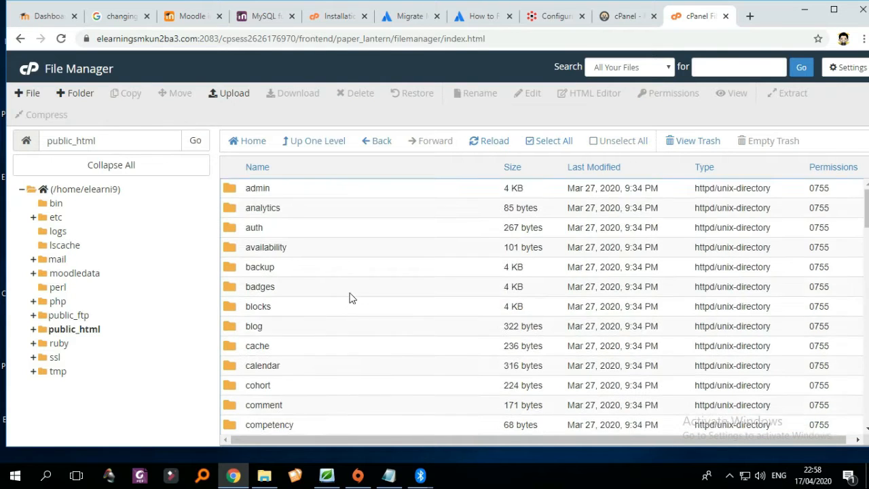
scroll(351, 296, "down", 5)
scroll(352, 295, "up", 2)
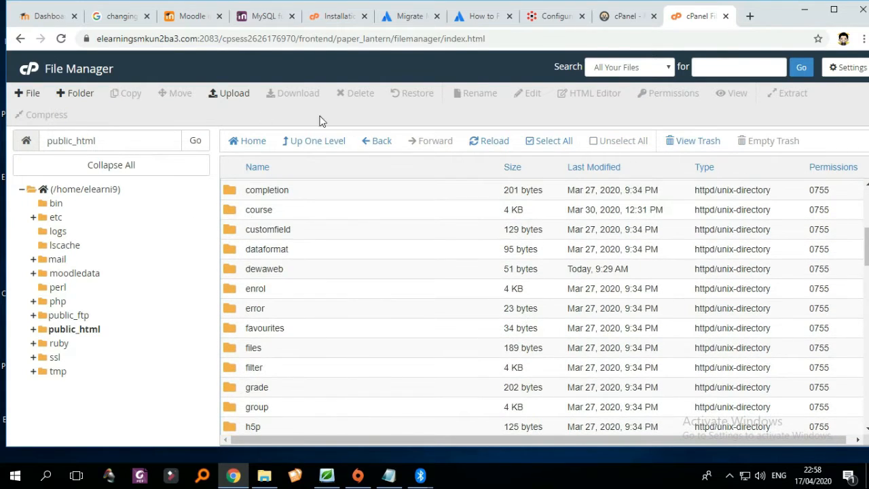
Return from public_html to the home directory and look through its list of folders and files.
left_click(309, 143)
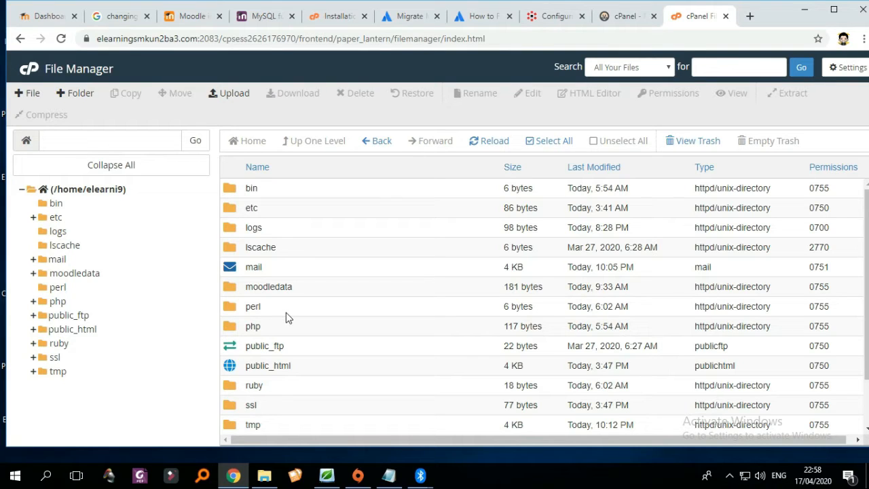
scroll(389, 325, "down", 2)
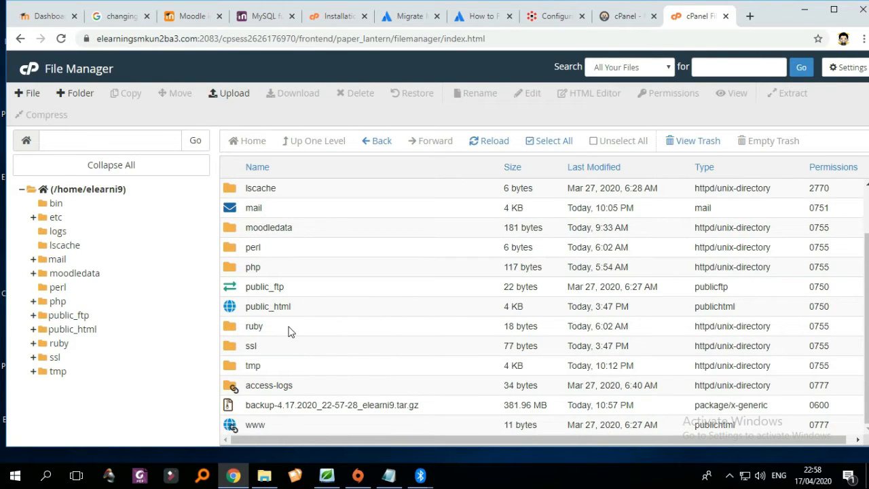
scroll(288, 331, "up", 2)
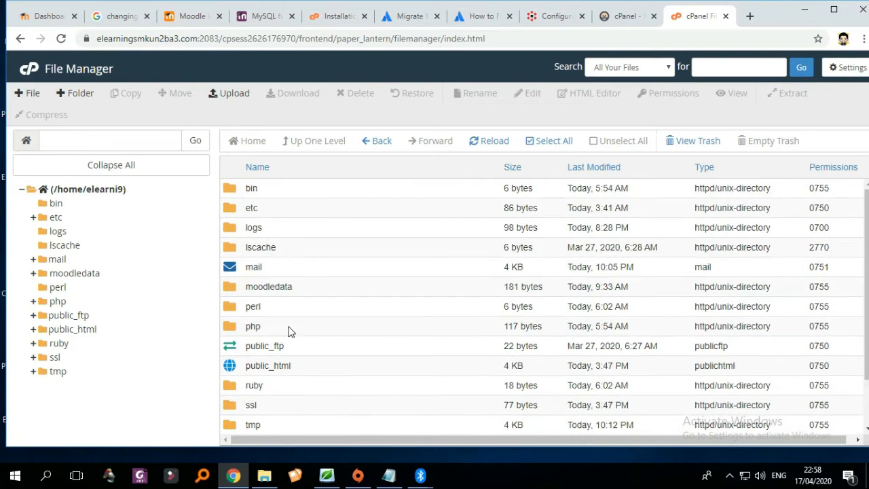
Compress the moodledata folder into a Zip Archive named moodledata.zip, check the compression log to its end and dismiss it.
left_click(266, 287)
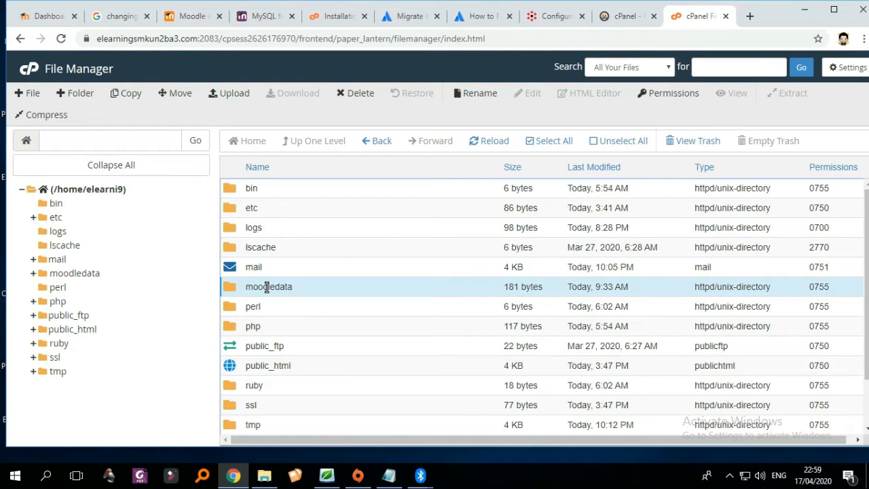
right_click(267, 286)
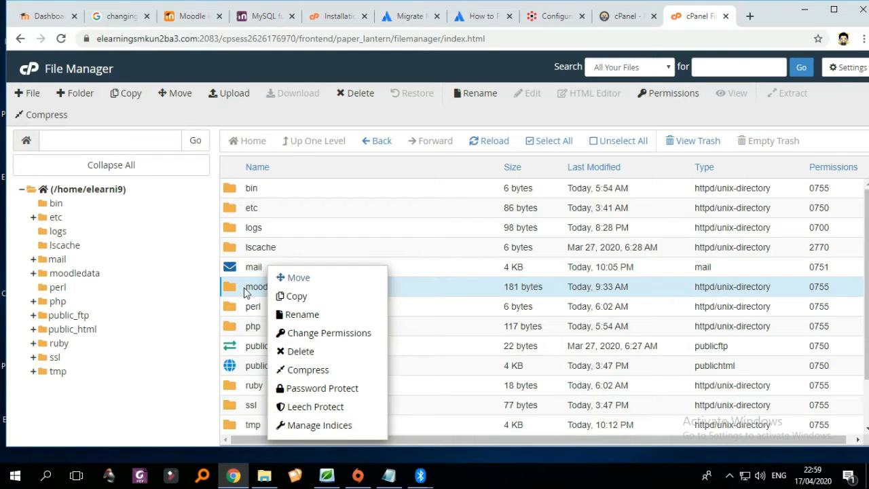
left_click(248, 290)
left_click(247, 291)
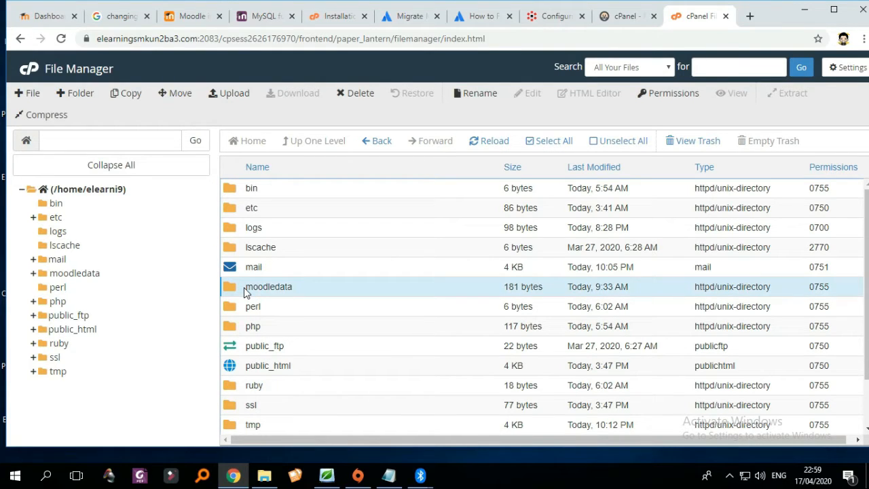
right_click(246, 287)
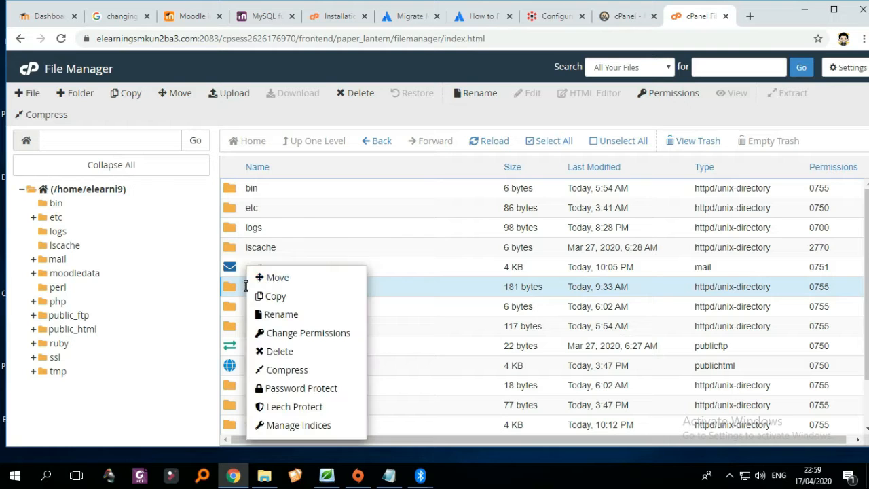
left_click(301, 375)
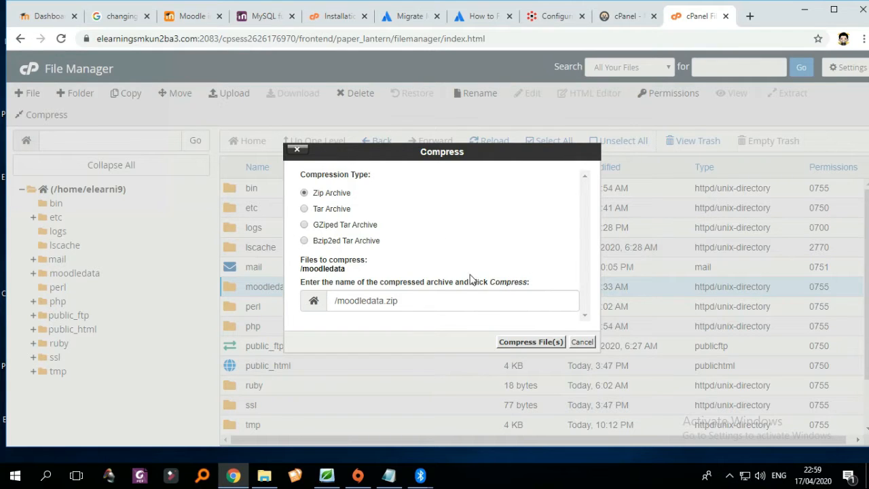
left_click_drag(385, 151, 460, 131)
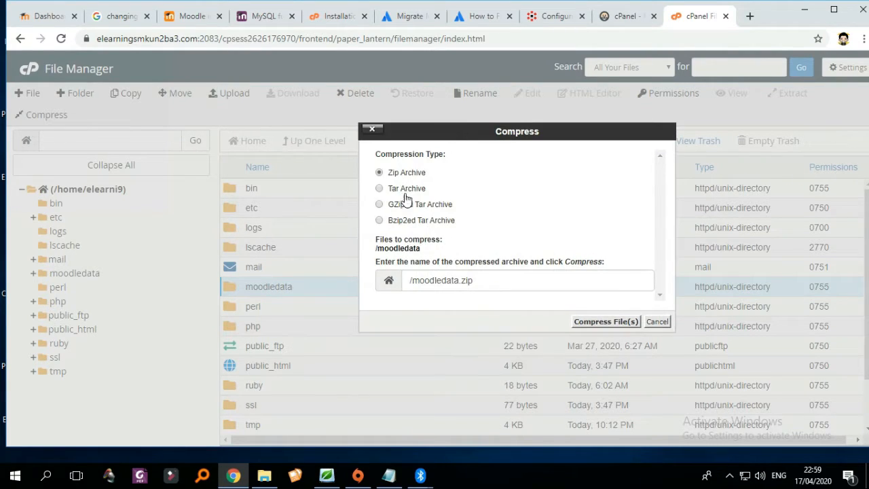
left_click(597, 327)
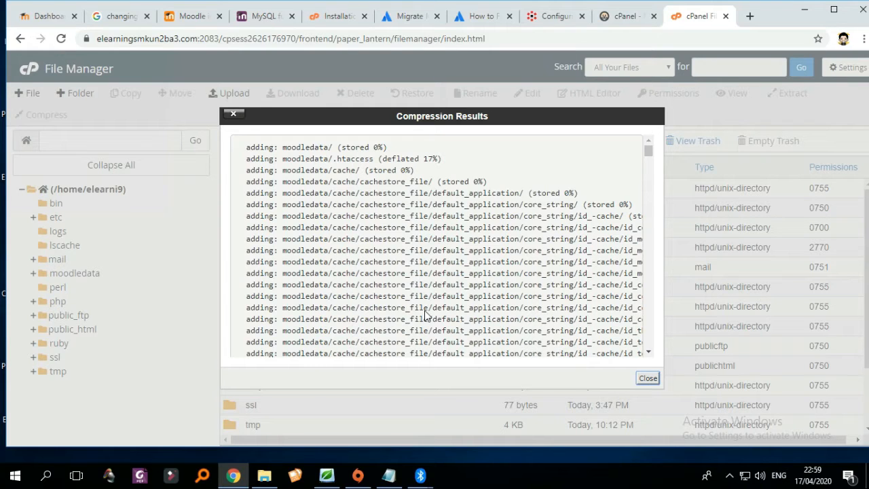
scroll(632, 159, "down", 5)
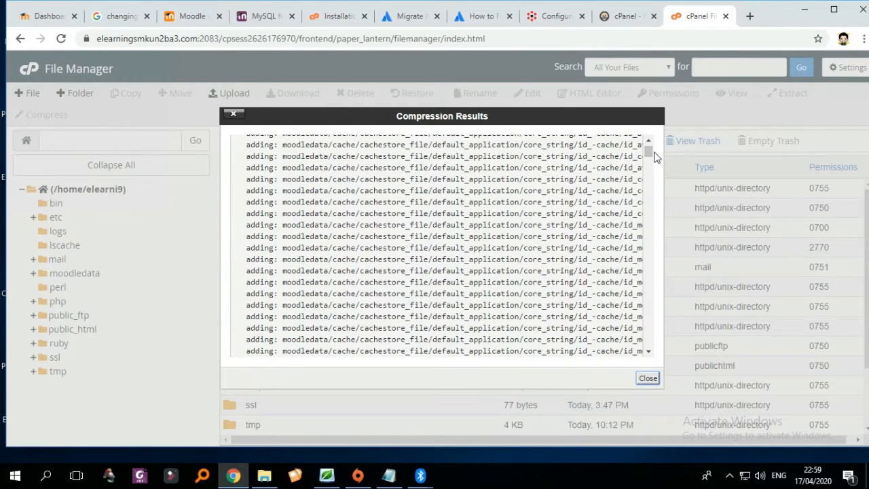
left_click_drag(650, 153, 647, 376)
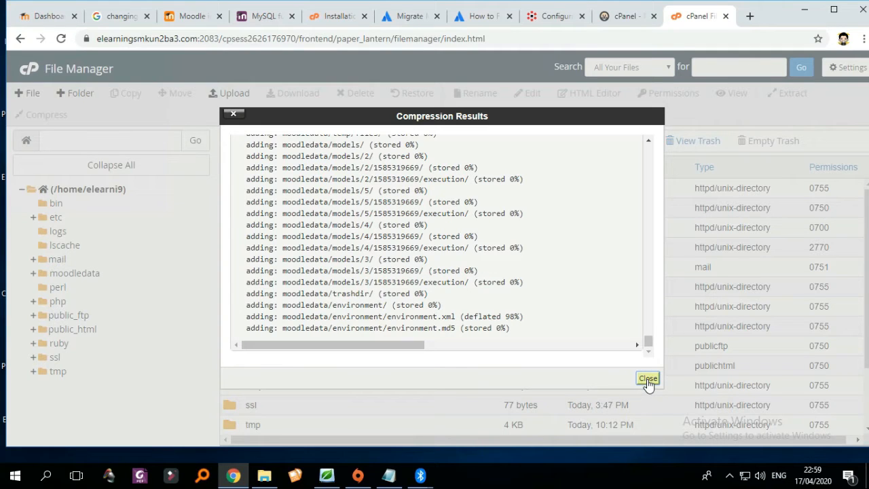
left_click(648, 379)
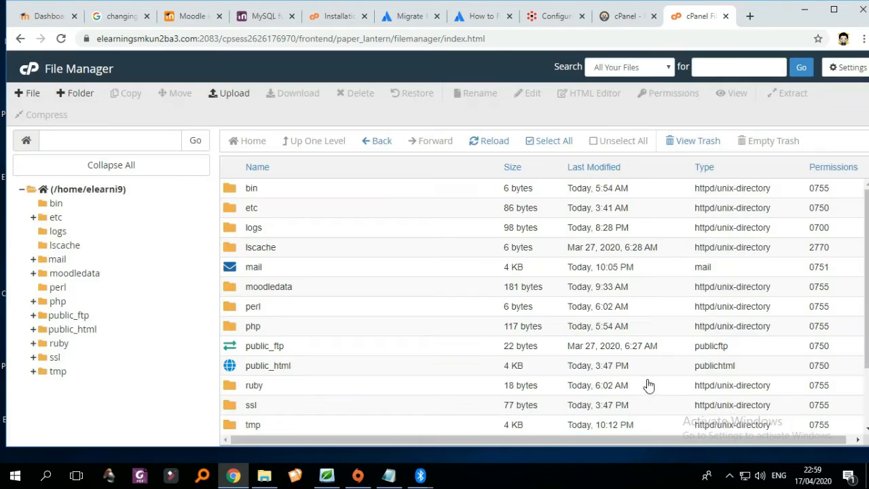
Compress the public_html folder into a Zip Archive named public_html.zip and dismiss the compression results.
scroll(523, 360, "down", 2)
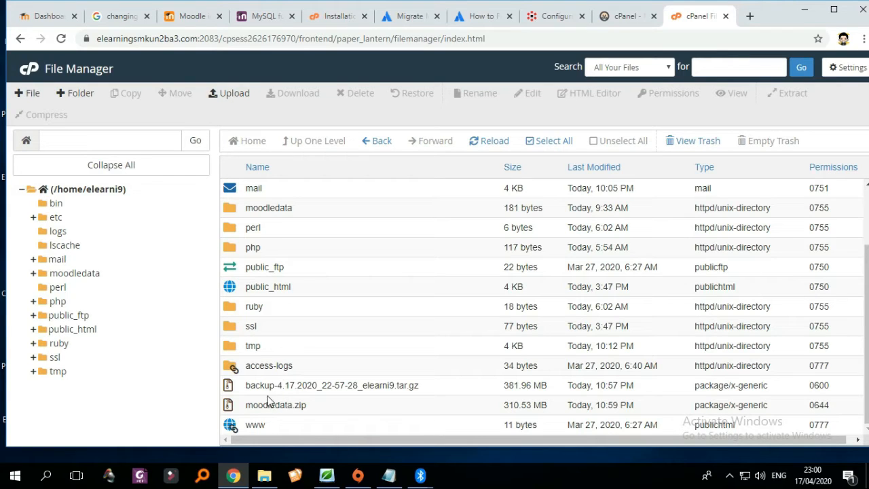
left_click(262, 287)
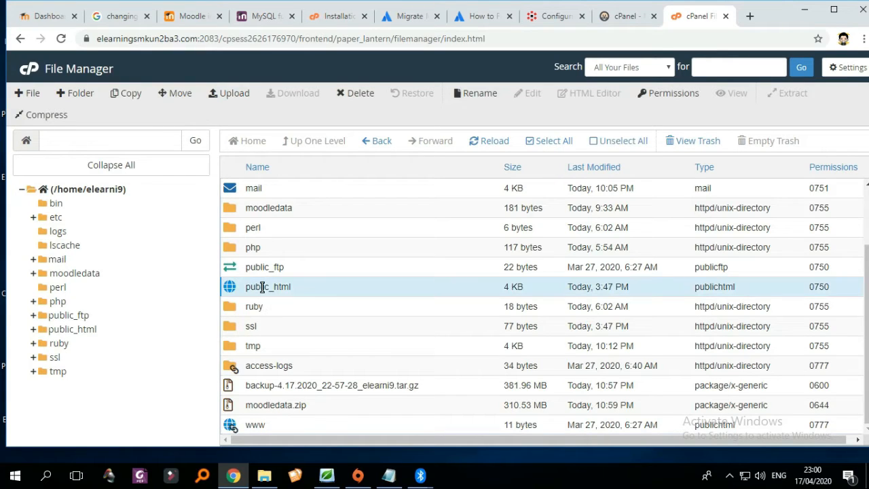
right_click(262, 286)
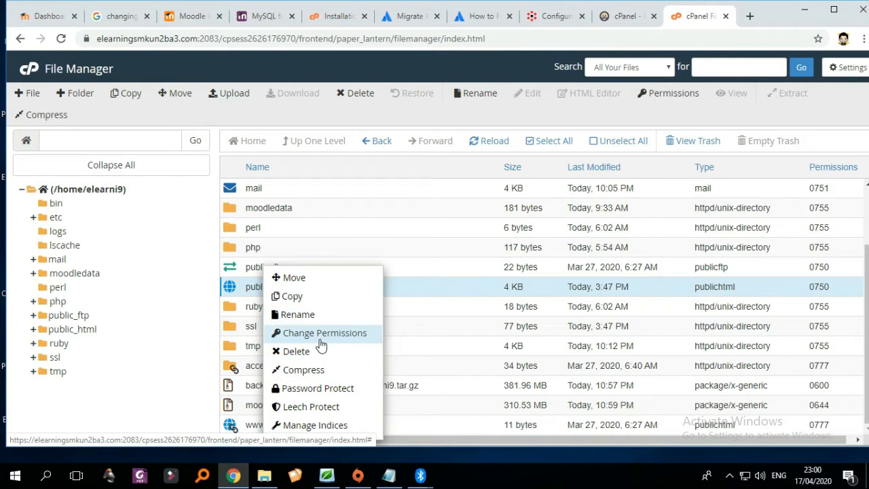
left_click(309, 370)
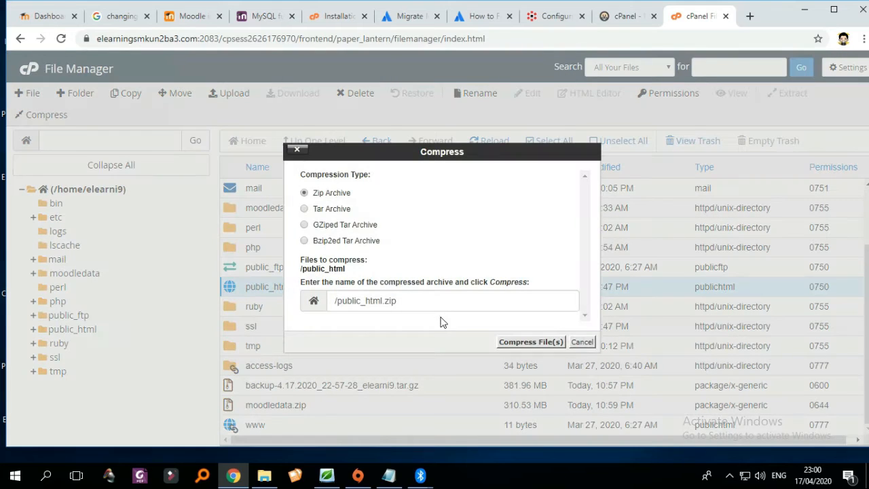
left_click(519, 344)
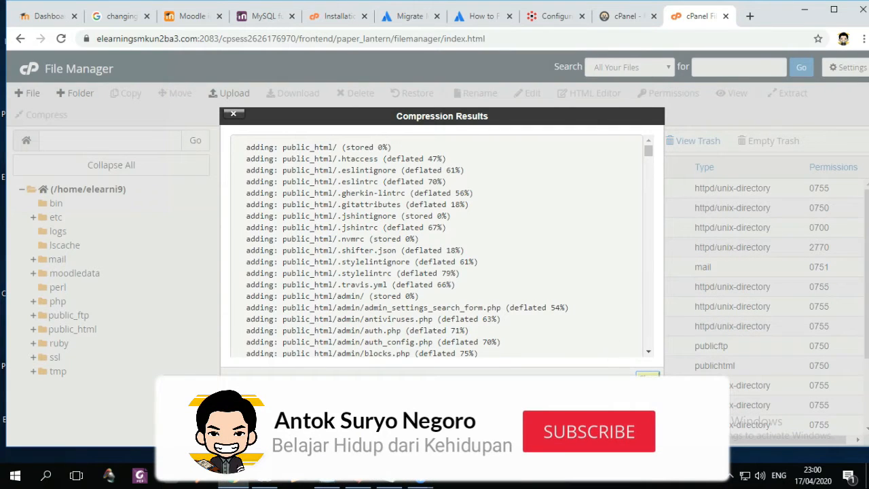
left_click(648, 375)
Examine the full backup archive, moodledata.zip and public_html.zip at the end of the home directory list.
scroll(527, 327, "down", 3)
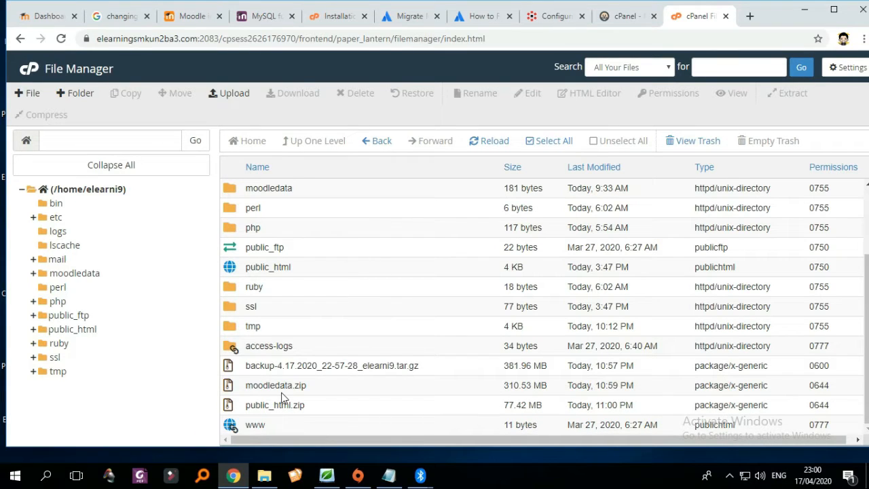
left_click(278, 405)
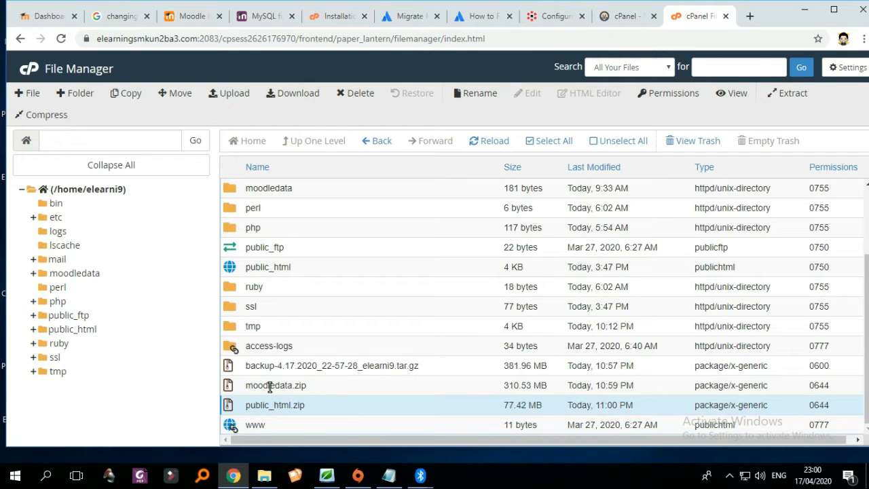
left_click(269, 387)
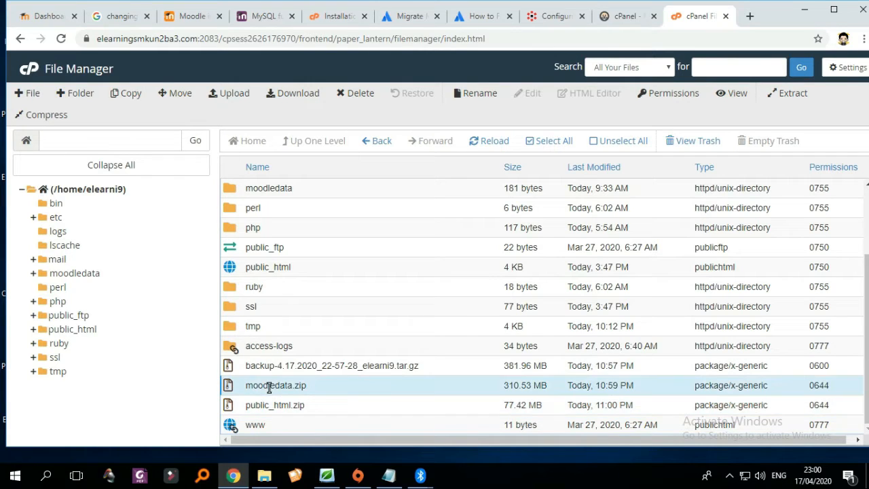
left_click(343, 371)
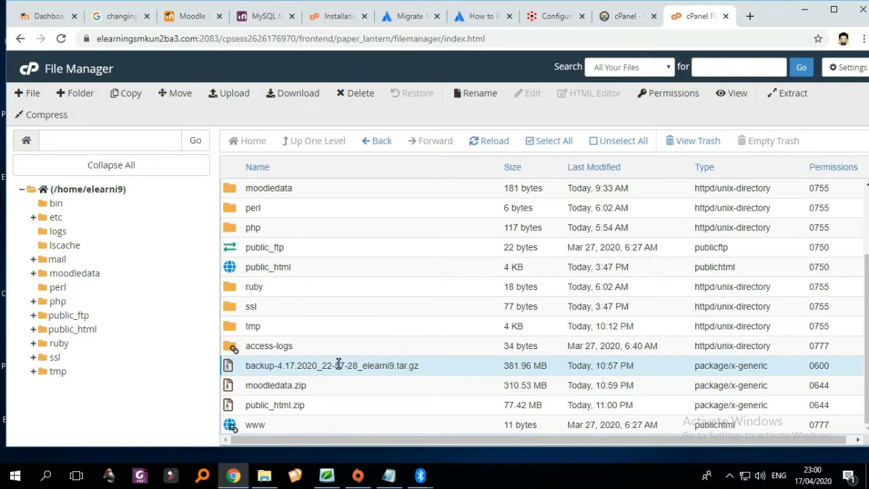
left_click(276, 407)
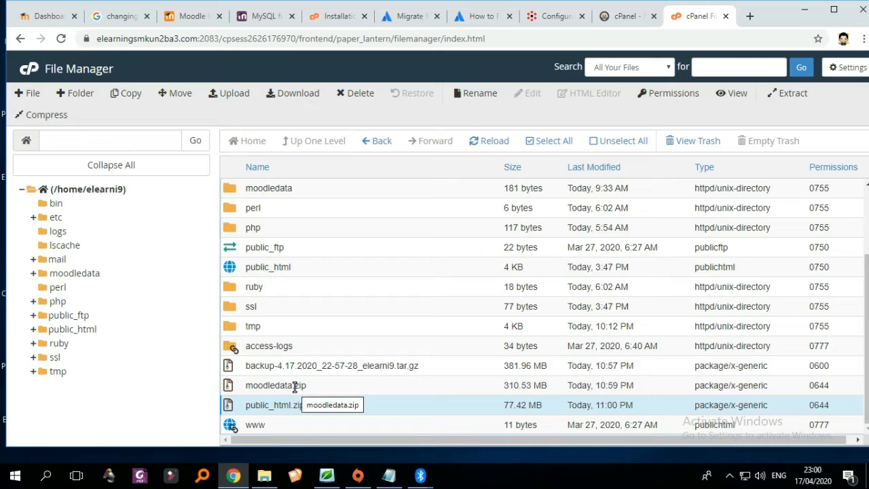
left_click(295, 386)
left_click(288, 405)
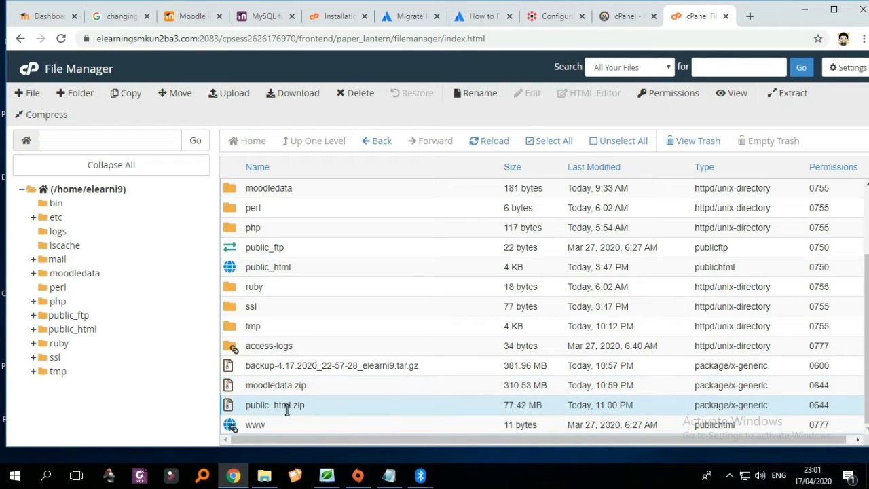
Go back to the cPanel home page and open phpMyAdmin from the database tools.
left_click(30, 69)
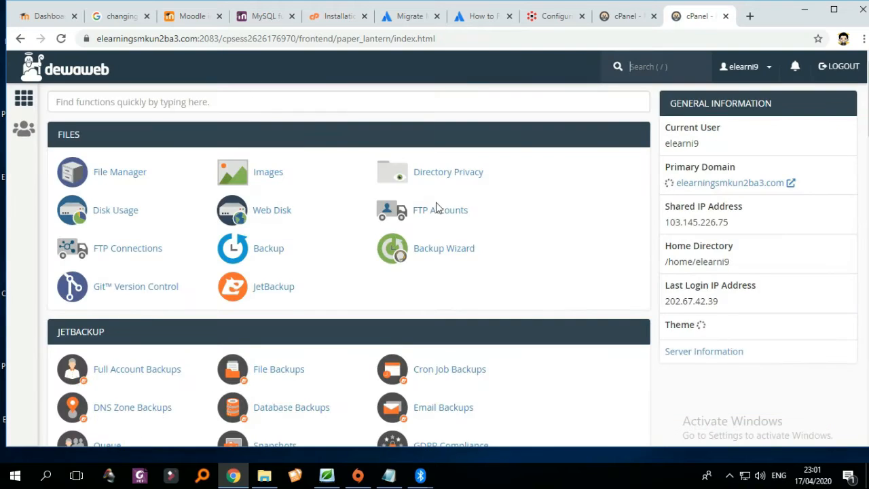
scroll(436, 207, "down", 6)
scroll(501, 249, "up", 3)
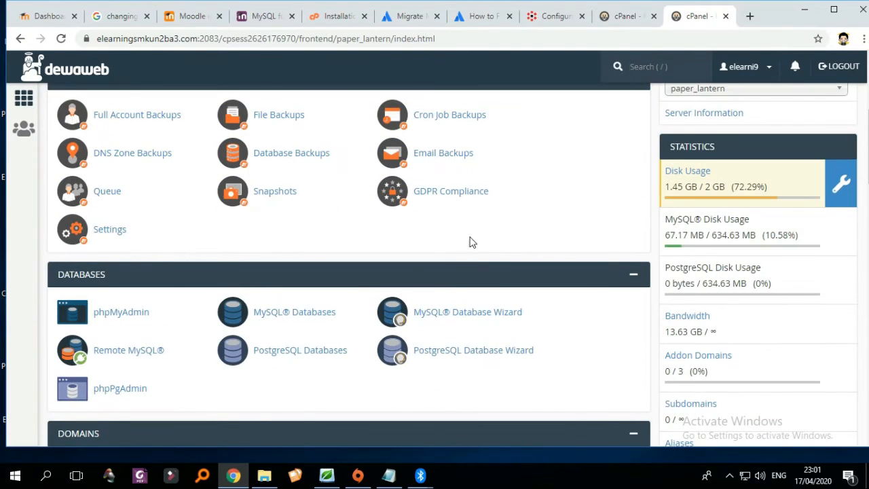
scroll(408, 258, "down", 2)
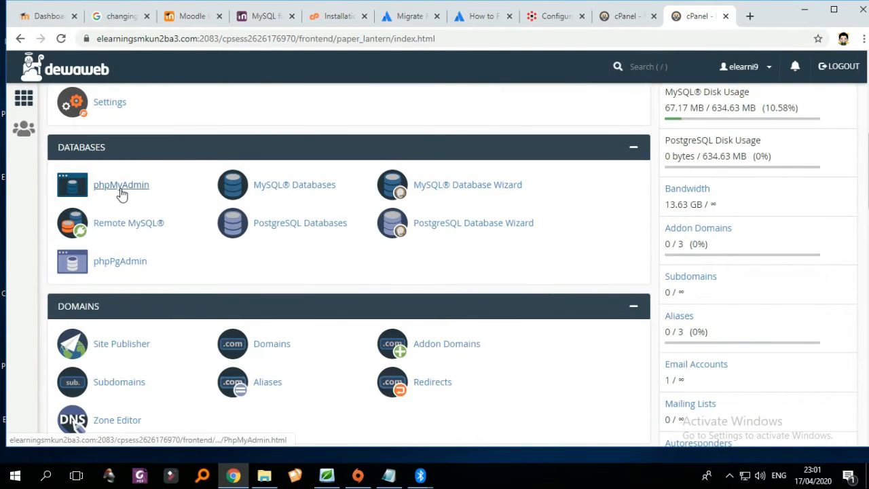
left_click(121, 186)
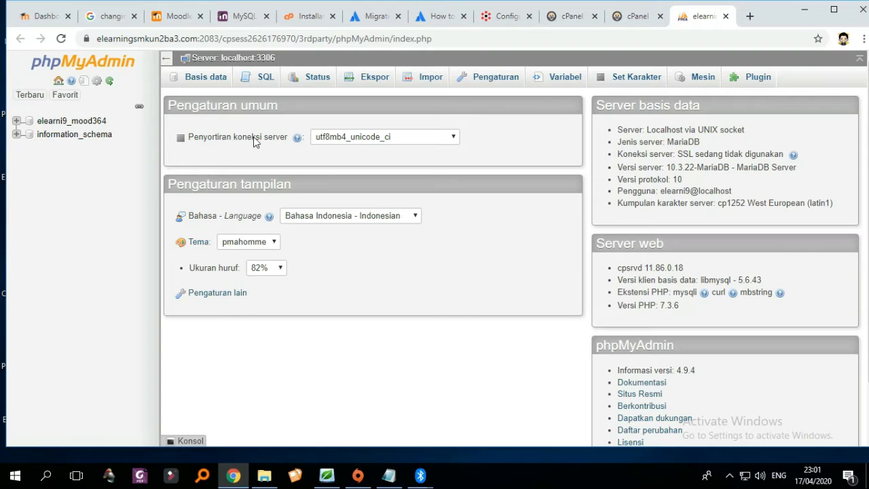
Export the elearni9_mood364 database with the quick method in SQL format.
left_click(83, 128)
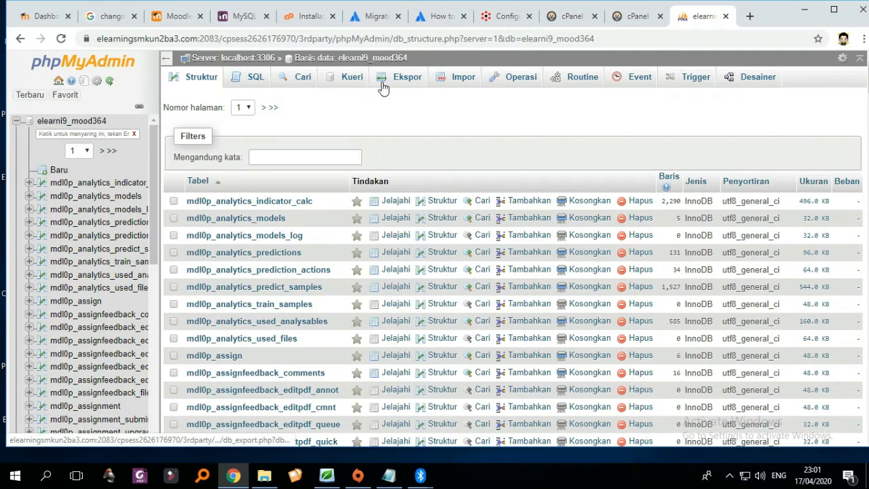
left_click(408, 83)
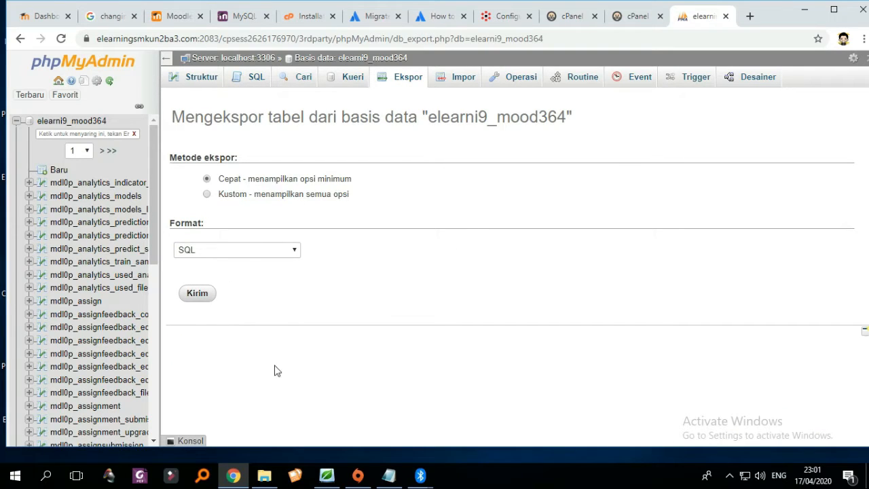
left_click(198, 296)
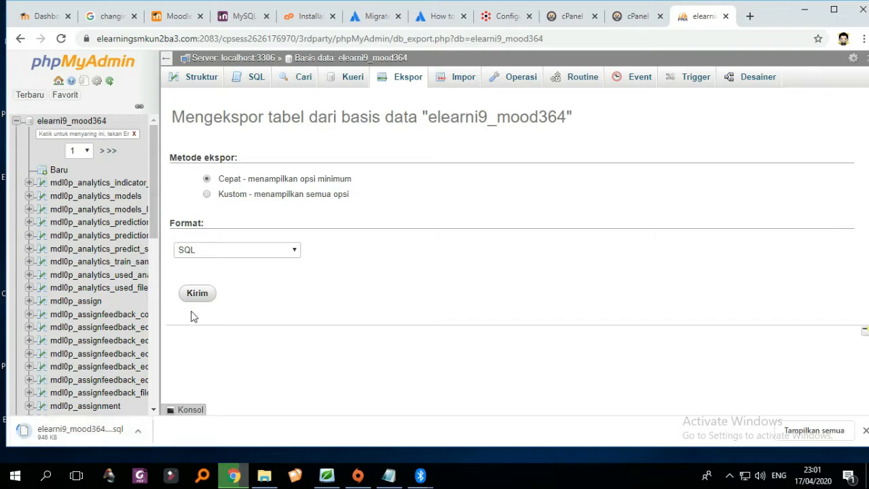
Switch back to the cPanel home page while the database downloads, and reopen File Manager.
left_click(639, 21)
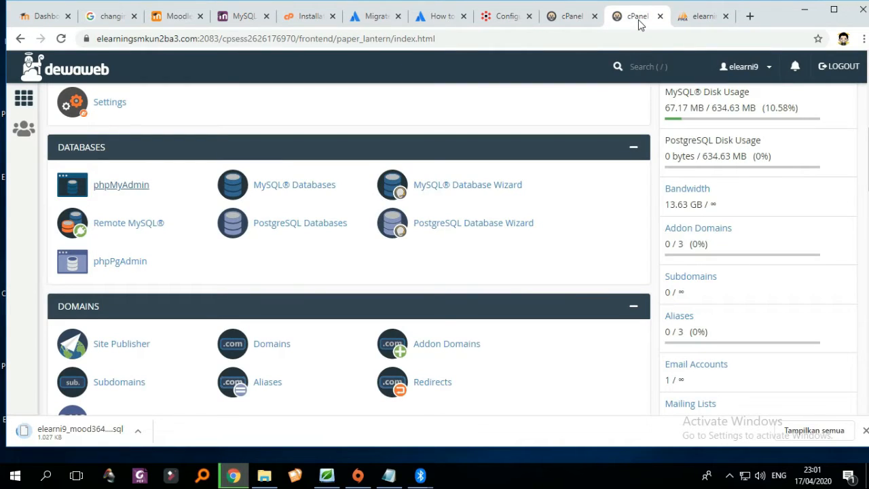
left_click(578, 20)
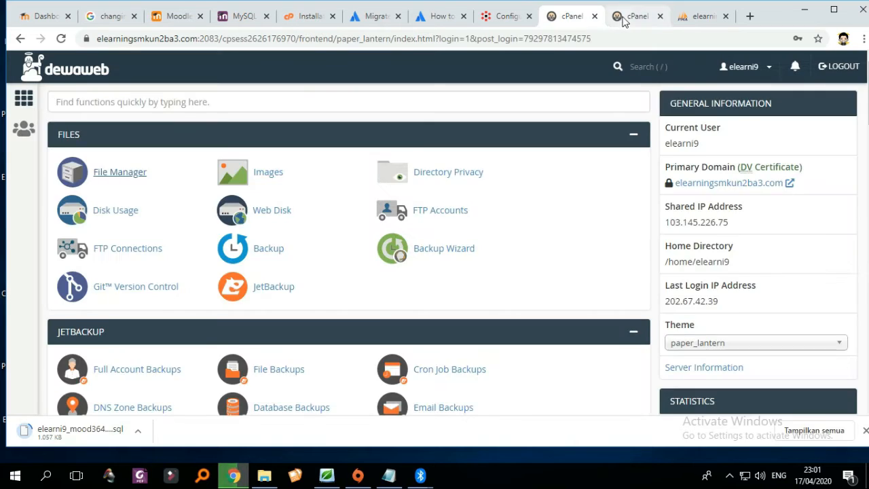
left_click(639, 16)
scroll(164, 177, "up", 6)
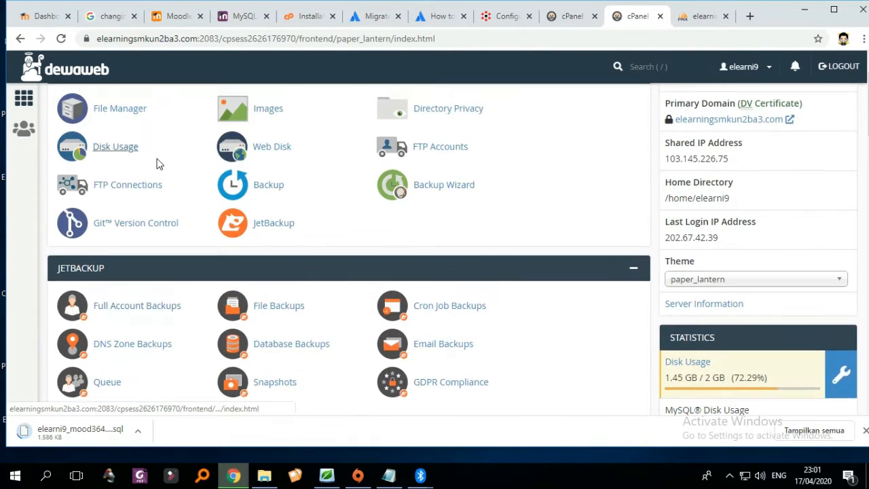
left_click(129, 175)
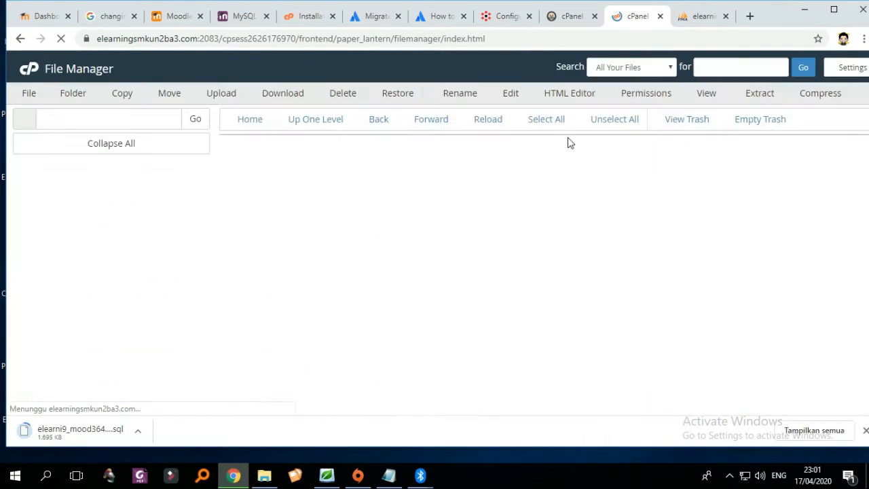
Download moodledata.zip and public_html.zip from the home directory.
scroll(643, 202, "down", 2)
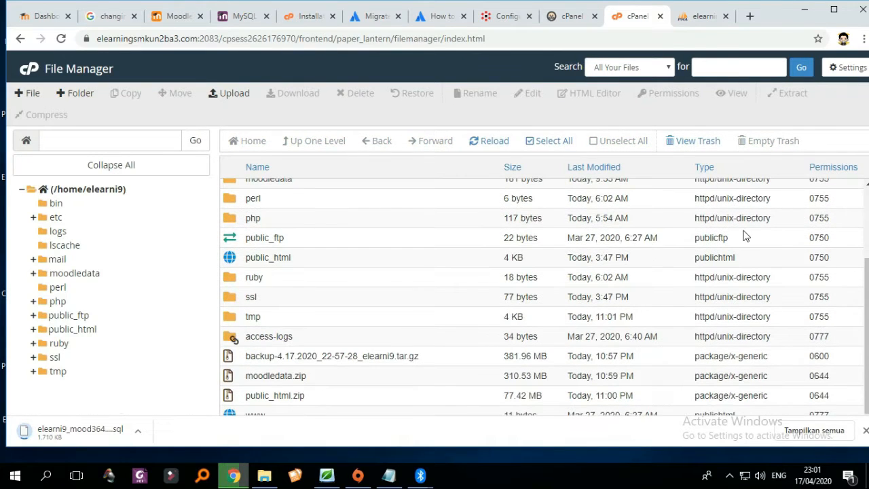
right_click(283, 378)
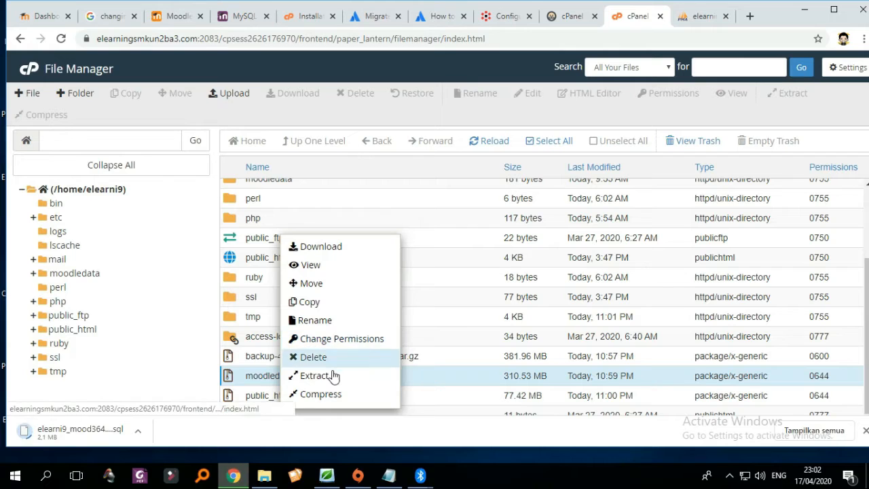
left_click(339, 249)
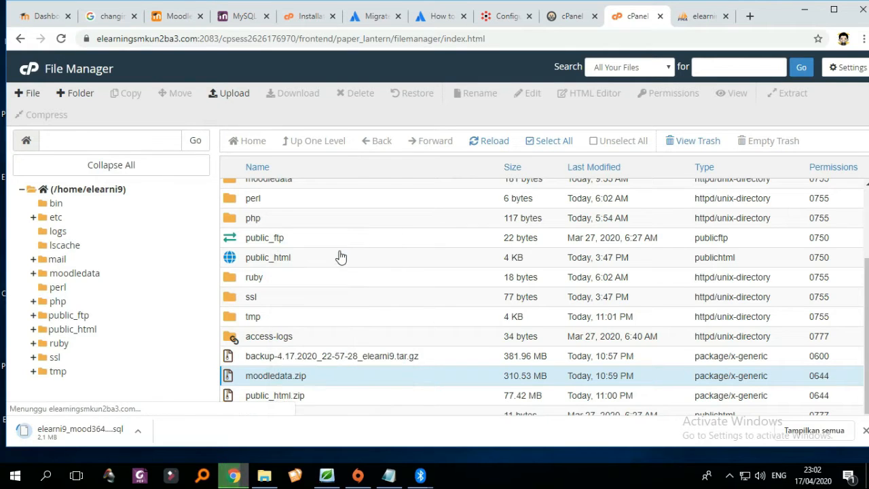
right_click(271, 399)
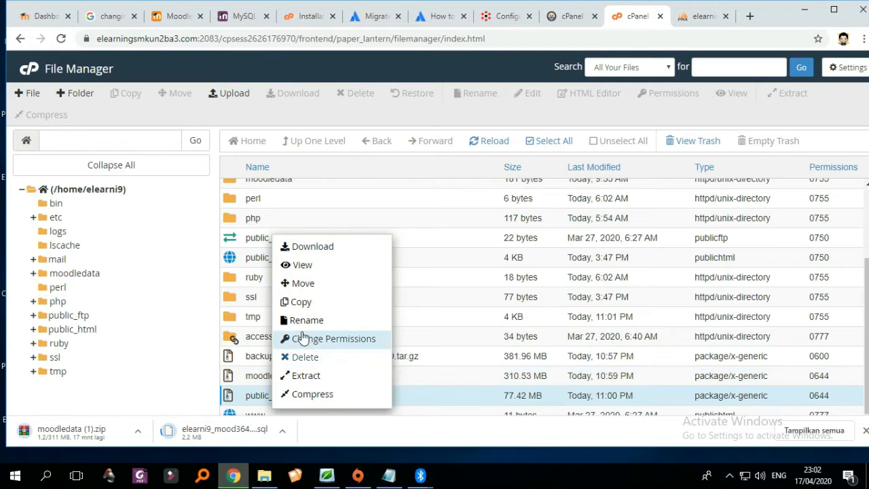
left_click(321, 253)
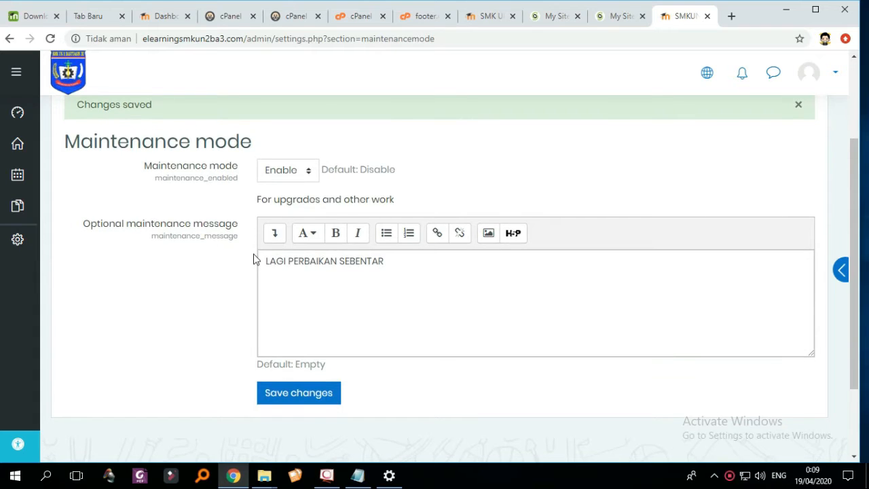
Set the Moodle site's maintenance mode to Disable and save the changes.
scroll(272, 260, "up", 1)
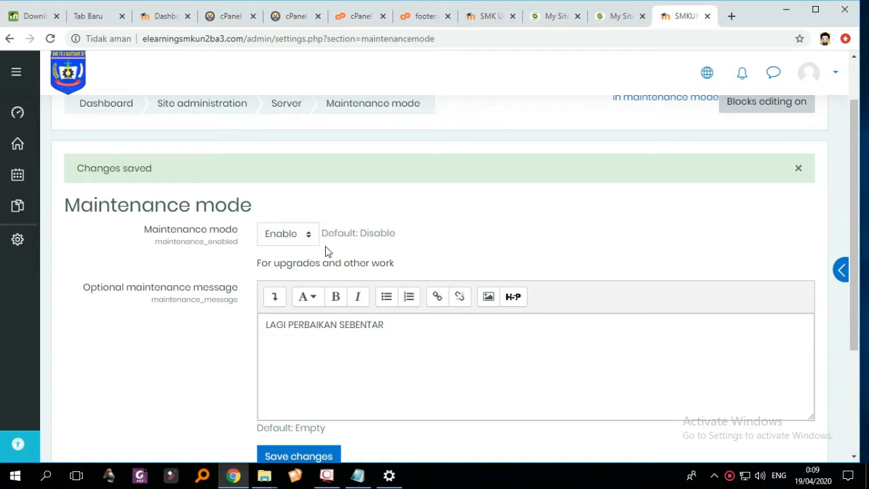
left_click(299, 242)
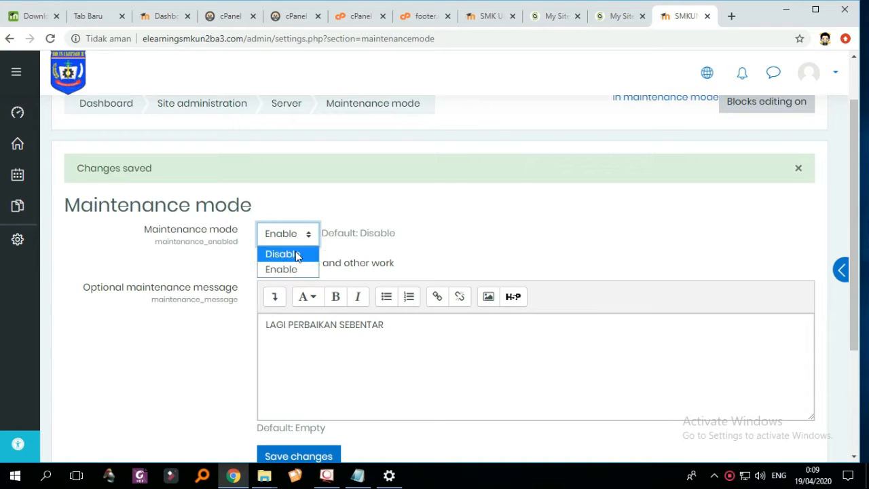
scroll(380, 259, "down", 1)
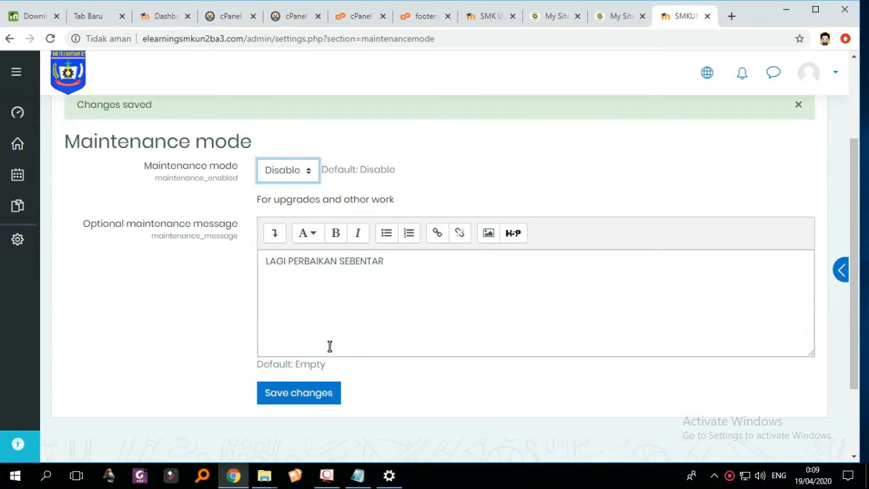
left_click(306, 400)
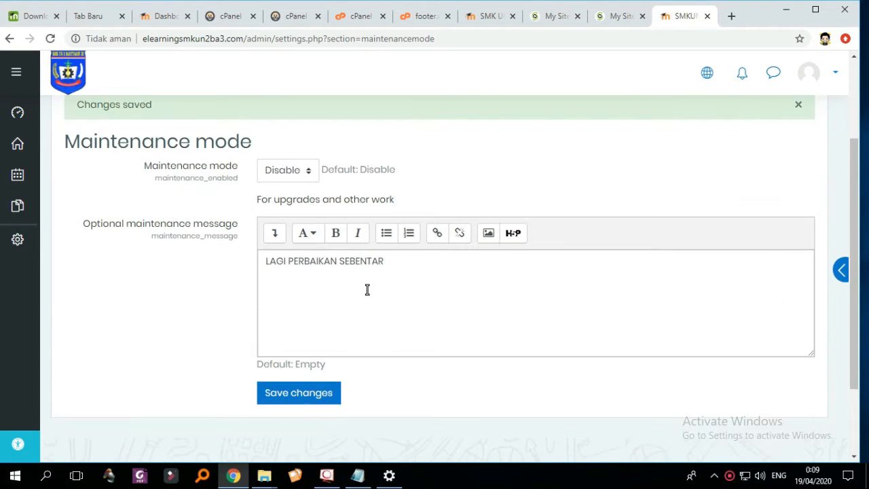
scroll(394, 288, "up", 2)
scroll(316, 330, "down", 1)
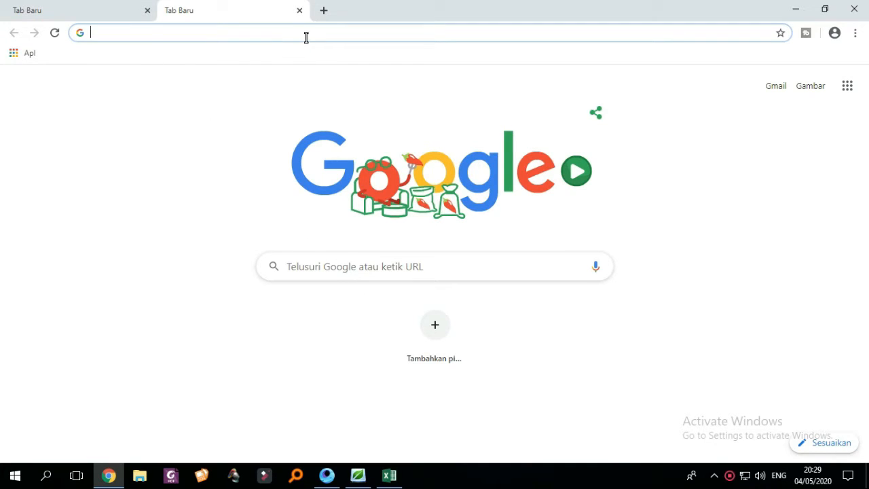
Search Google for xampp and open the Apache Friends XAMPP site from the results.
left_click(390, 270)
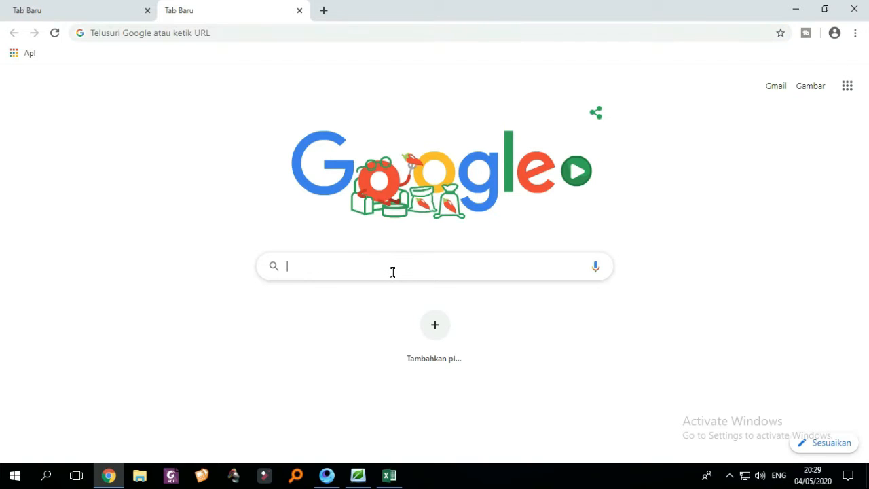
type("xa")
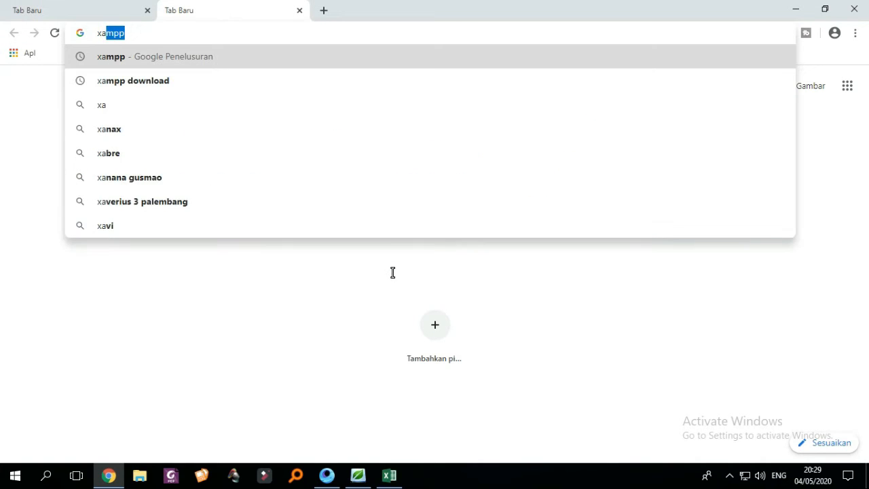
type("mpp")
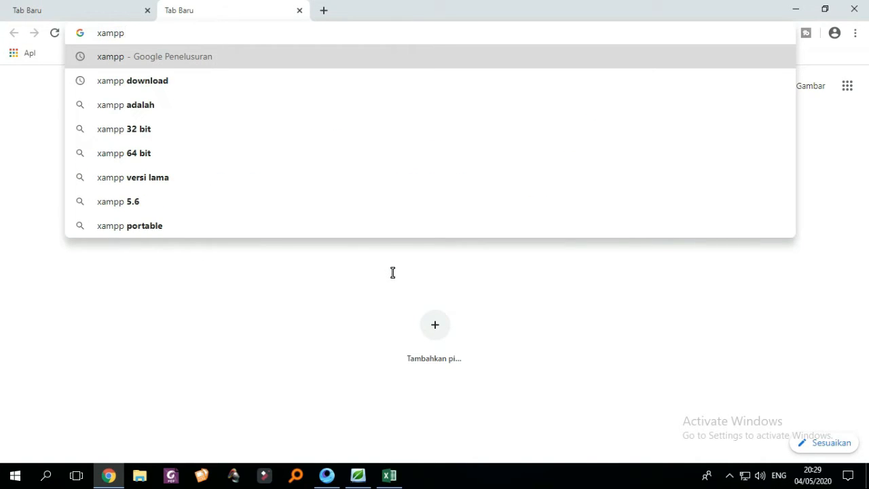
key("Return")
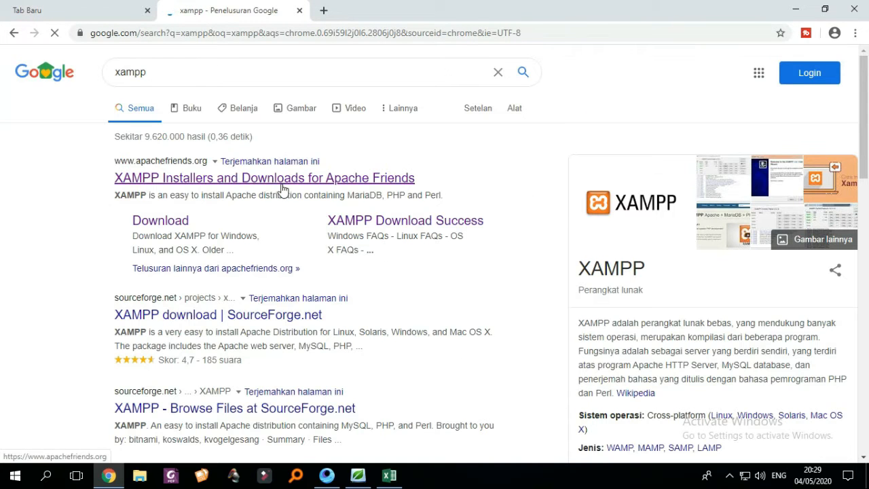
left_click(285, 188)
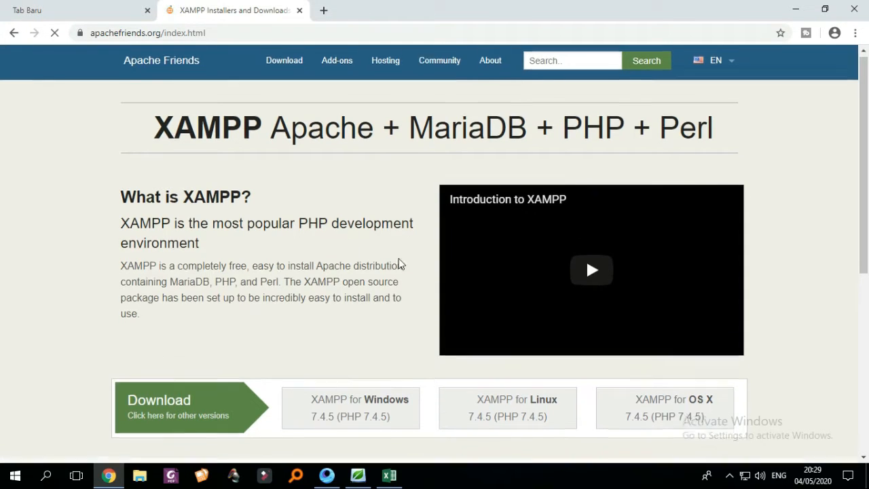
Start downloading the XAMPP 7.4.5 installer for Windows and close the download success page.
scroll(446, 276, "down", 2)
scroll(480, 307, "down", 1)
scroll(543, 314, "down", 1)
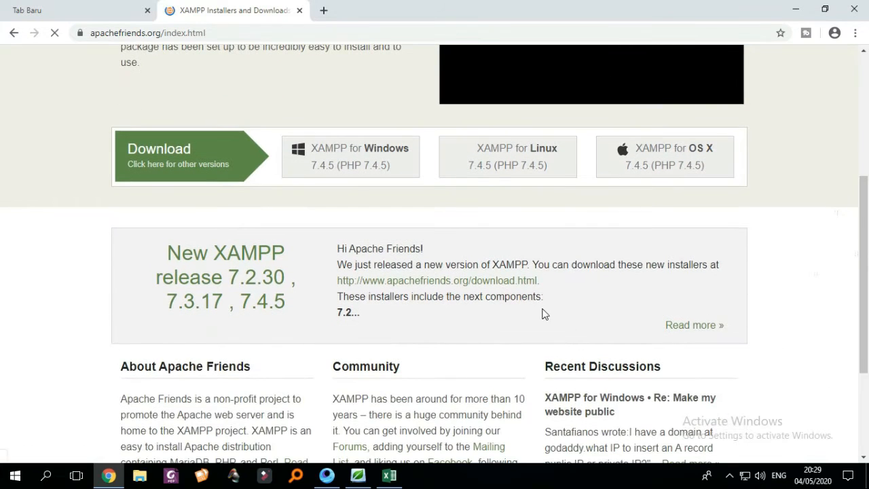
scroll(546, 306, "up", 2)
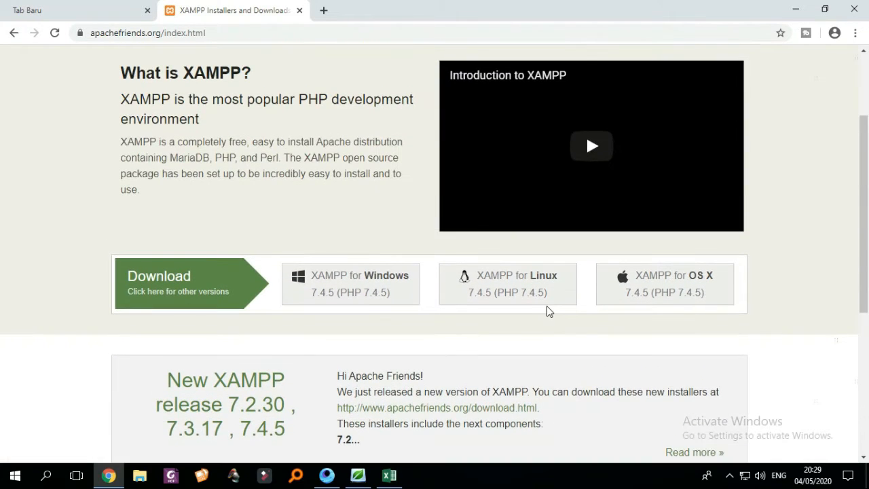
scroll(555, 311, "down", 1)
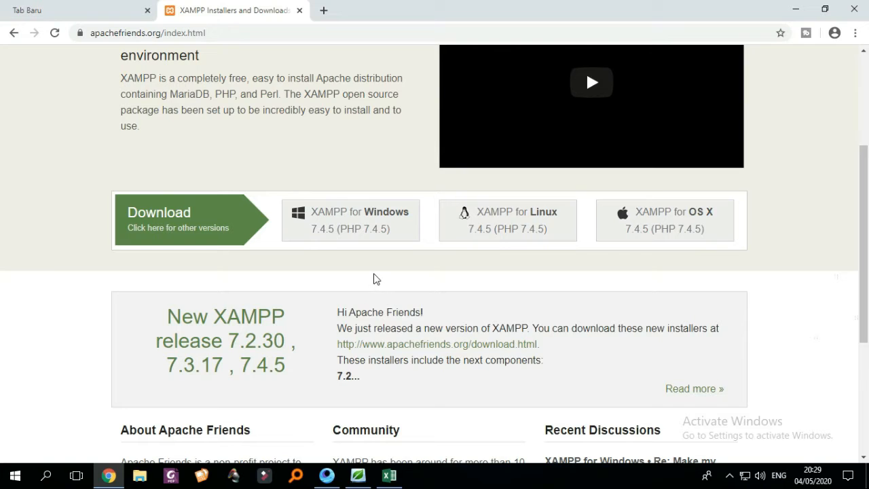
scroll(376, 277, "down", 1)
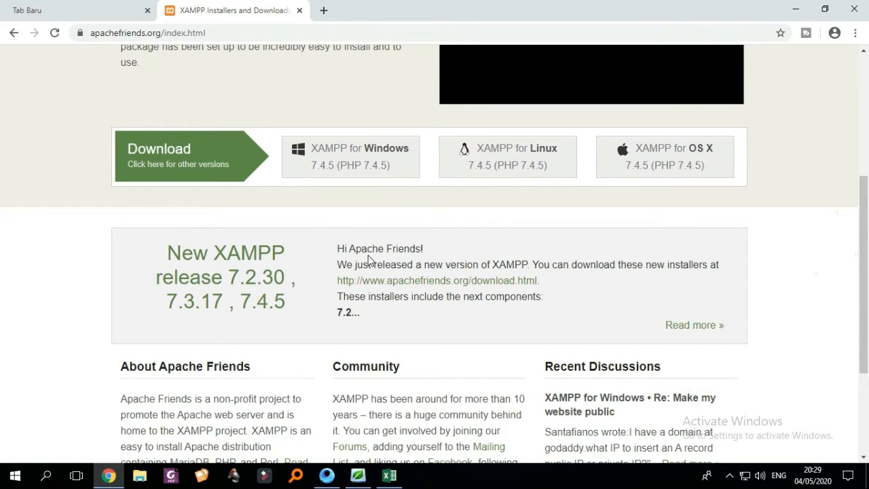
scroll(368, 254, "up", 2)
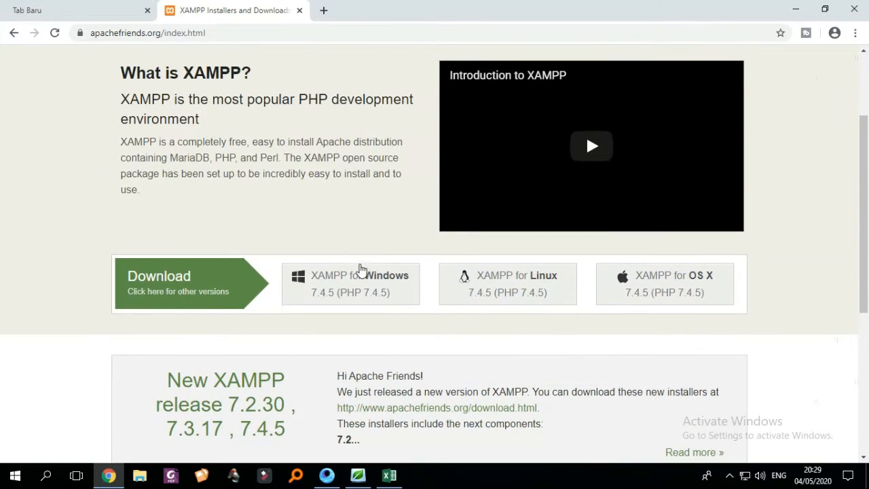
left_click(354, 283)
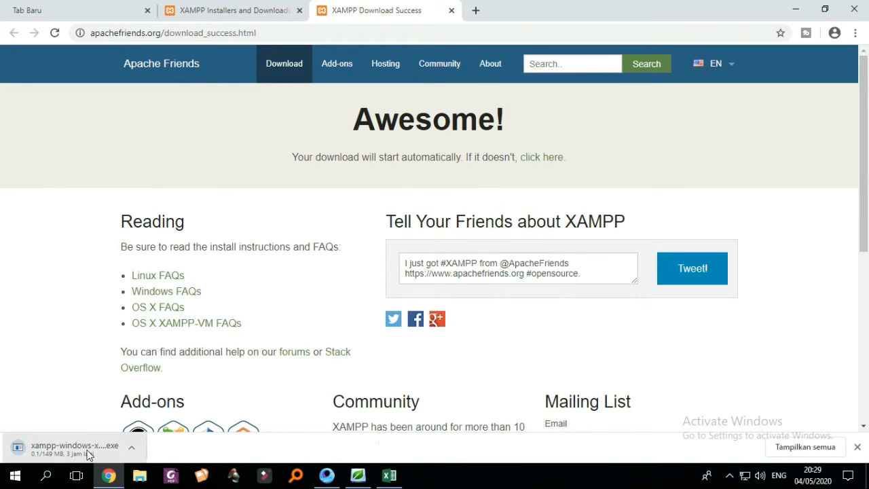
left_click(452, 10)
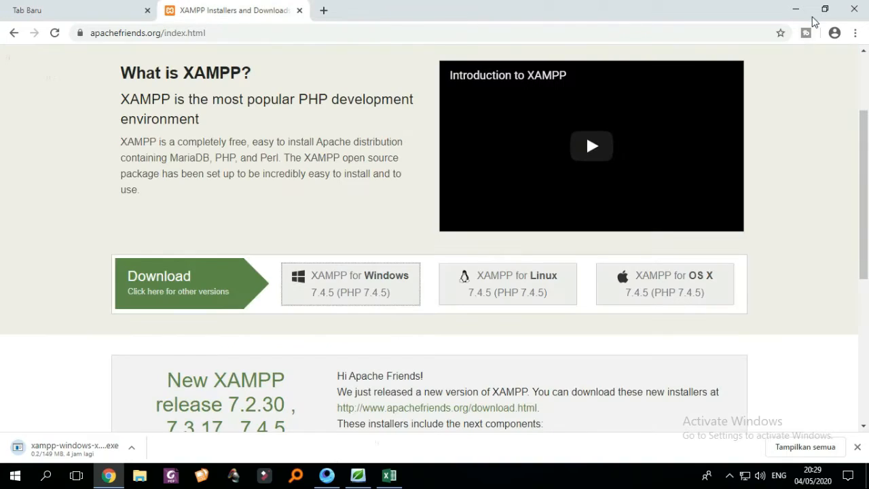
Minimize the browser, find the XAMPP 7.4.5 Windows installer in the Downloads folder and run it.
left_click(795, 9)
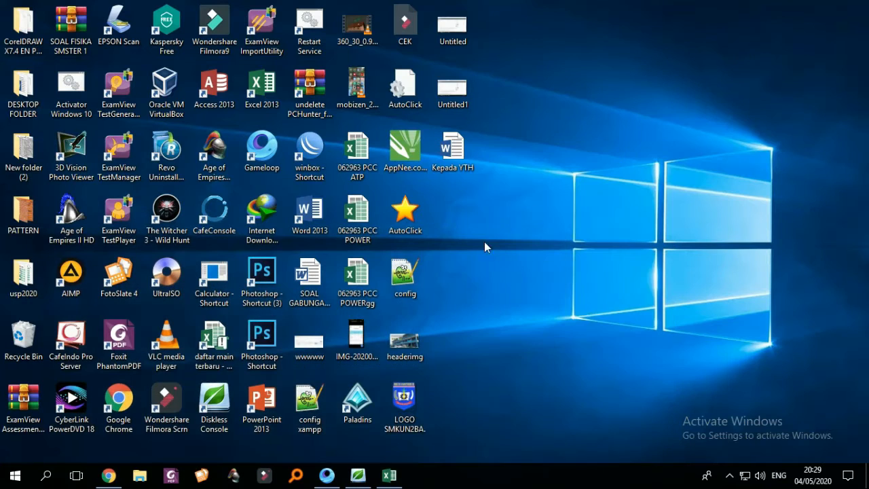
left_click(137, 474)
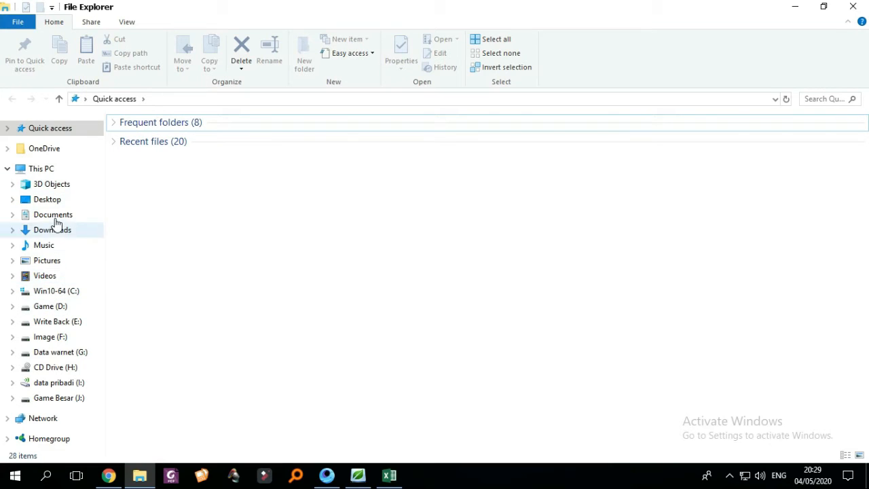
left_click(53, 231)
scroll(830, 218, "down", 6)
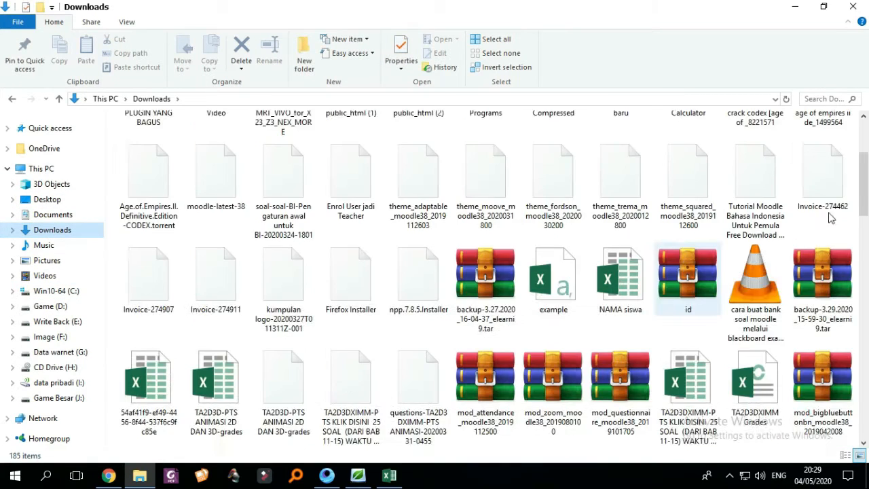
scroll(867, 214, "down", 15)
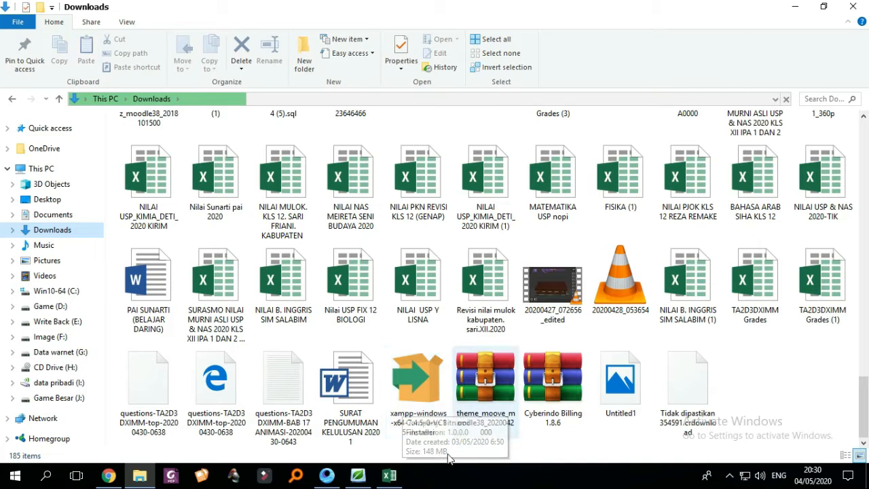
left_click(428, 421)
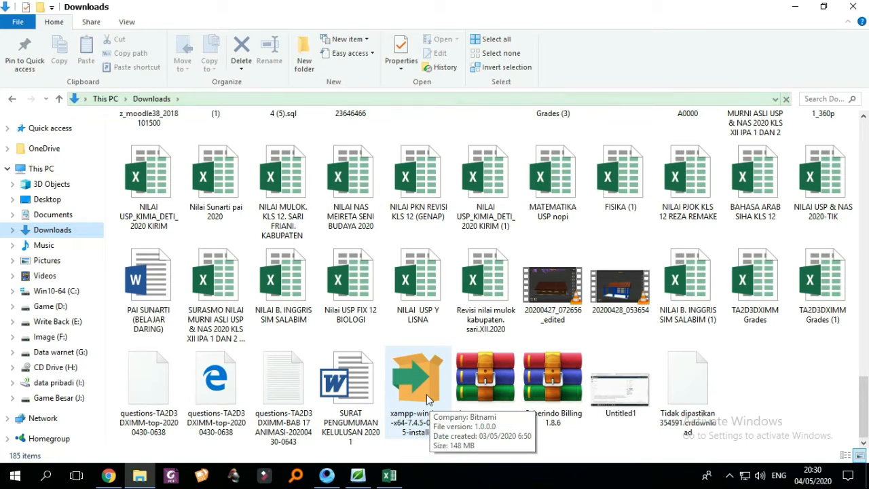
double_click(427, 398)
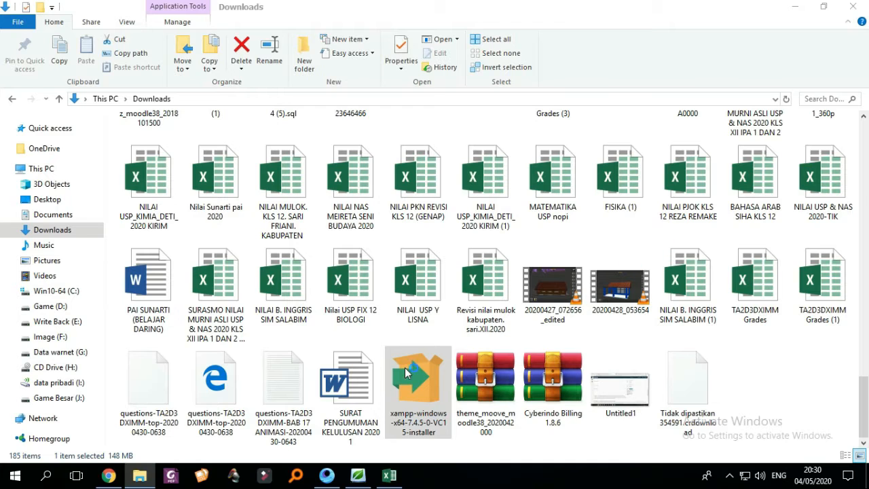
Close Chrome and abandon its download in progress.
right_click(119, 478)
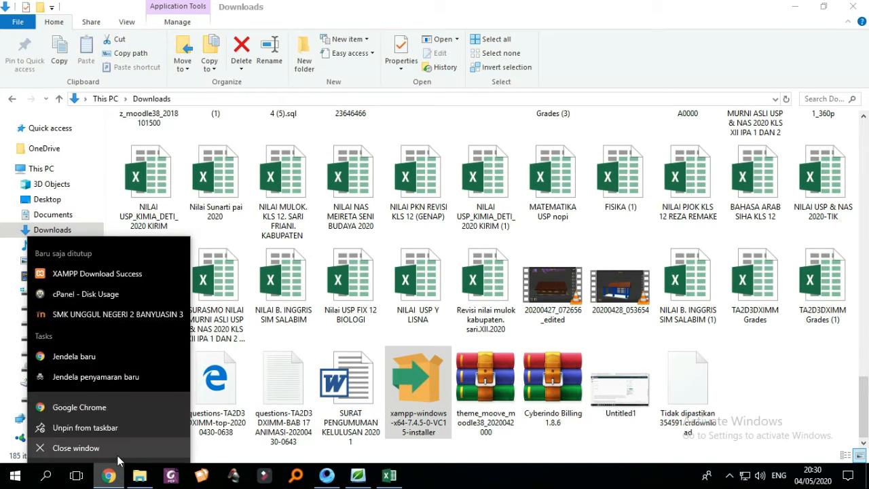
left_click(187, 453)
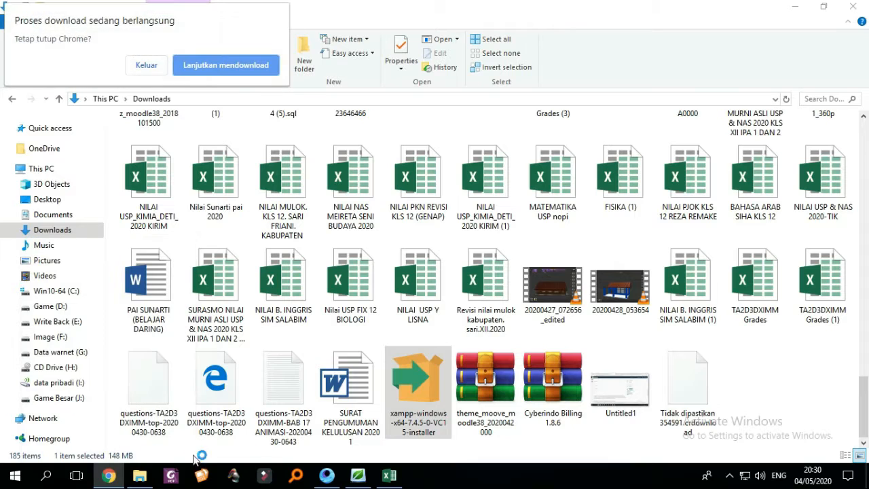
left_click(160, 68)
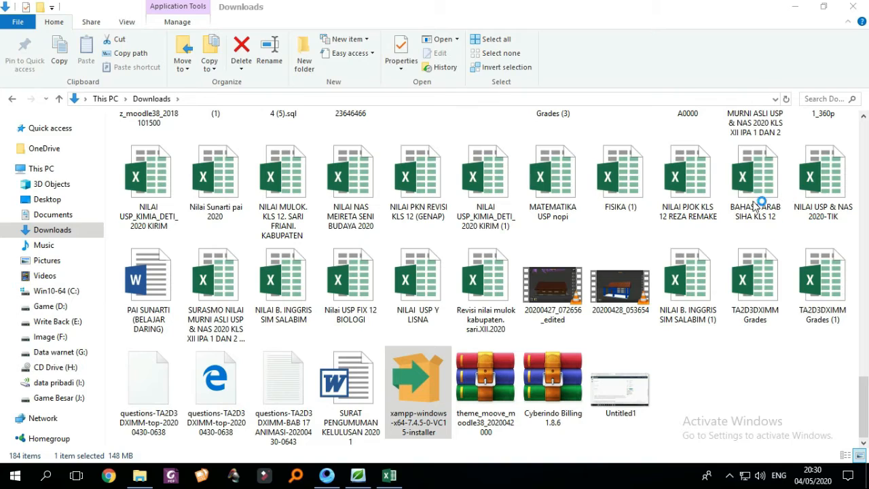
Pause Kaspersky Free protection for 5 hours.
left_click(731, 477)
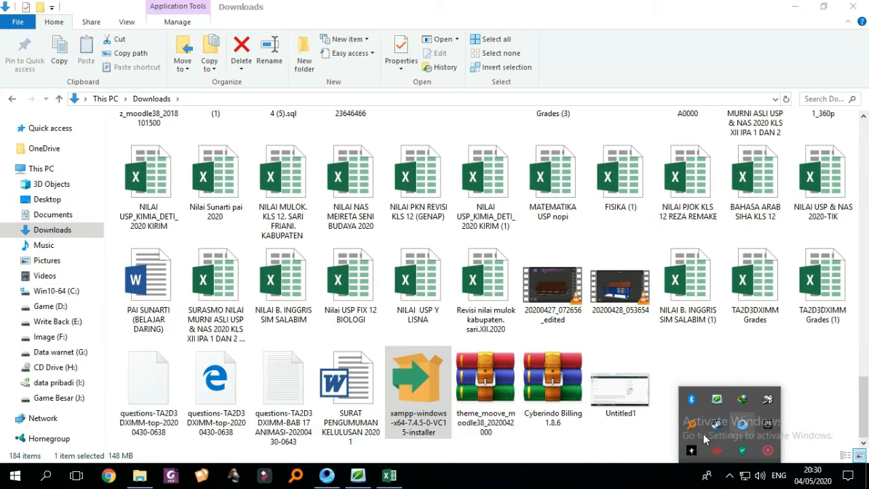
right_click(743, 452)
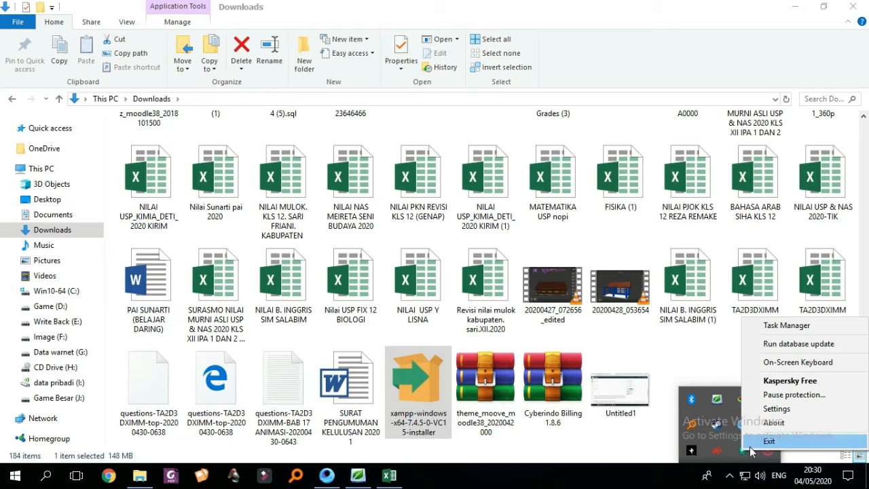
left_click(815, 399)
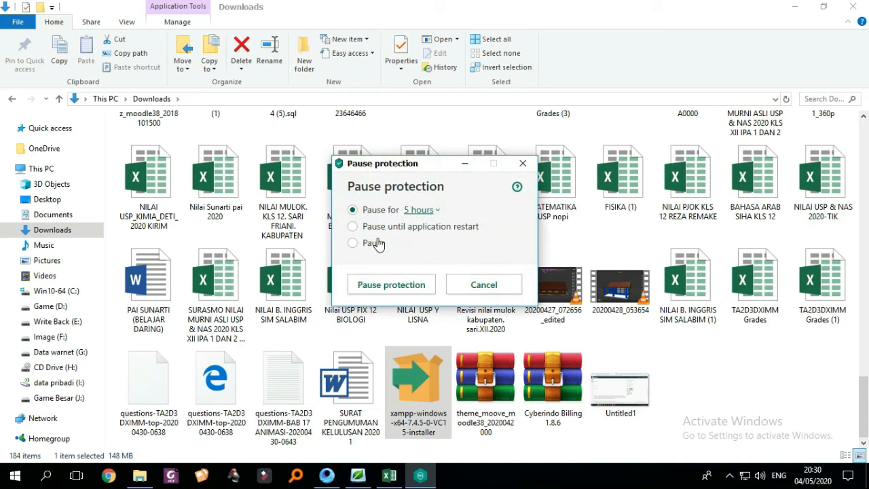
left_click(387, 289)
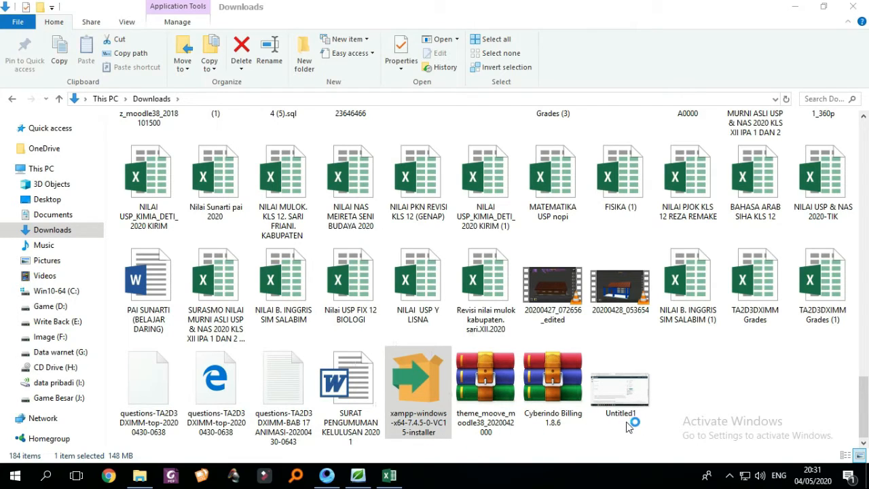
right_click(740, 360)
left_click(775, 237)
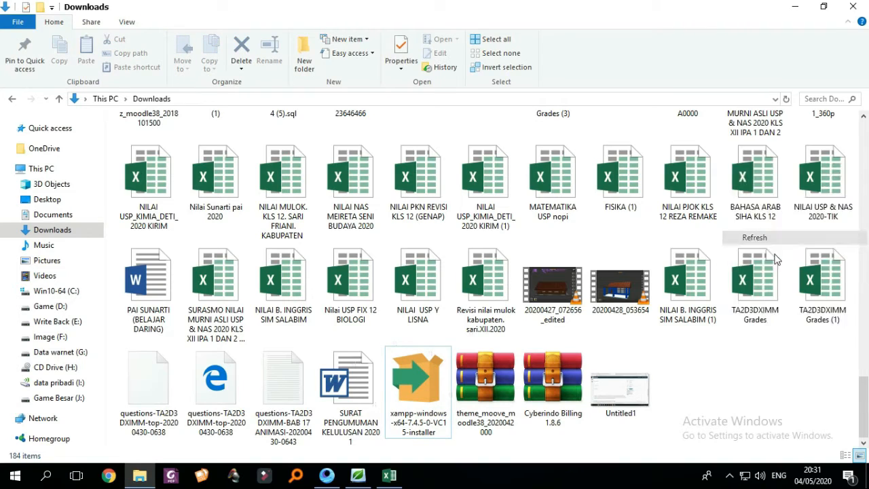
right_click(754, 326)
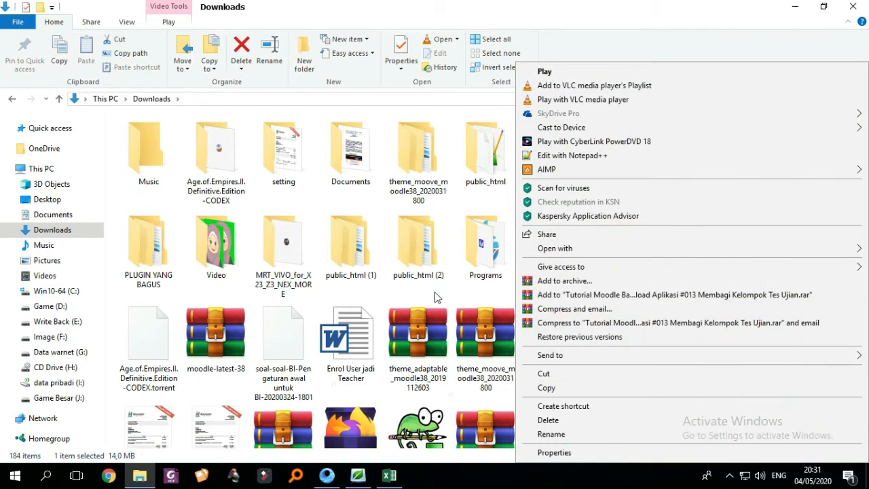
left_click(437, 297)
scroll(615, 351, "down", 15)
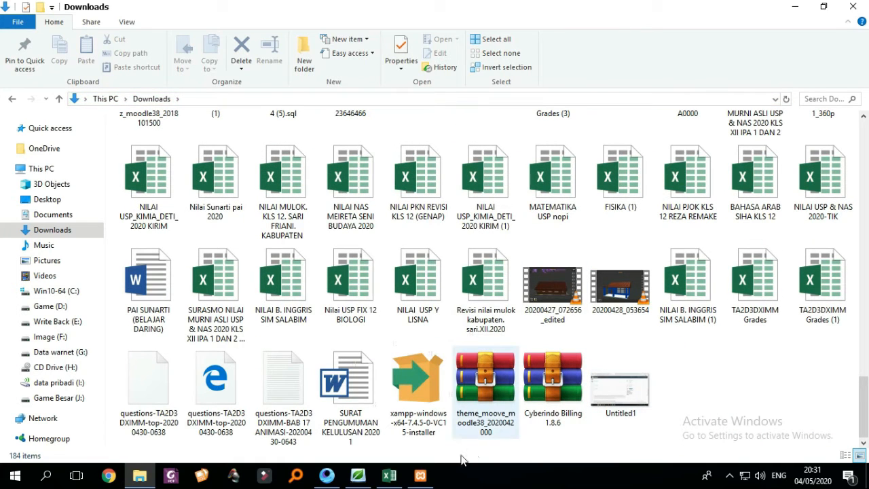
Bring up the XAMPP setup wizard and accept all components, the installation folder C:\xampp and English as the language.
mouse_move(429, 478)
left_click(423, 435)
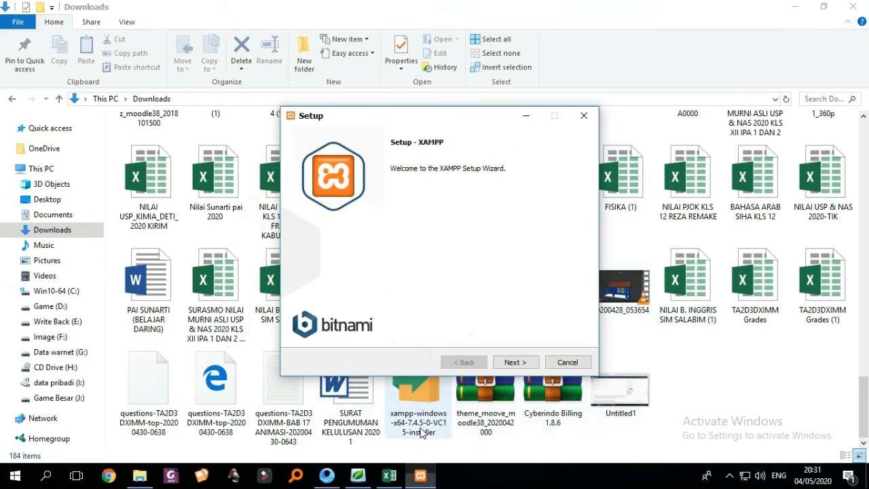
left_click(514, 365)
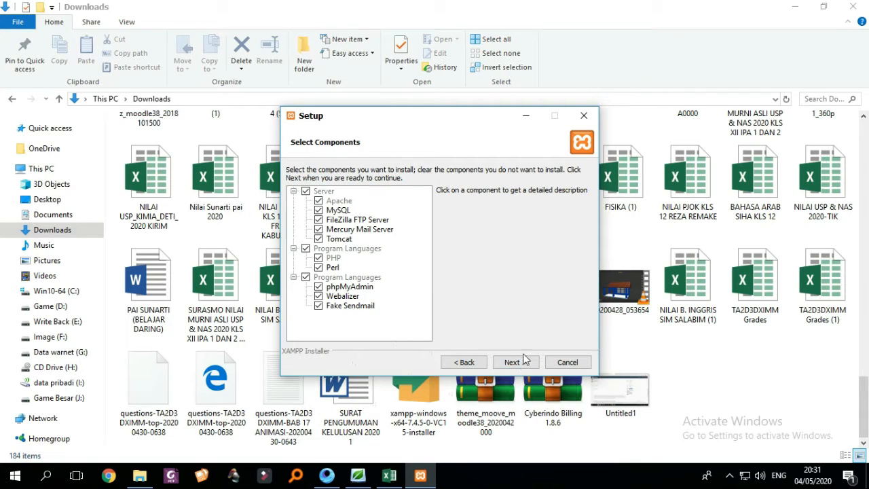
left_click(519, 365)
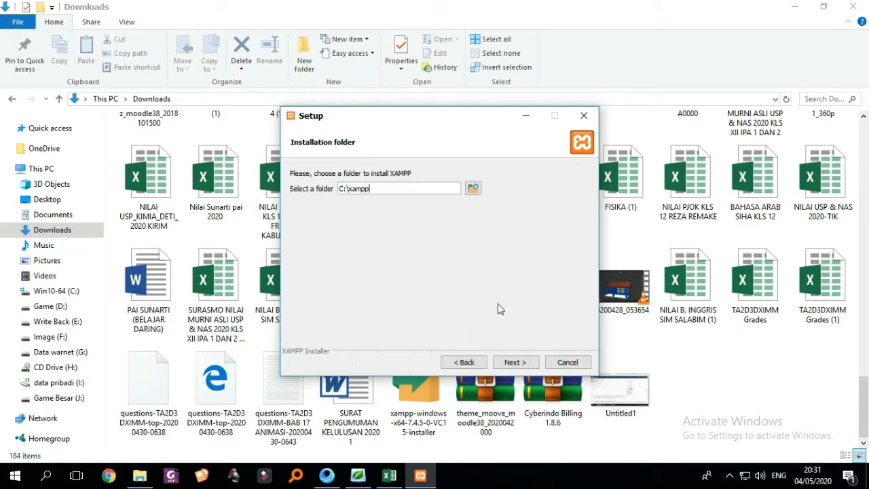
left_click(516, 365)
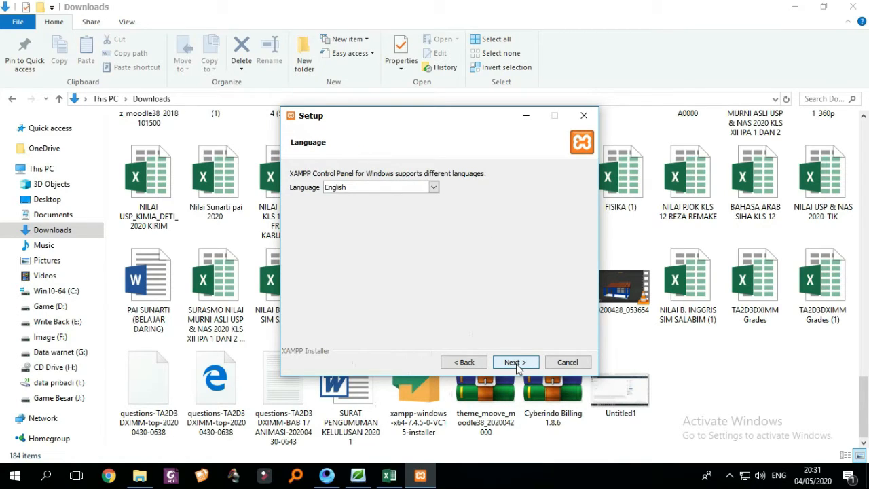
left_click(517, 363)
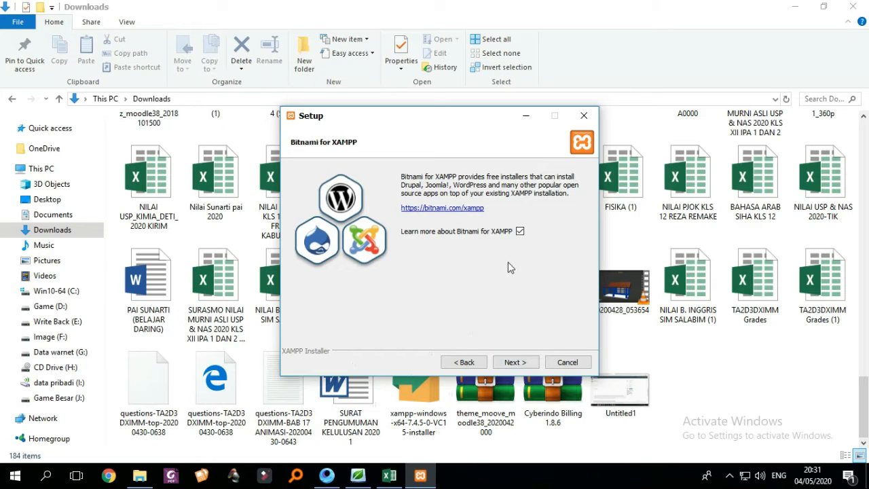
Run the XAMPP installation and finish the wizard with the option to start the Control Panel enabled.
left_click(514, 363)
left_click(515, 363)
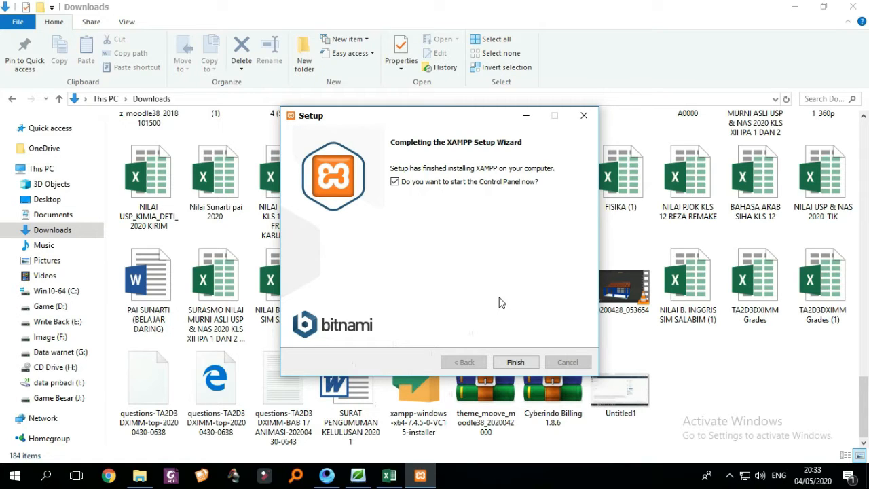
left_click(516, 364)
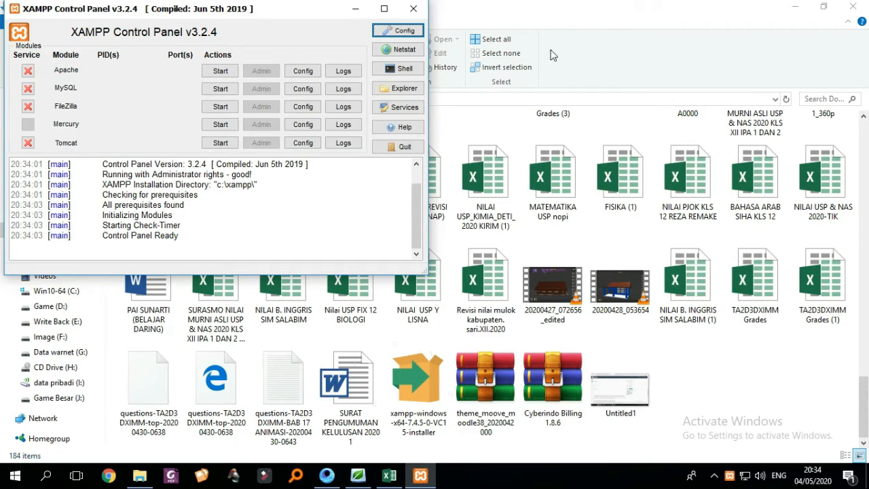
Return to the Downloads folder, open its baru folder and review the SQL, moodledata and public_html (3) backup files.
left_click(585, 29)
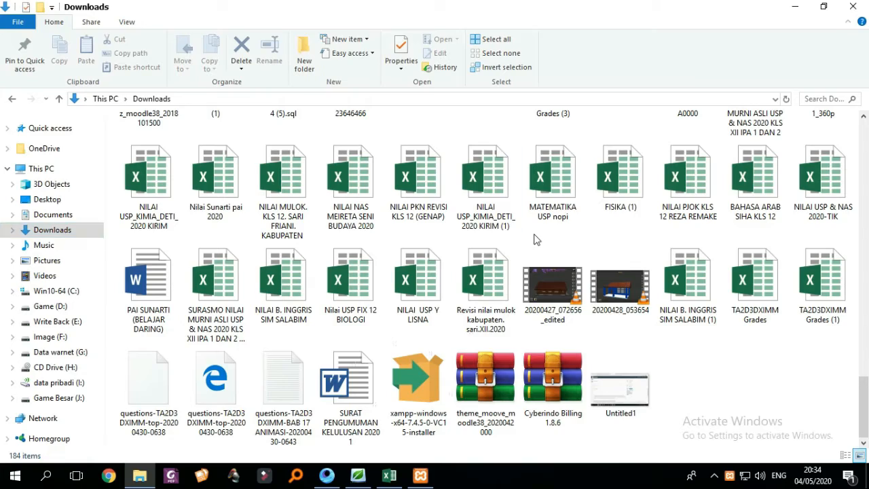
left_click_drag(868, 425, 863, 157)
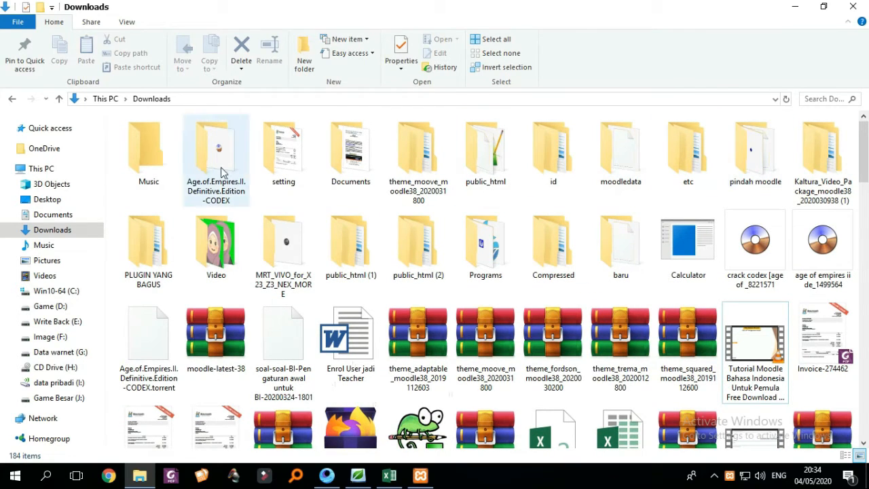
scroll(428, 172, "down", 3)
scroll(428, 172, "up", 3)
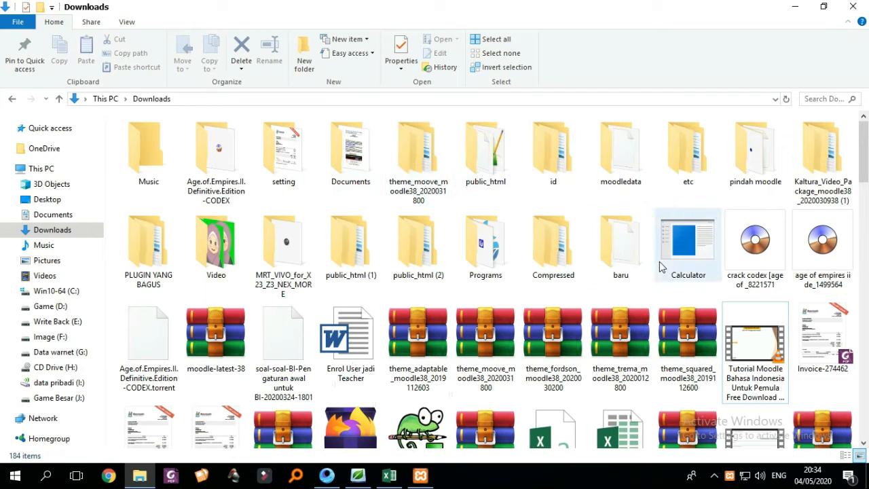
double_click(624, 266)
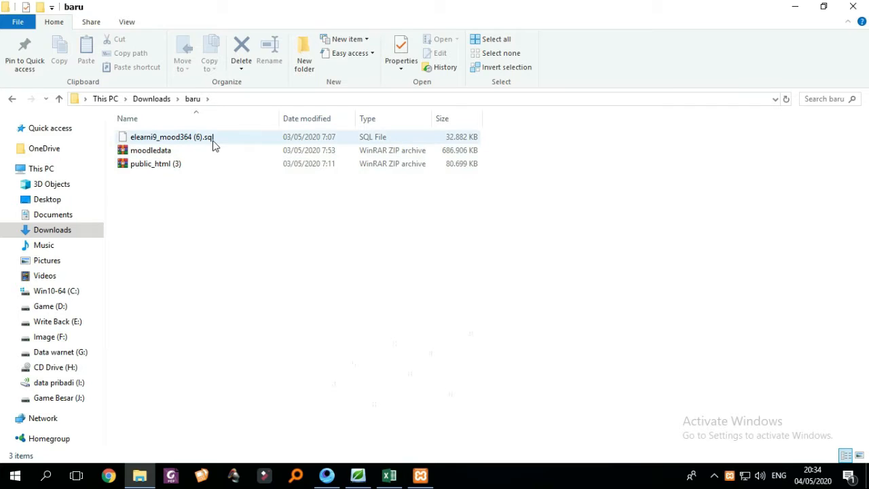
left_click(212, 144)
left_click(194, 155)
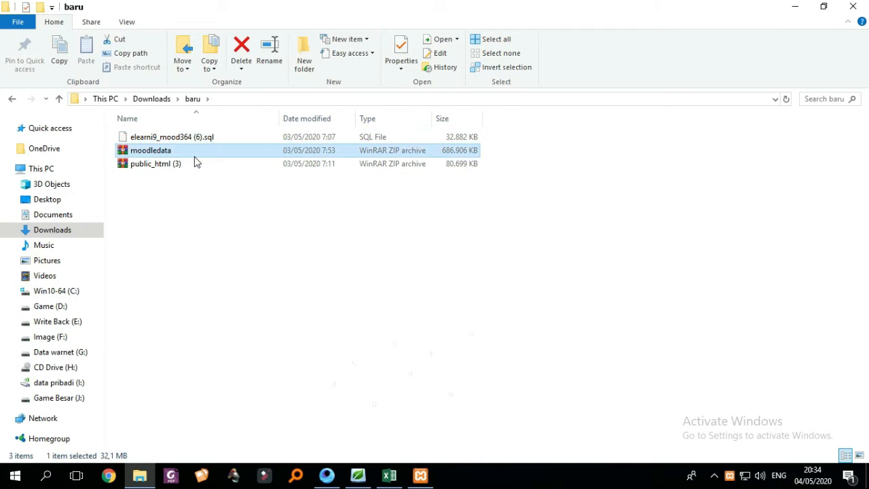
left_click(180, 177)
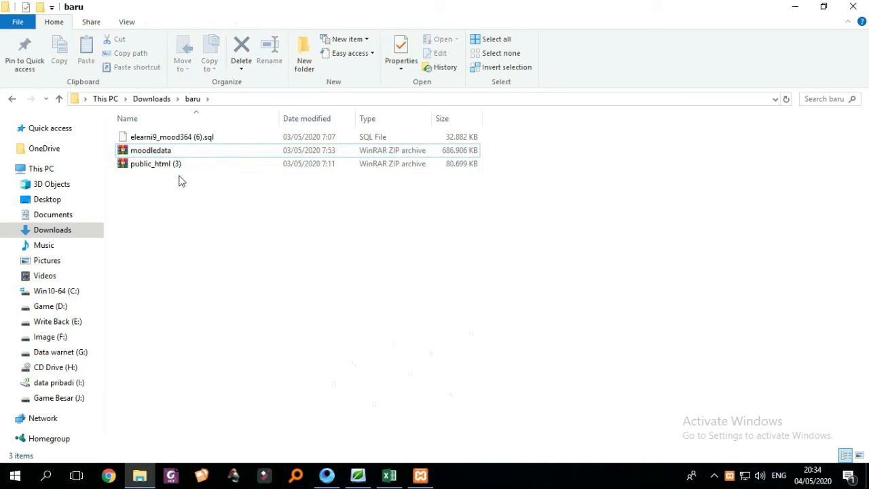
left_click(181, 169)
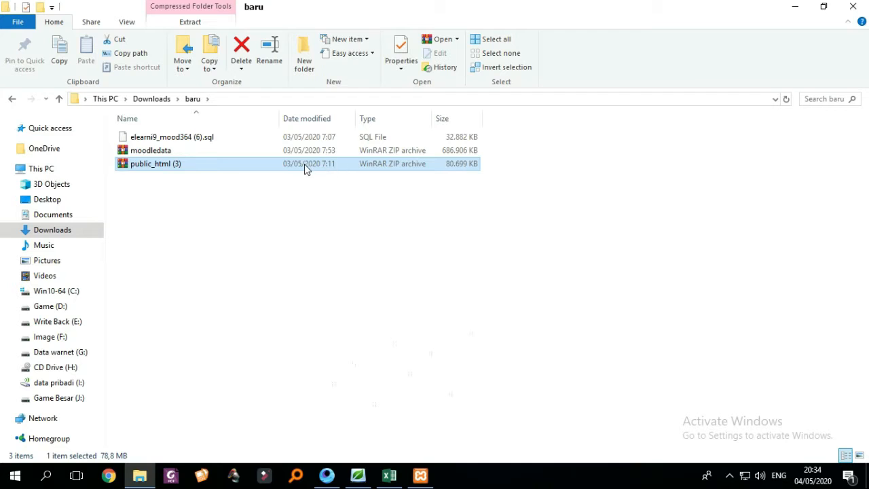
Extract the moodledata archive from the baru folder into C:\xampp.
right_click(172, 162)
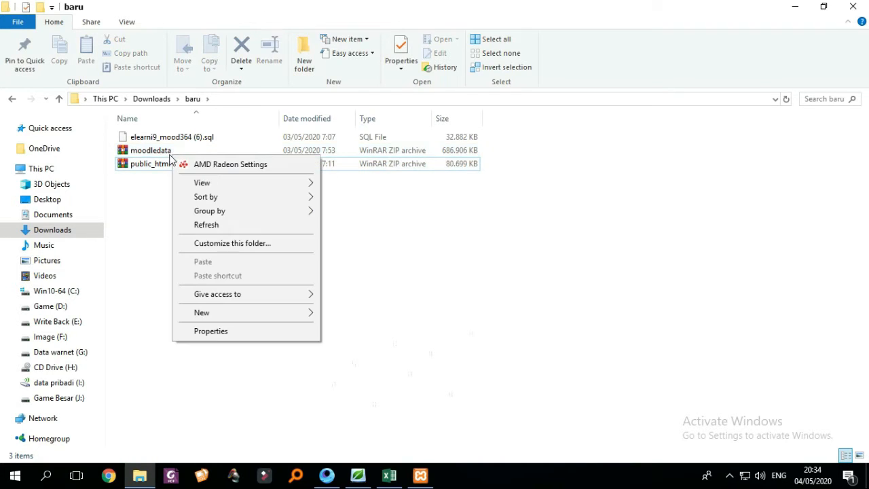
right_click(153, 153)
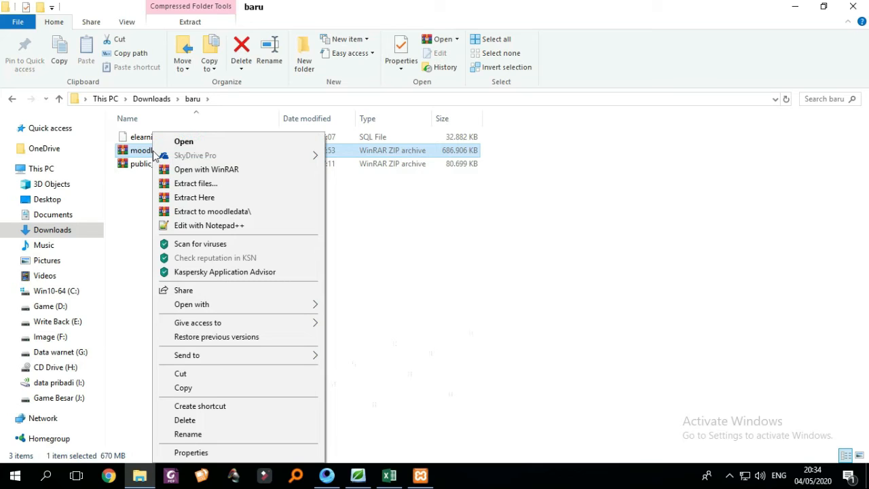
left_click(208, 186)
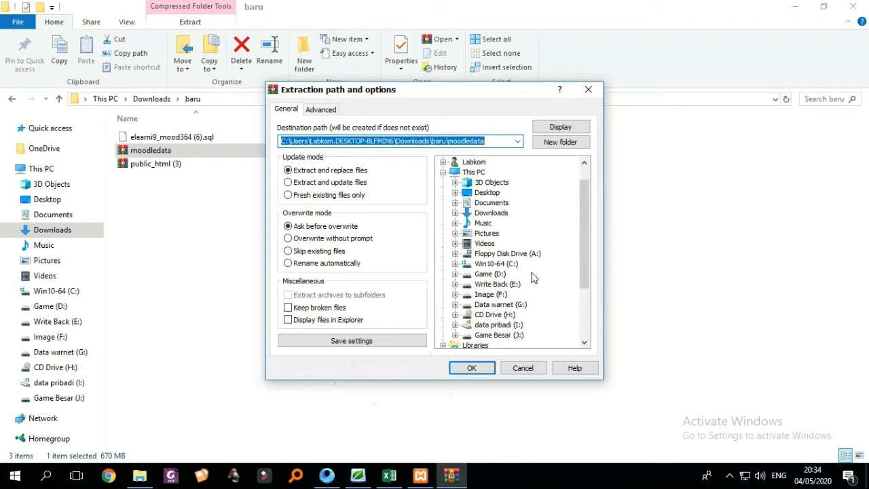
left_click(455, 264)
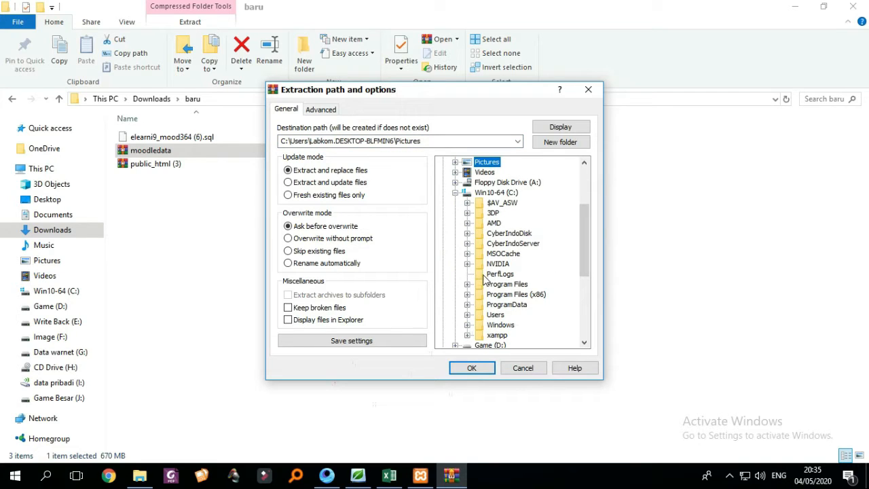
left_click(469, 336)
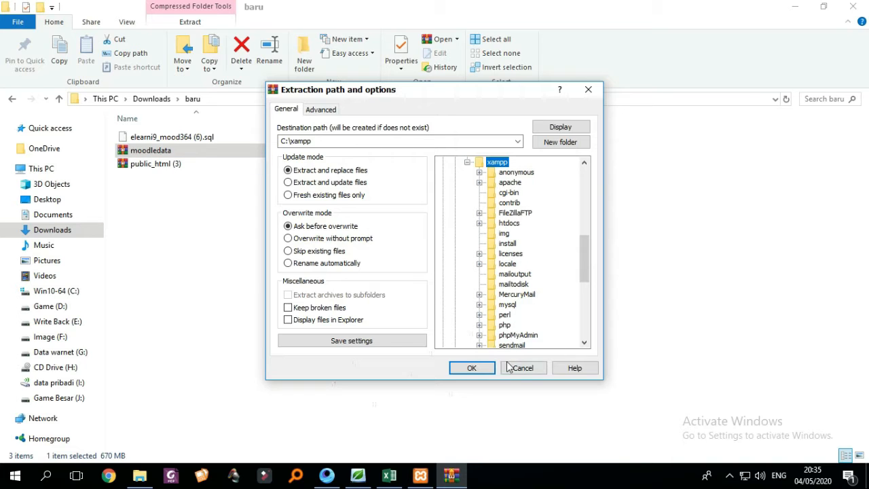
left_click(474, 368)
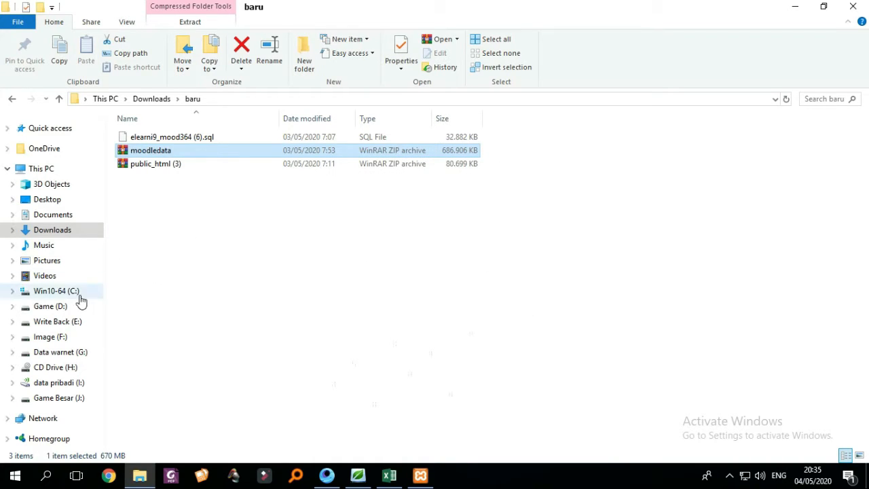
Open a second File Explorer window and check the contents of the extracted moodledata folder in C:\xampp.
left_click(25, 480)
right_click(26, 481)
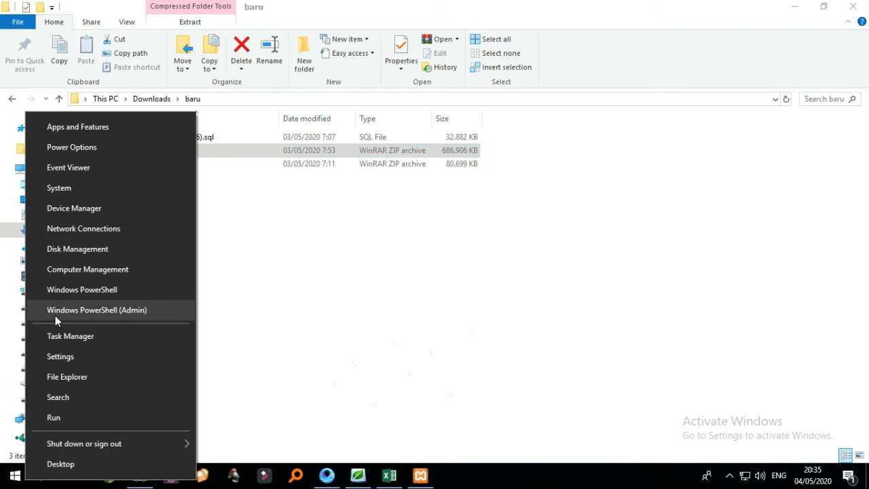
left_click(75, 374)
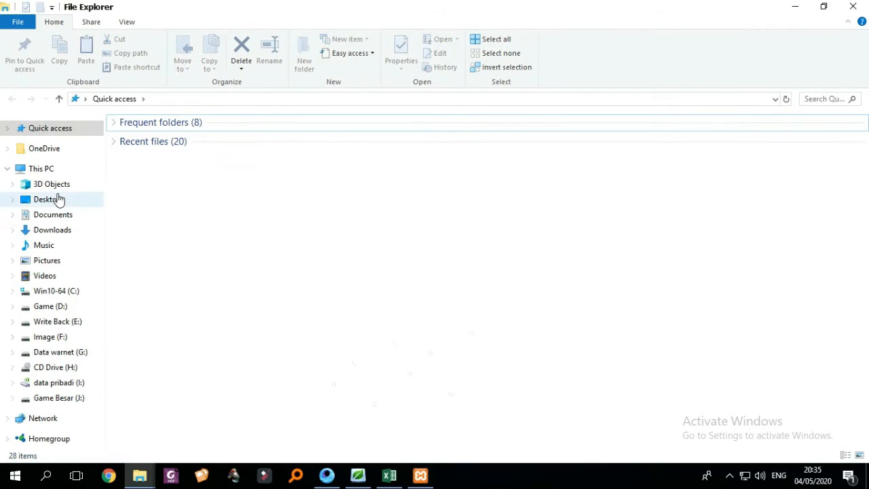
left_click(56, 291)
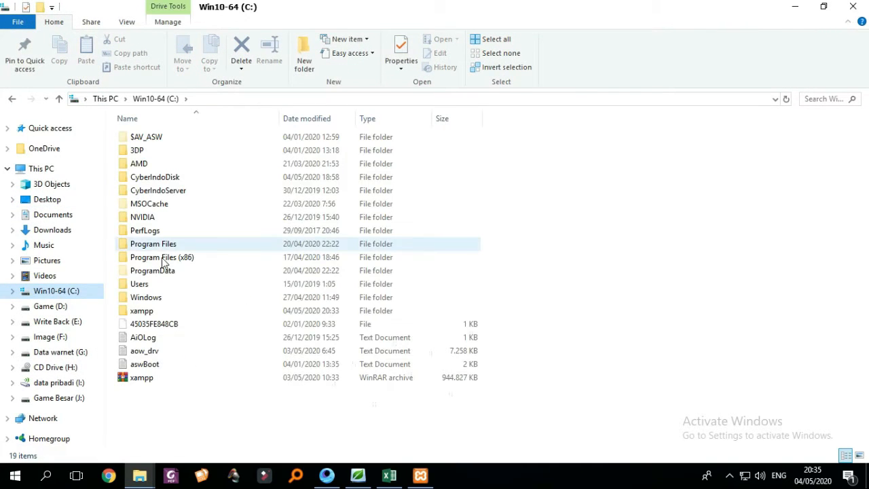
double_click(167, 312)
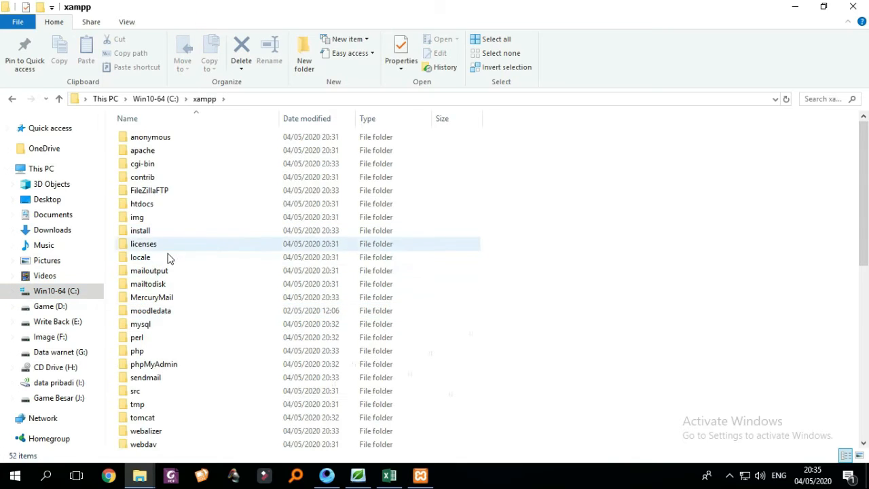
scroll(171, 268, "down", 1)
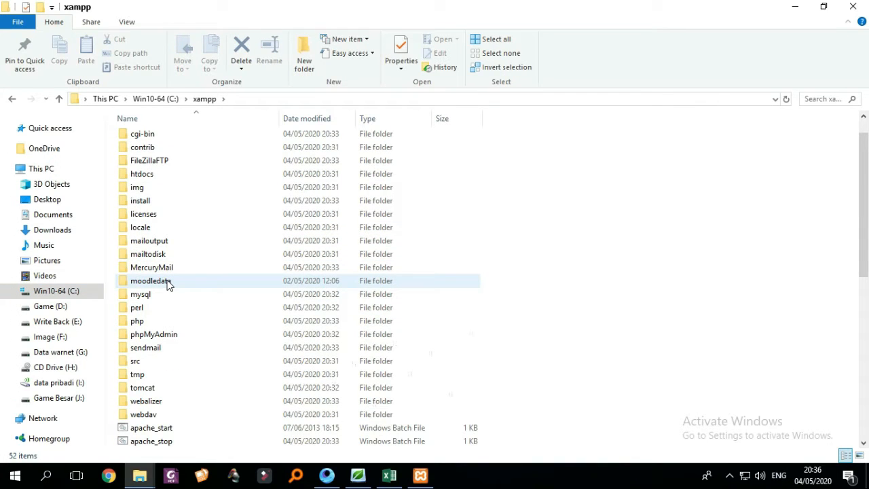
double_click(169, 285)
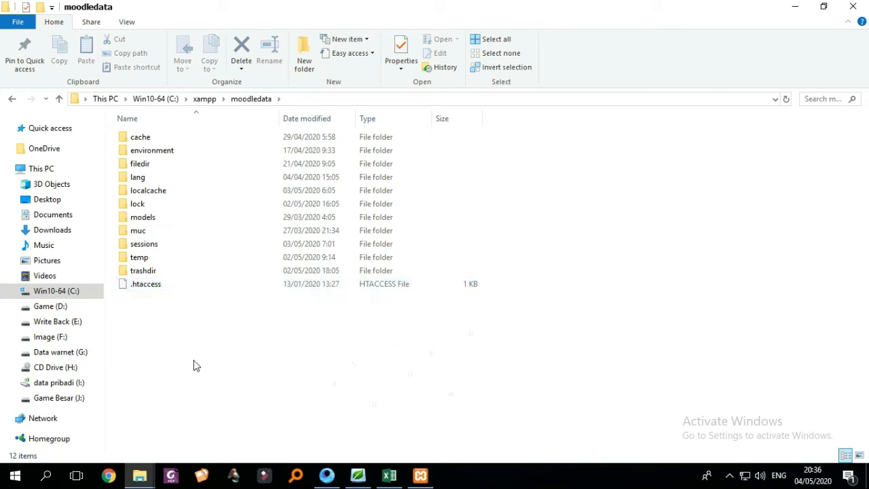
Return to the baru folder window and open the extraction options for the public_html (3) archive.
mouse_move(140, 475)
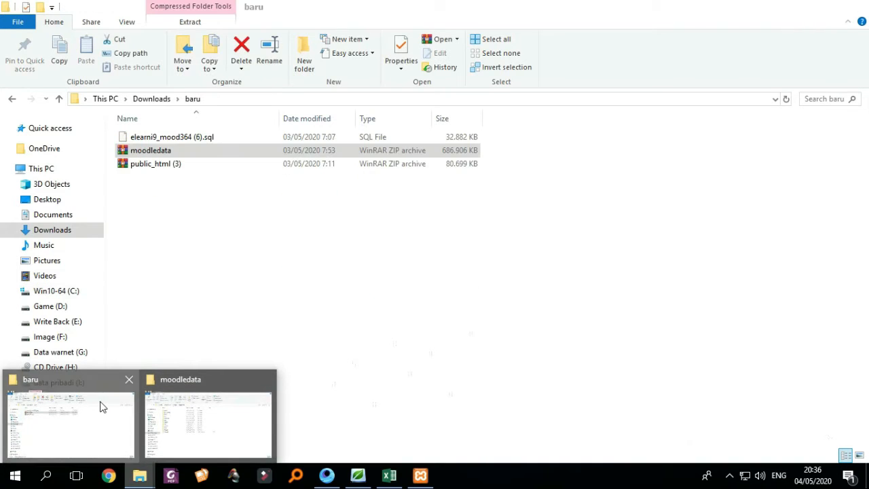
left_click(102, 407)
left_click(170, 169)
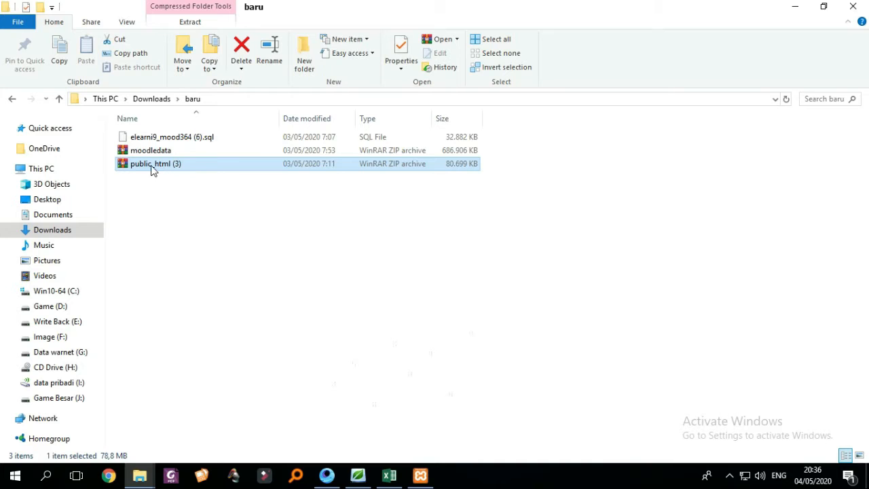
right_click(152, 170)
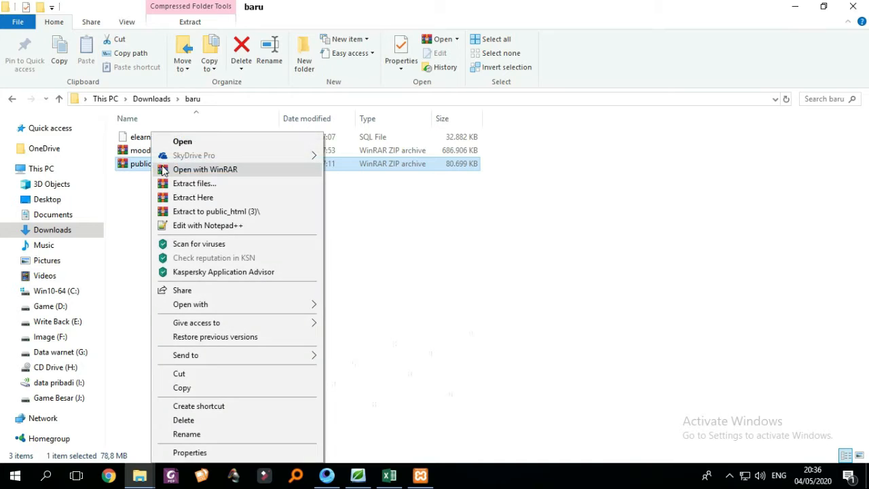
left_click(220, 188)
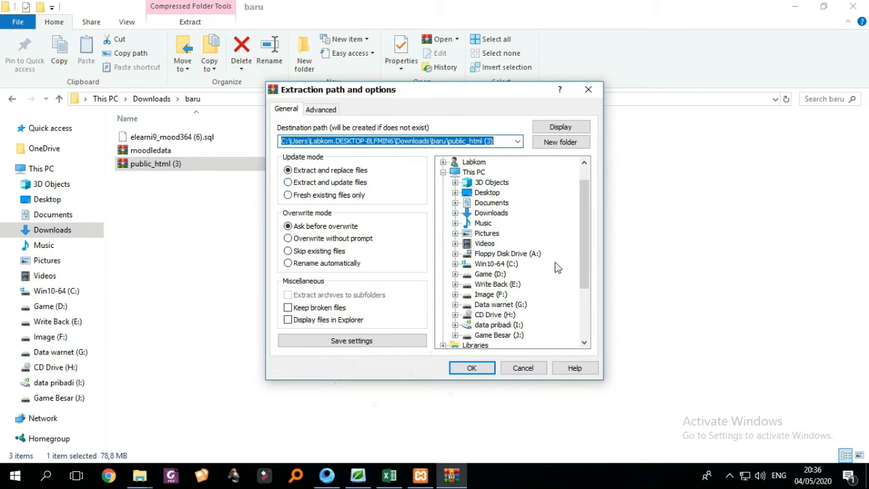
Set C:\xampp\htdocs as the destination path and extract the public_html (3) archive there.
scroll(583, 256, "down", 1)
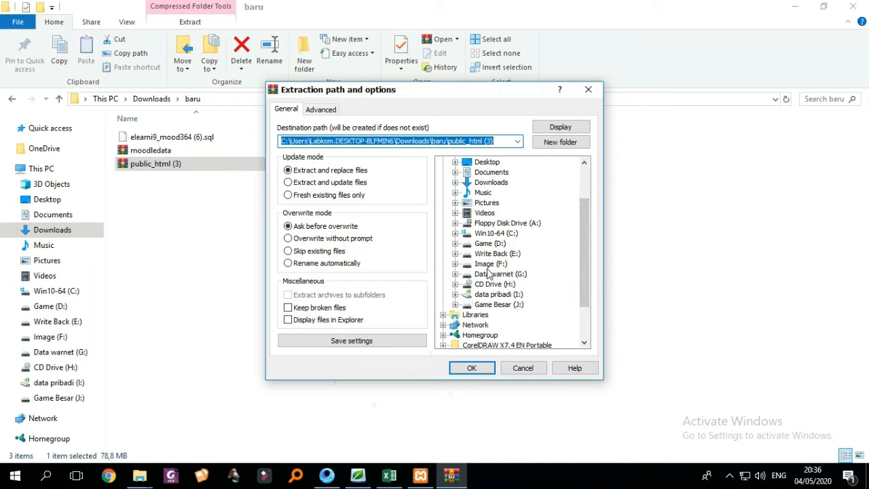
left_click(456, 235)
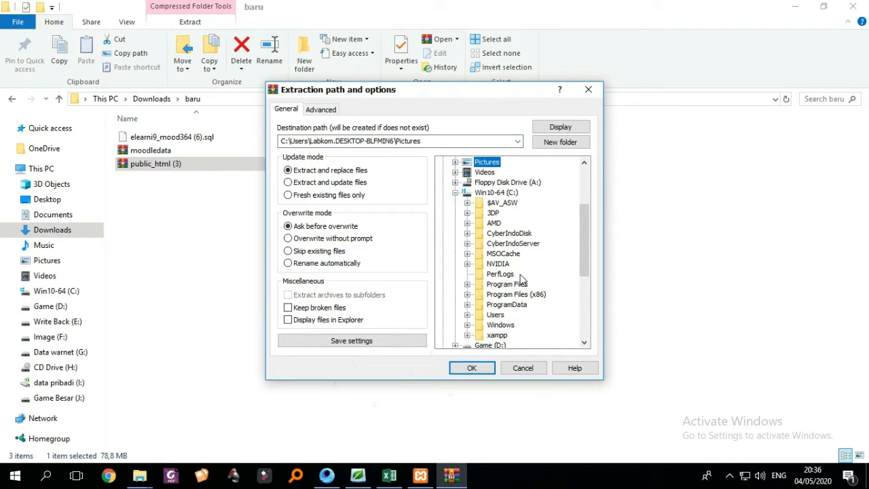
scroll(524, 280, "down", 2)
left_click(468, 274)
scroll(521, 284, "down", 4)
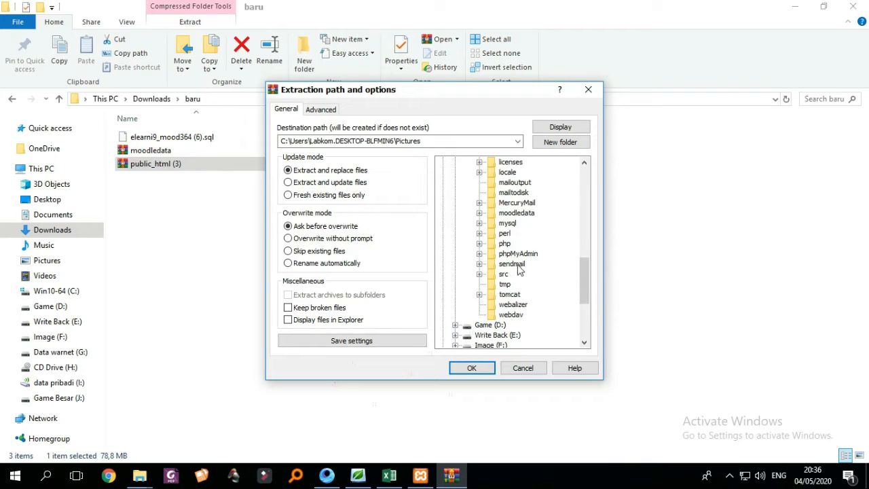
scroll(522, 270, "up", 2)
scroll(524, 272, "up", 1)
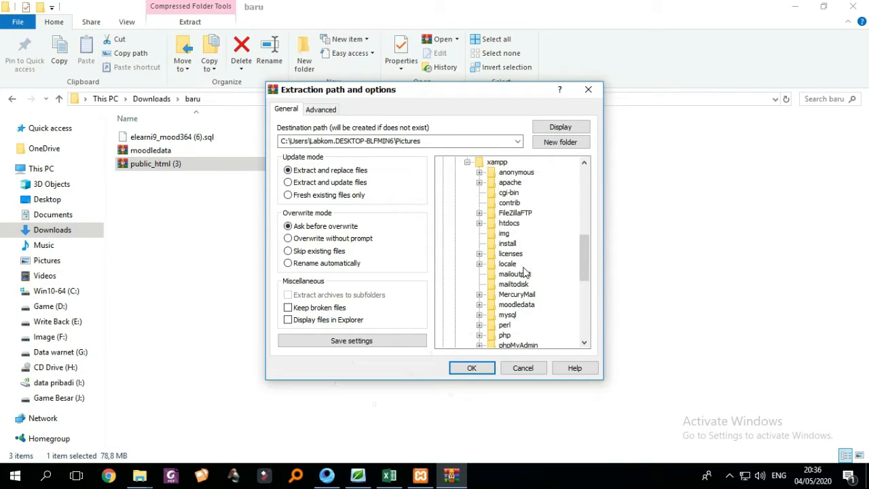
left_click(510, 224)
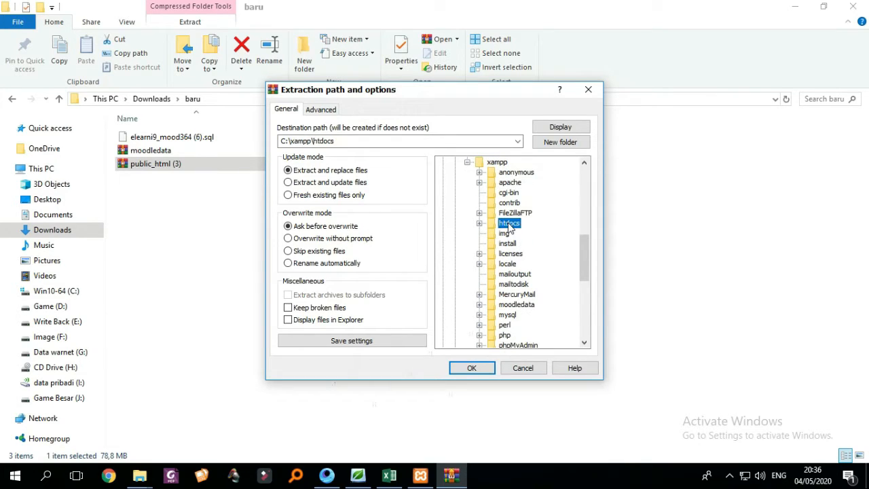
left_click(476, 369)
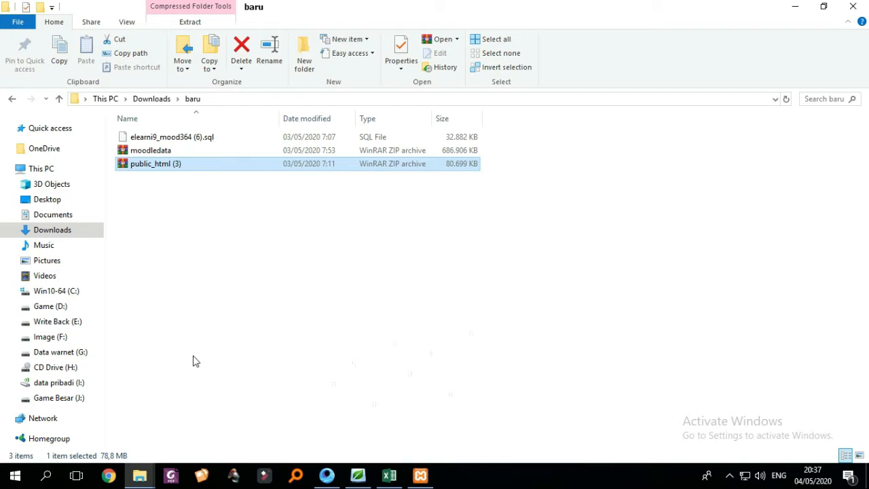
Switch to the File Explorer window showing moodledata and open the htdocs folder in C:\xampp.
left_click(139, 477)
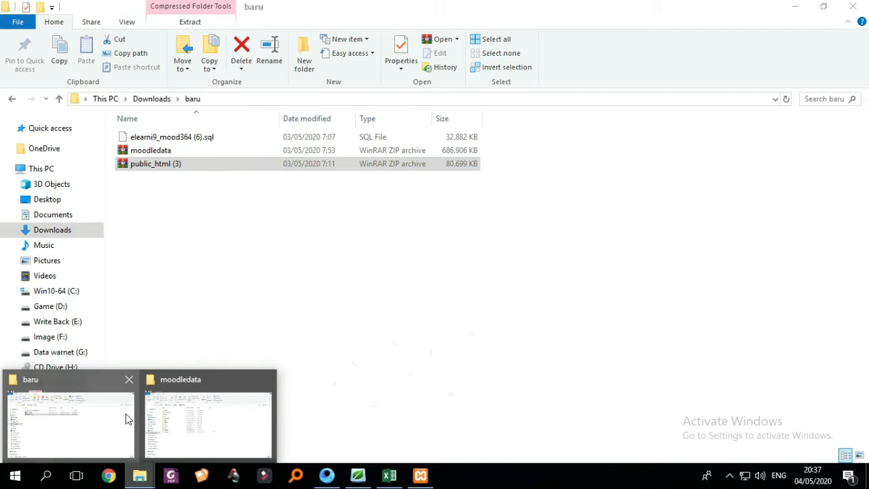
left_click(188, 417)
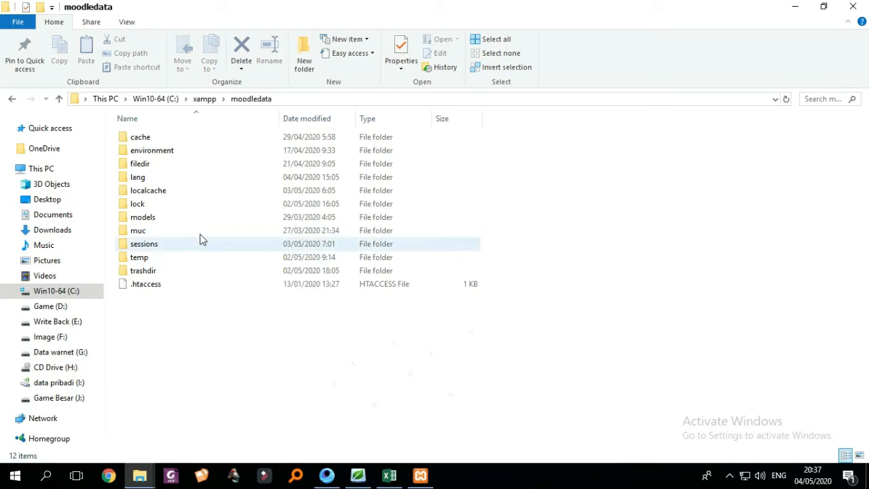
left_click(212, 100)
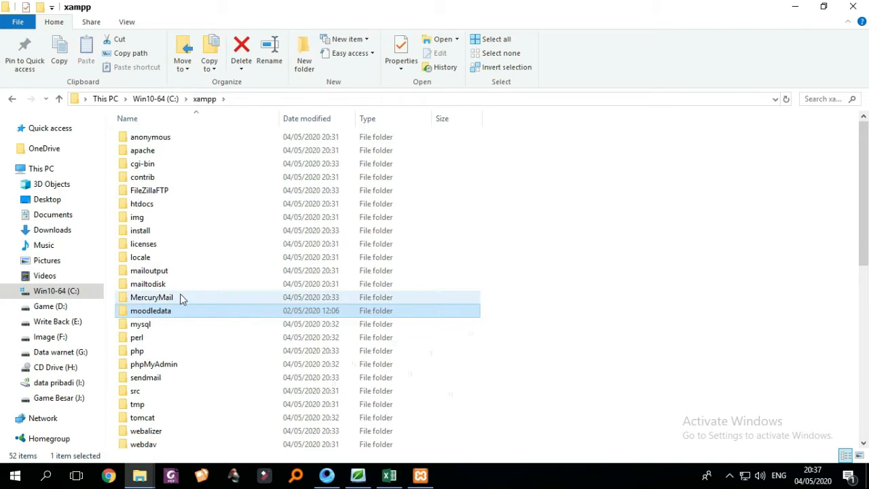
double_click(170, 206)
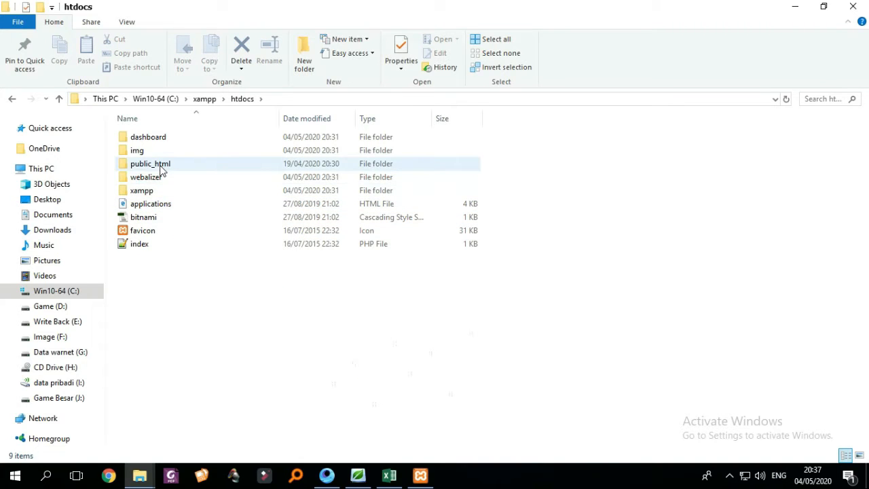
Rename the extracted public_html folder in htdocs as moodle.
left_click(162, 169)
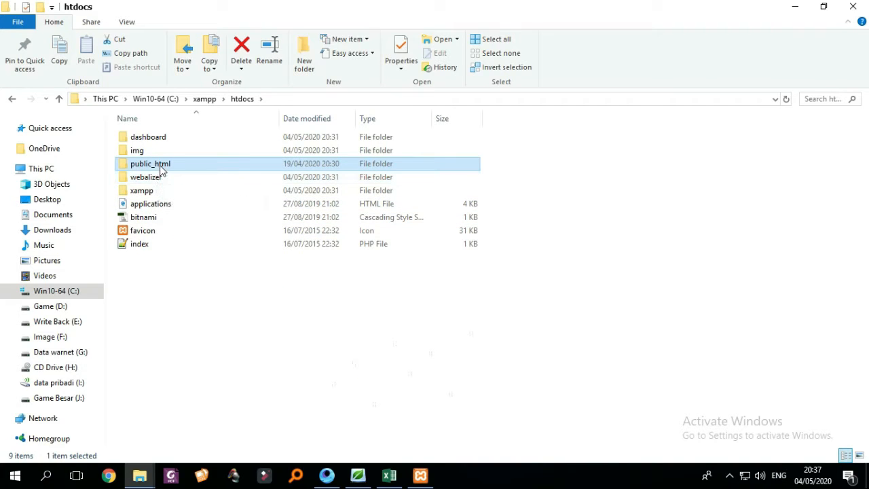
right_click(162, 170)
left_click(194, 434)
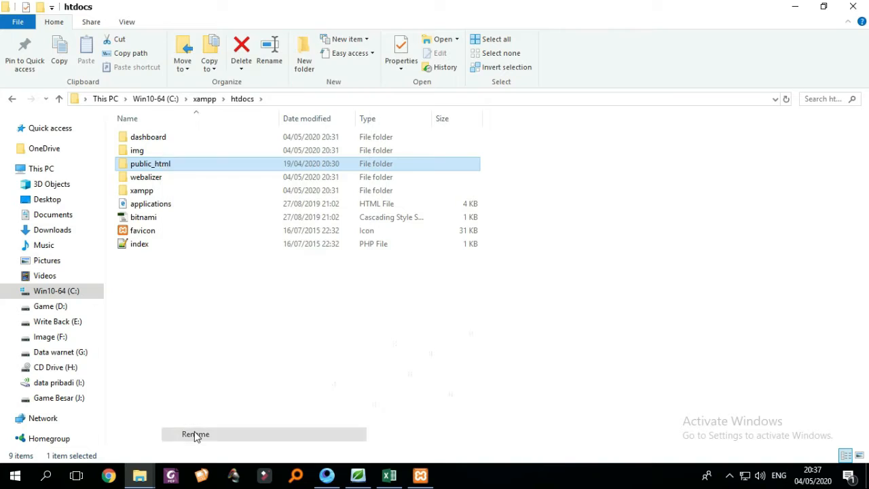
type("mood")
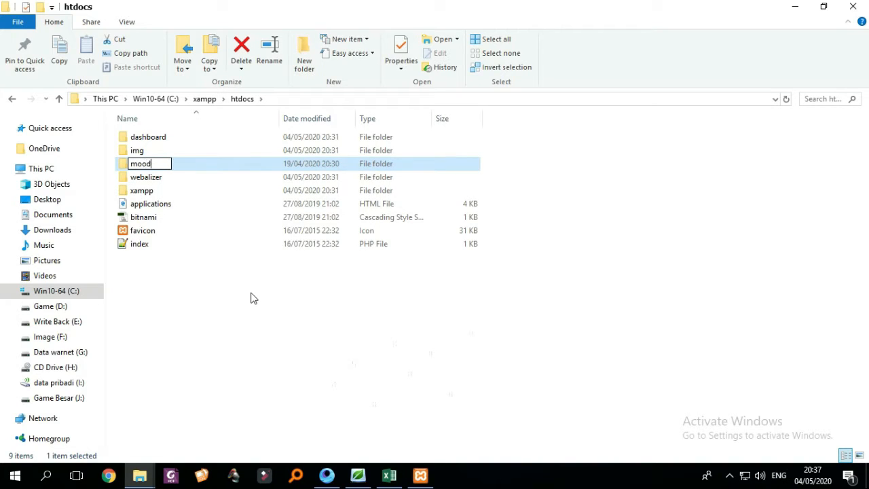
type("le")
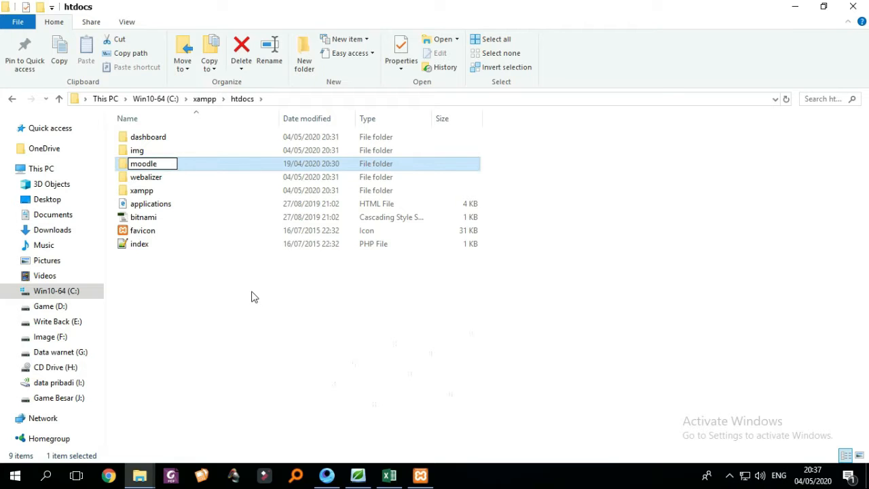
key("Return")
Check the contents of the moodle folder and return to htdocs.
double_click(237, 172)
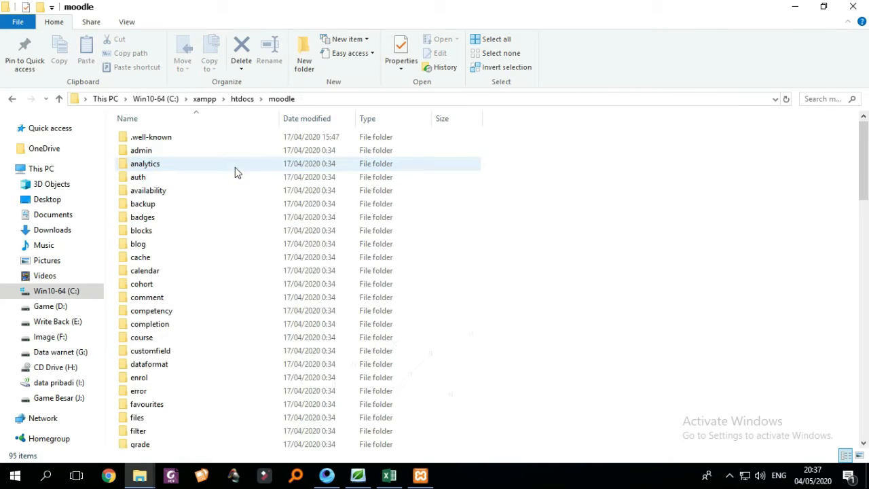
scroll(444, 269, "down", 14)
scroll(419, 265, "up", 9)
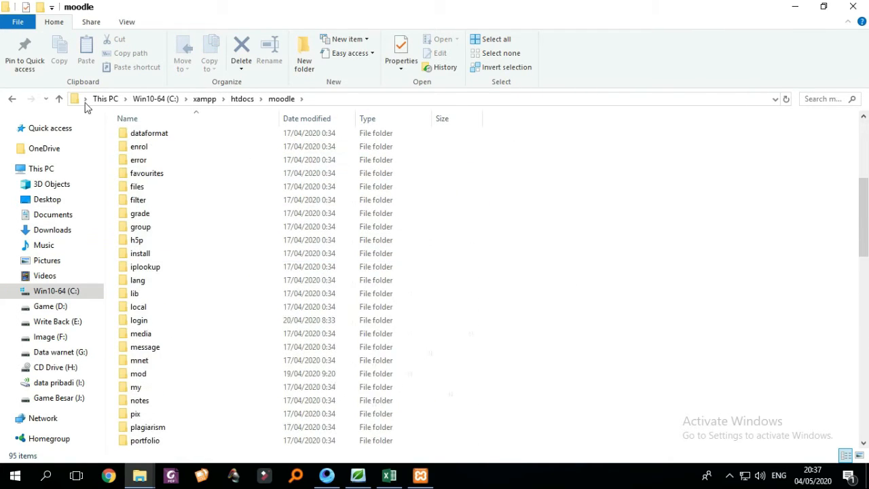
left_click(10, 100)
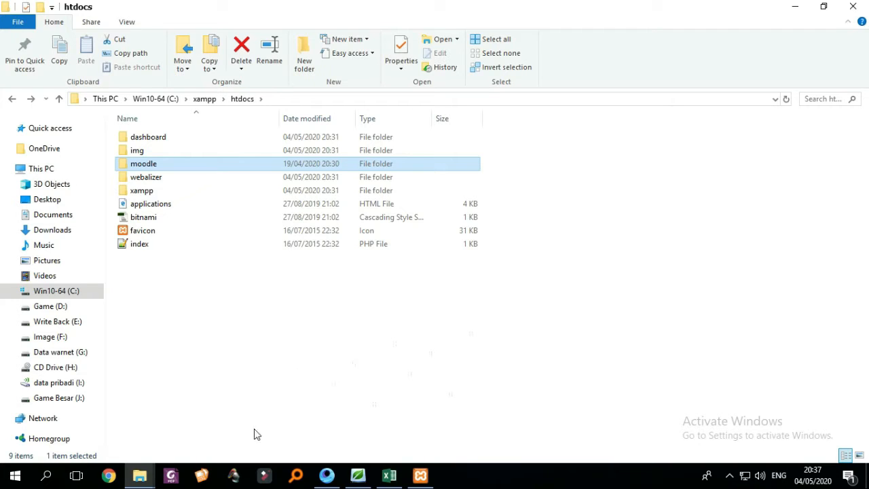
Launch Chrome, then start the Apache and MySQL modules in the XAMPP Control Panel.
left_click(114, 479)
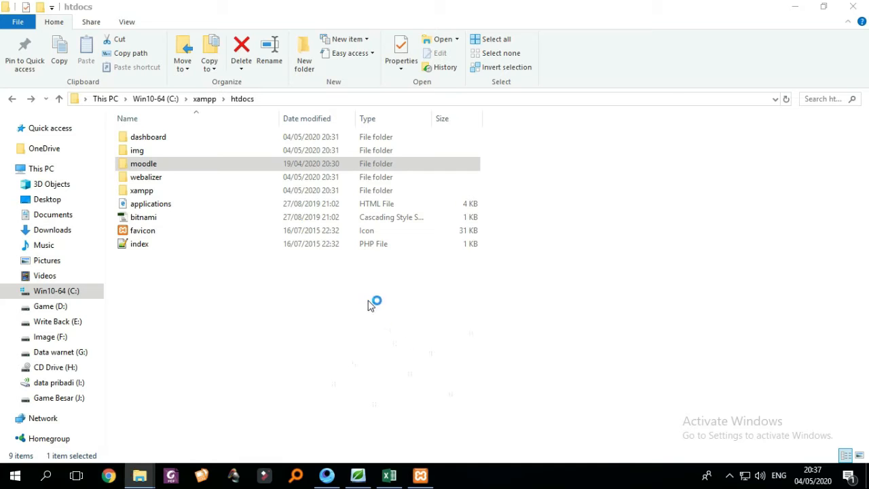
left_click(424, 472)
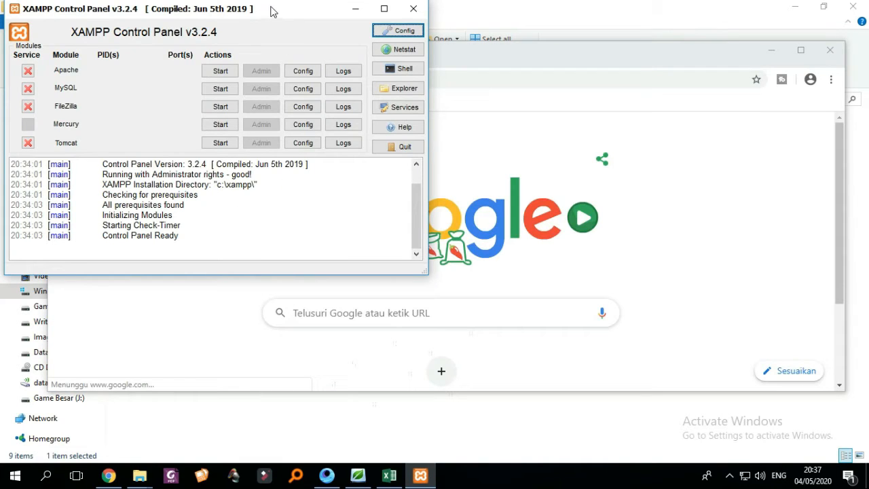
left_click_drag(272, 9, 547, 142)
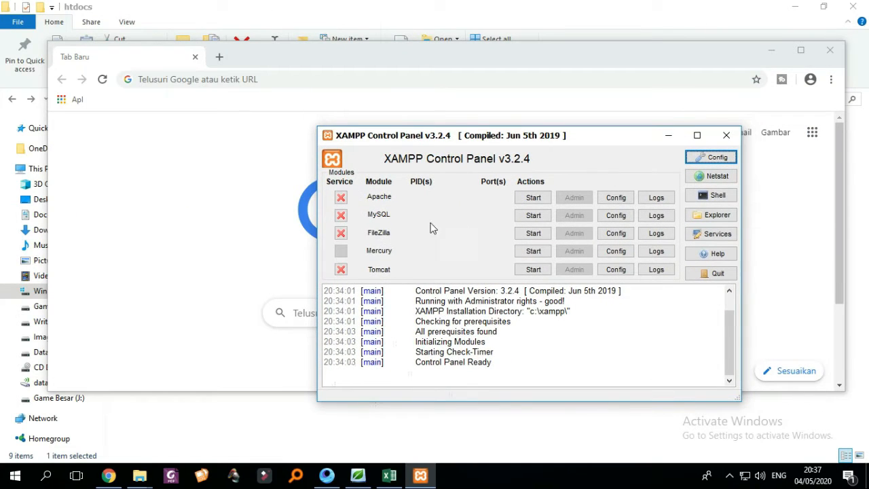
left_click(534, 198)
left_click(533, 215)
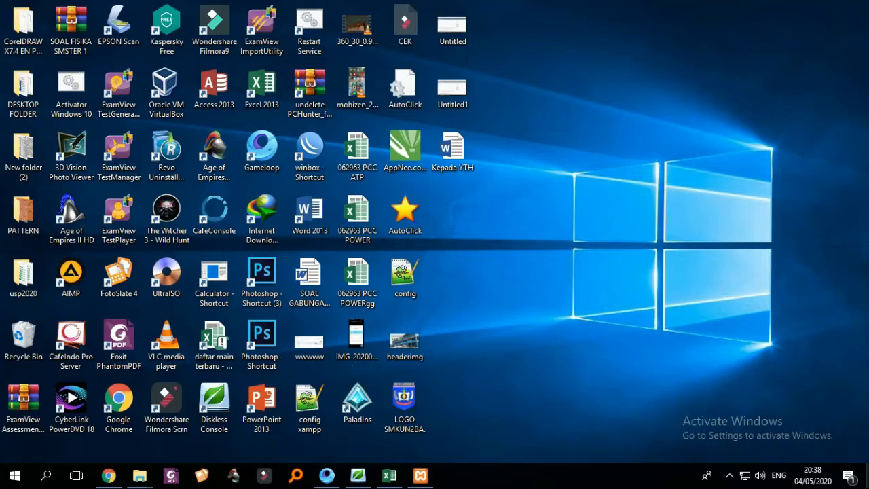
left_click(867, 475)
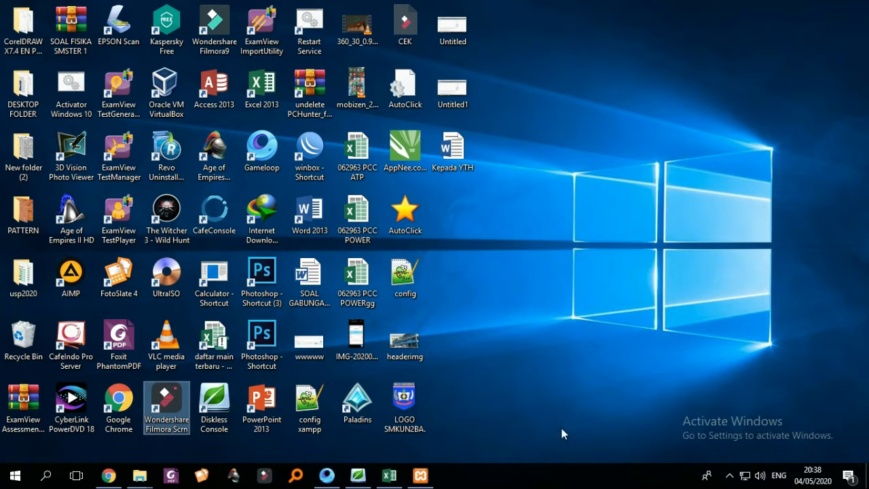
left_click(420, 475)
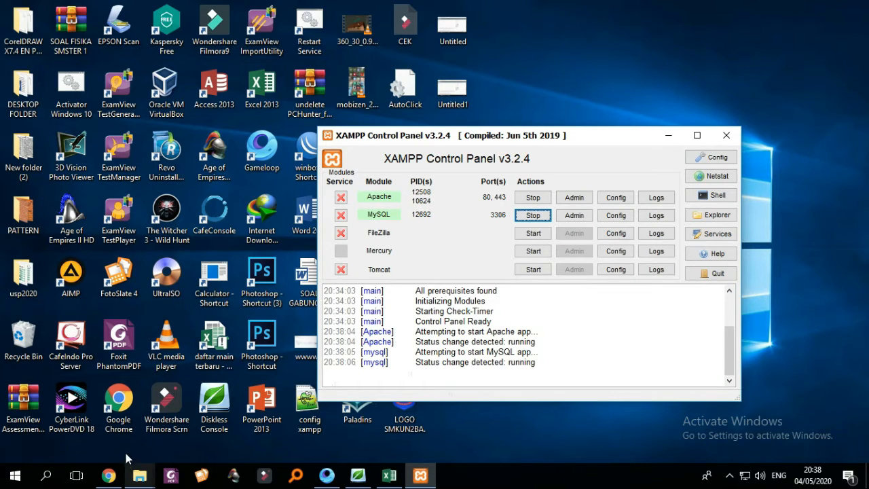
Open the C:\xampp folder in File Explorer and run the xampp-control application from it.
mouse_move(139, 475)
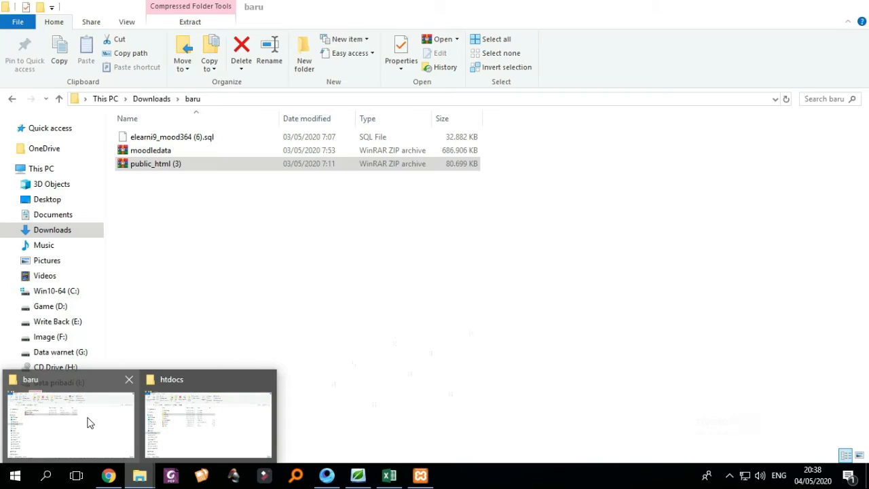
left_click(87, 421)
left_click(72, 292)
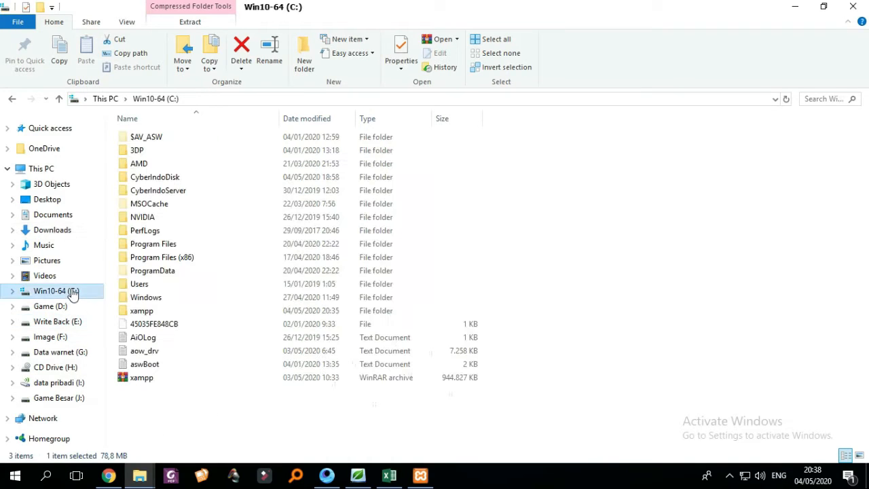
double_click(143, 312)
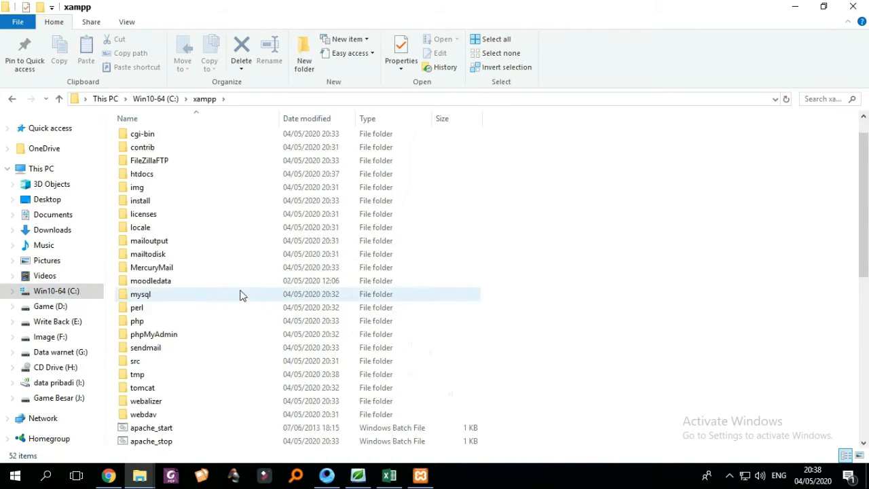
scroll(241, 296, "down", 10)
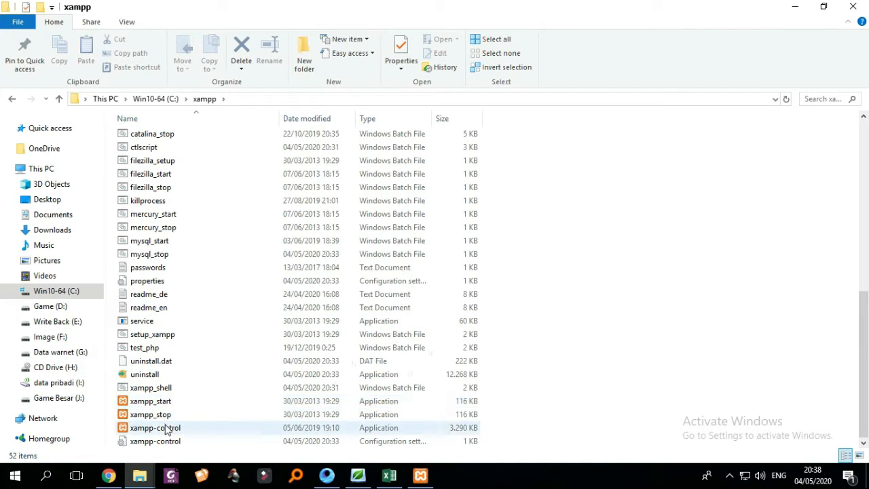
double_click(167, 429)
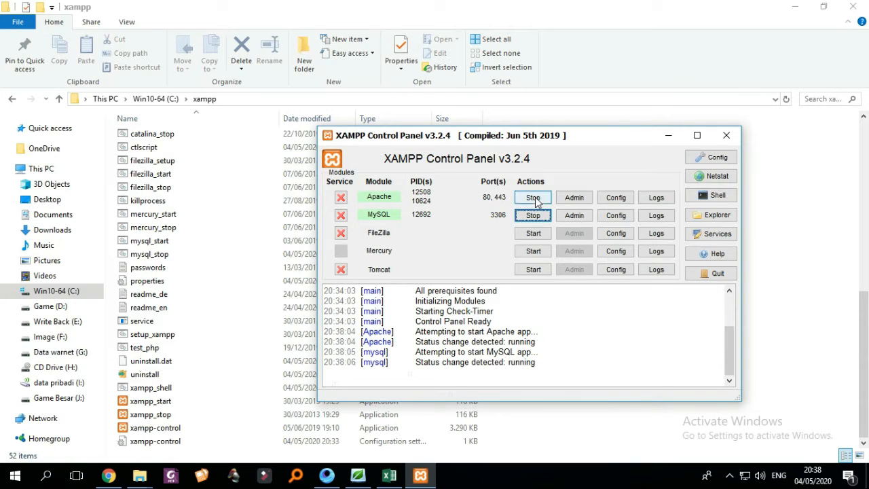
Switch to Chrome, maximize its window and load localhost/phpmyadmin.
left_click(108, 476)
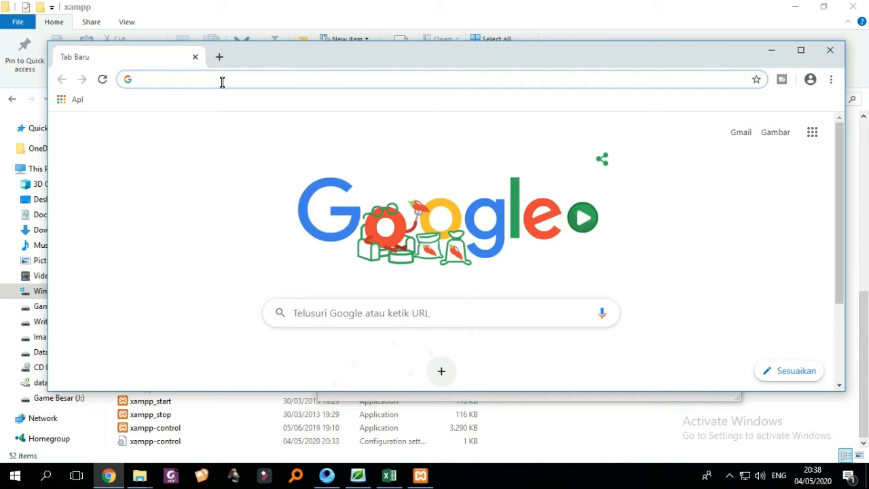
type("localhost/moodle/")
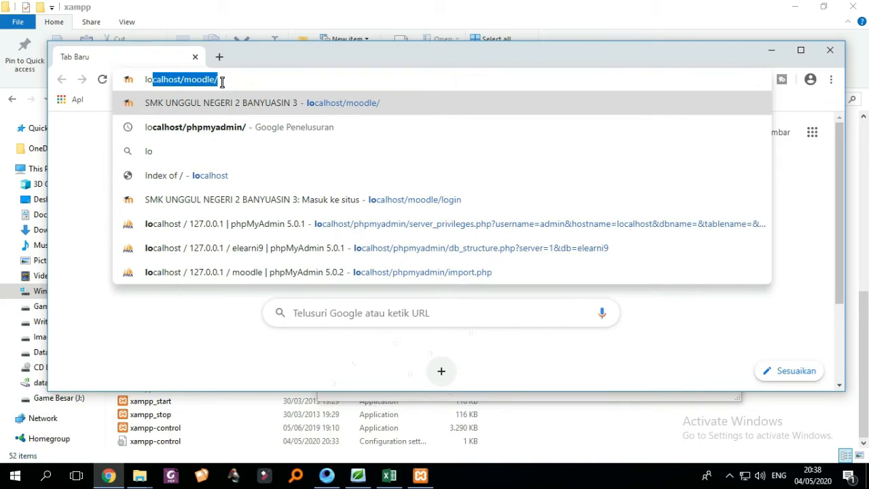
key("Right")
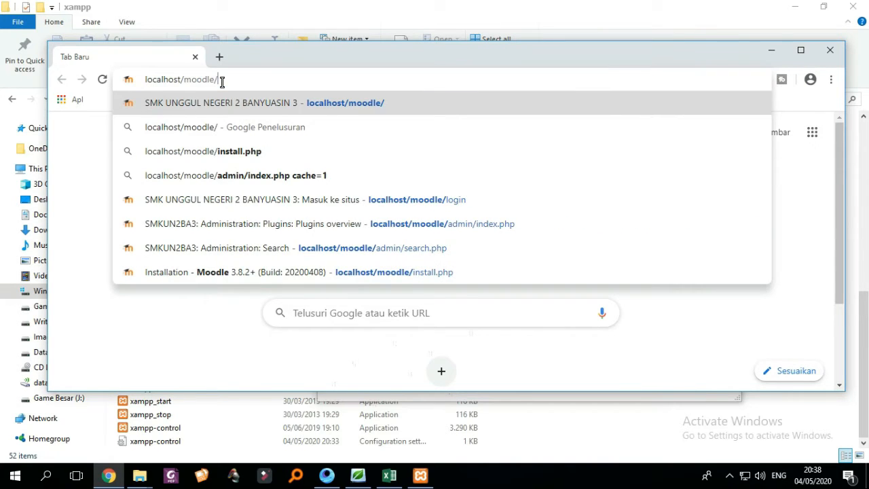
key("BackSpace")
key("BackSpace")
key("BackSpace")
key("BackSpace")
key("BackSpace")
key("BackSpace")
key("BackSpace")
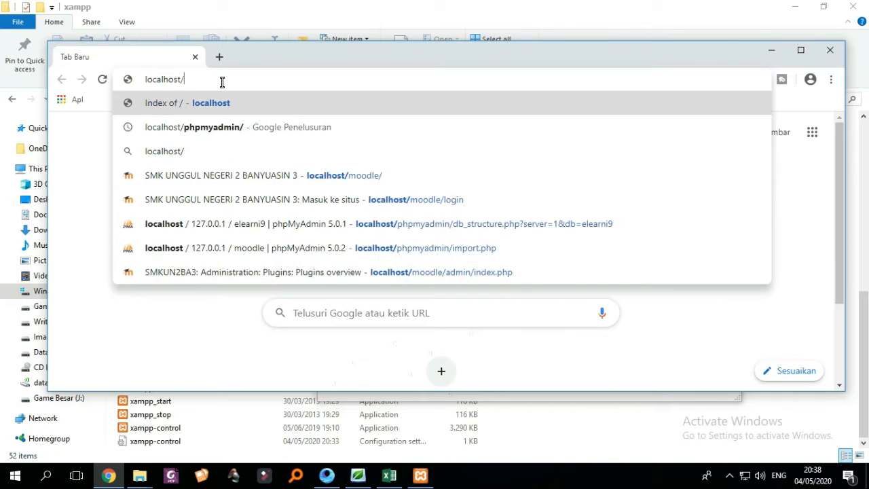
type("p")
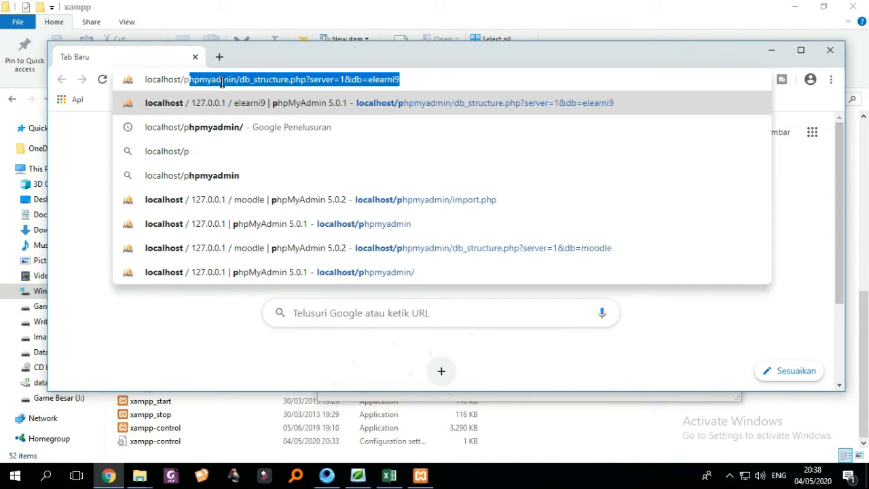
left_click_drag(416, 78, 235, 82)
key("BackSpace")
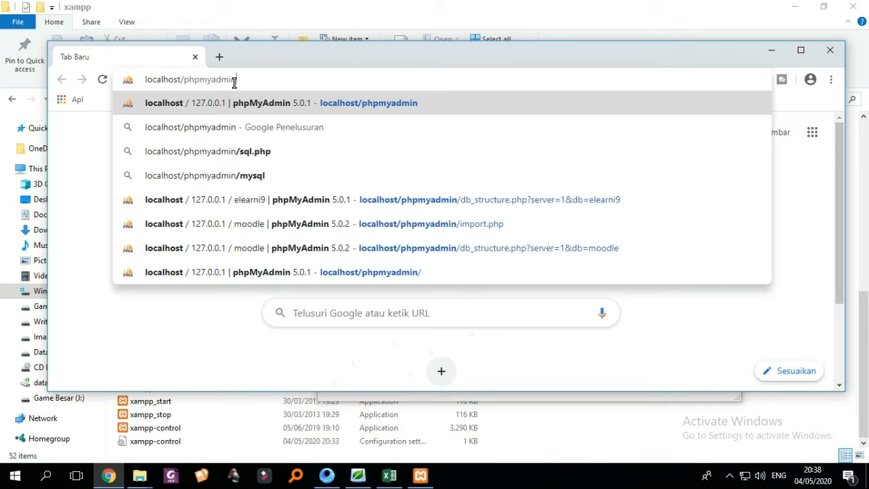
left_click(800, 50)
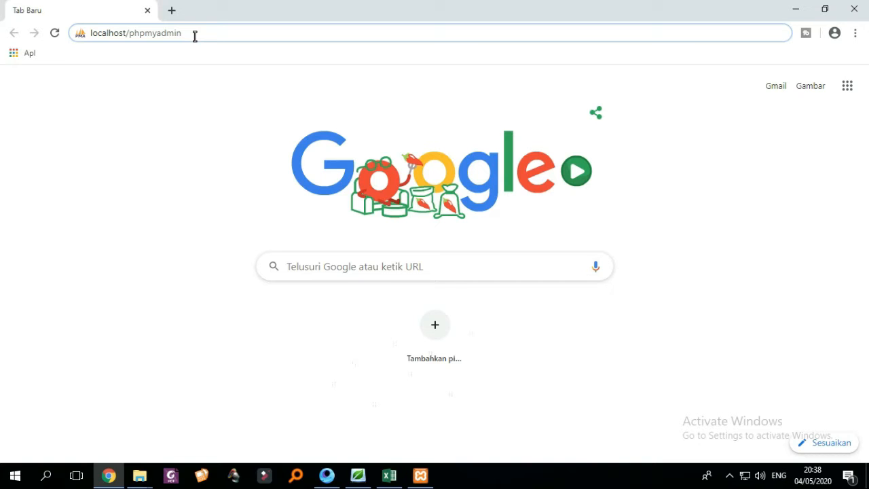
key("Return")
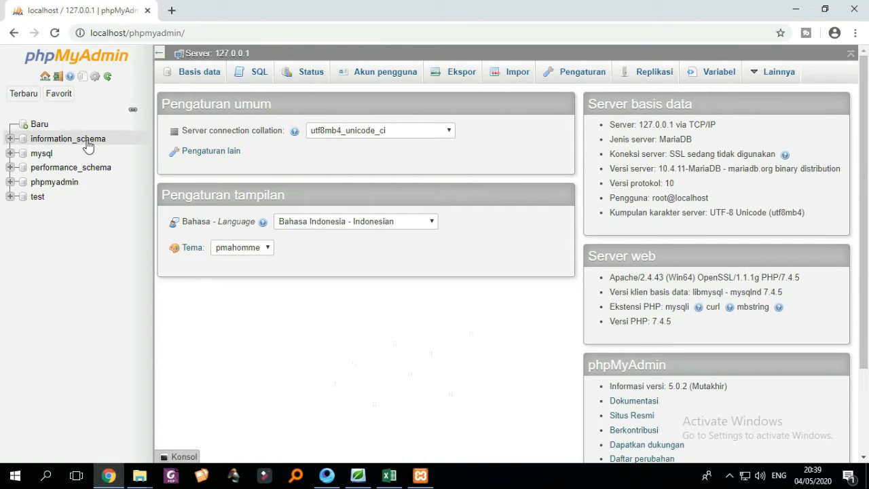
Start a new database named moodle and set its collation to utf8mb4_unicode_ci.
left_click(42, 127)
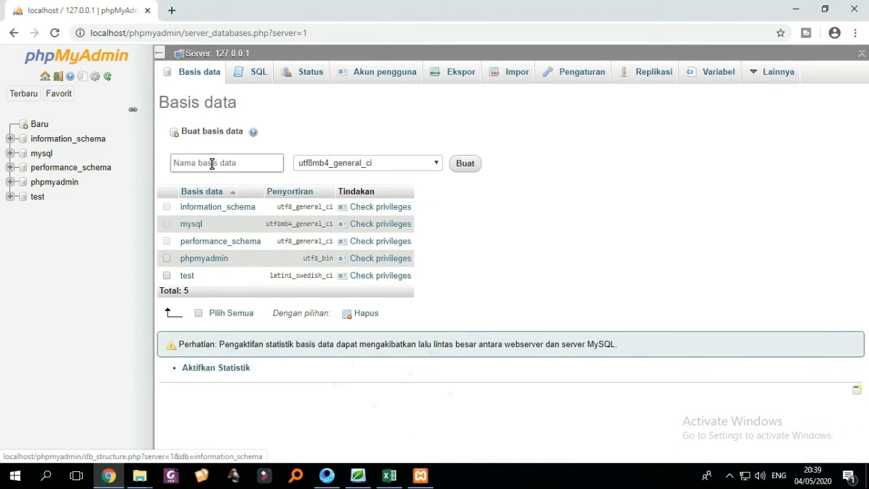
left_click(241, 163)
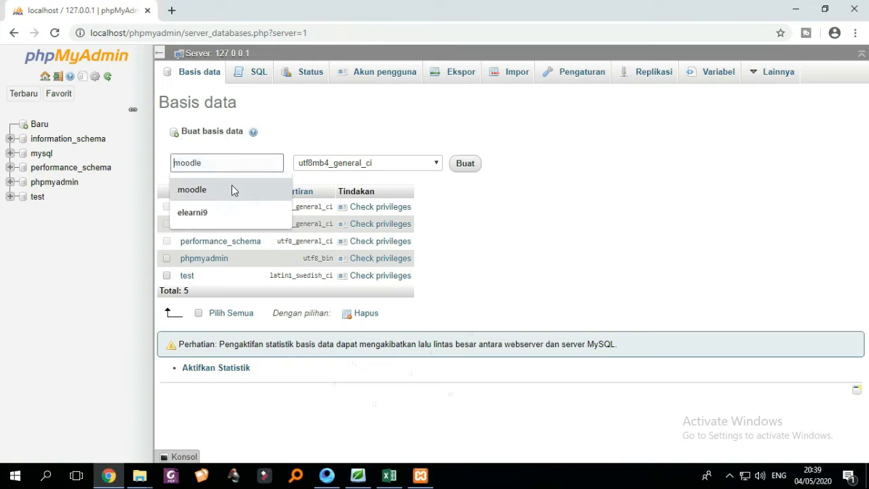
left_click(230, 188)
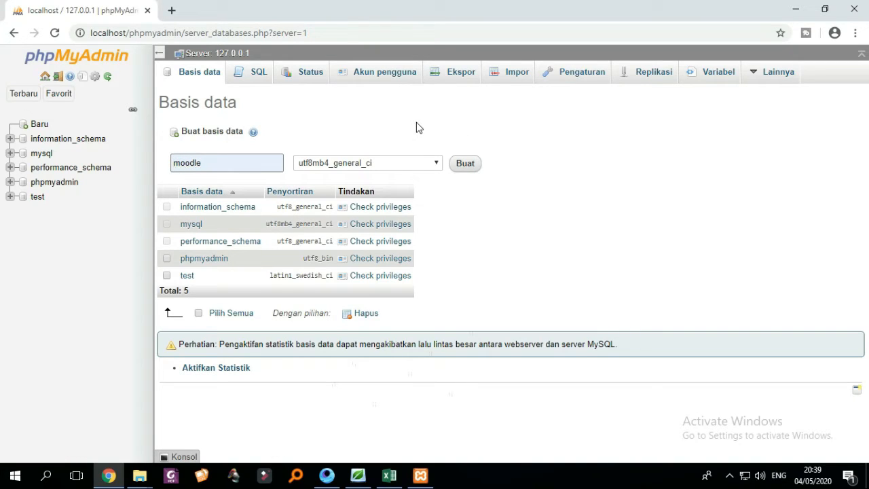
left_click(397, 169)
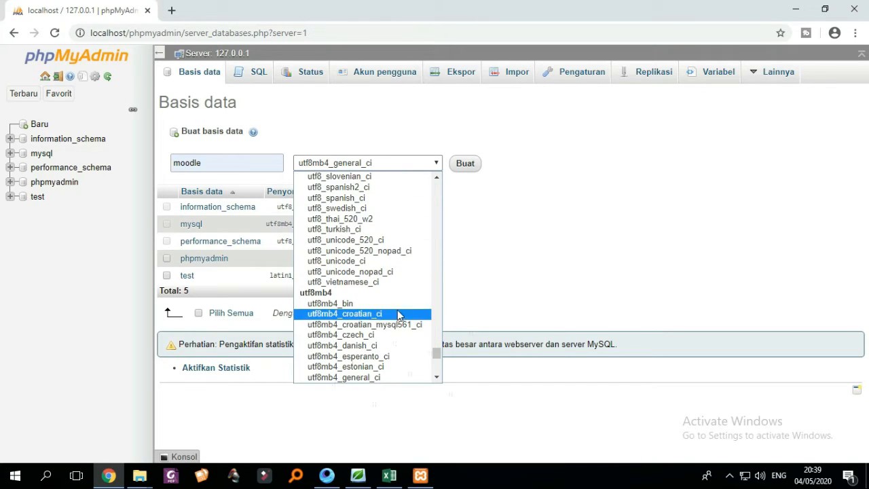
scroll(413, 319, "down", 4)
scroll(404, 338, "down", 4)
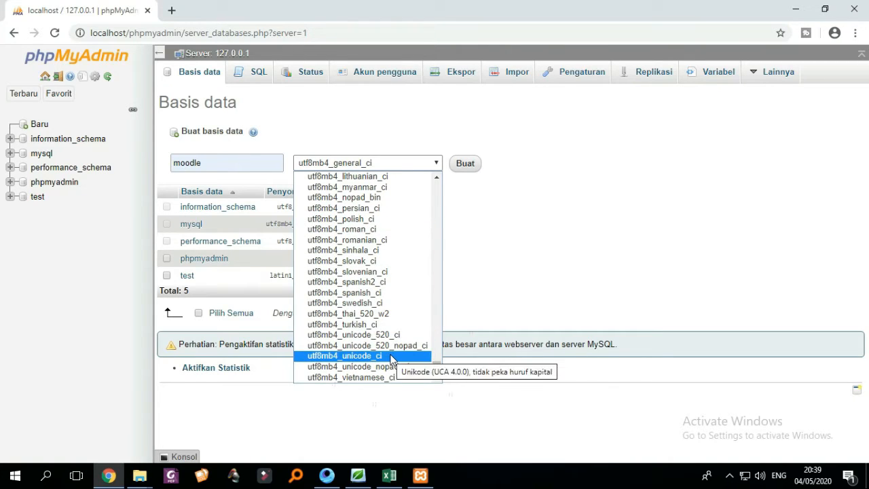
left_click(389, 356)
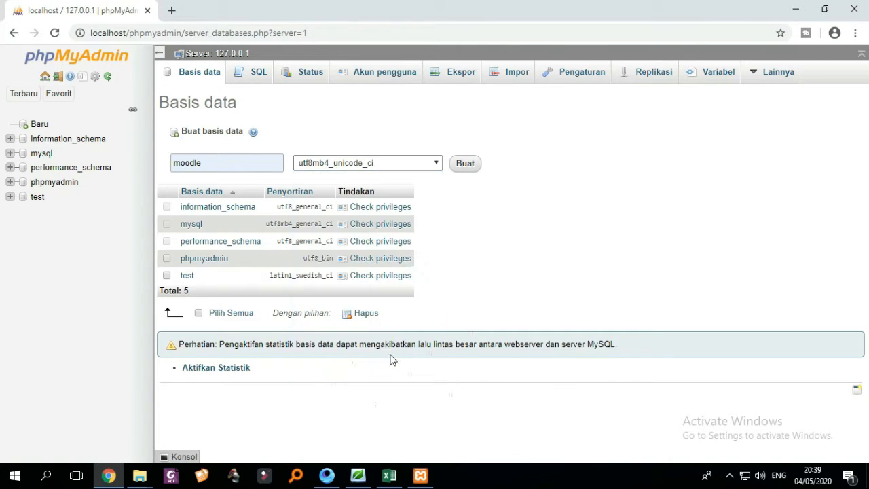
Review the available collations, reselect utf8mb4_unicode_ci and create the moodle database.
left_click(422, 170)
scroll(394, 252, "up", 1)
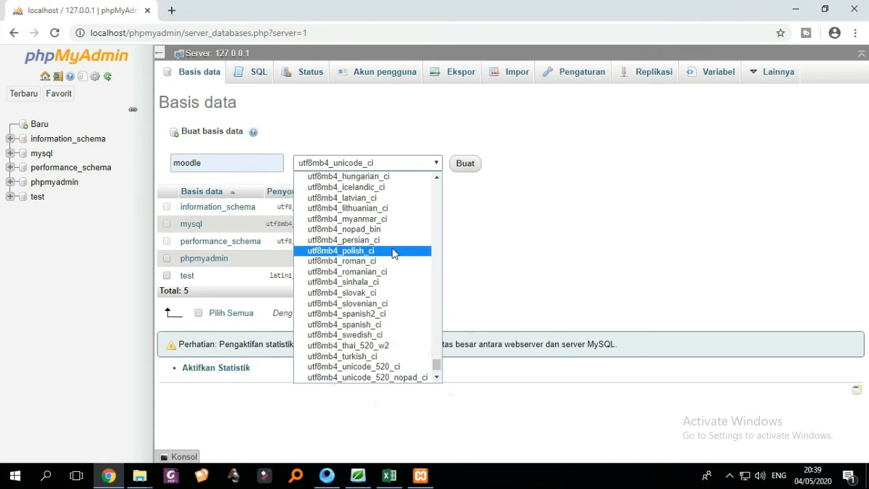
left_click_drag(440, 370, 440, 338)
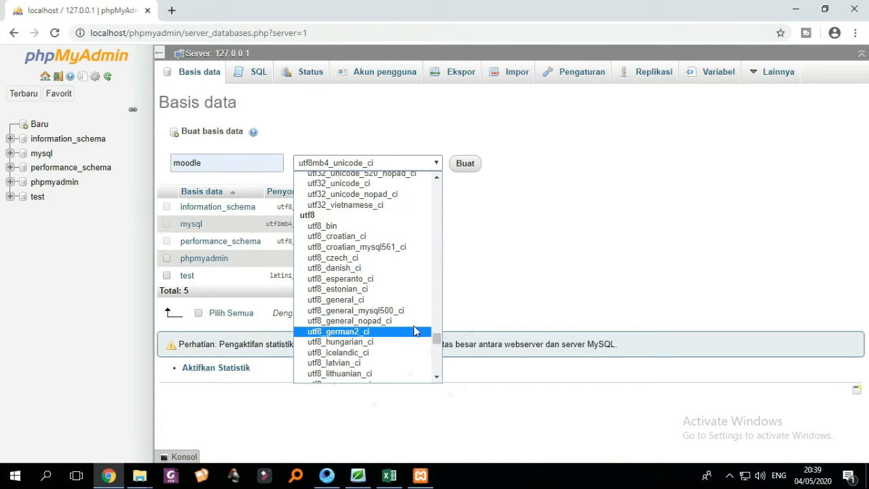
scroll(397, 323, "down", 5)
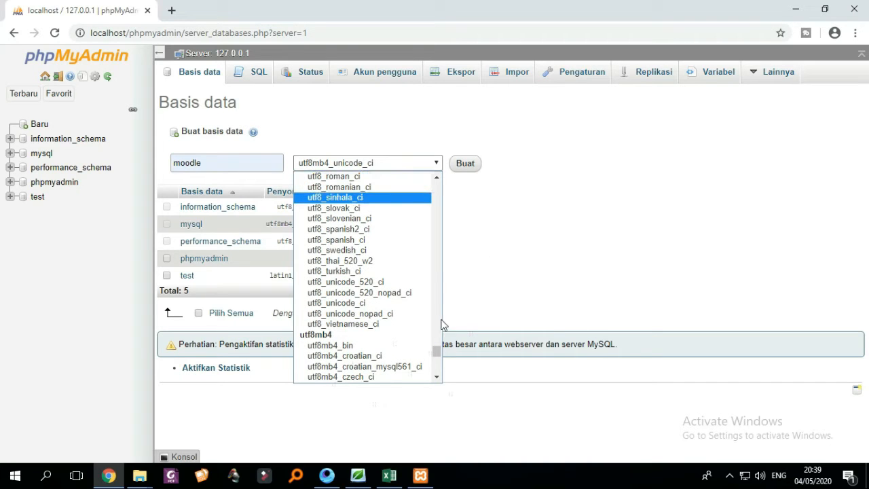
left_click_drag(440, 354, 438, 377)
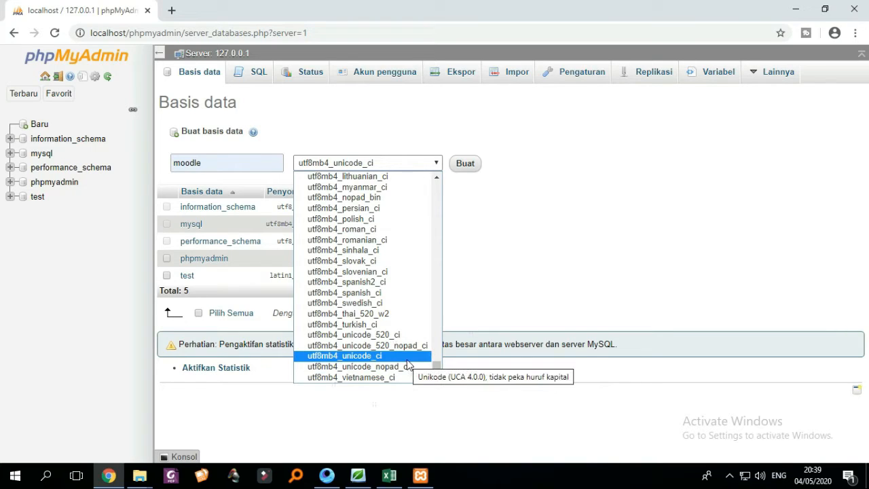
left_click(408, 360)
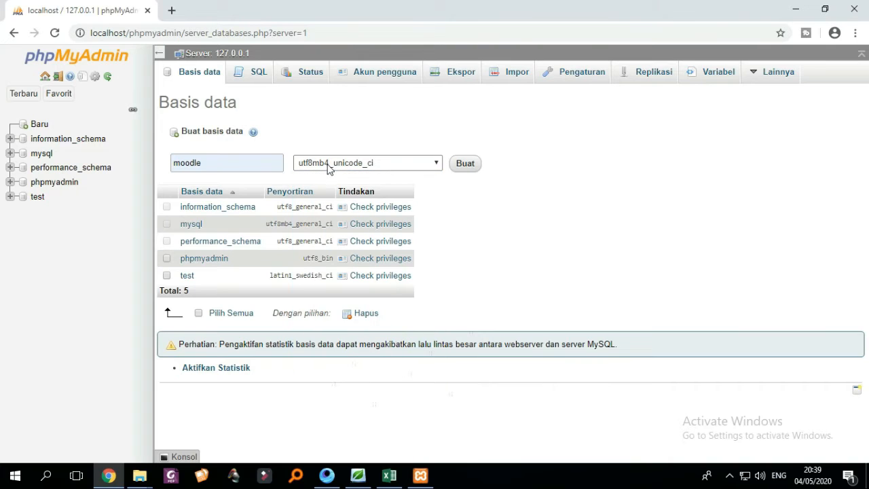
left_click(427, 166)
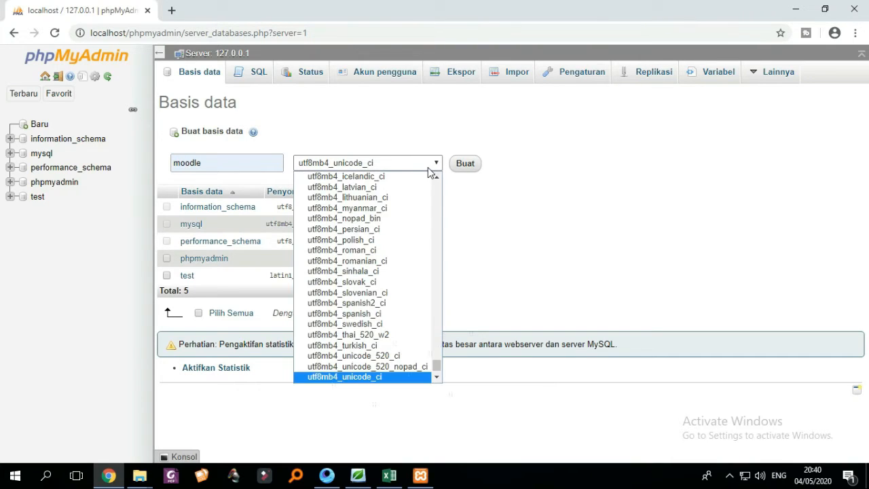
left_click(609, 187)
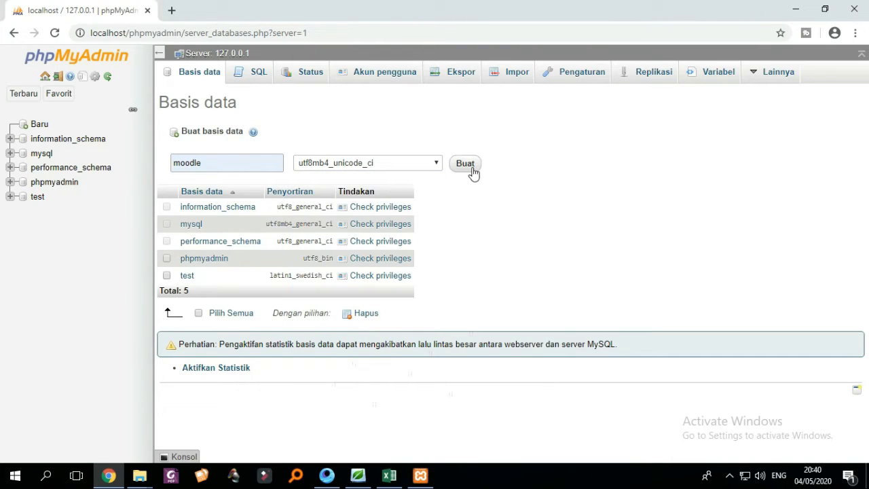
left_click(472, 170)
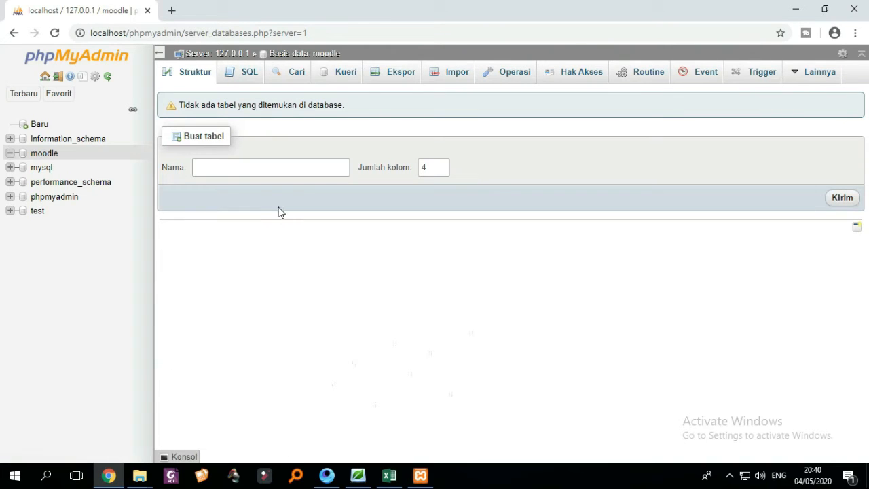
Open the import page for the moodle database.
left_click(53, 157)
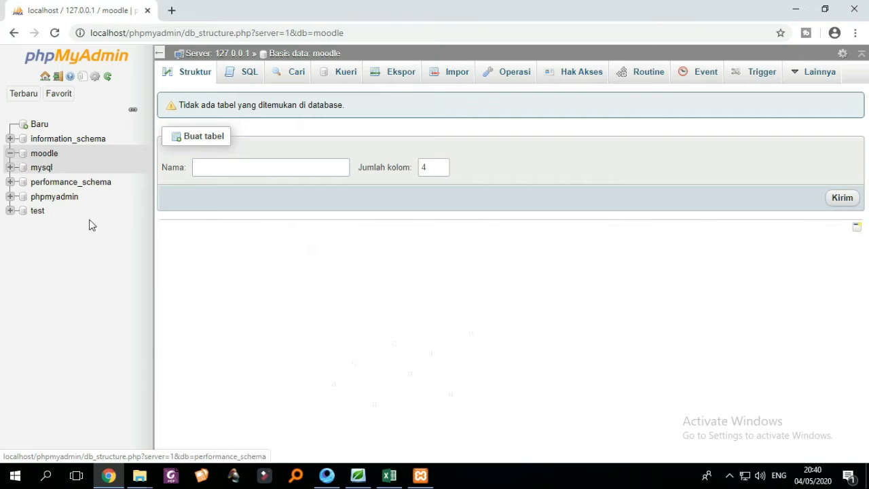
left_click(54, 157)
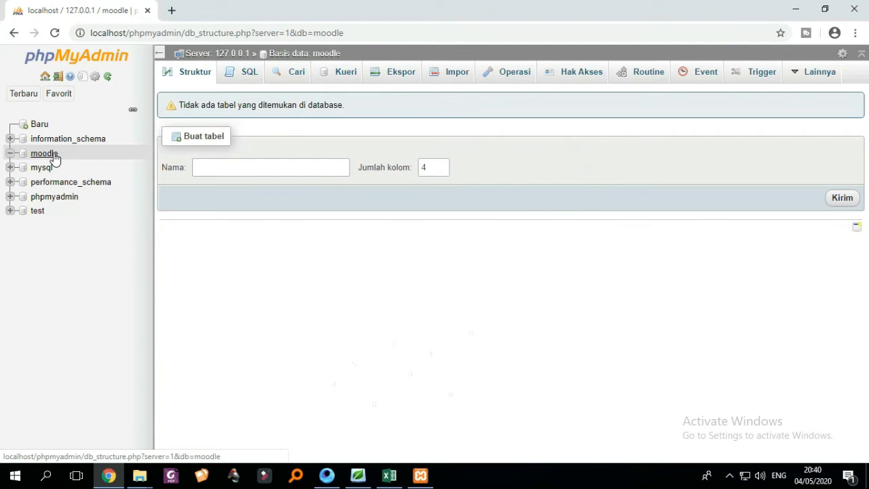
left_click(443, 79)
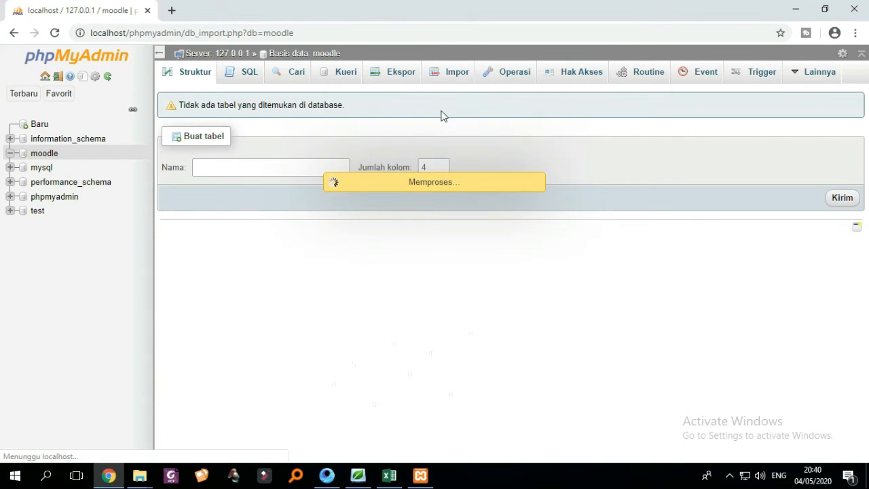
scroll(408, 189, "down", 2)
scroll(309, 187, "up", 1)
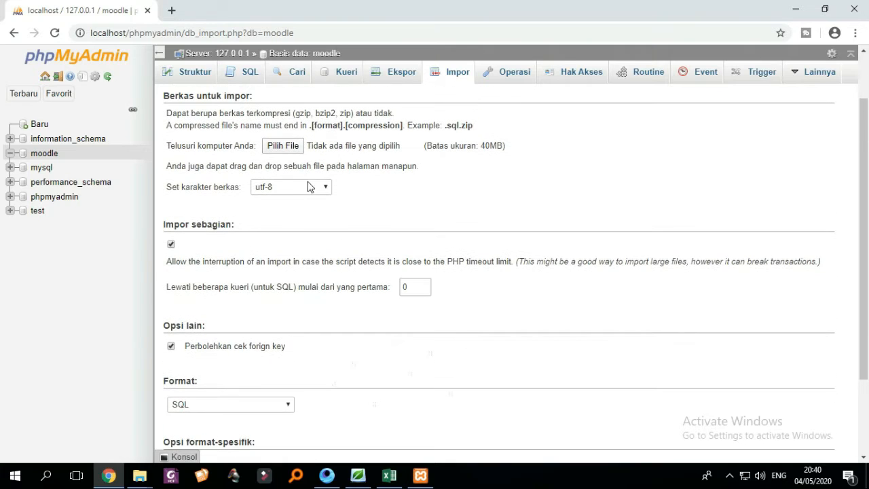
Choose elearni9_mood364 (6).sql from the baru folder in Downloads as the file to import.
left_click(283, 146)
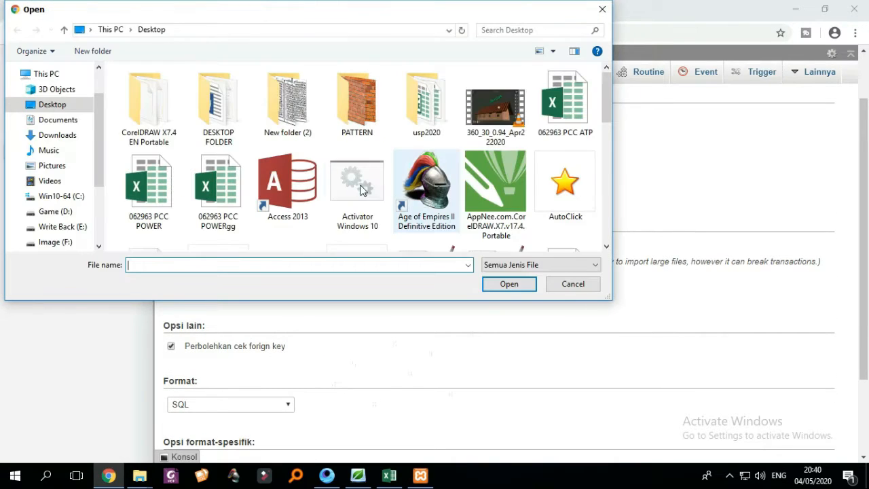
mouse_move(606, 108)
left_mouse_down()
mouse_move(604, 224)
mouse_move(606, 104)
left_mouse_up()
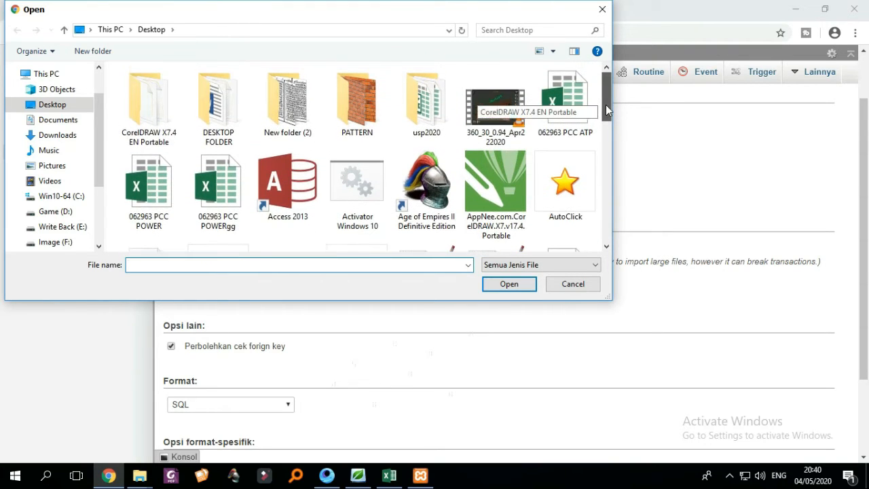
left_click(57, 136)
left_click_drag(607, 78, 605, 221)
left_click(409, 129)
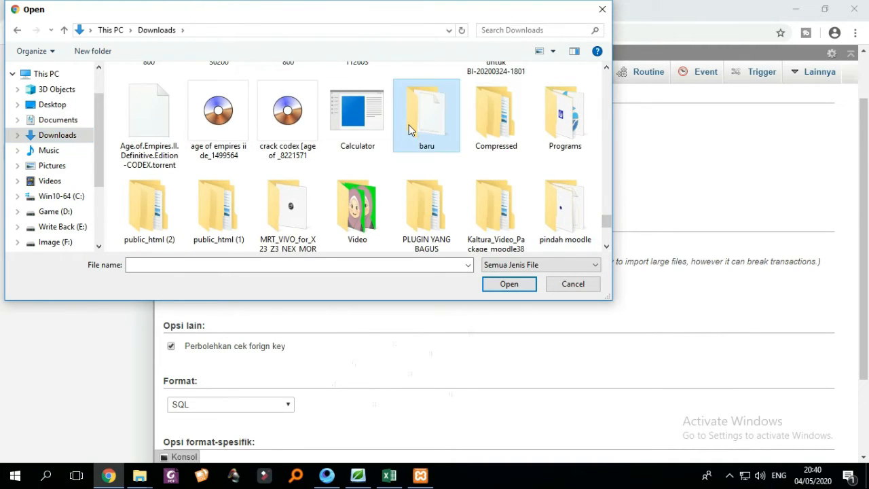
double_click(410, 129)
left_click(194, 90)
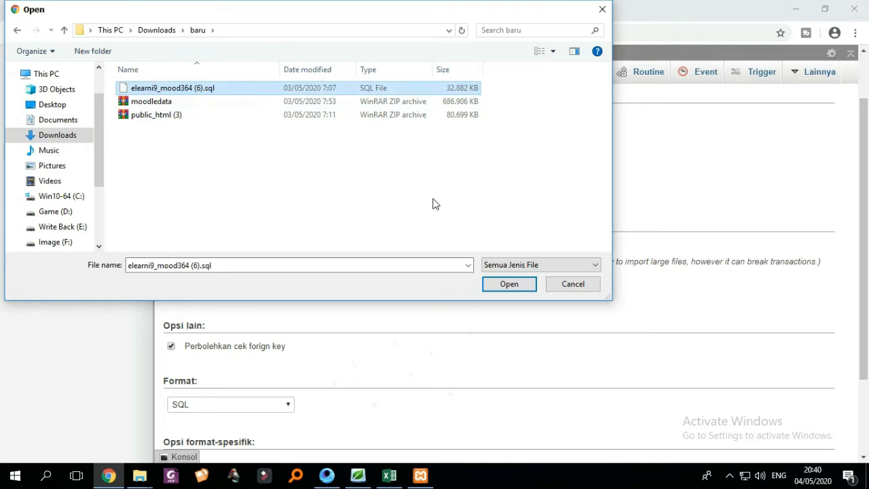
left_click(502, 285)
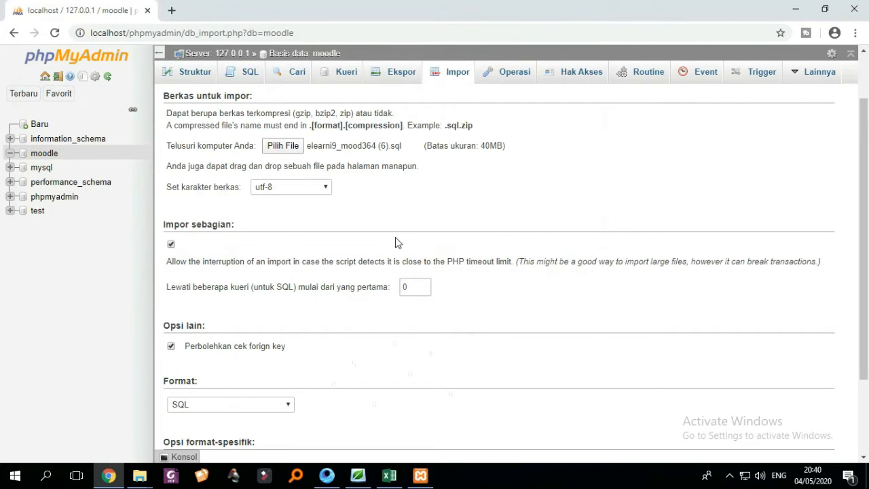
Run the import of the chosen SQL file into the moodle database with the default options.
scroll(421, 265, "down", 3)
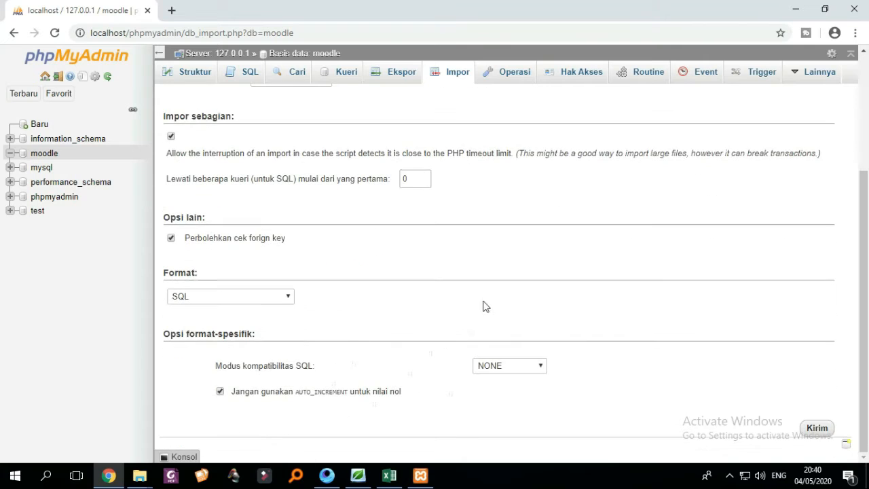
left_click(816, 429)
scroll(459, 252, "up", 5)
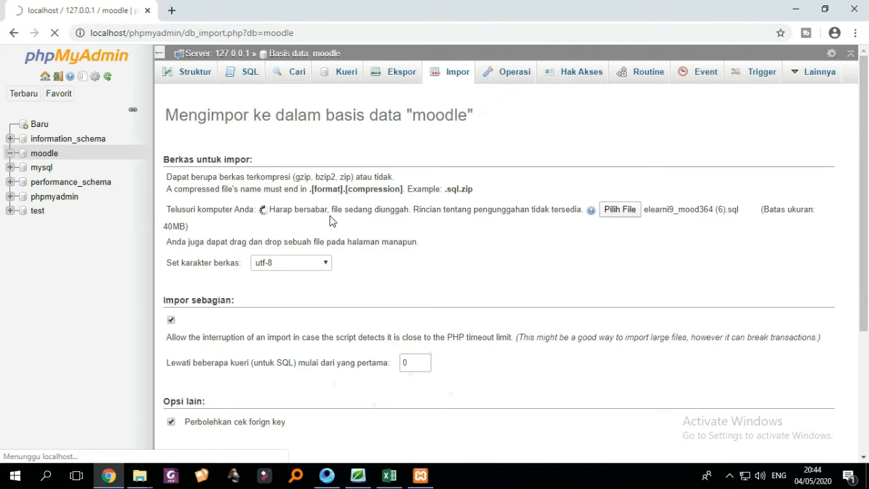
left_click(730, 477)
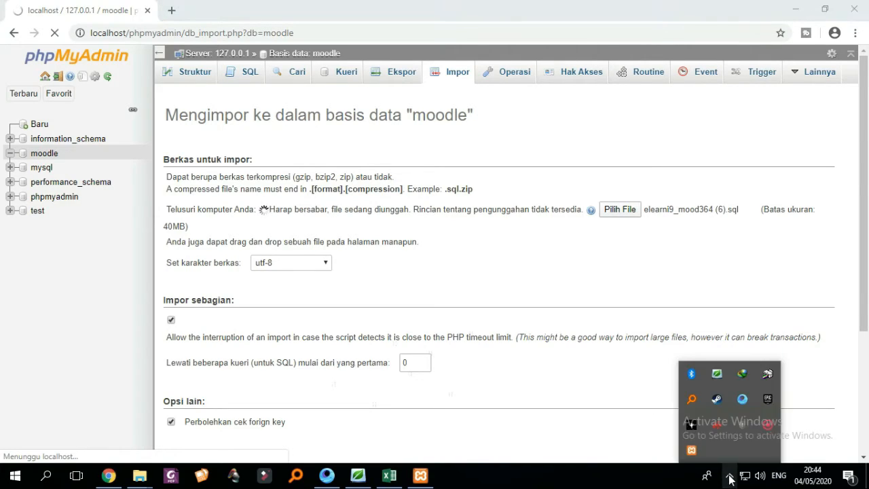
left_click(770, 428)
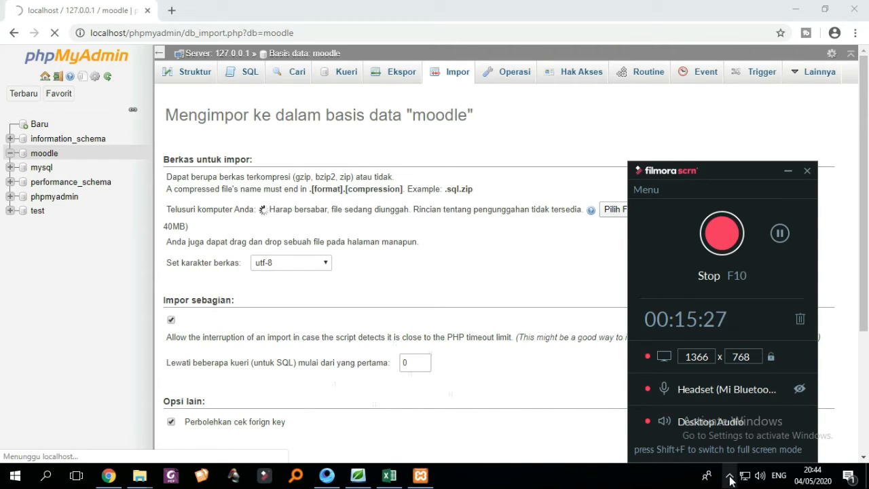
Load localhost/moodle/ in a new browser tab and read the message on the page.
left_click(789, 172)
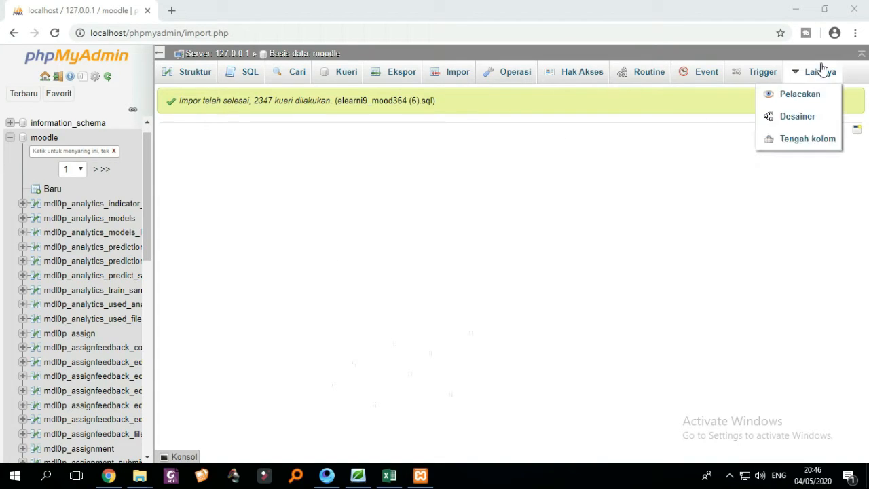
left_click(171, 10)
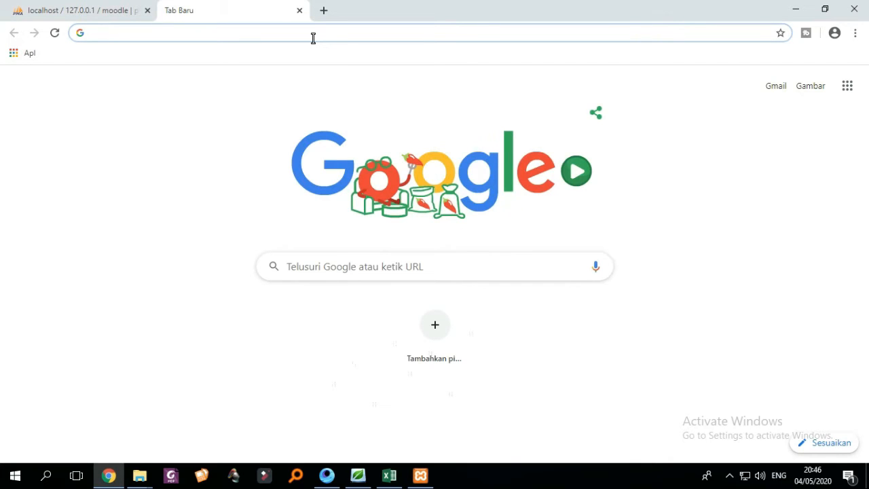
type("localhost/moodle/")
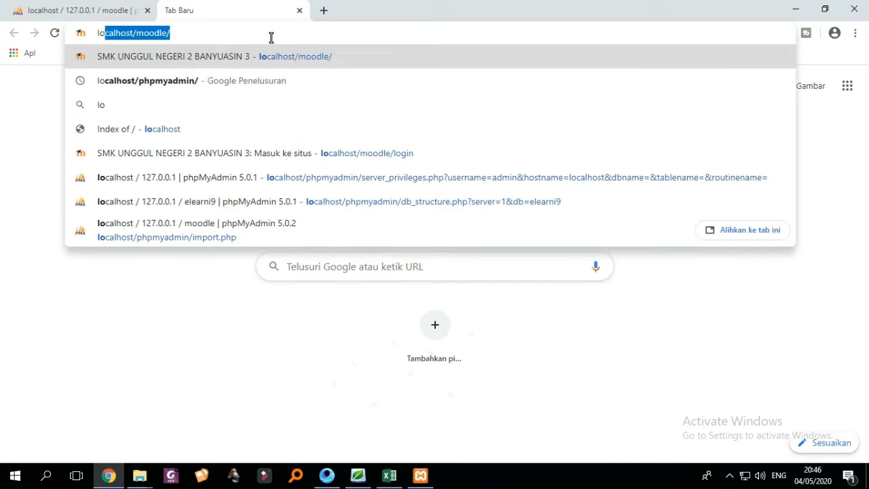
key("Right")
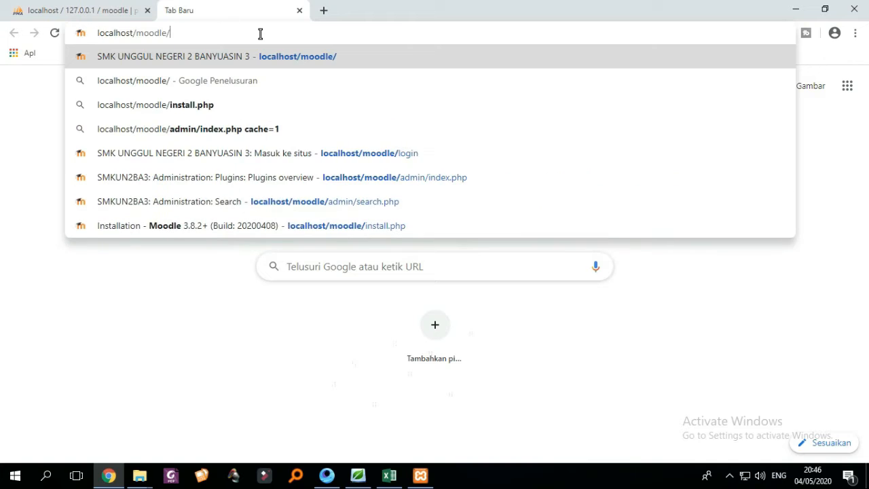
left_click(143, 479)
left_click(167, 448)
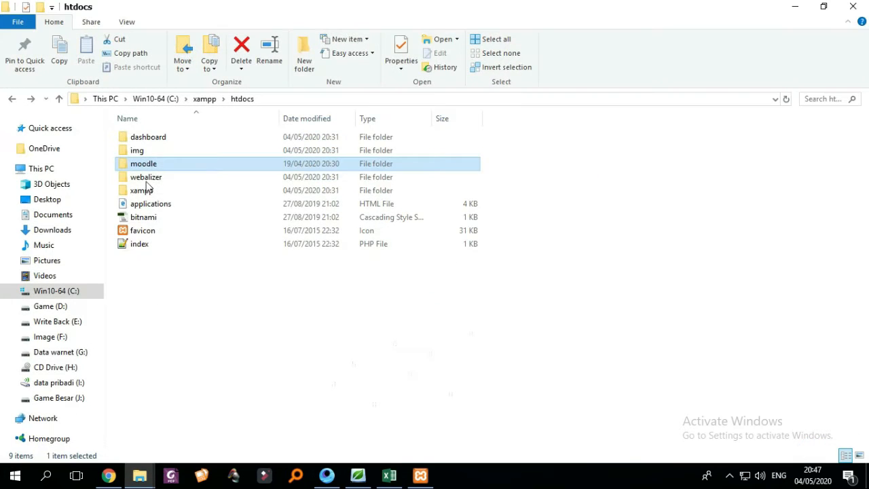
left_click(795, 6)
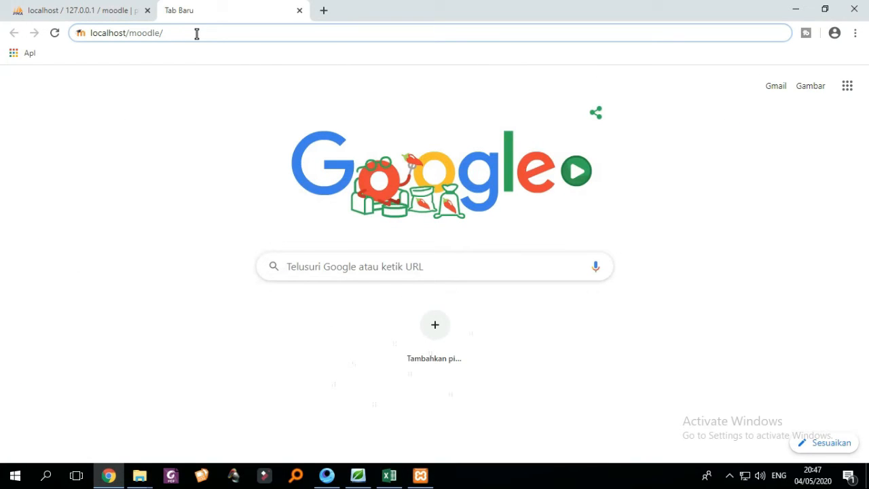
key("Return")
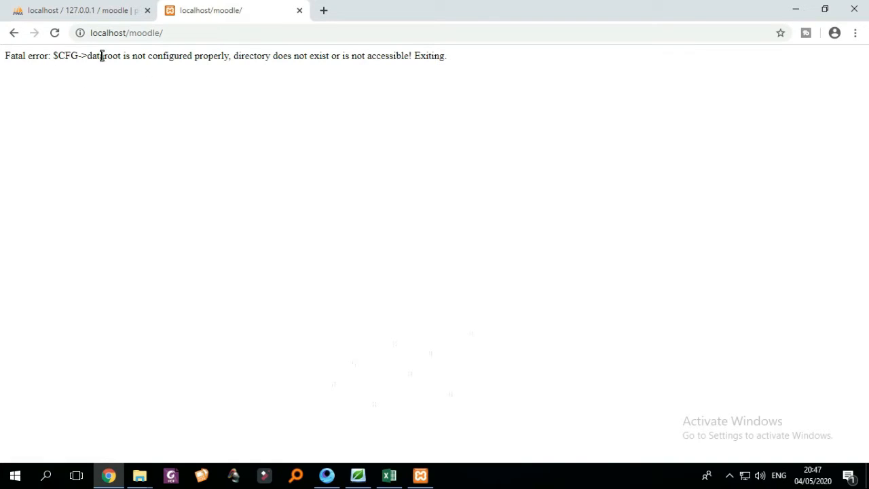
left_click_drag(104, 57, 440, 59)
left_click(205, 82)
Switch to File Explorer and open the moodle folder in C:\xampp\htdocs.
mouse_move(151, 478)
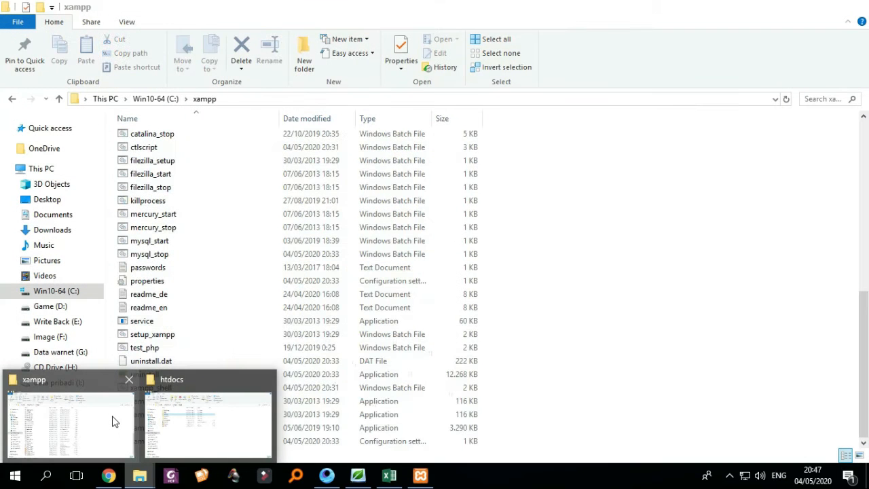
left_click(113, 422)
left_click(57, 291)
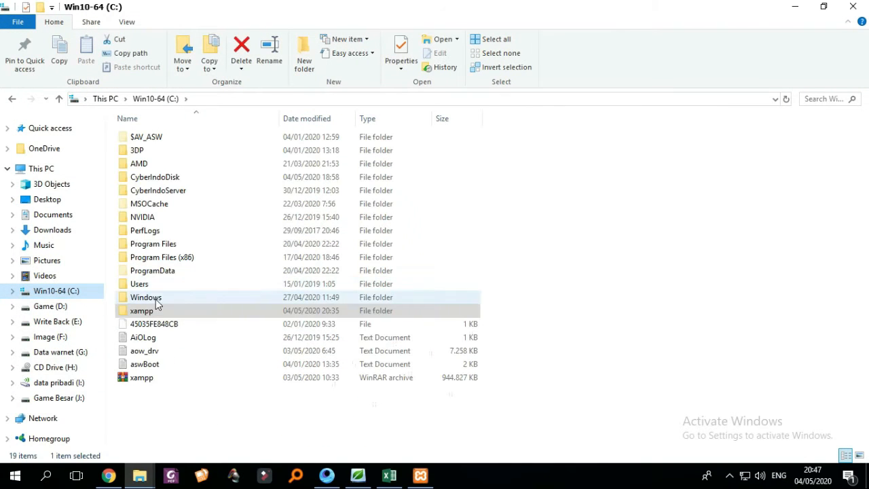
double_click(154, 310)
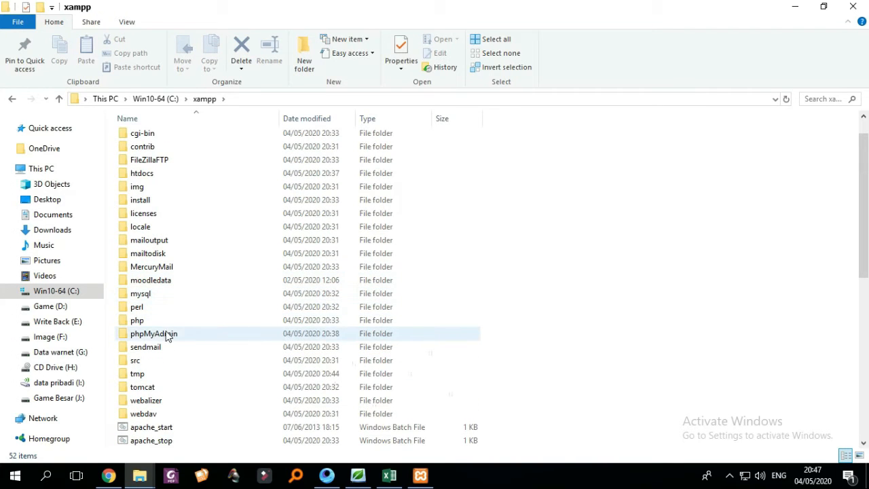
double_click(161, 175)
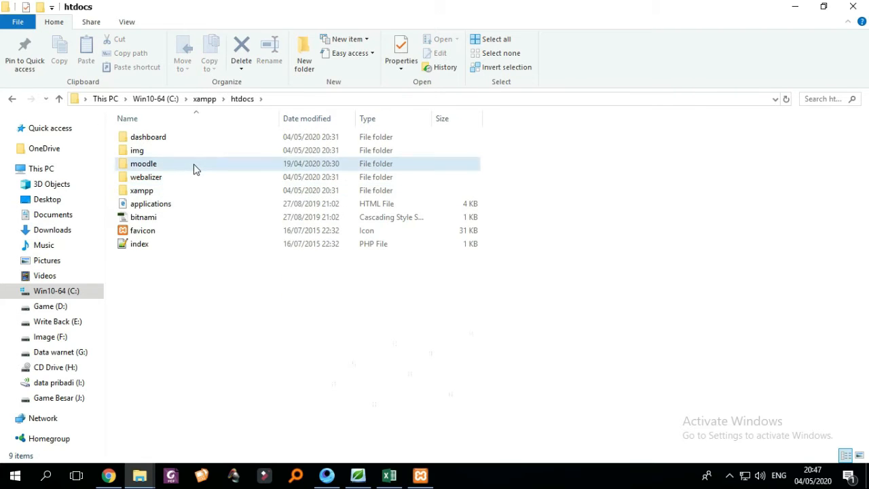
double_click(193, 165)
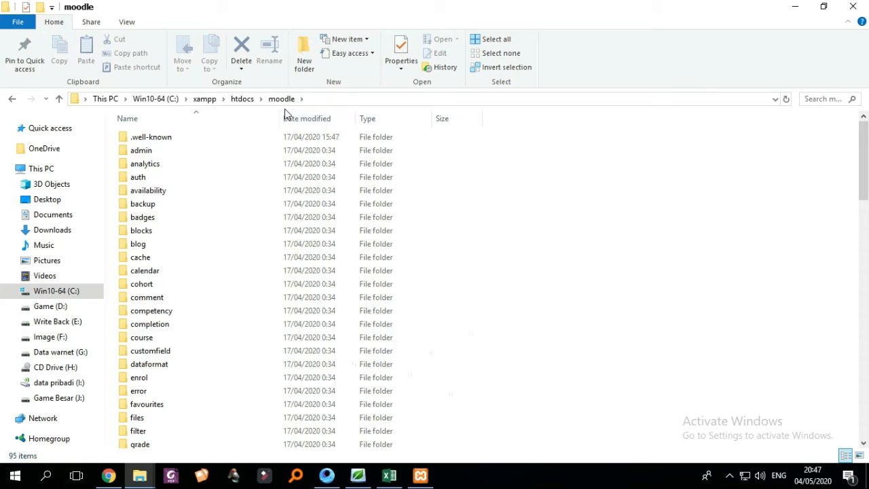
Find the config PHP file in the moodle folder and open it in Notepad++.
scroll(330, 226, "down", 2)
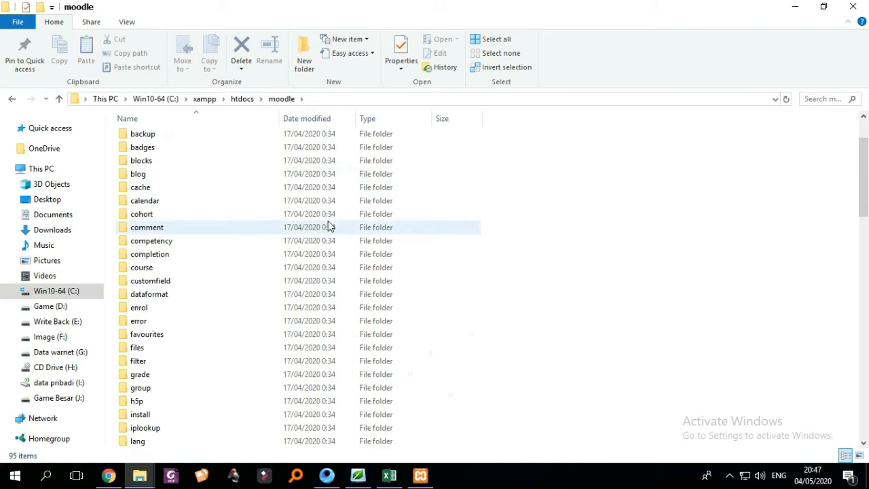
scroll(330, 227, "down", 19)
scroll(468, 285, "up", 2)
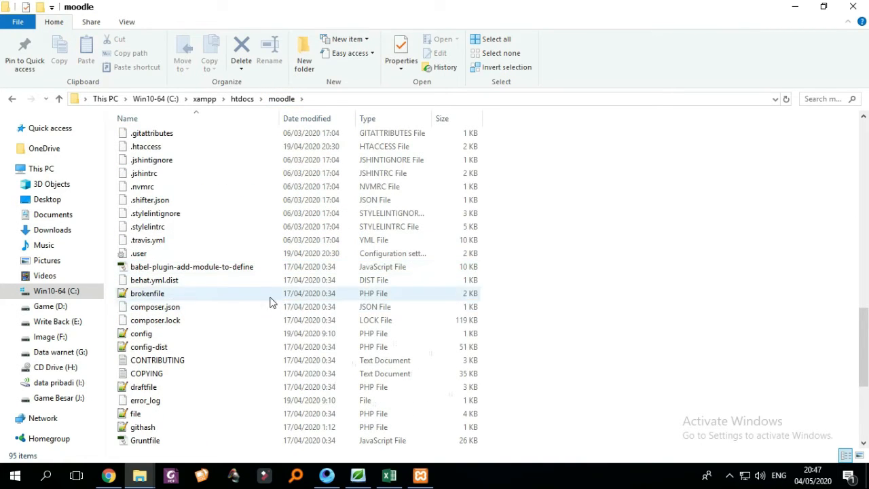
left_click(210, 334)
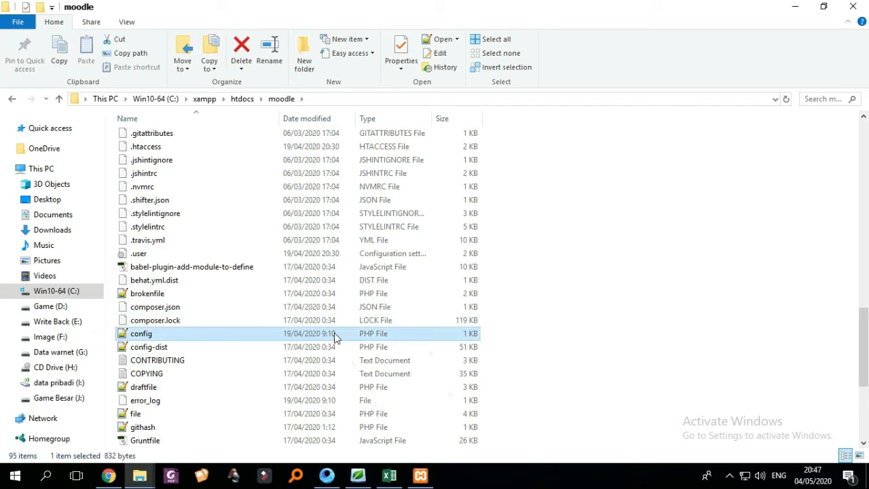
right_click(142, 335)
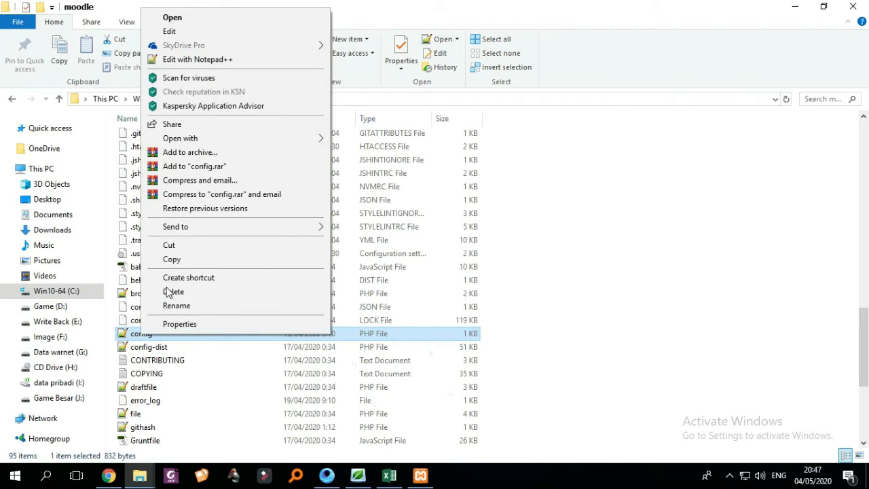
left_click(217, 60)
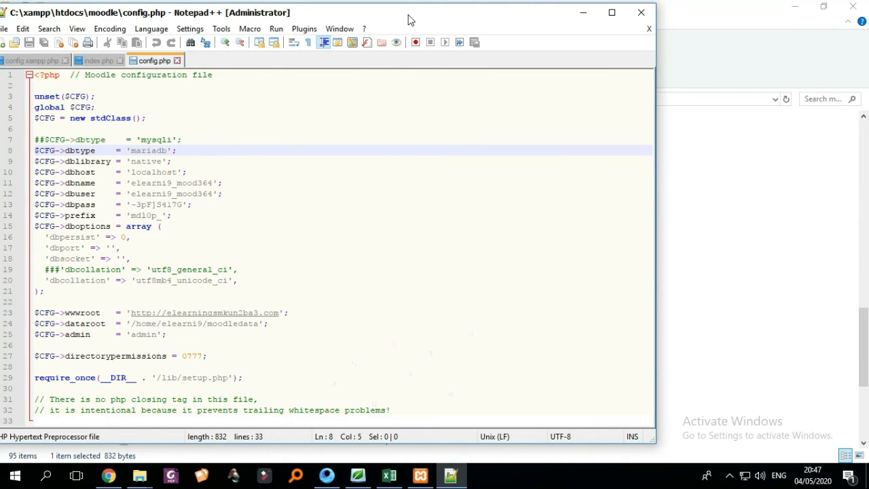
Place the config.php window beside the browser page and compare its dataroot setting with the error message.
left_click_drag(408, 18, 571, 17)
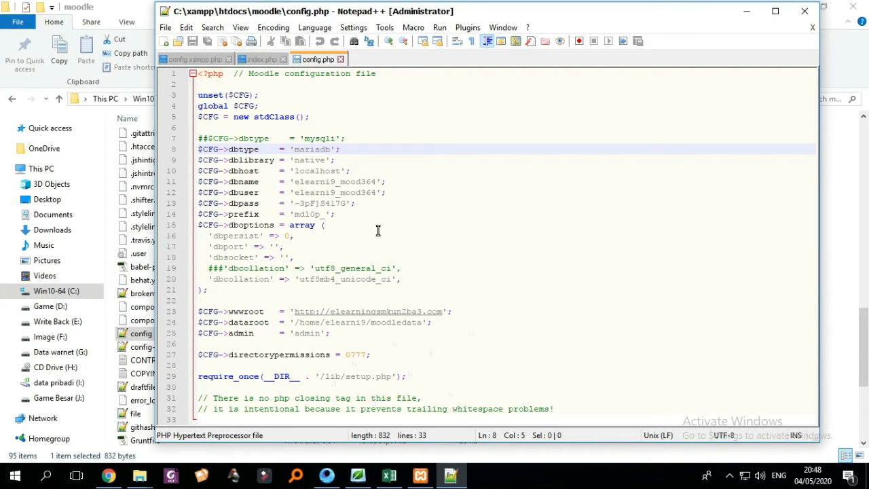
left_click_drag(478, 17, 518, 30)
left_click(794, 12)
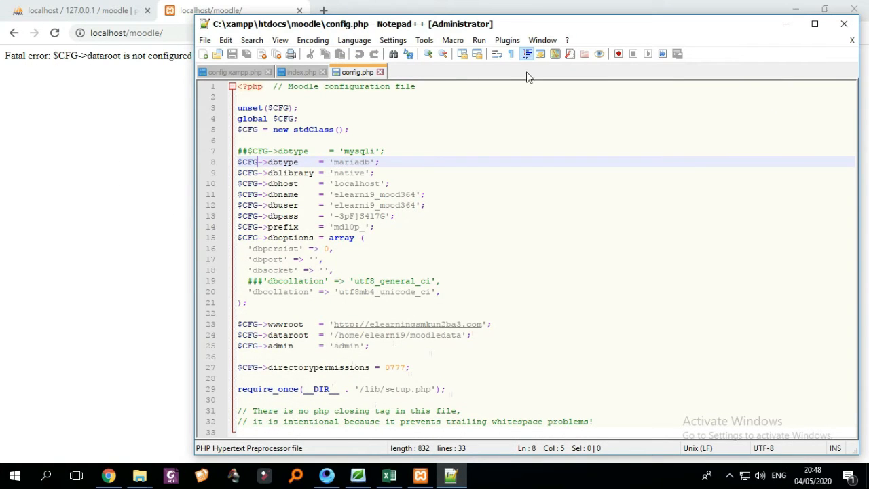
left_click_drag(513, 31, 603, 27)
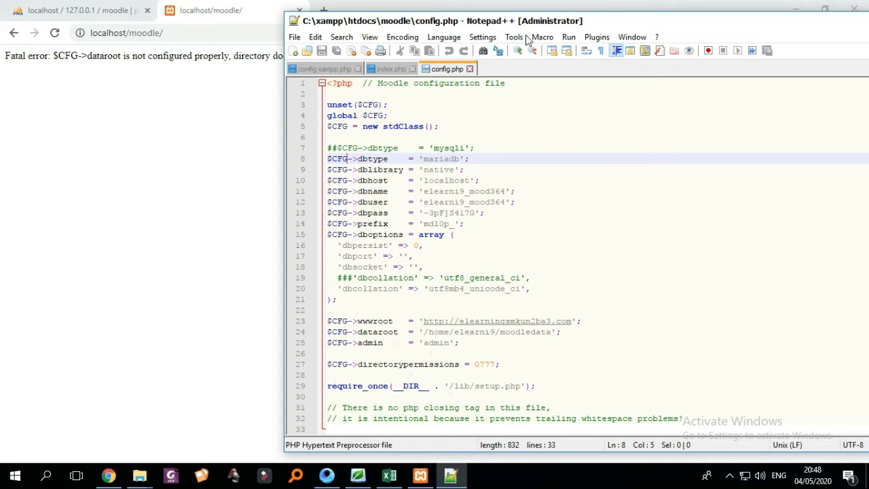
mouse_move(519, 21)
left_mouse_down()
mouse_move(553, 12)
mouse_move(533, 12)
left_mouse_up()
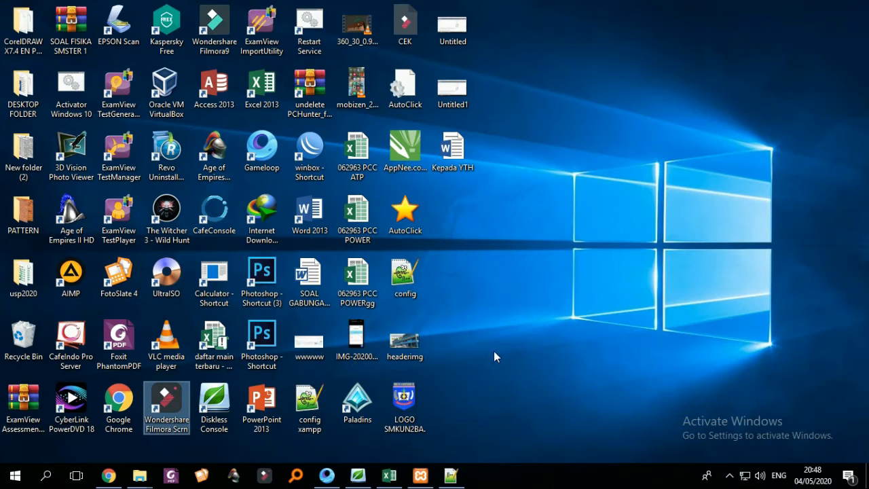
Open the config file saved on the desktop and copy its dataroot path C:\\xampp\\moodledata.
double_click(405, 275)
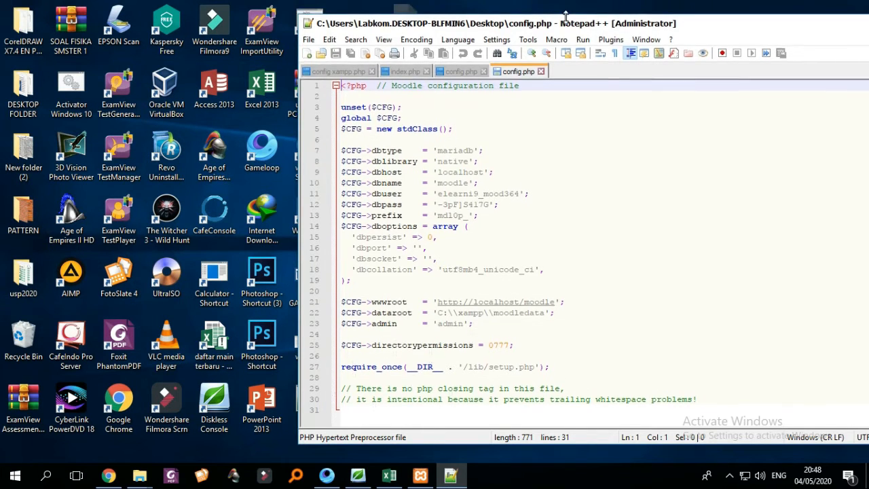
double_click(720, 19)
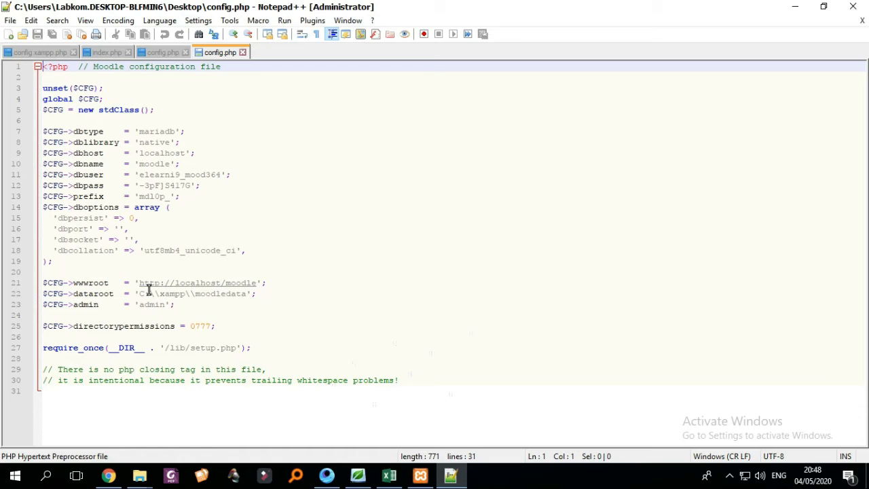
left_click_drag(138, 294, 245, 296)
right_click(246, 302)
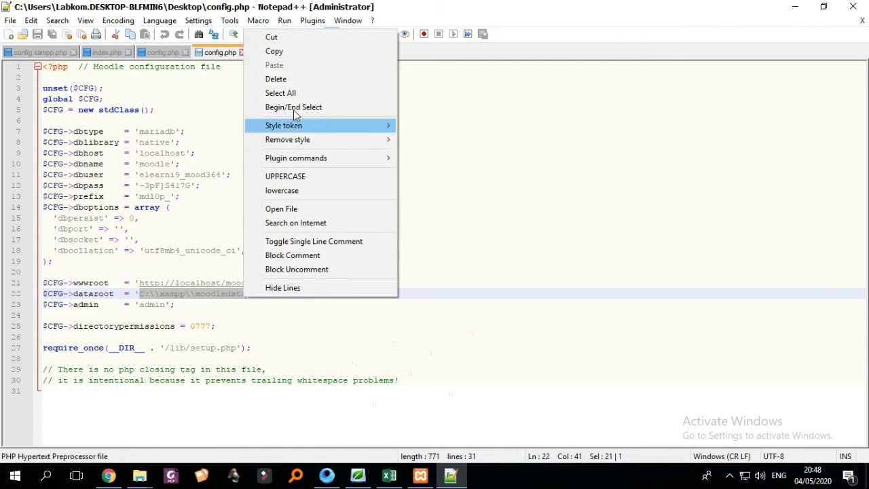
left_click(296, 55)
Replace the dataroot path in the htdocs config.php with C:\\xampp\\moodledata and save the file.
left_click(171, 51)
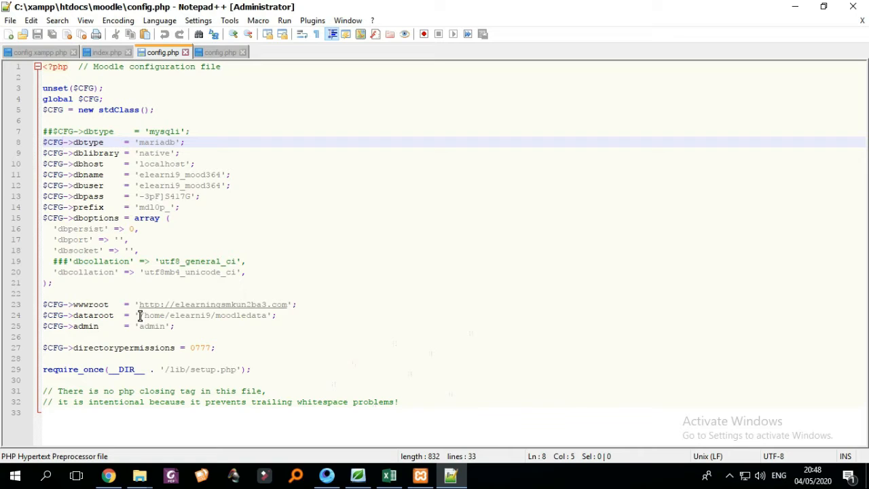
left_click_drag(138, 315, 265, 319)
right_click(248, 320)
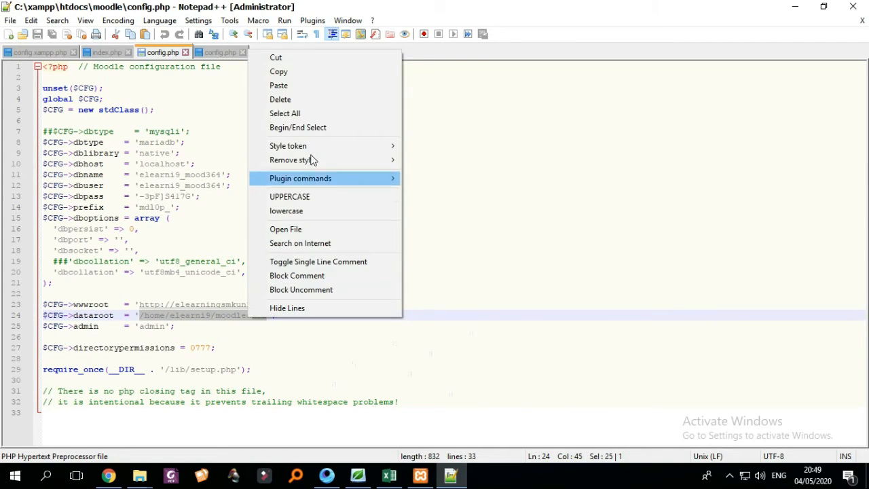
left_click(302, 88)
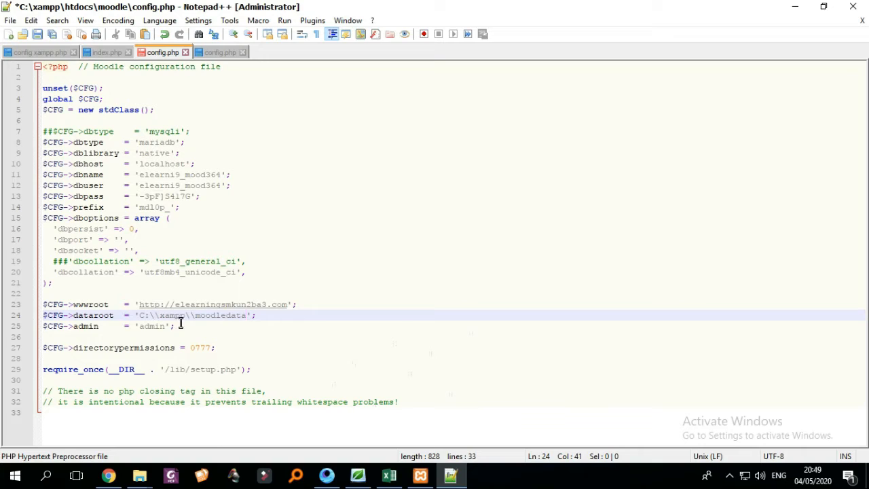
left_click(234, 316)
left_click(38, 34)
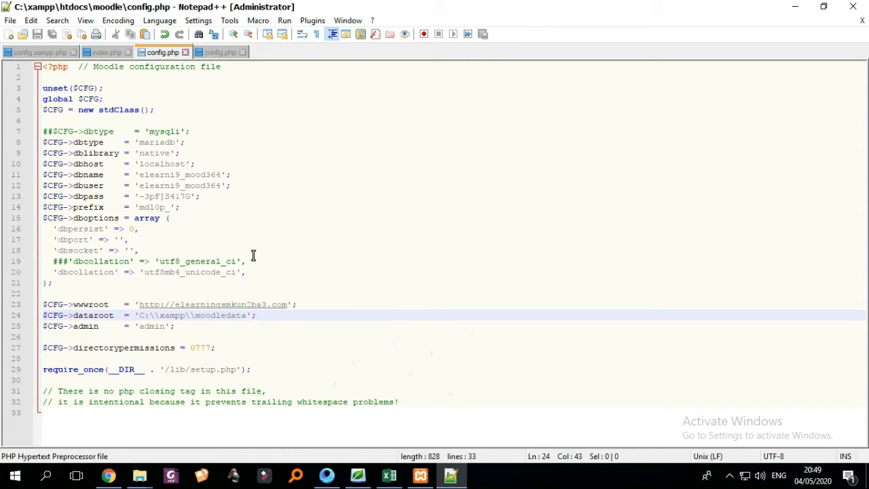
Switch to Chrome, reload localhost/moodle/ and read the error message about the database.
left_click(109, 473)
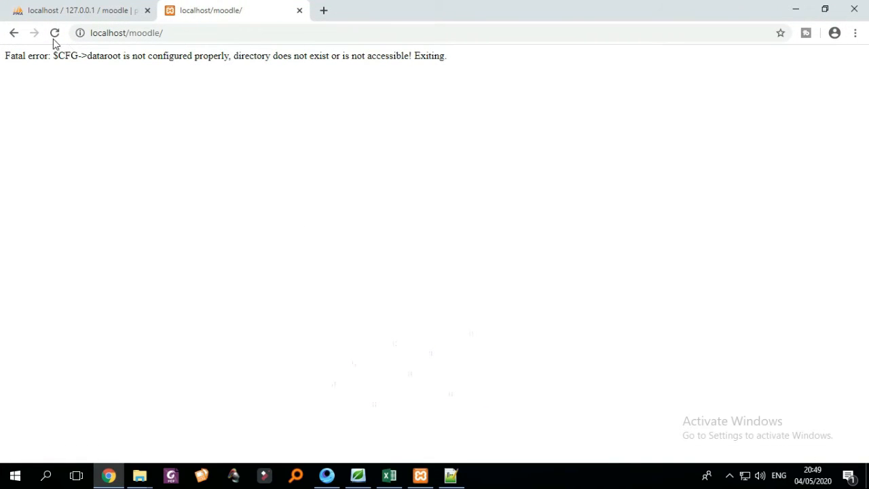
left_click(54, 36)
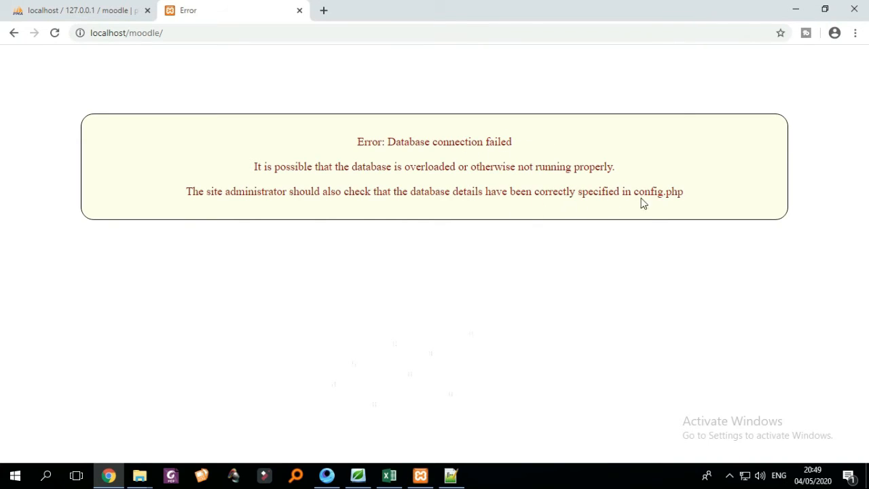
left_click_drag(367, 168, 516, 167)
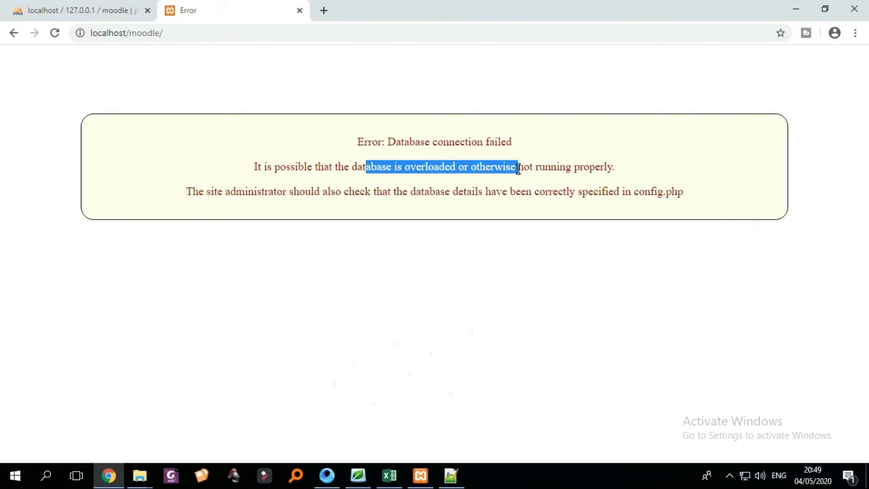
left_click_drag(367, 192, 535, 193)
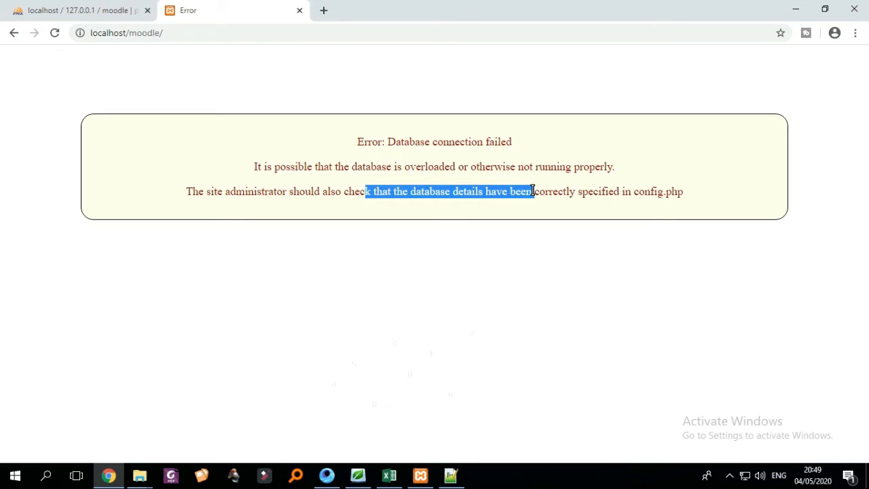
left_click(393, 167)
left_click_drag(393, 167, 456, 167)
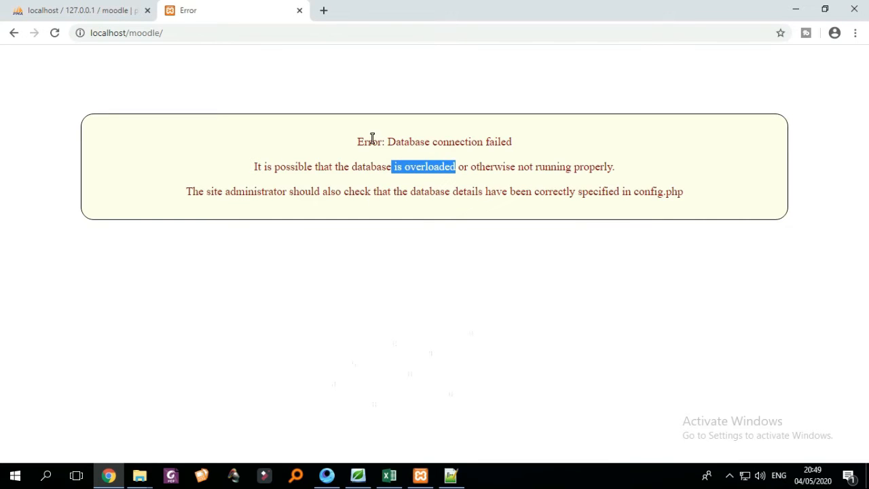
Switch to Notepad++ and move the desktop config.php to the other view to compare it side by side with the htdocs config.php.
left_click(451, 475)
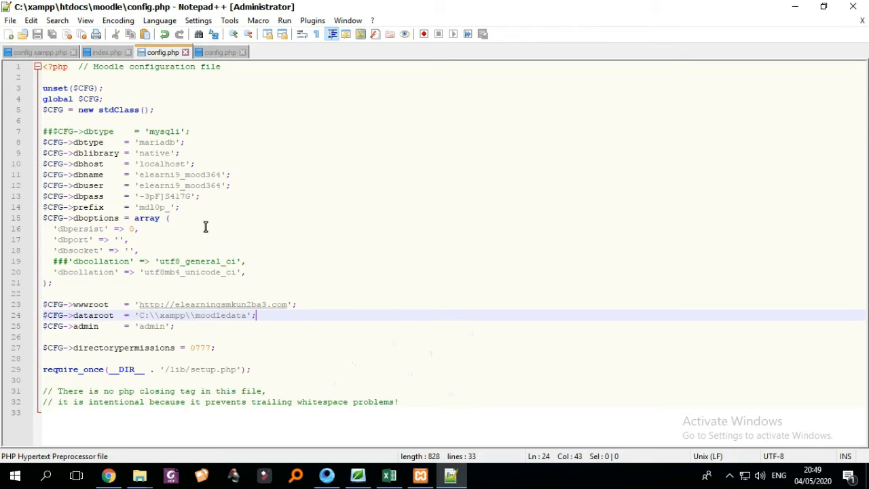
mouse_move(220, 53)
left_mouse_down()
mouse_move(425, 120)
mouse_move(502, 182)
left_mouse_up()
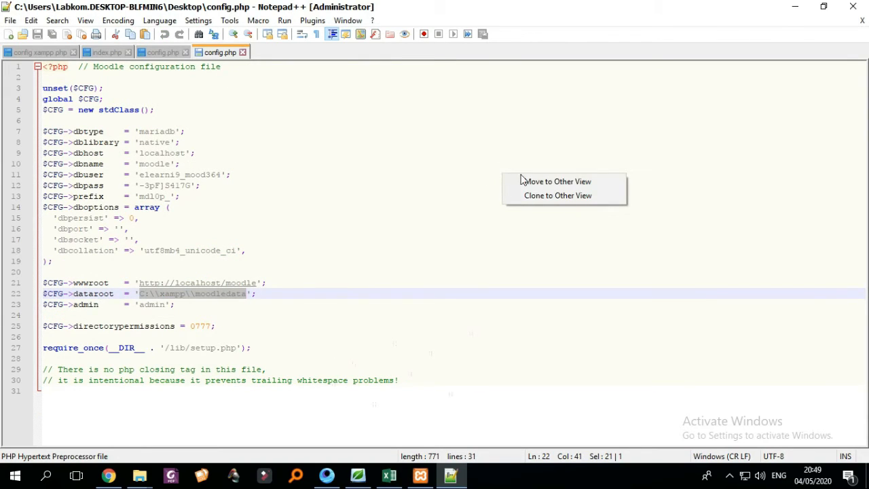
left_click(533, 182)
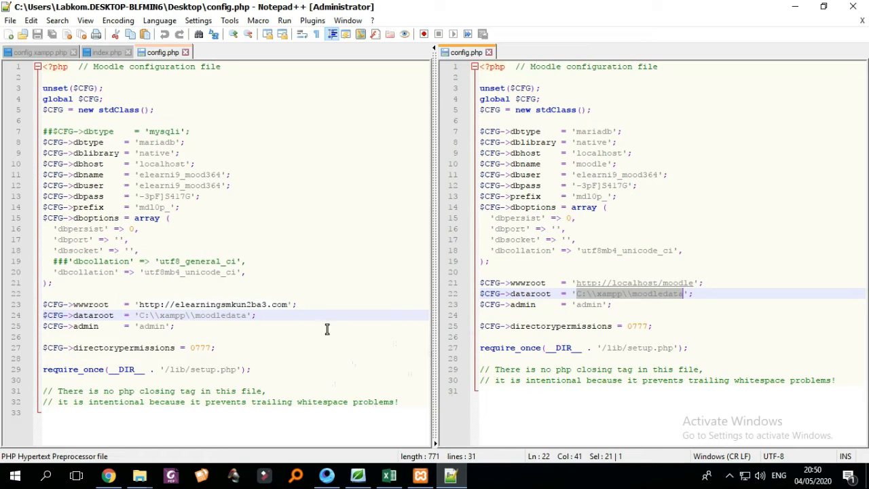
left_click(269, 327)
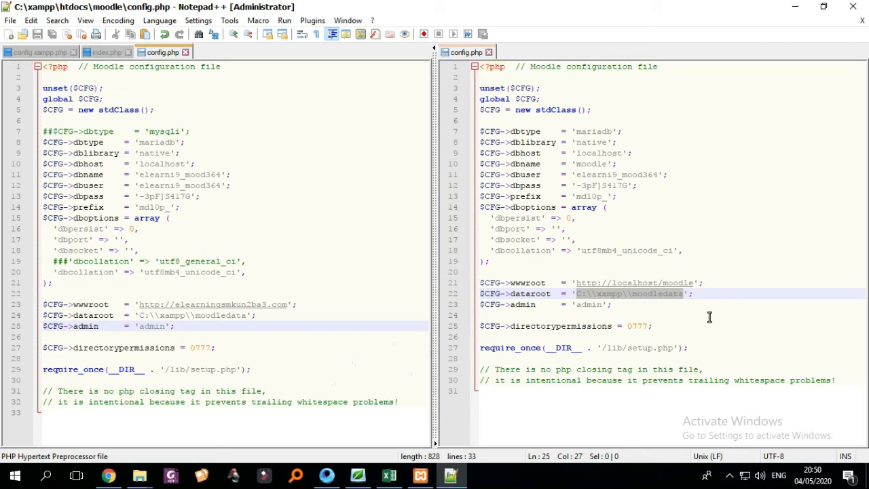
left_click(677, 314)
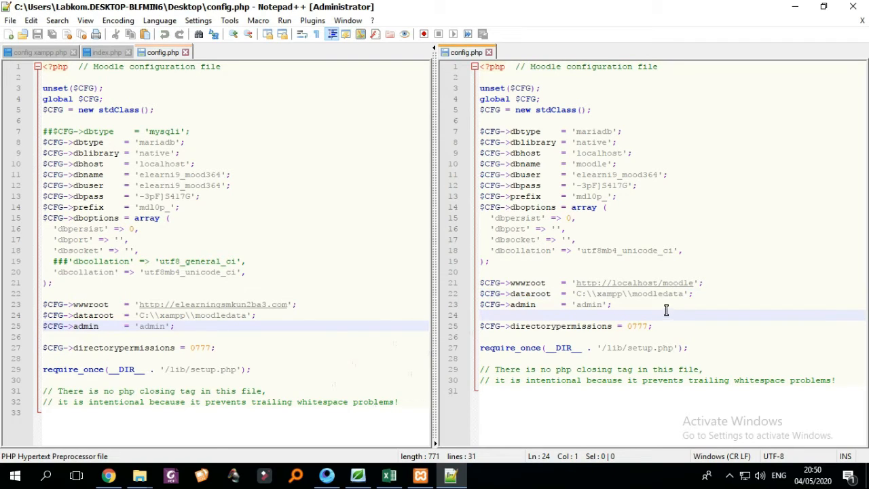
left_click(226, 317)
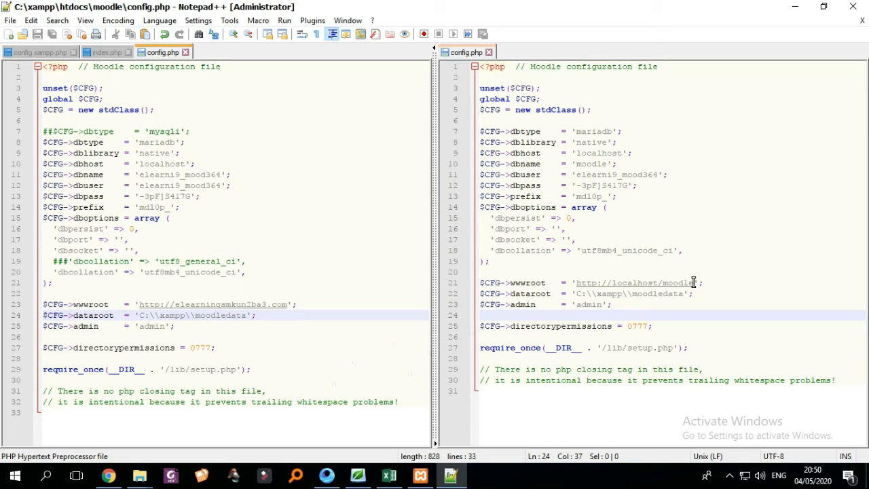
left_click_drag(694, 283, 574, 285)
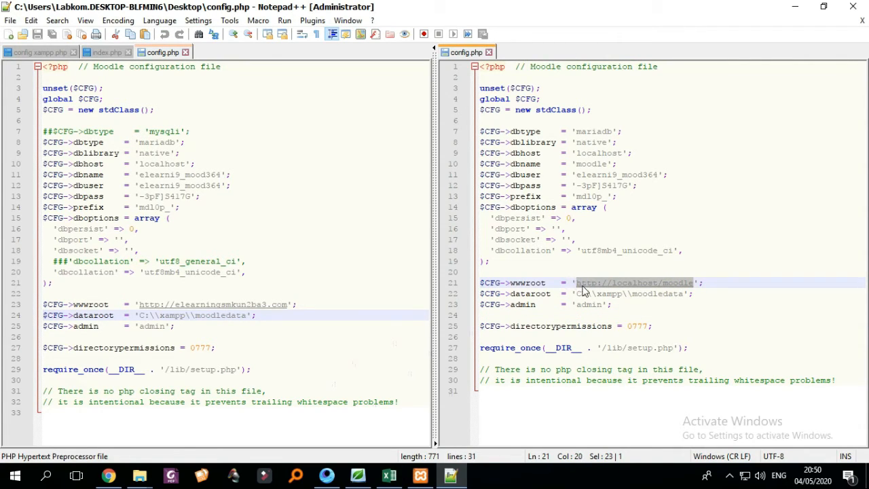
right_click(584, 288)
left_click(623, 43)
left_click(287, 304)
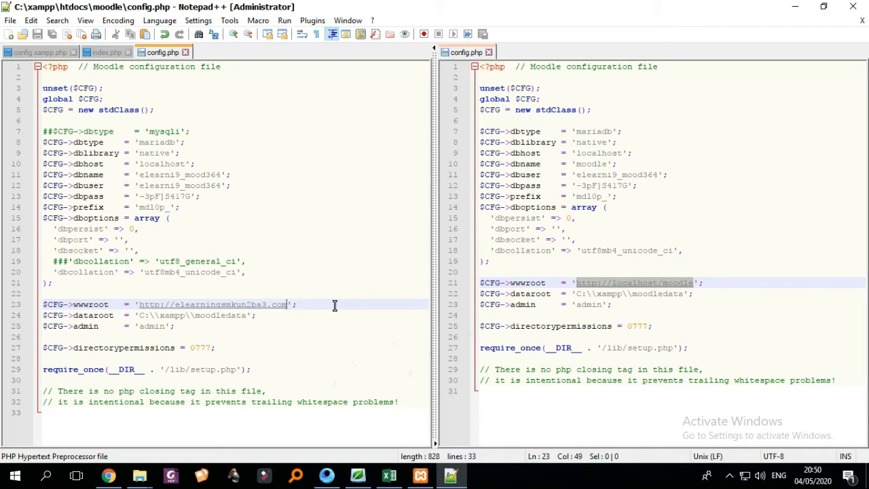
key("BackSpace")
key("BackSpace")
key("BackSpace")
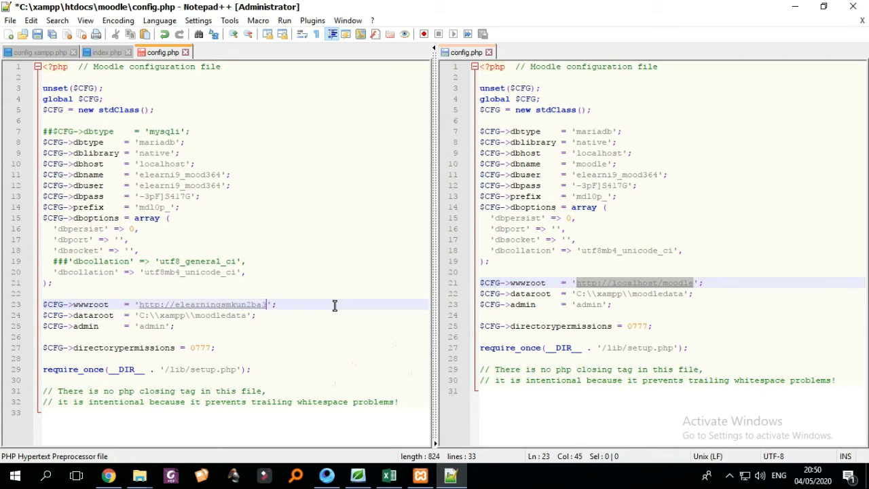
key("BackSpace")
key("BackSpace")
key("BackSpace")
key("BackSpace")
key("BackSpace")
key("BackSpace")
key("BackSpace")
key("BackSpace")
key("BackSpace")
key("BackSpace")
key("BackSpace")
key("BackSpace")
key("BackSpace")
key("BackSpace")
key("BackSpace")
key("BackSpace")
key("BackSpace")
key("BackSpace")
key("BackSpace")
key("BackSpace")
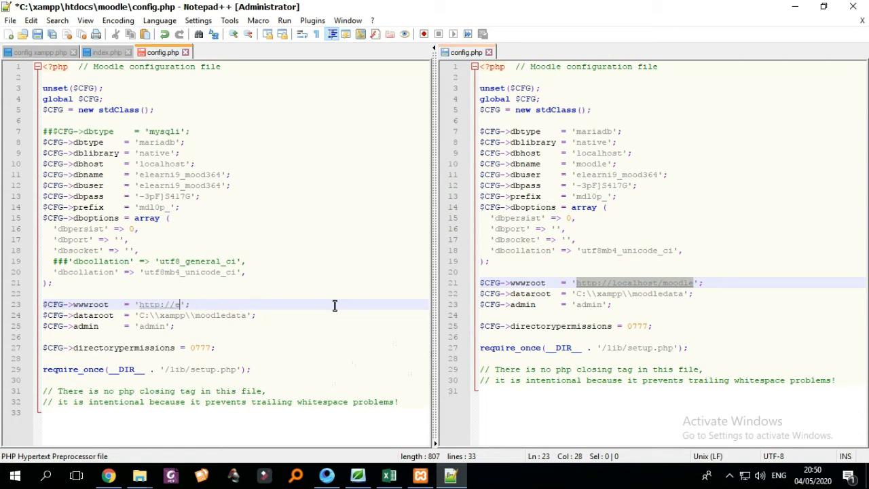
key("BackSpace")
key("ctrl+v")
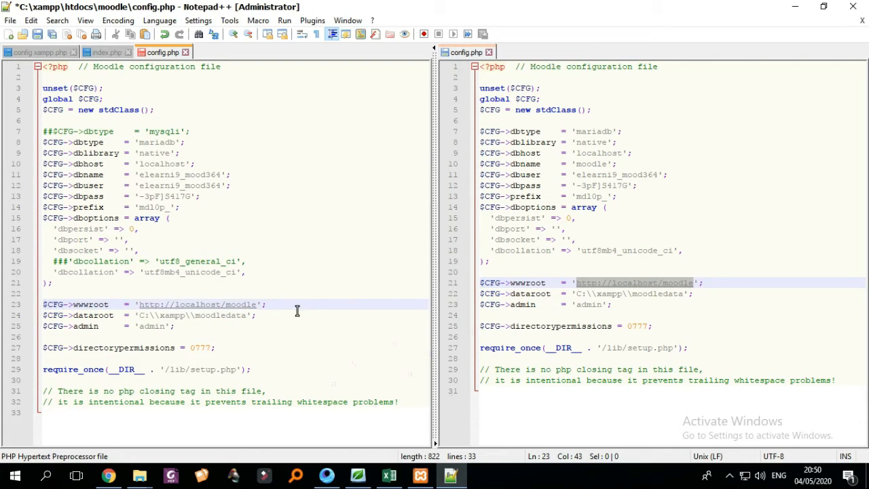
left_click(296, 311)
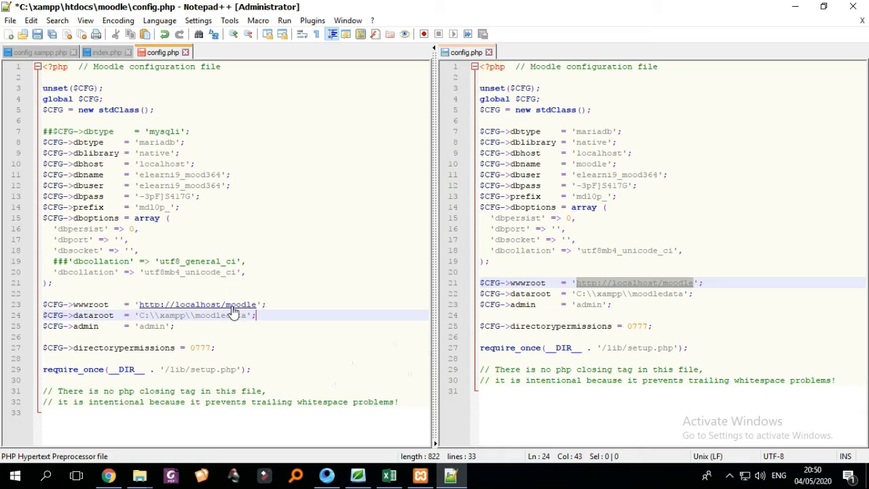
left_click(269, 305)
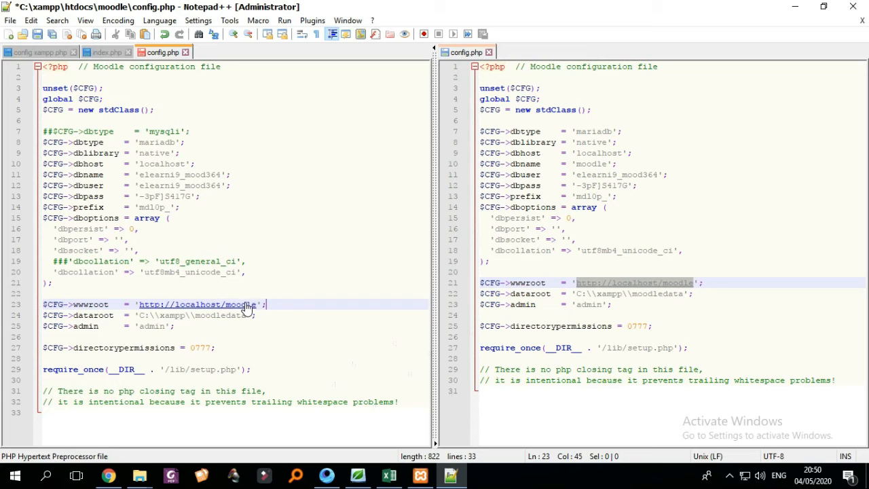
Check the wwwroot address against the moodle folder in htdocs and the address open in Chrome, returning to config.php.
mouse_move(142, 480)
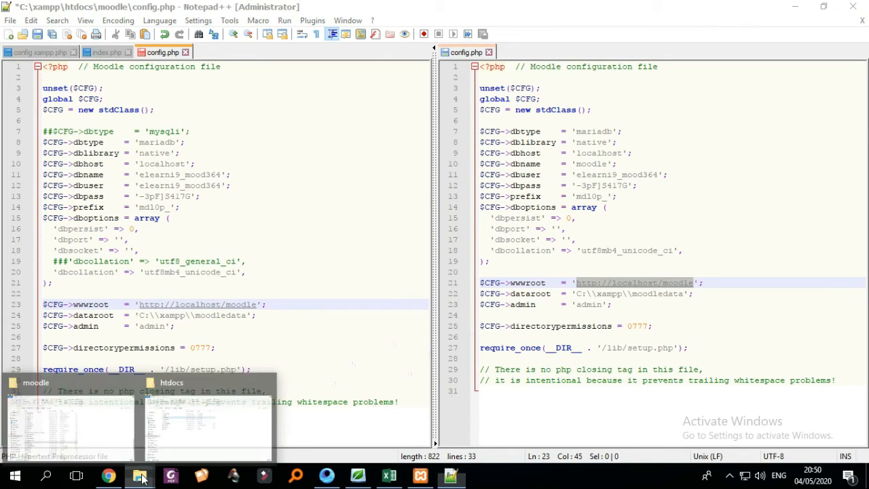
left_click(166, 432)
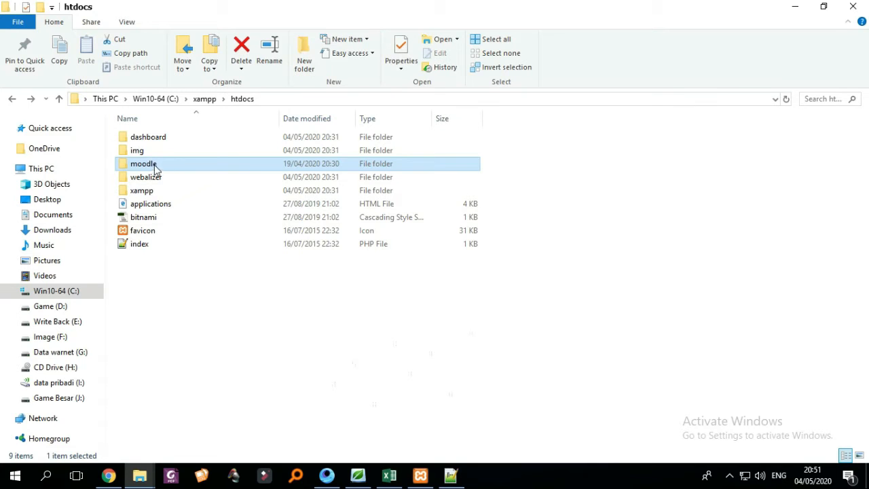
mouse_move(155, 169)
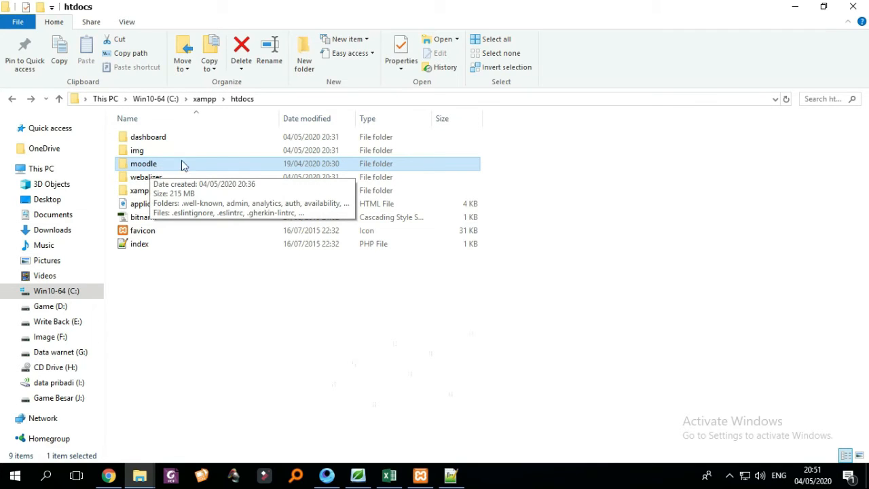
left_click(795, 7)
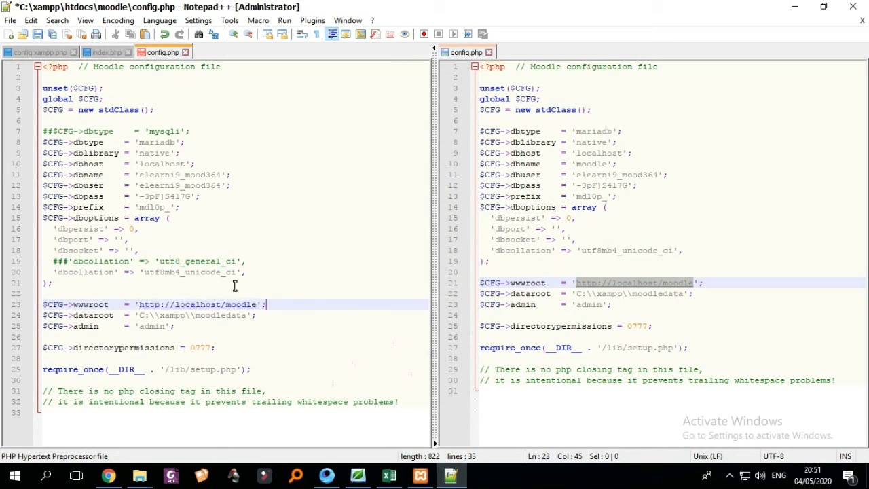
left_click(108, 475)
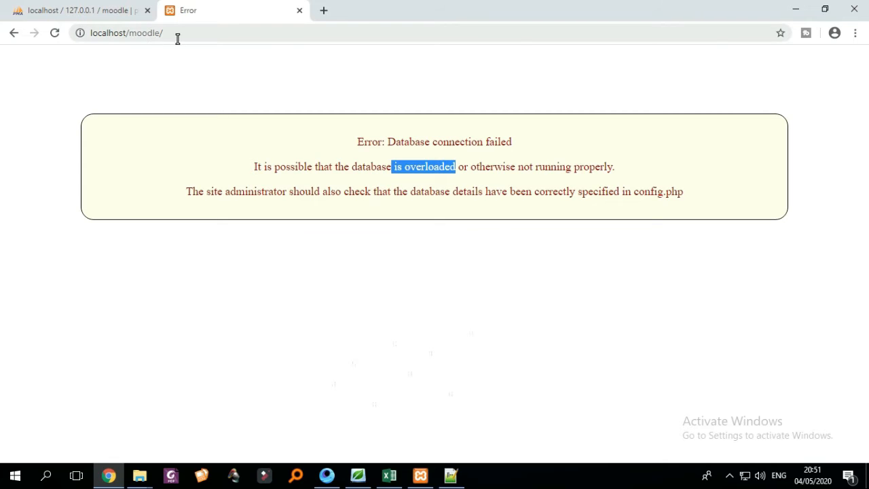
left_click(799, 9)
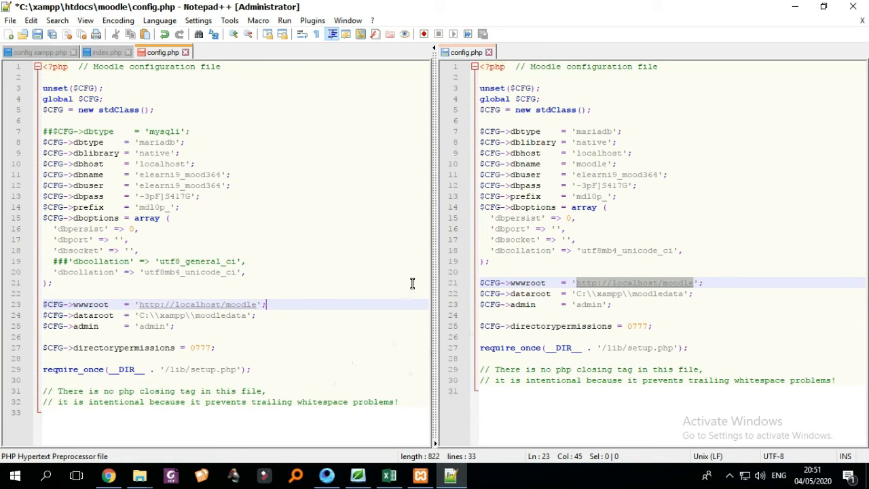
Review the database settings in the htdocs config.php, and look up the imported database's name in phpMyAdmin's collapsed database list.
left_click(251, 273)
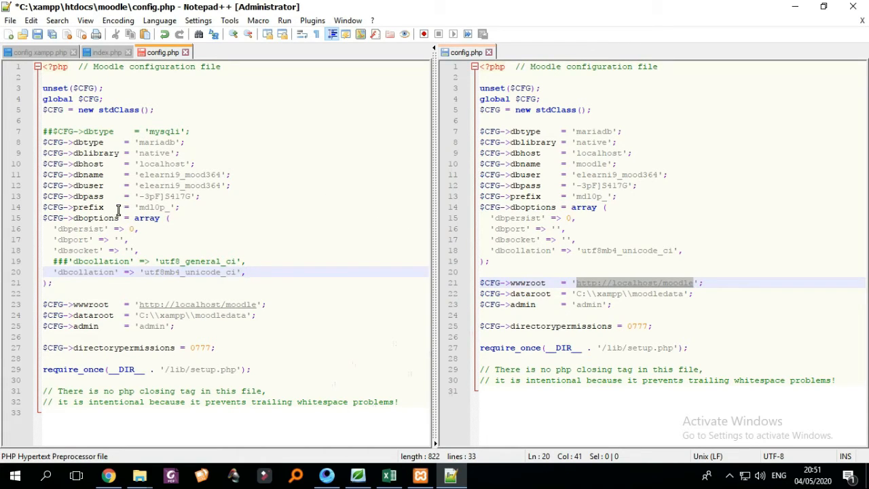
left_click(164, 207)
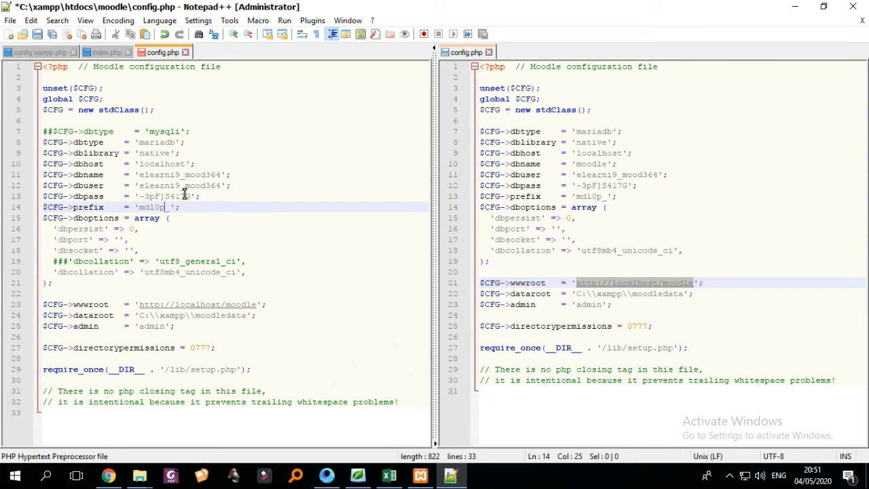
left_click(167, 186)
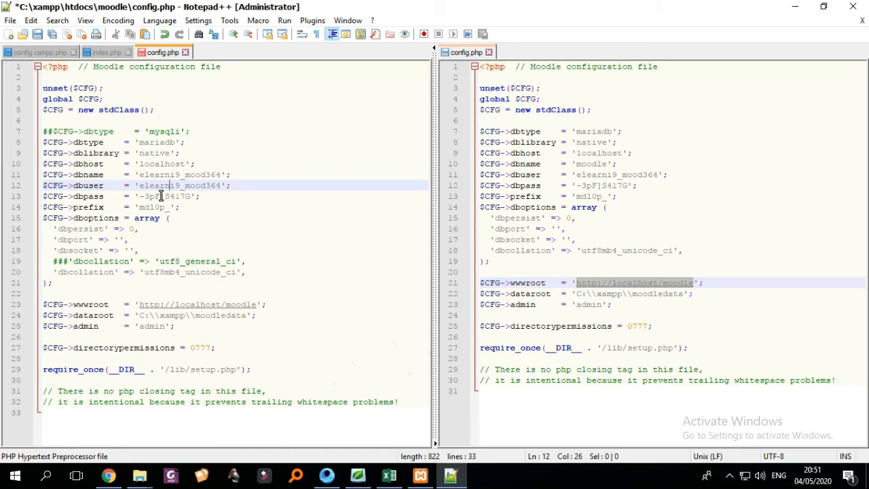
left_click(161, 196)
left_click(169, 175)
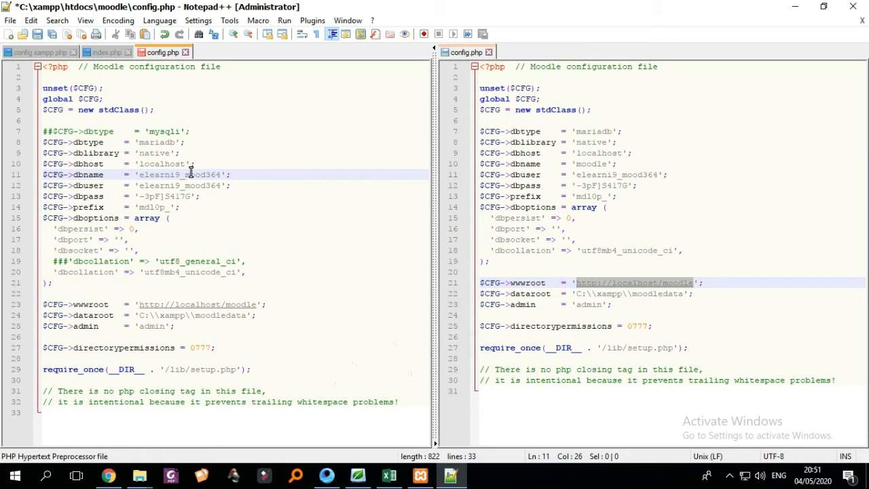
left_click(420, 475)
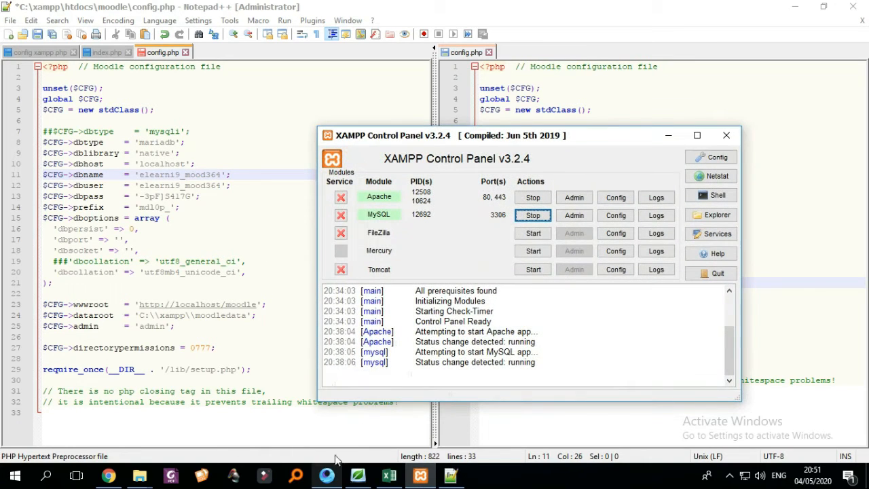
left_click(109, 476)
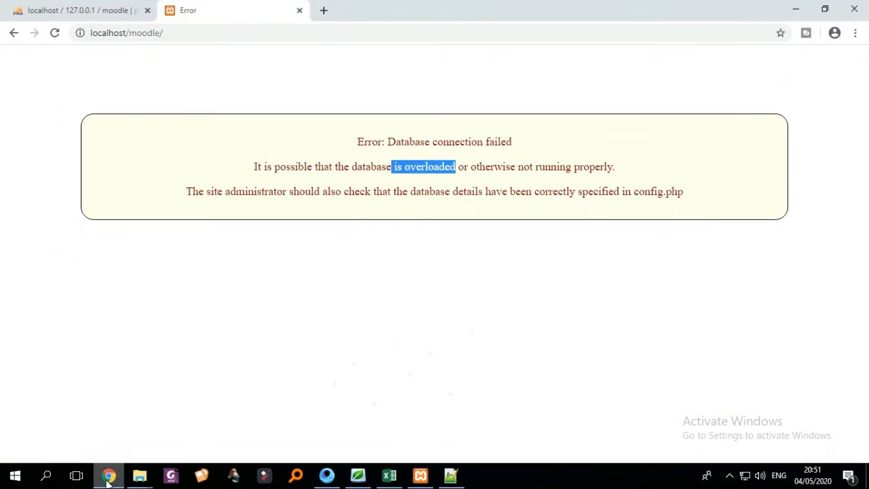
left_click(93, 17)
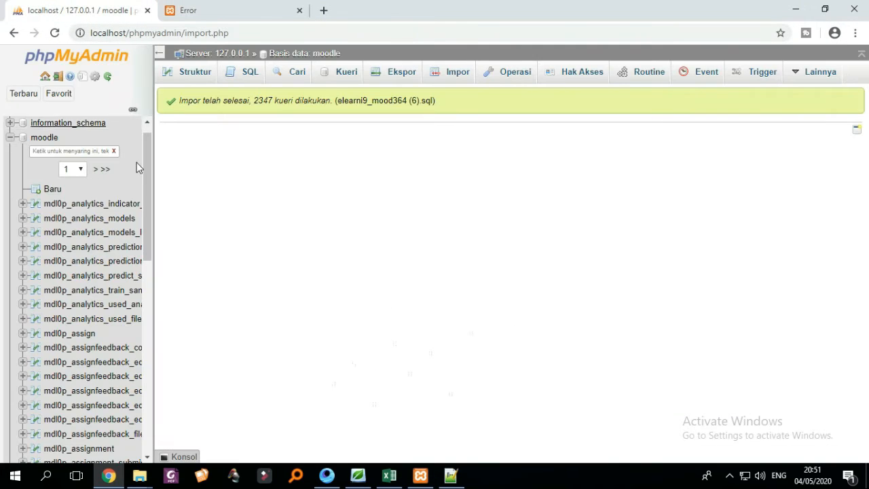
left_click(10, 139)
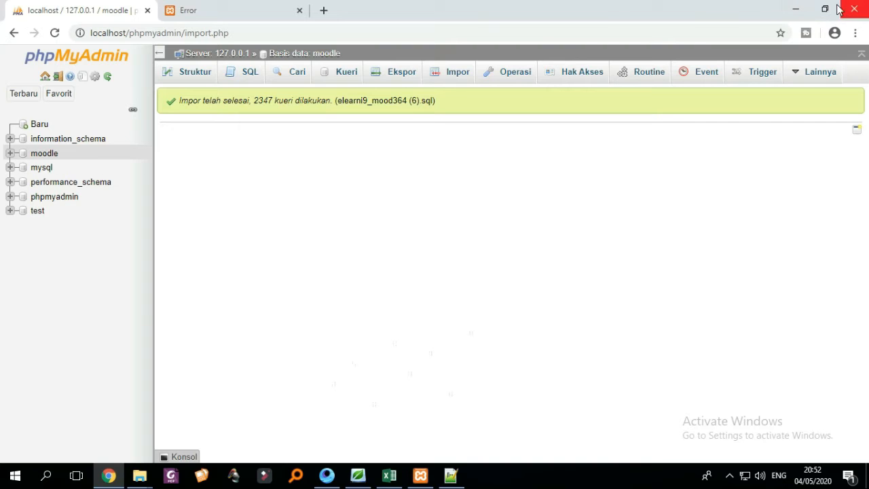
left_click(794, 9)
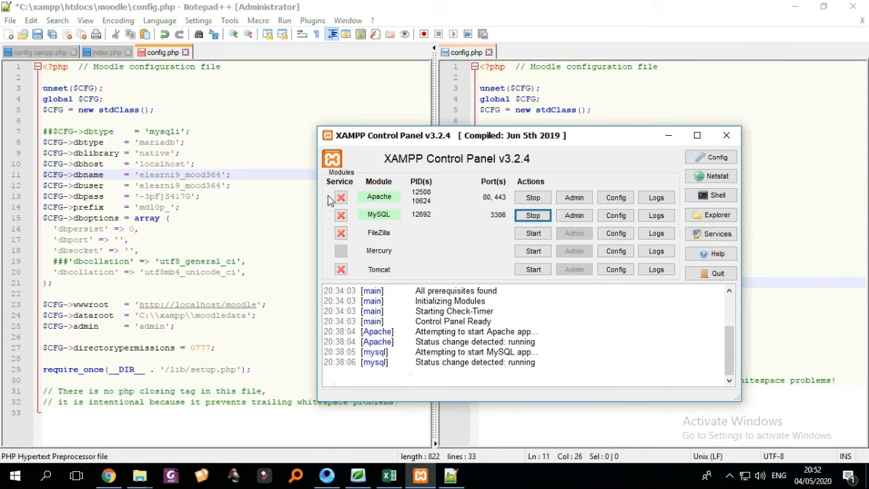
Move the XAMPP Control Panel out of the way and set dbname in the htdocs config.php to moodle.
left_click_drag(479, 142, 570, 403)
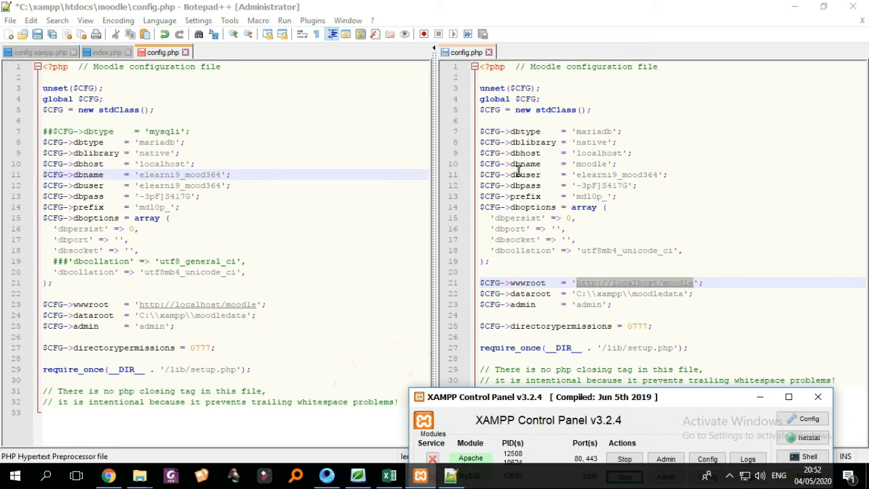
left_click(134, 175)
left_click_drag(137, 175, 220, 174)
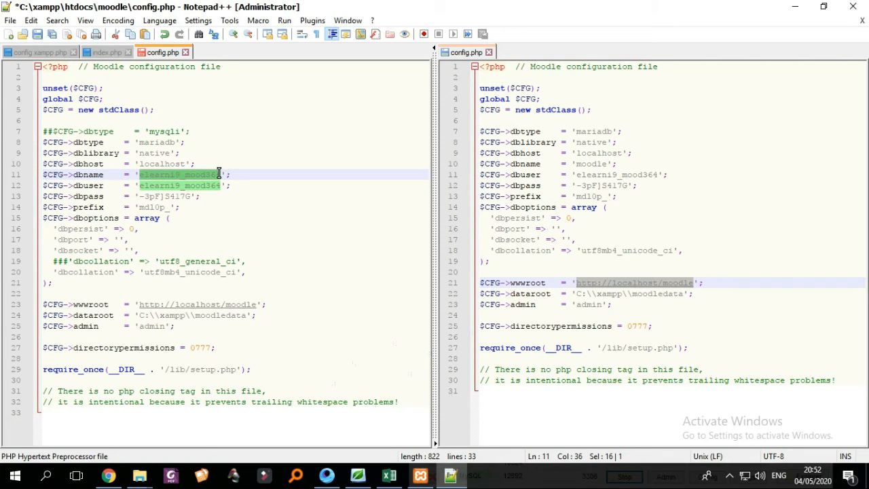
type("moo")
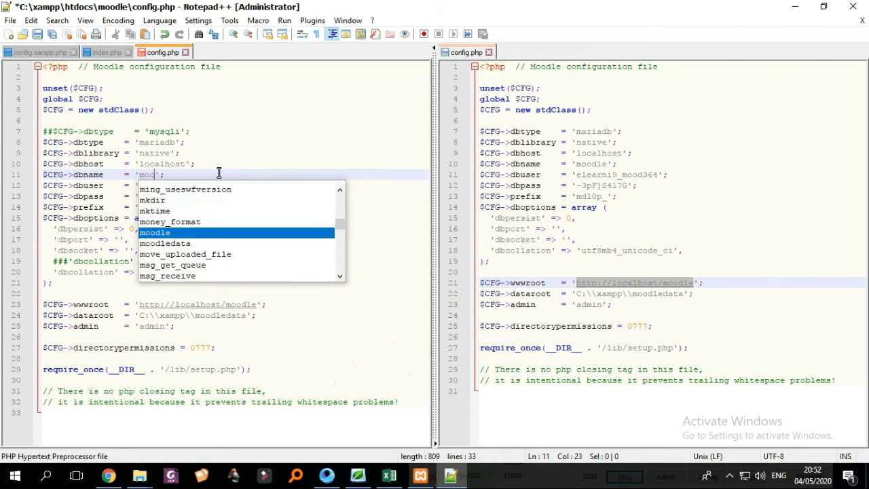
left_click(292, 142)
left_click(261, 185)
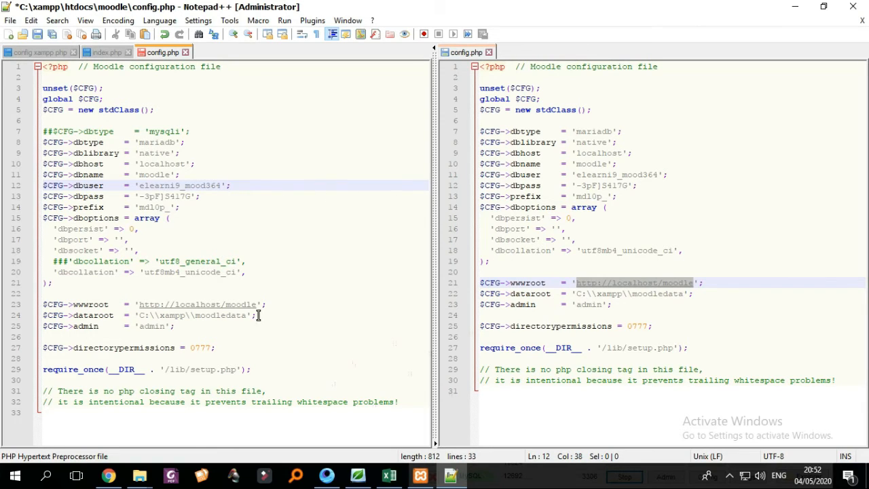
Switch to phpMyAdmin in Chrome, show the moodle database's privileges and open the form for adding a user account.
mouse_move(416, 481)
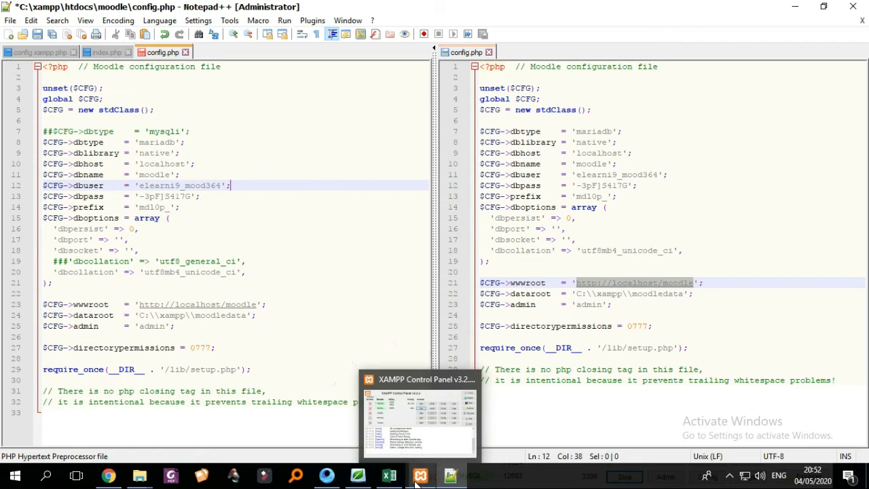
mouse_move(111, 478)
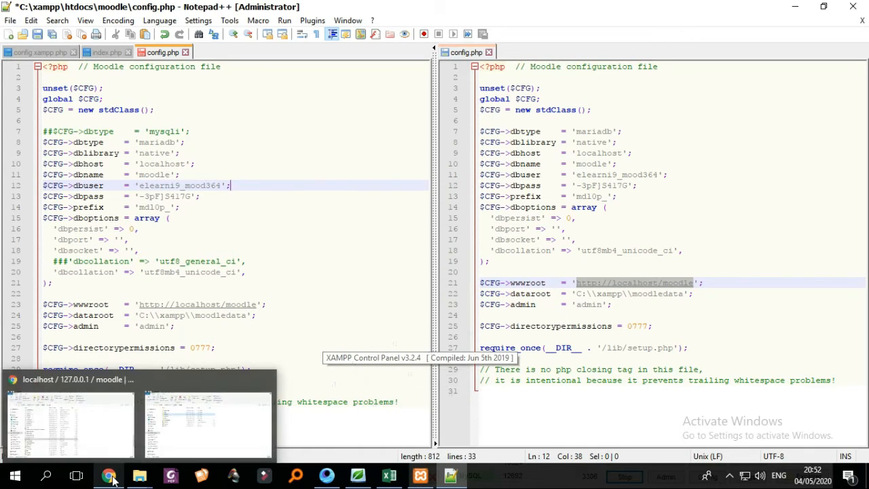
left_click(114, 452)
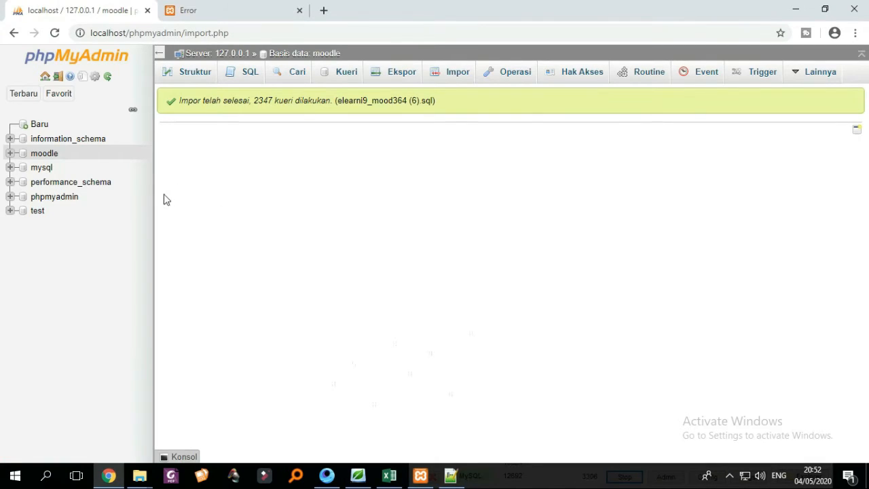
left_click(44, 154)
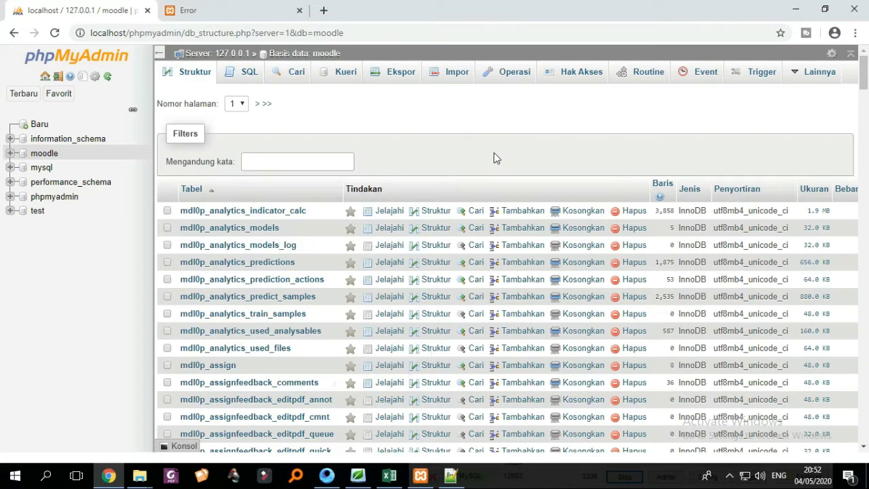
left_click(575, 76)
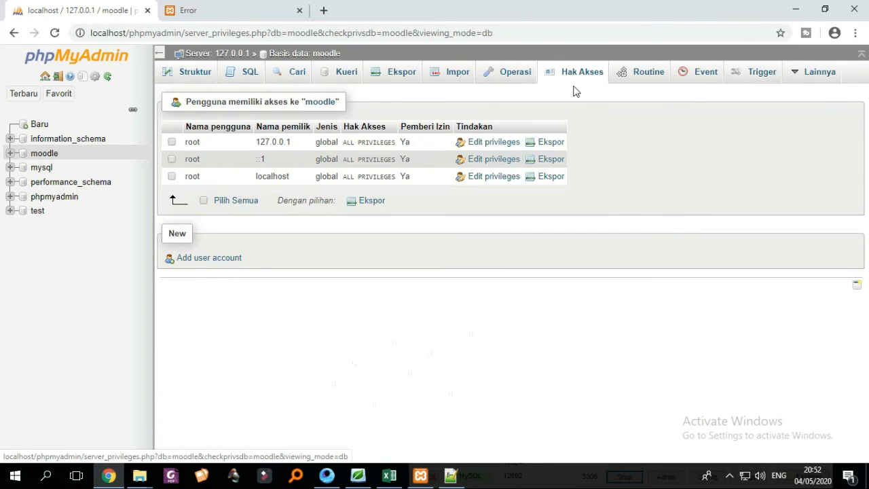
left_click(227, 262)
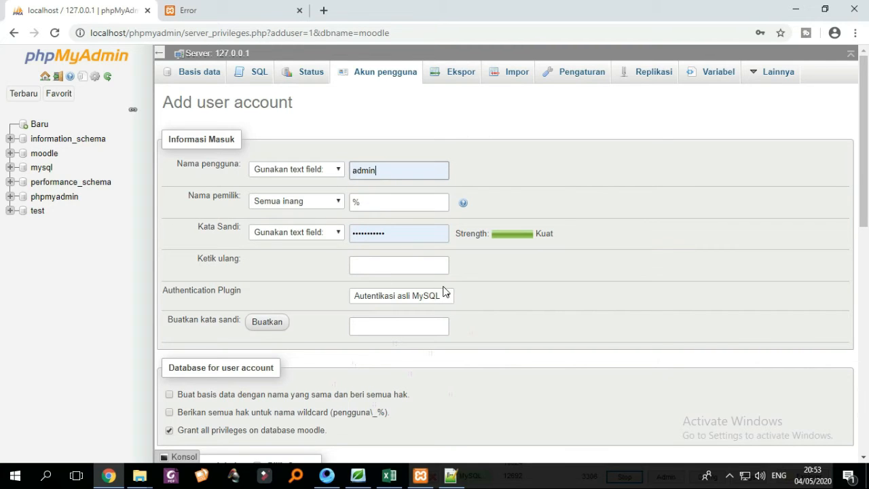
Generate a password for the new admin user account and copy the generated password.
scroll(447, 286, "down", 1)
scroll(447, 286, "up", 1)
scroll(312, 316, "down", 1)
scroll(313, 314, "up", 1)
left_click(274, 330)
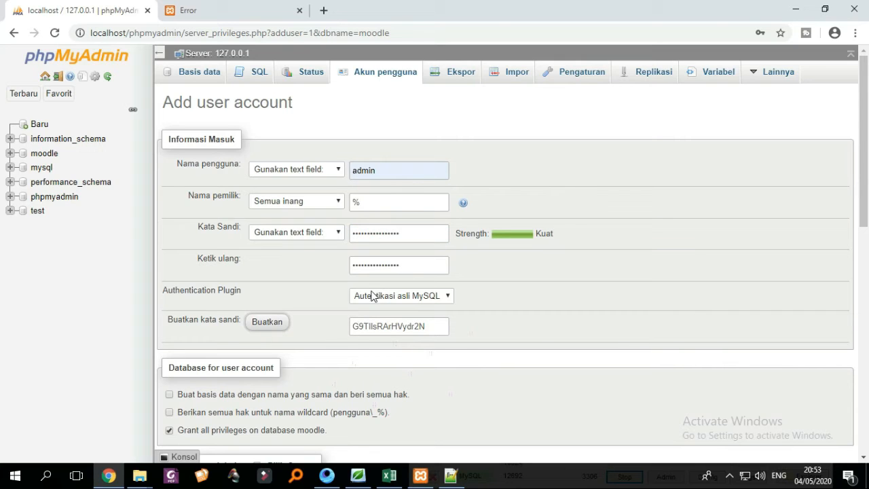
left_click(385, 327)
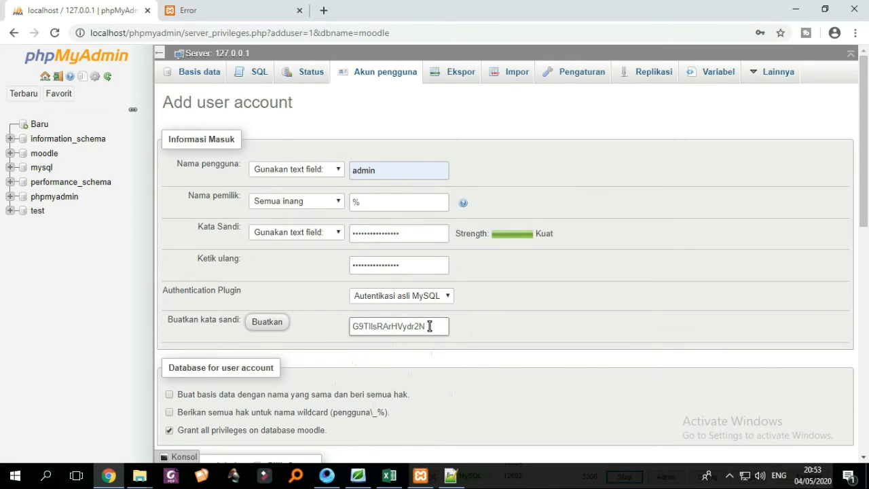
double_click(430, 326)
right_click(425, 331)
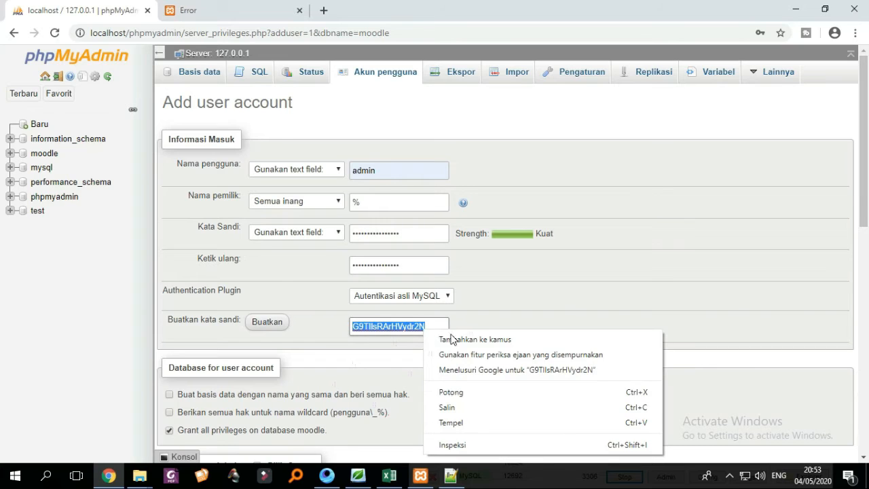
left_click(462, 408)
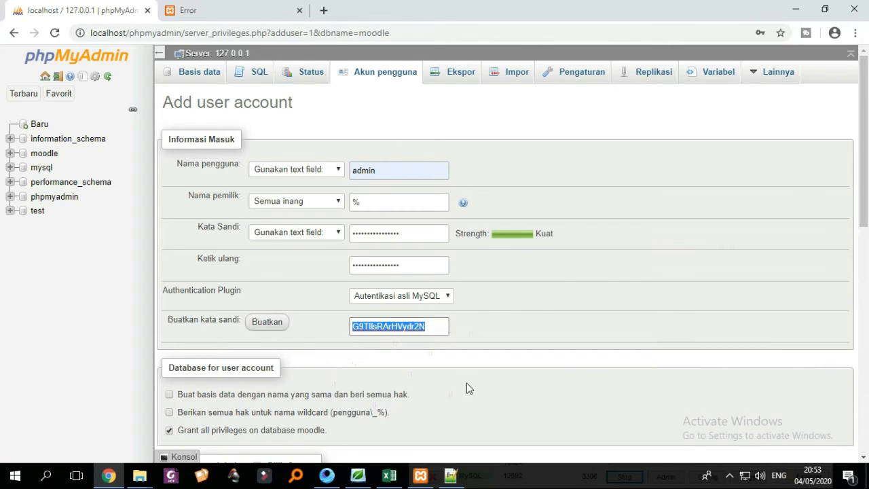
Switch to Notepad++ and replace the dbpass value in the Moodle config.php with the copied account password.
scroll(466, 385, "down", 1)
left_click(451, 475)
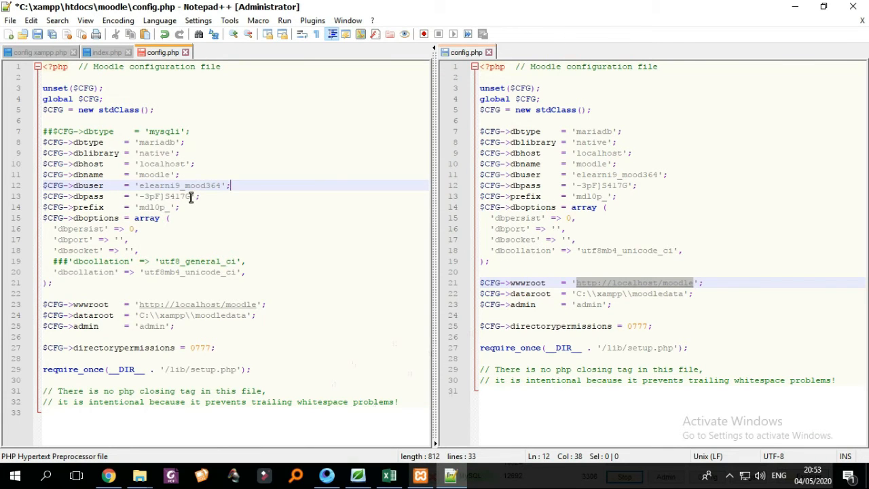
left_click_drag(191, 197, 141, 199)
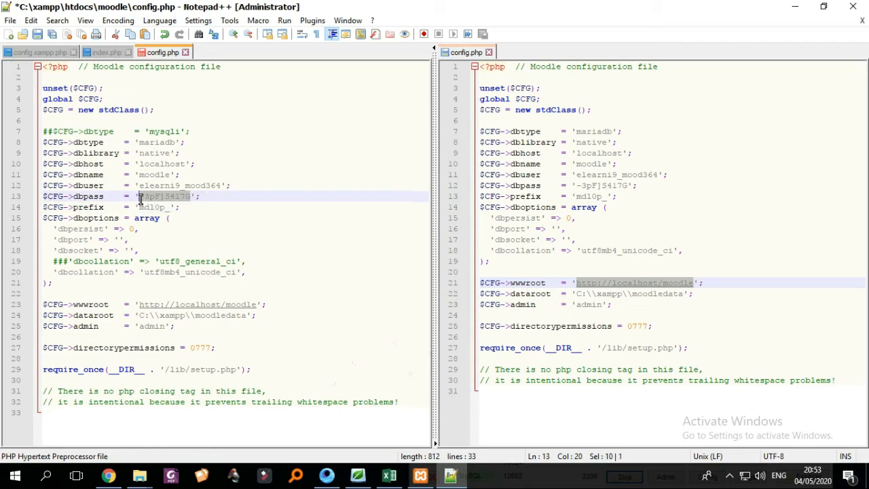
right_click(149, 204)
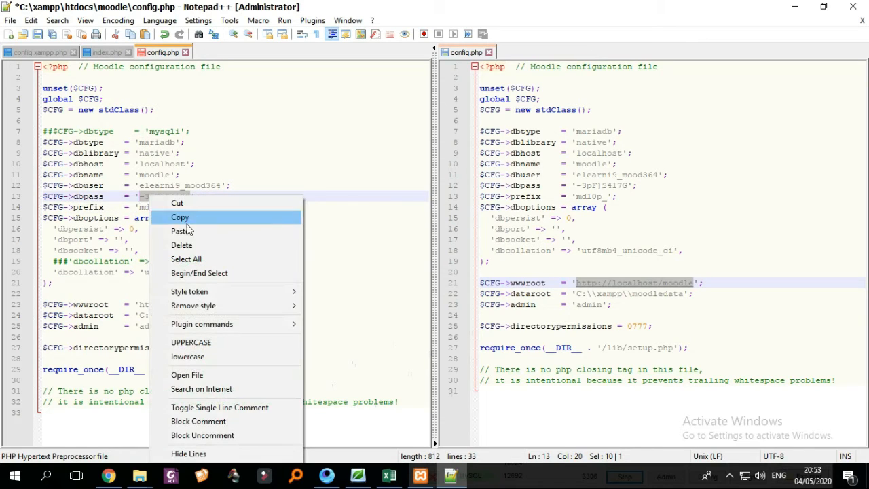
left_click(188, 232)
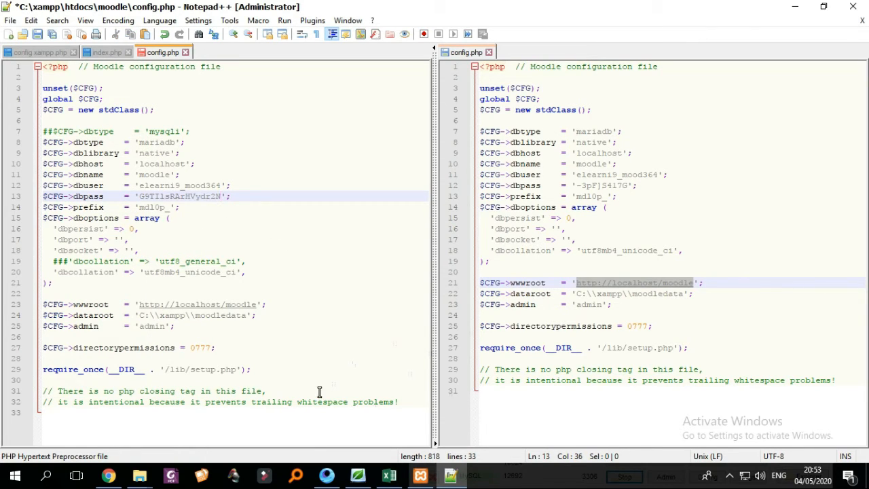
Return to phpMyAdmin in Chrome and copy the user name admin from the new account form.
left_click(424, 480)
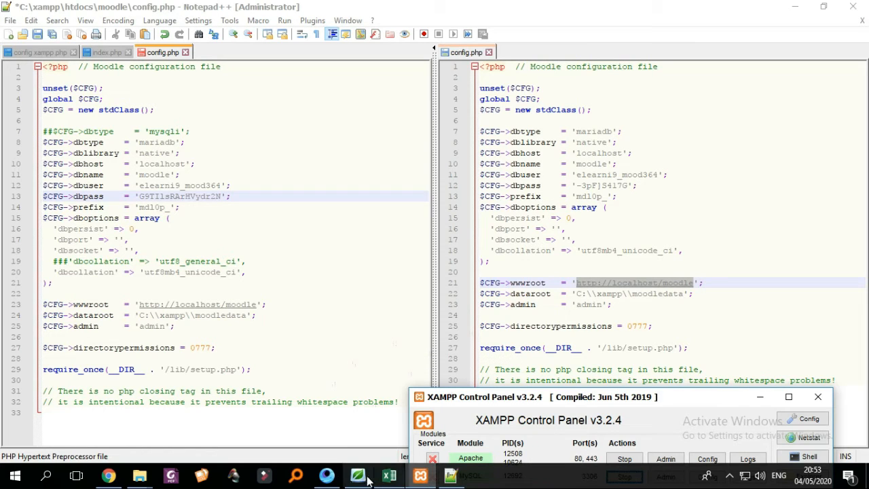
left_click(108, 475)
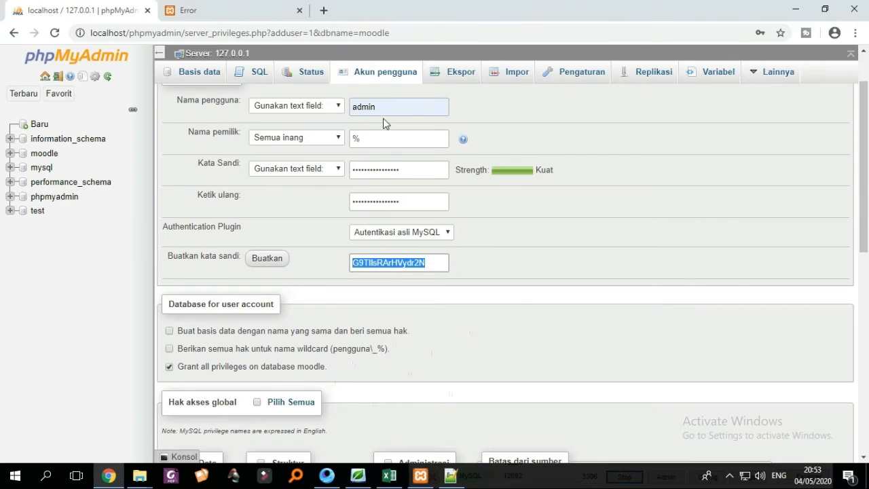
left_click_drag(386, 107, 350, 105)
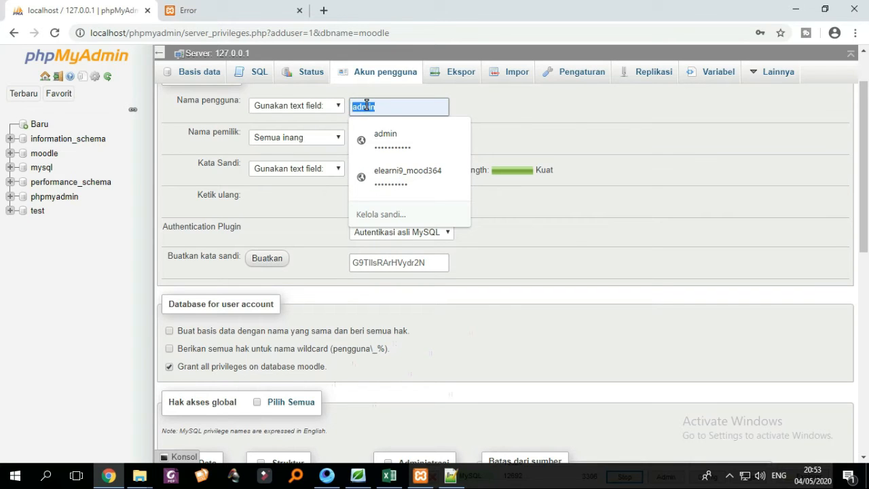
right_click(352, 107)
left_click(390, 130)
left_click(533, 106)
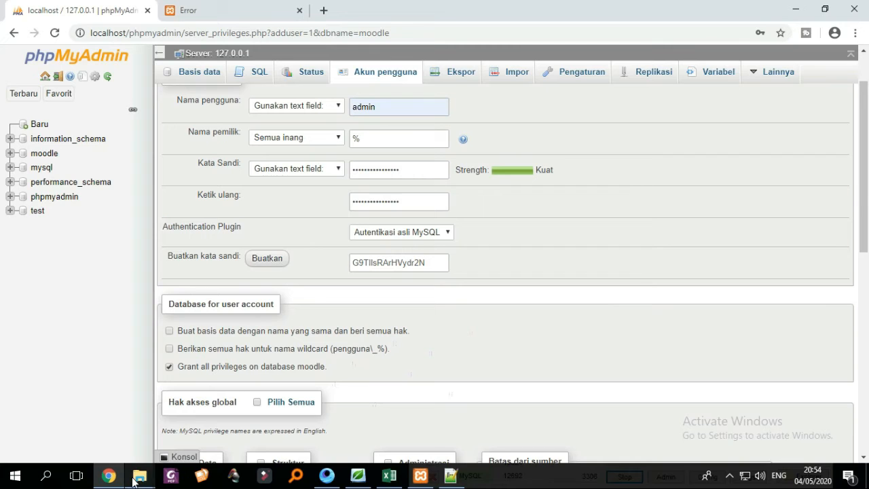
Switch to Notepad++ and replace the dbuser value in the Moodle config.php with admin.
left_click(450, 477)
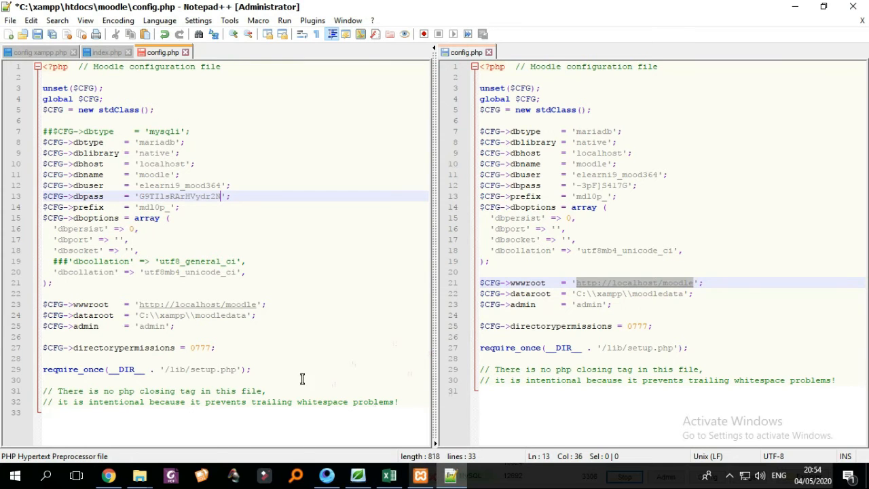
left_click(166, 186)
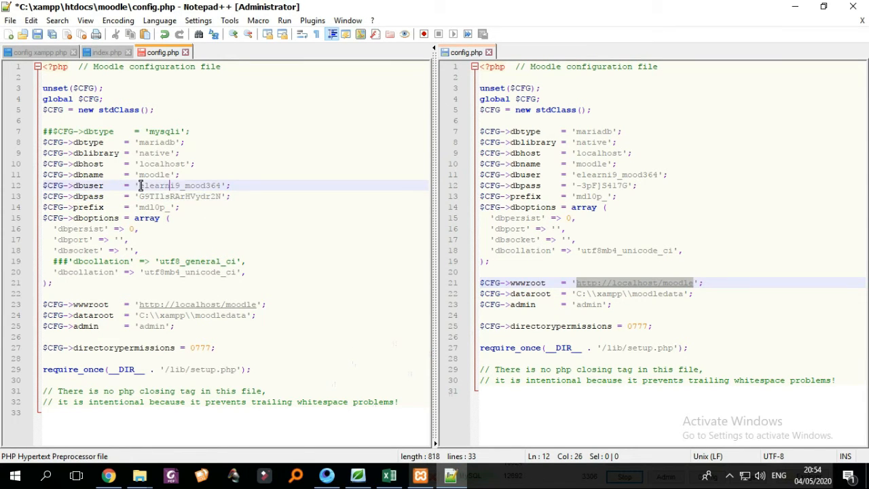
left_click_drag(140, 186, 220, 185)
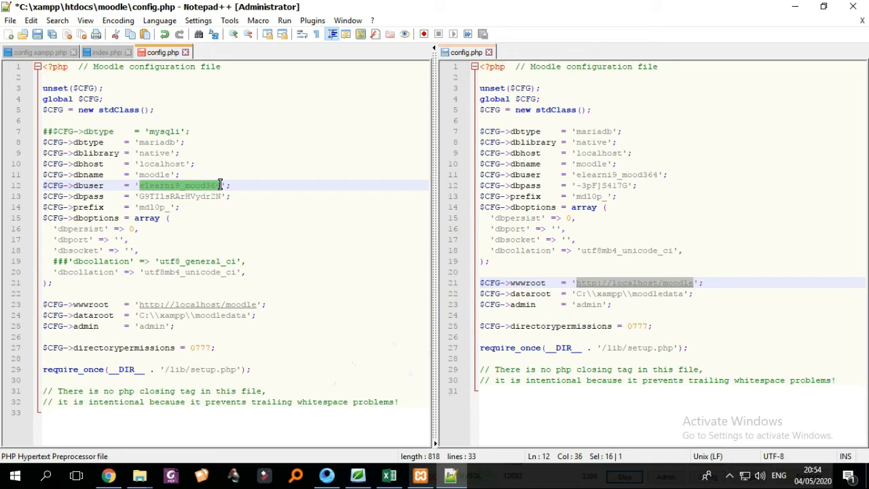
right_click(218, 189)
left_click(241, 220)
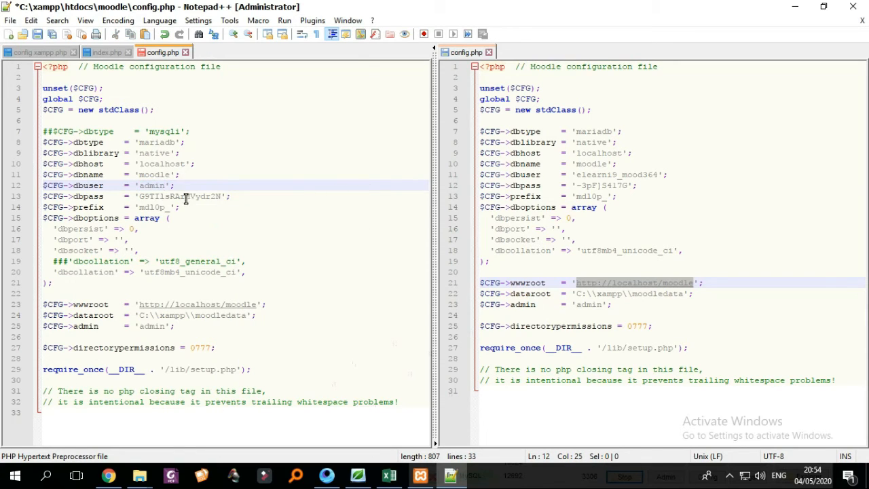
Return to phpMyAdmin in Chrome and grant the new admin account all global privileges.
left_click(421, 476)
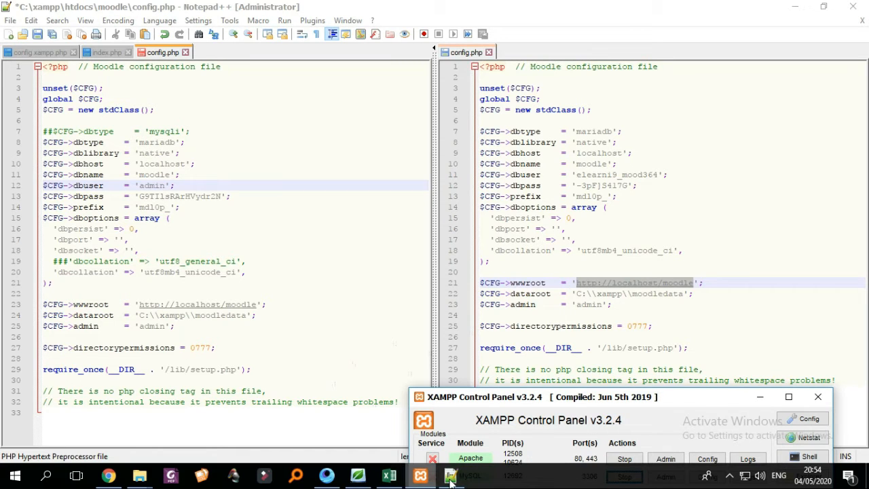
left_click(109, 479)
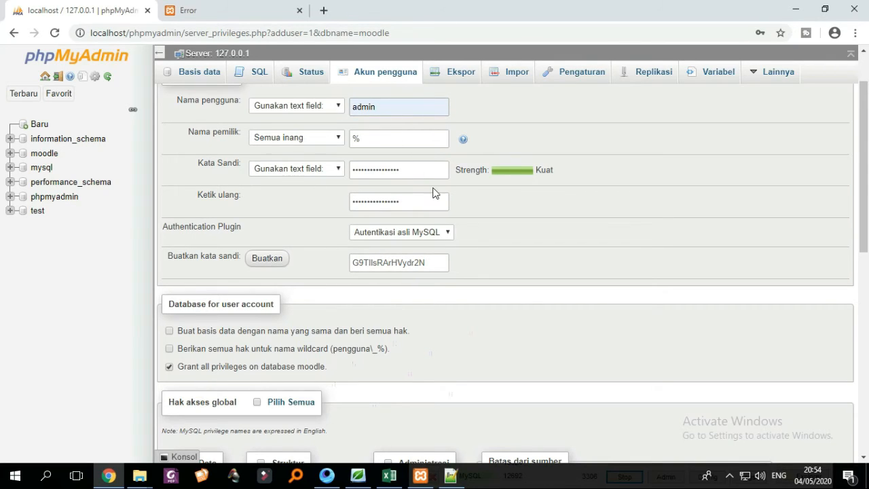
scroll(507, 248, "up", 1)
scroll(510, 256, "down", 5)
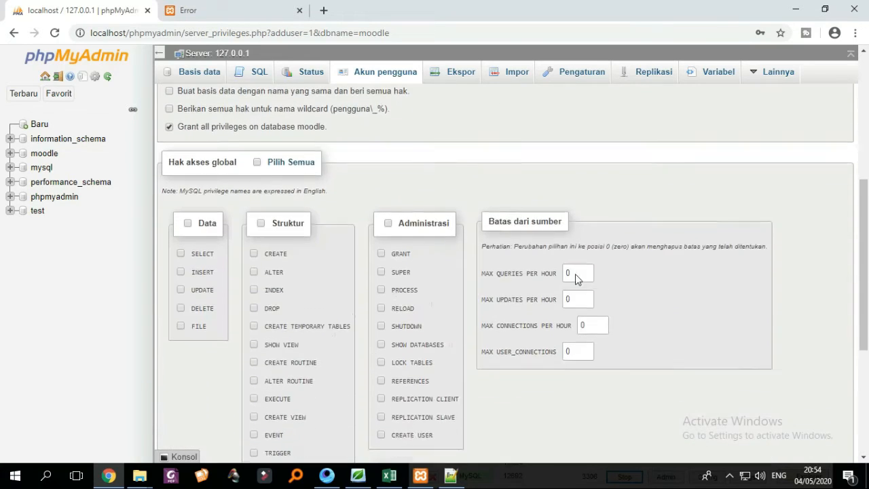
scroll(608, 274, "down", 4)
scroll(607, 278, "up", 4)
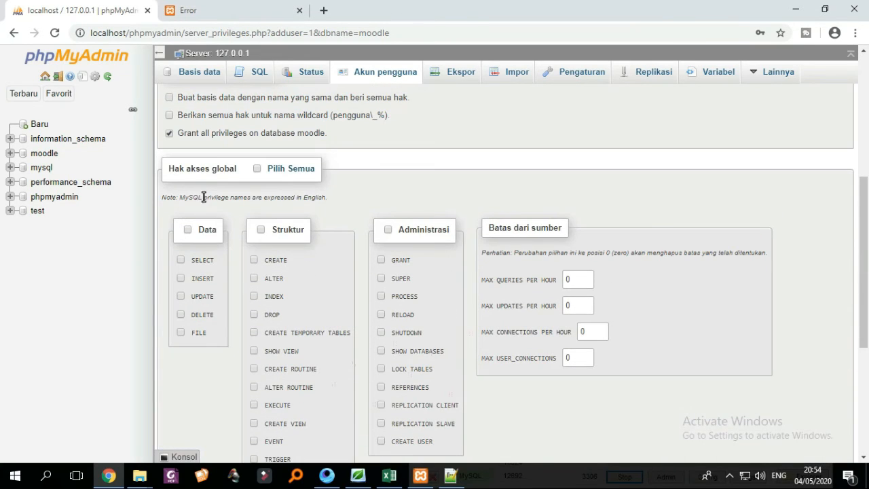
left_click(259, 171)
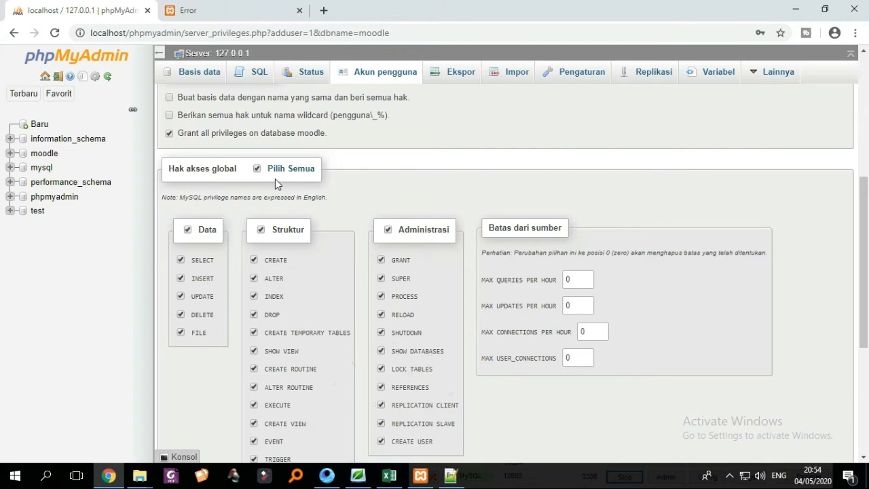
Submit the new admin user account and open the user accounts overview.
scroll(467, 273, "down", 4)
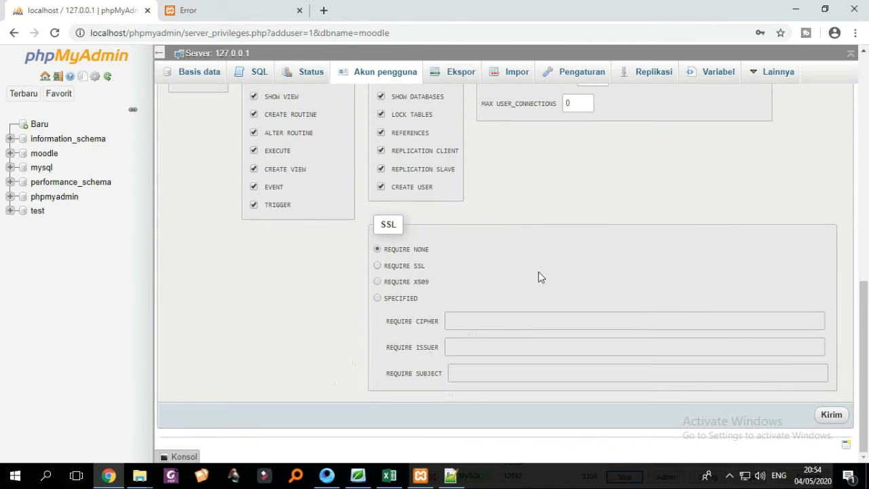
left_click(832, 416)
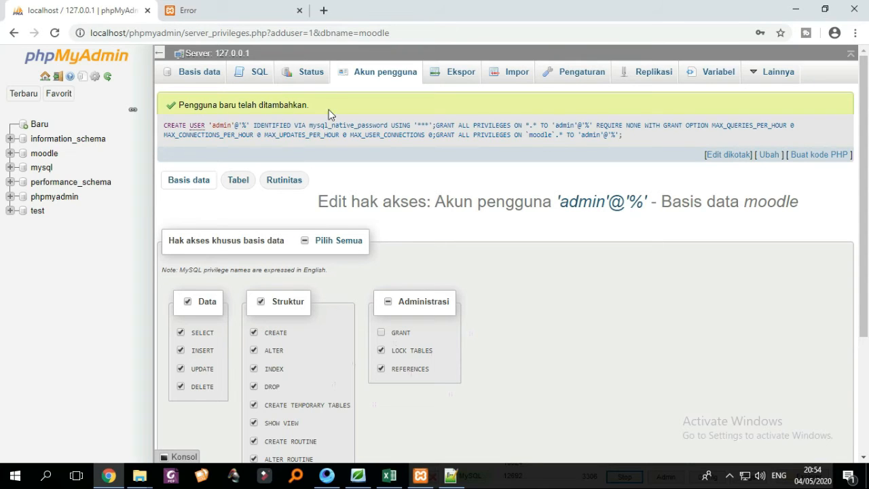
left_click(317, 77)
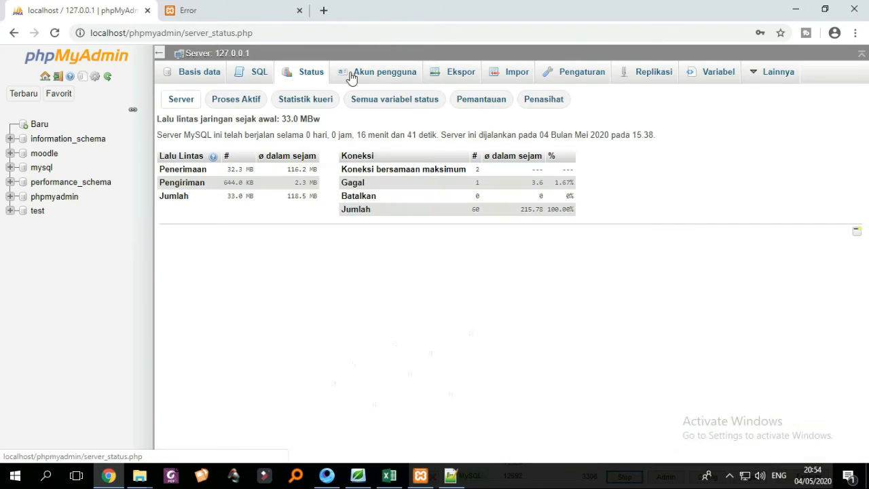
left_click(365, 76)
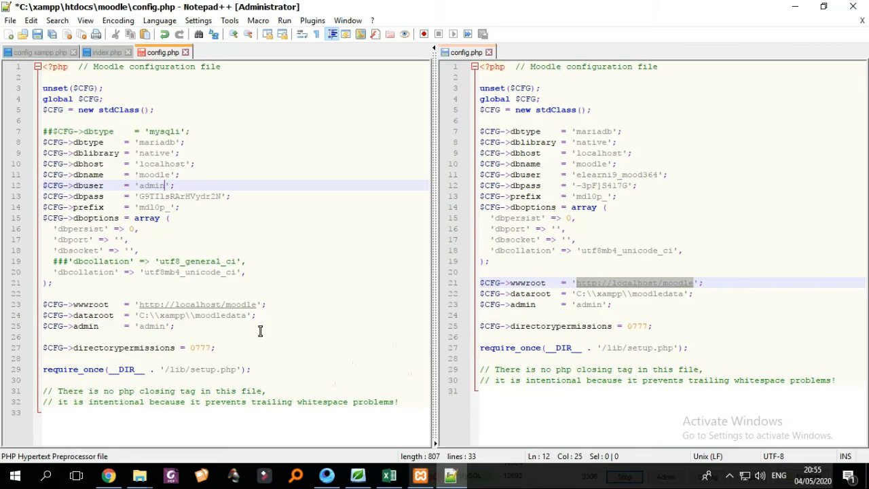
Check the dbname, dbuser and dbpass lines of the Moodle config.php in Notepad++ and save the file.
left_click(205, 197)
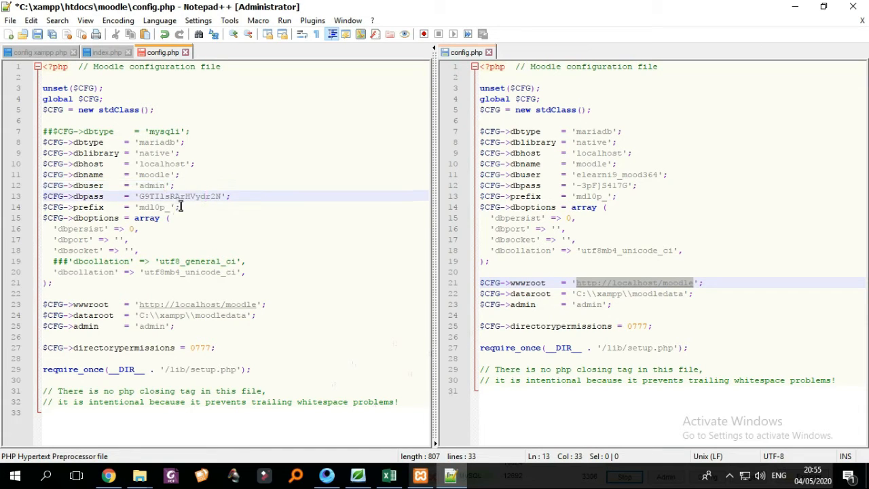
left_click(175, 175)
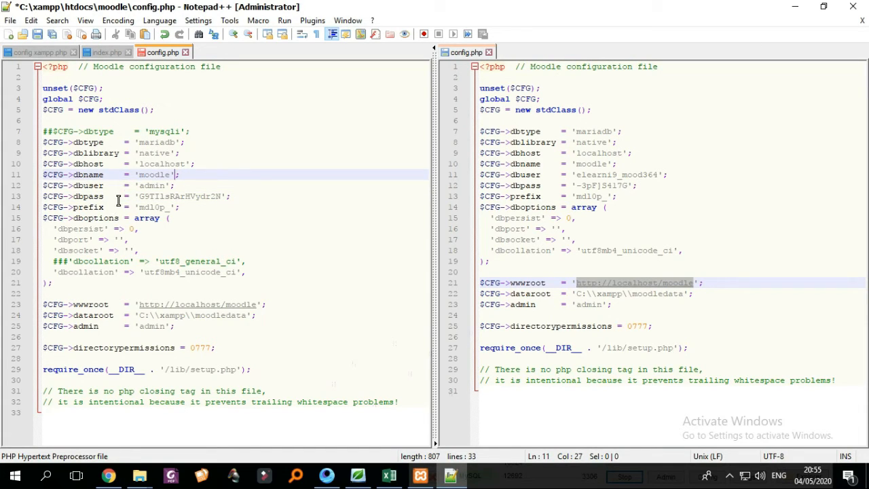
left_click(88, 186)
left_click(155, 195)
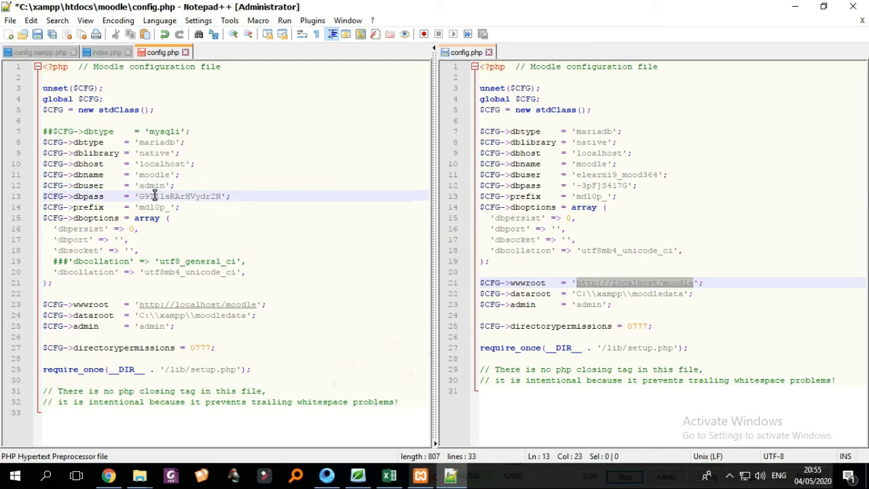
left_click(38, 35)
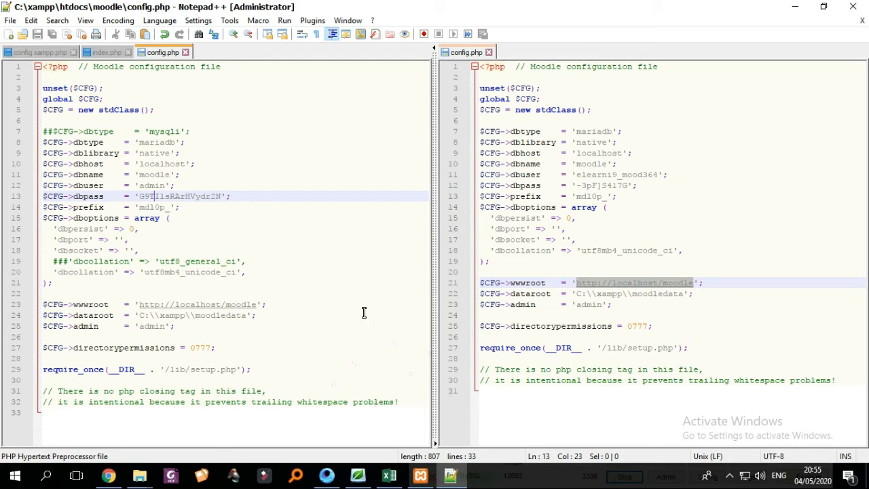
Switch to Chrome and reload the localhost/moodle page that showed the database error.
left_click(108, 476)
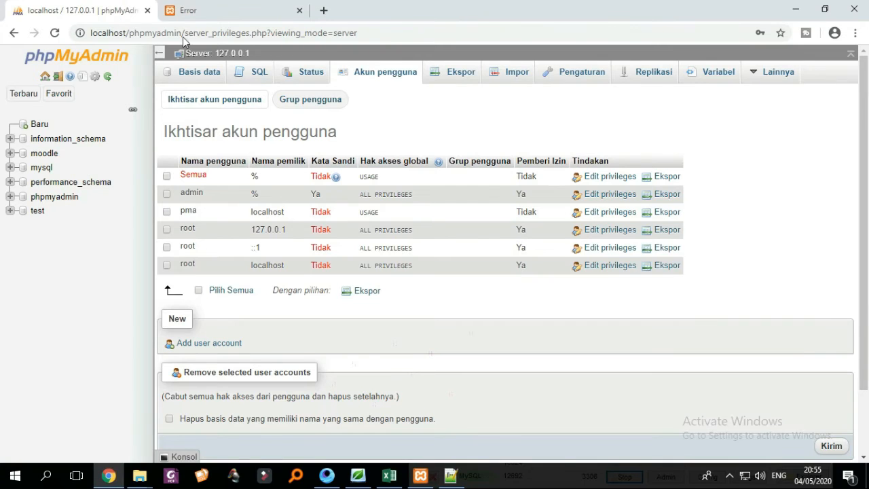
left_click(199, 11)
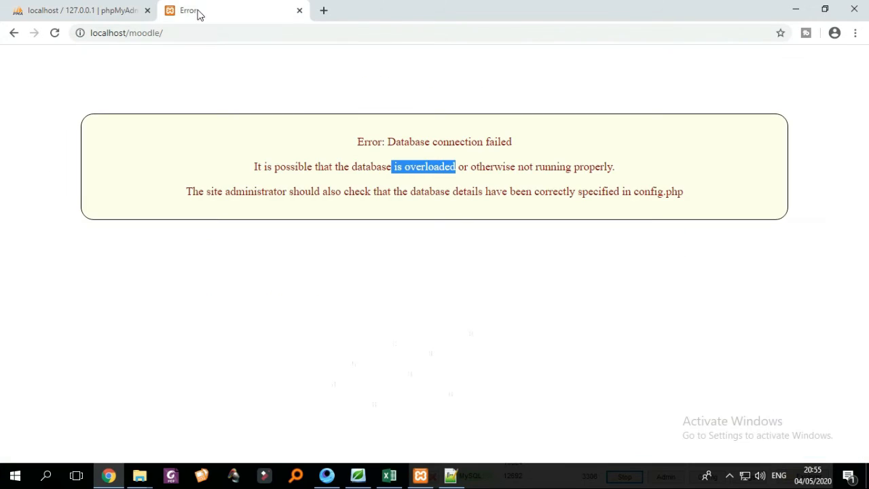
left_click(55, 32)
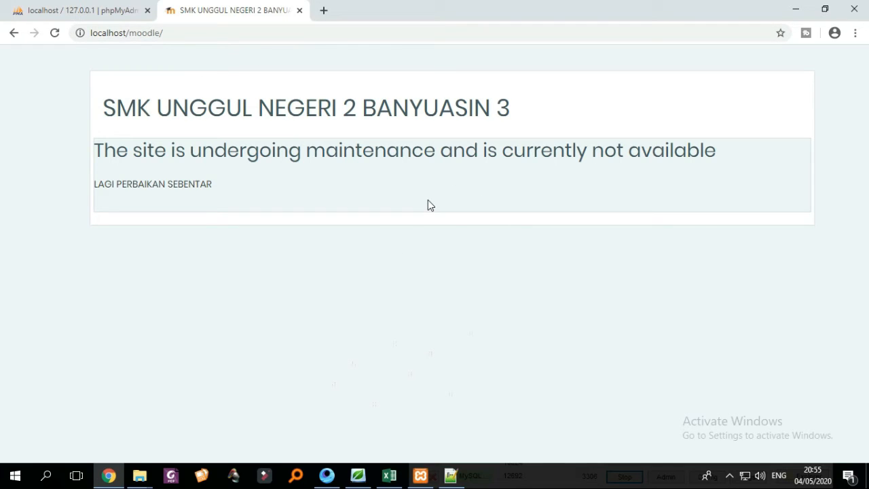
Open localhost/moodle/login and log in to the Moodle site with the saved admin credentials.
left_click(227, 34)
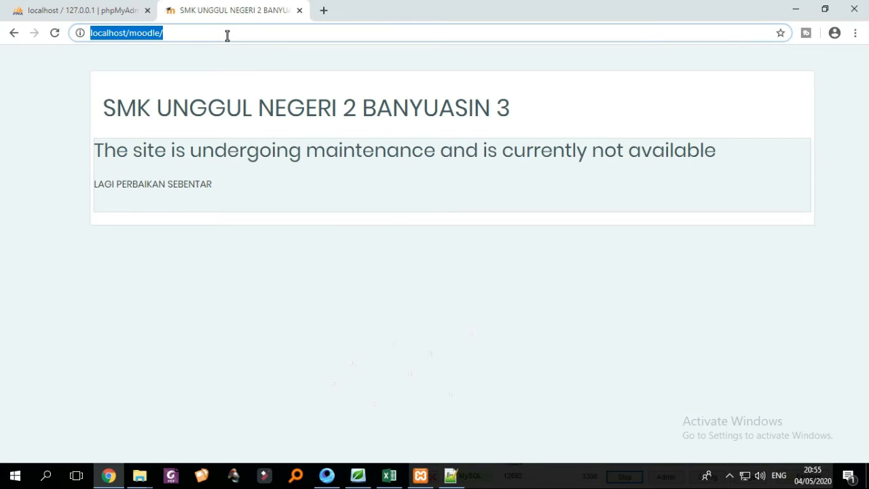
left_click(228, 36)
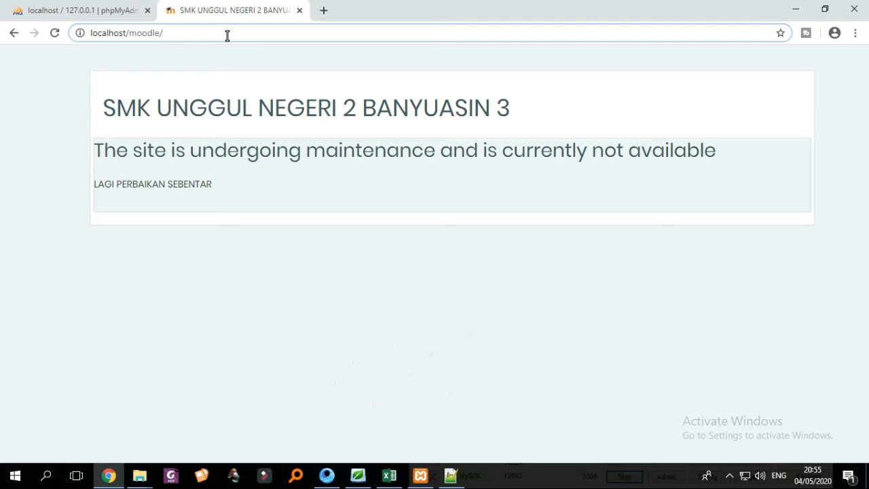
left_click(228, 35)
type("lo")
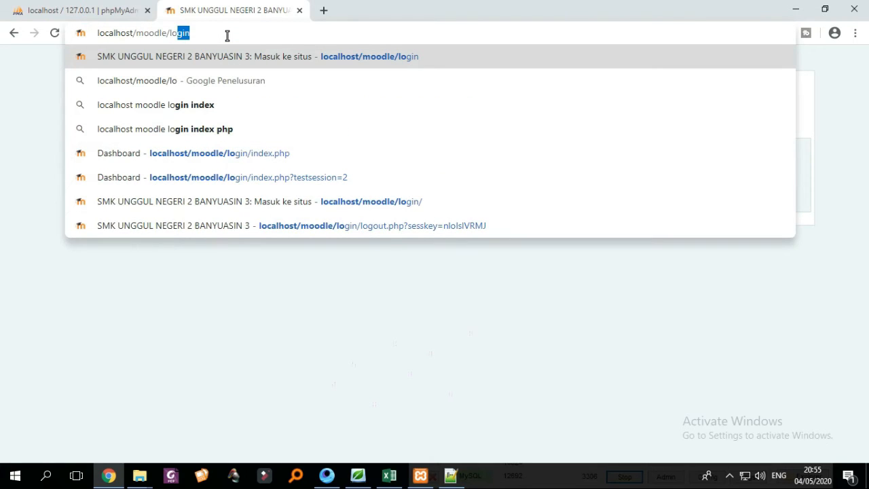
type("gin")
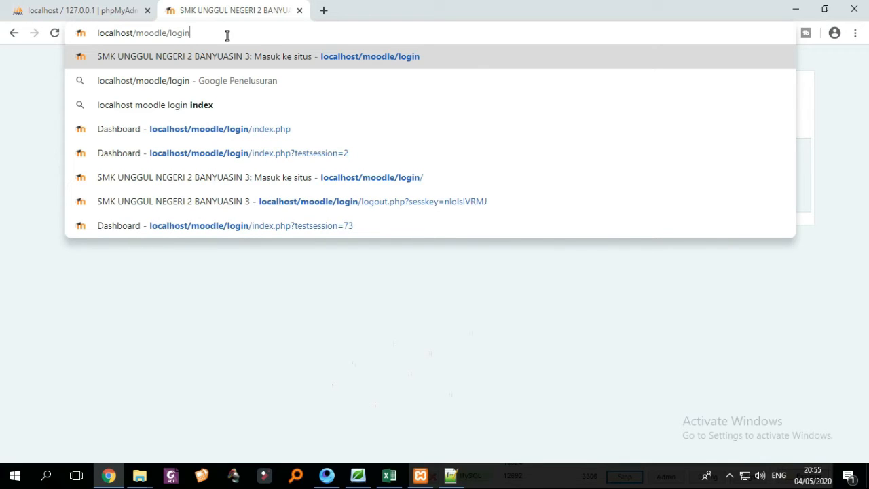
key("Return")
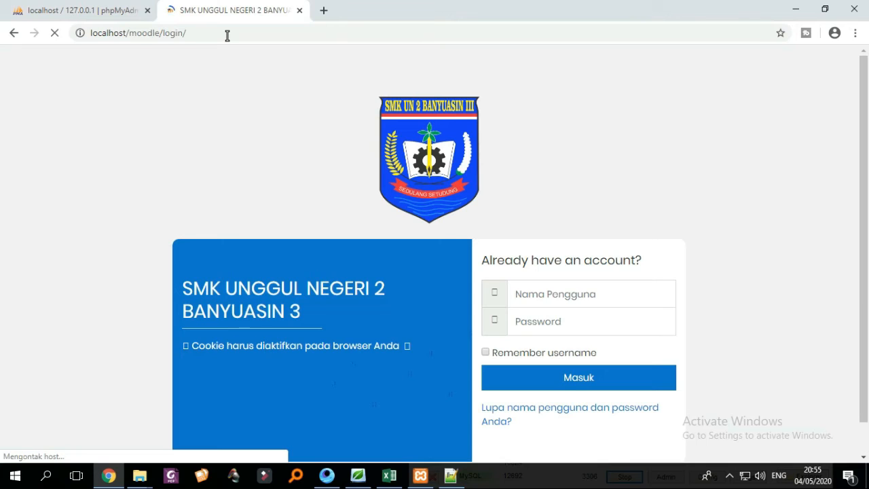
scroll(540, 254, "down", 1)
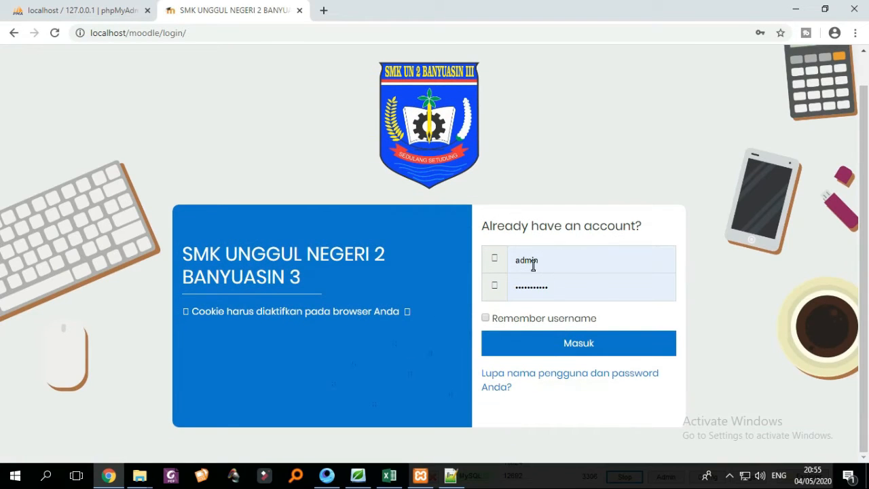
left_click(578, 345)
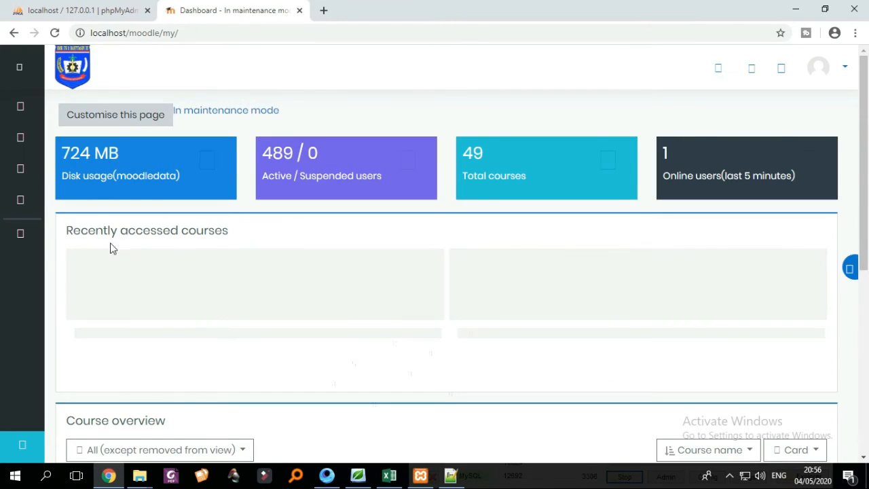
Look over the Moodle dashboard and go to Site administration.
scroll(337, 250, "down", 3)
scroll(351, 254, "down", 3)
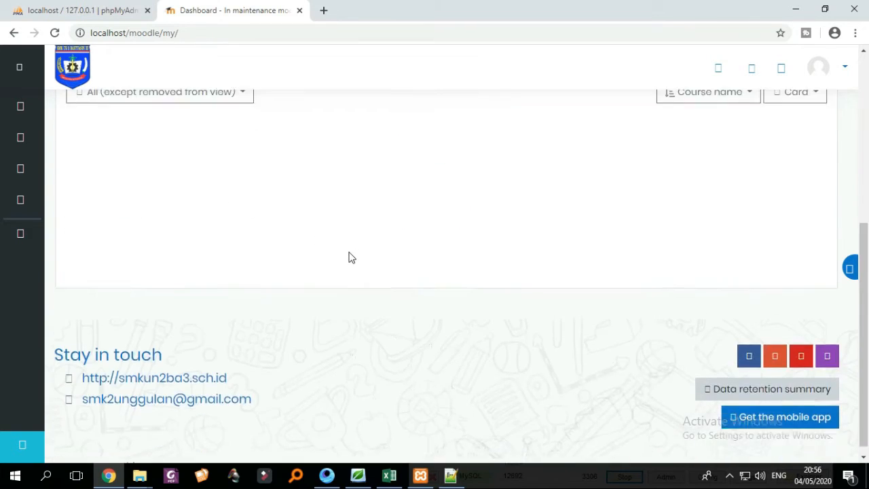
scroll(351, 258, "up", 5)
scroll(351, 259, "down", 2)
scroll(351, 259, "up", 2)
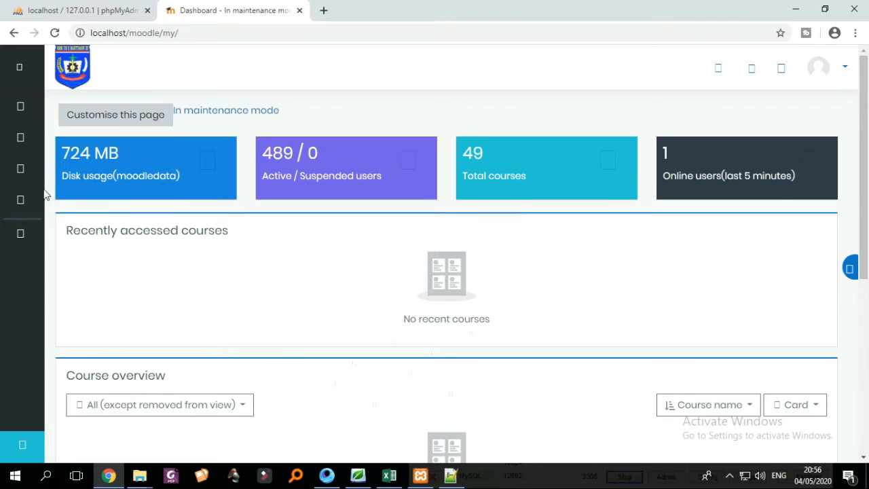
left_click(33, 243)
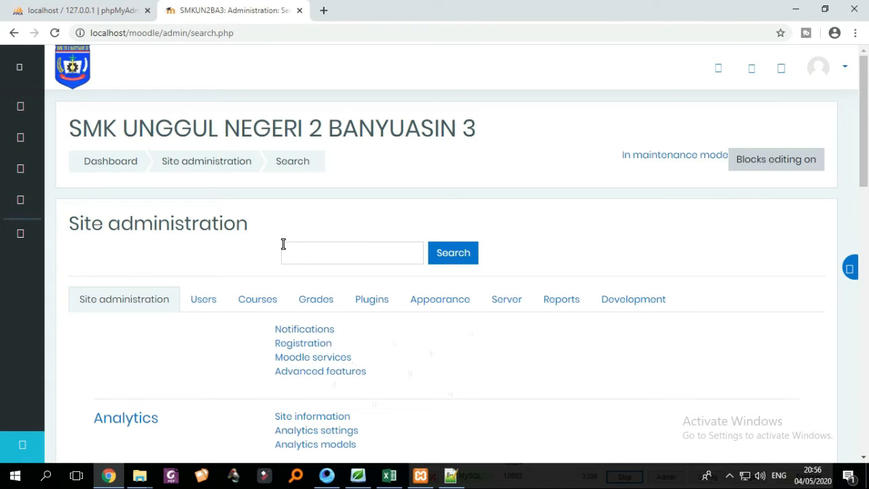
Show the Plugins category of Site administration and look through its activity module entries.
scroll(285, 250, "down", 1)
scroll(326, 271, "up", 1)
scroll(380, 271, "down", 1)
scroll(353, 246, "up", 1)
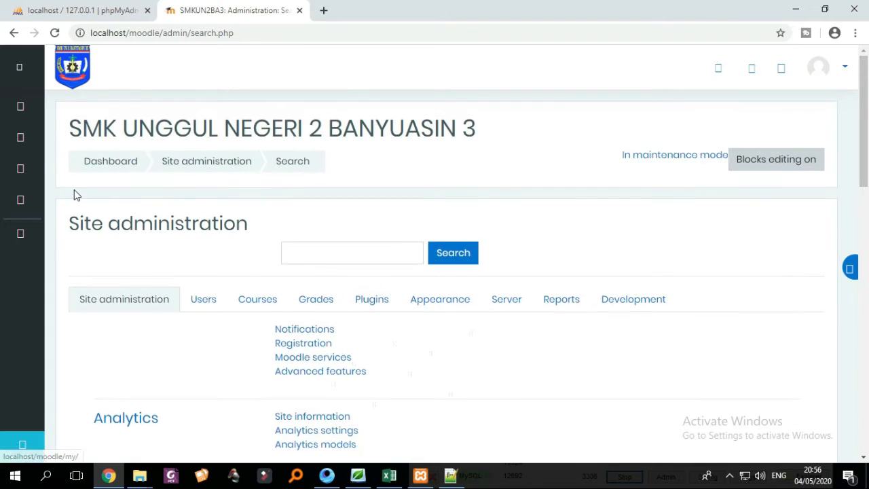
scroll(320, 275, "down", 1)
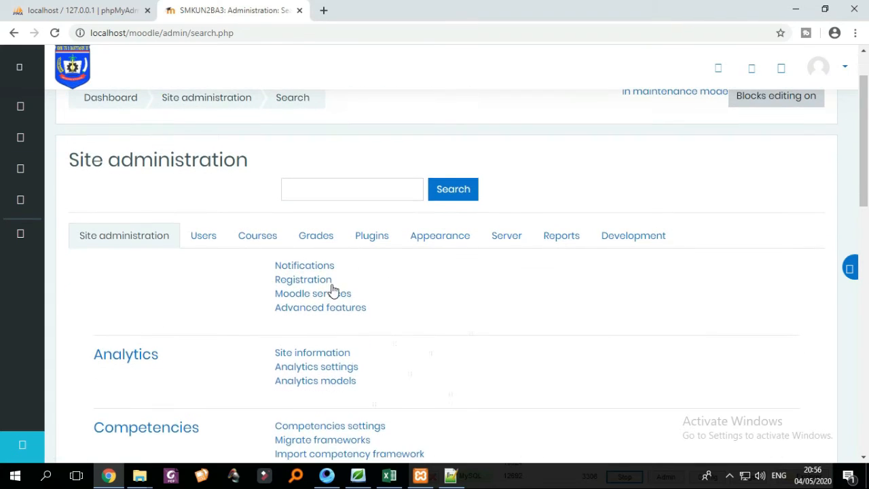
left_click(377, 244)
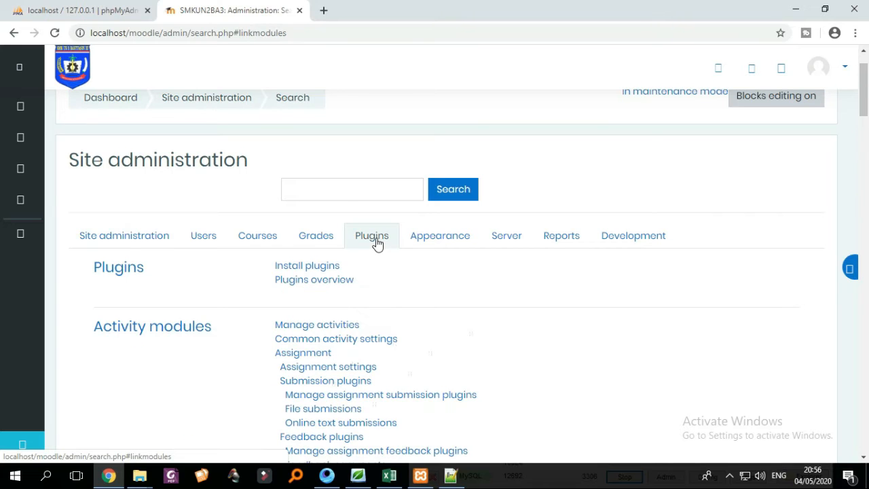
scroll(435, 292, "down", 8)
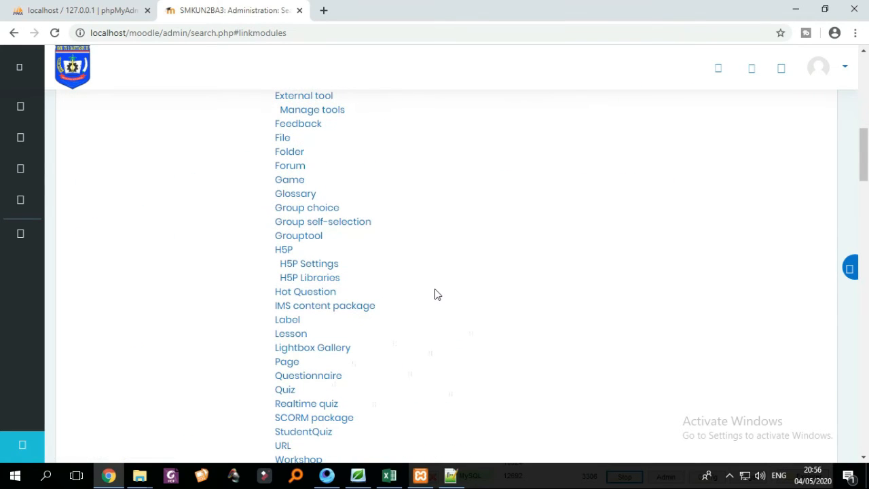
scroll(436, 294, "up", 7)
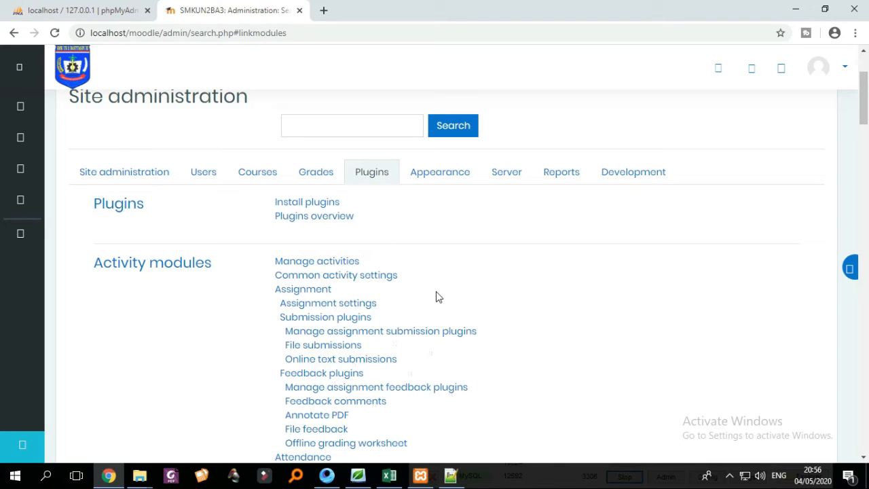
Open the Plugins overview and examine the installed plugins down to the Themes and Local plugins sections.
left_click(332, 216)
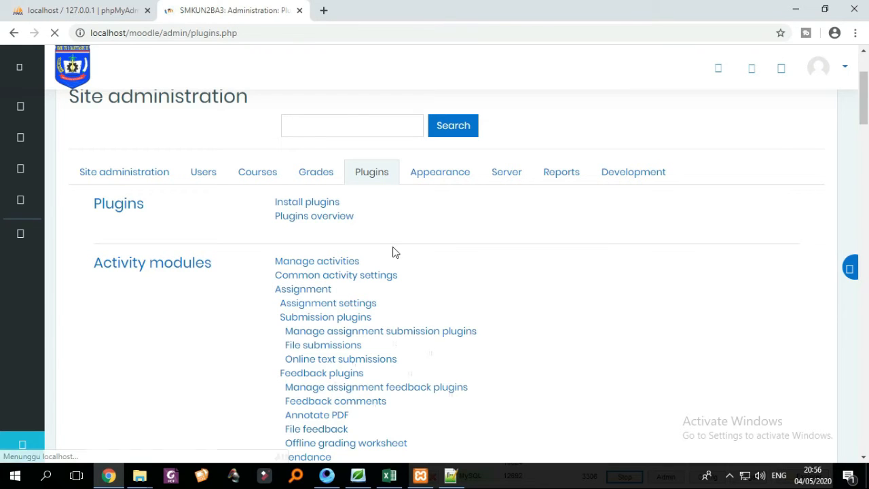
scroll(644, 312, "down", 7)
scroll(644, 312, "down", 5)
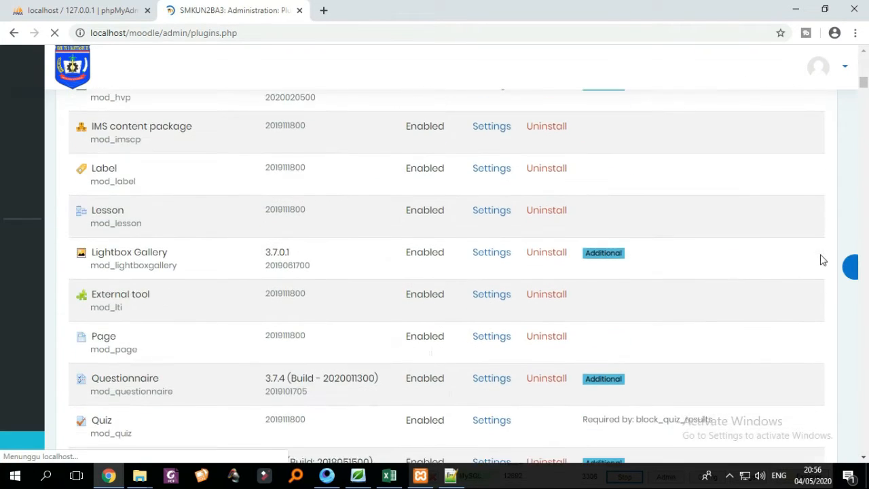
scroll(866, 397, "down", 15)
scroll(866, 397, "down", 20)
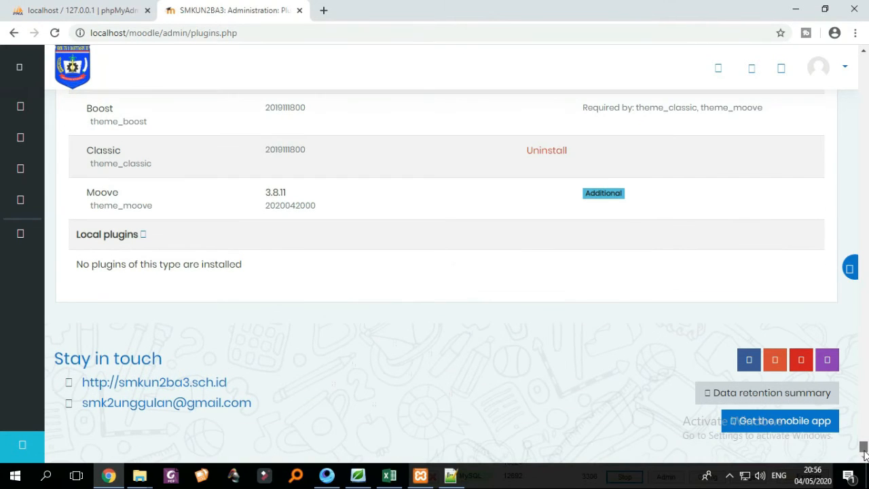
scroll(865, 451, "up", 2)
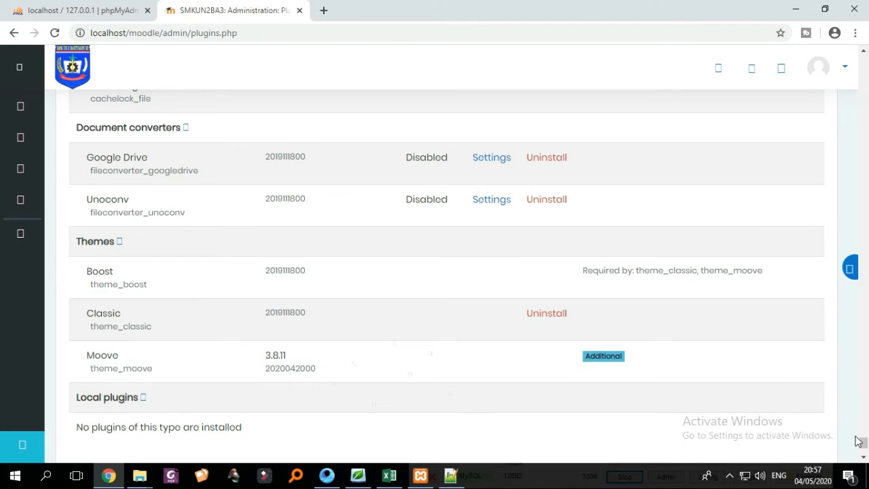
left_click_drag(863, 443, 863, 59)
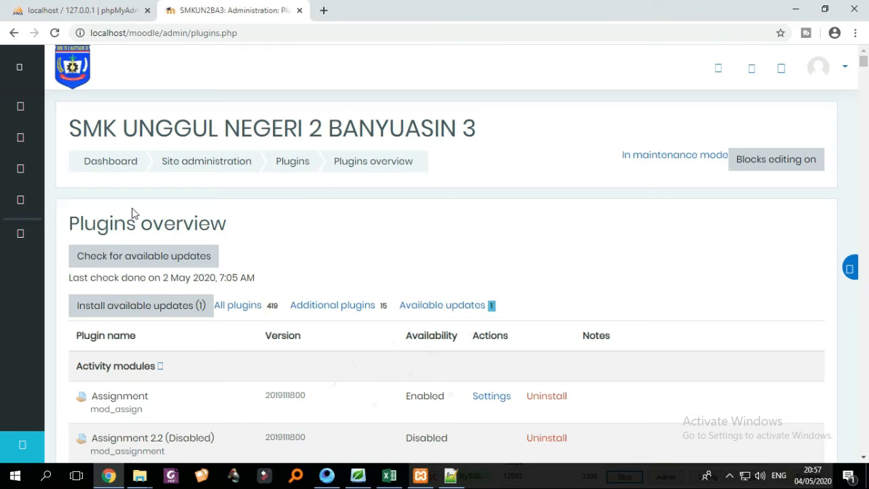
Return to Site administration and open the Theme selector from the Appearance settings.
left_click(28, 238)
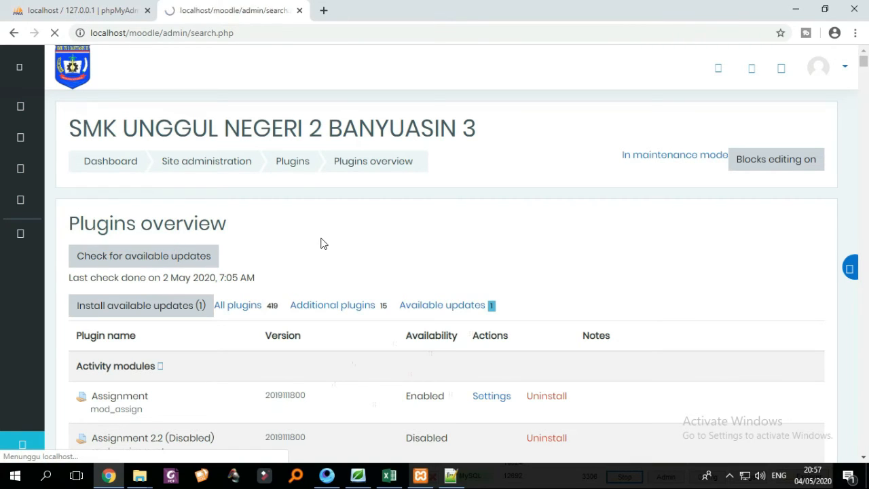
scroll(485, 245, "down", 2)
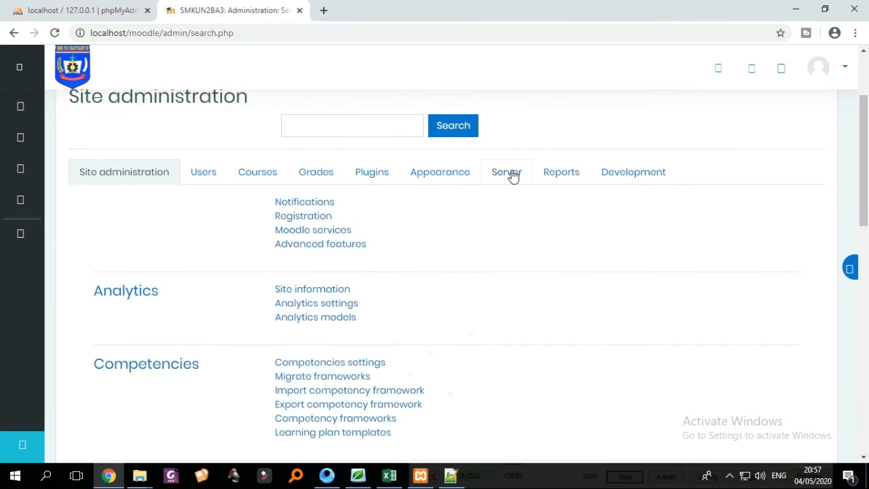
left_click(428, 178)
scroll(428, 178, "down", 1)
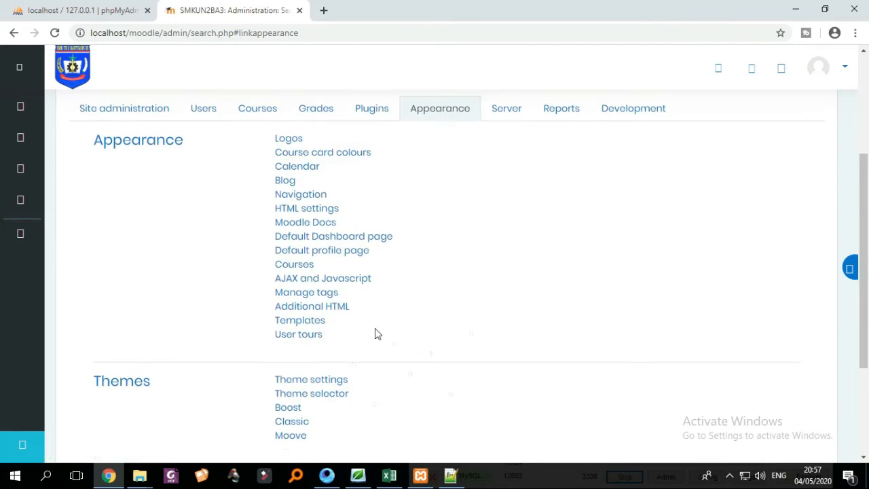
left_click(329, 397)
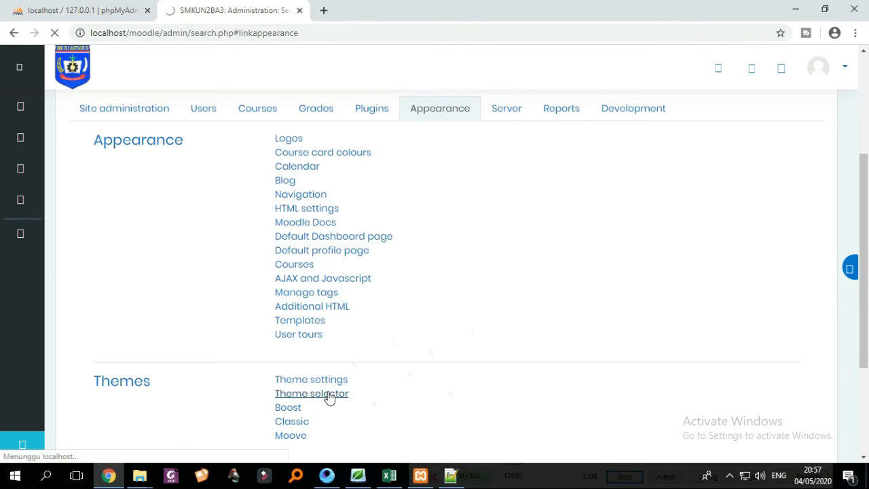
Change the default device's theme to Boost and return to the device list of the theme selector.
scroll(408, 351, "down", 3)
scroll(415, 348, "up", 1)
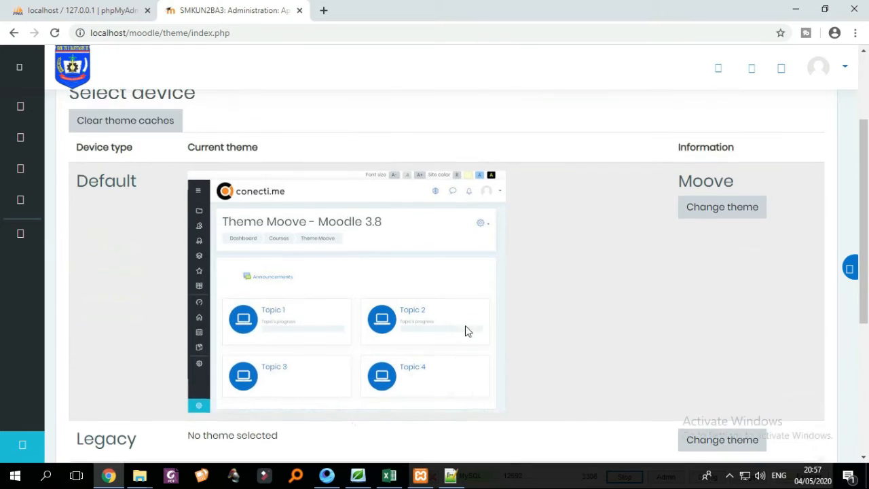
scroll(589, 327, "up", 1)
scroll(589, 326, "down", 1)
left_click(713, 216)
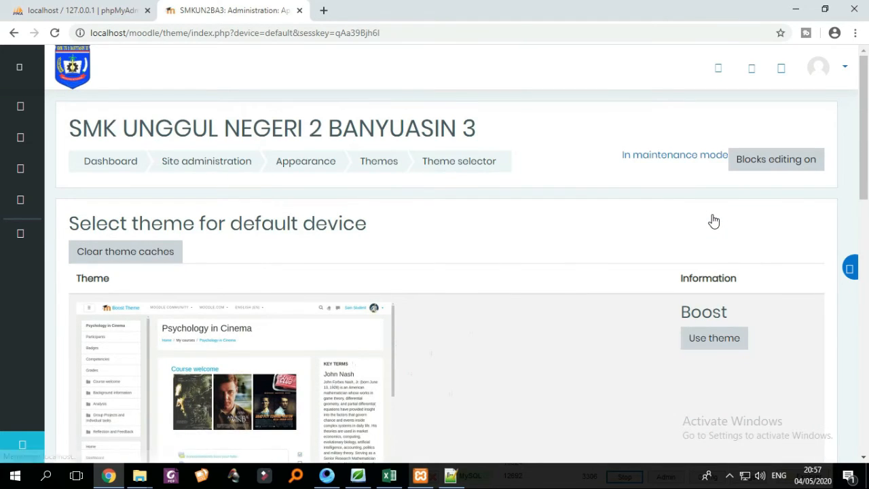
scroll(640, 305, "down", 2)
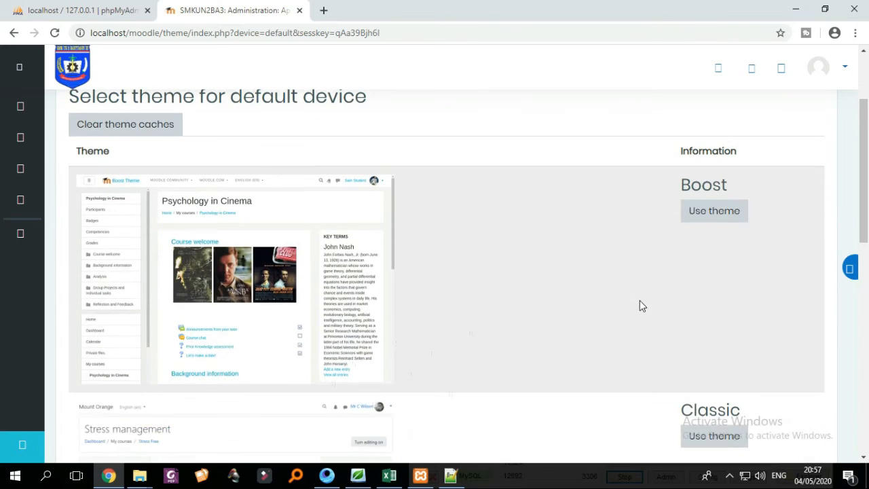
left_click(706, 212)
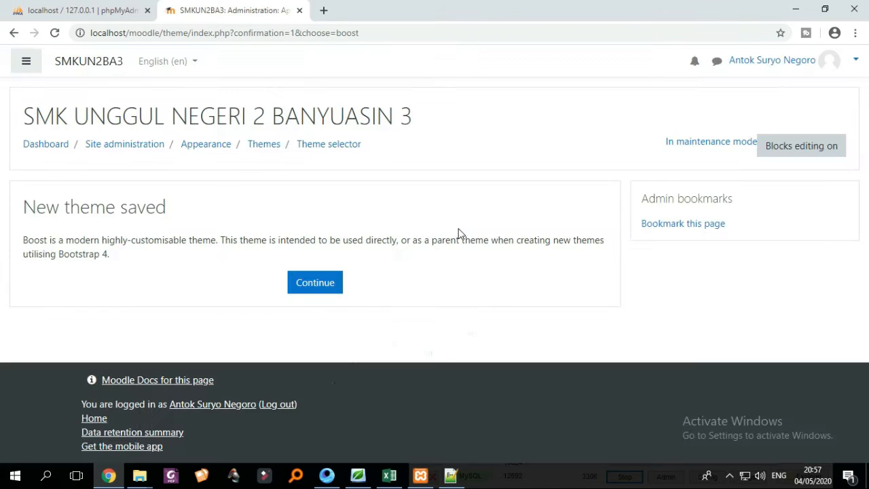
left_click(329, 296)
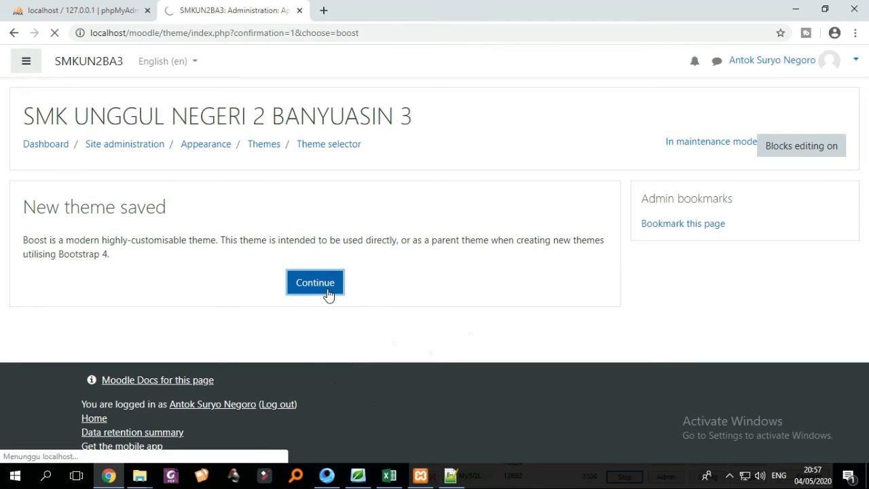
scroll(414, 284, "down", 3)
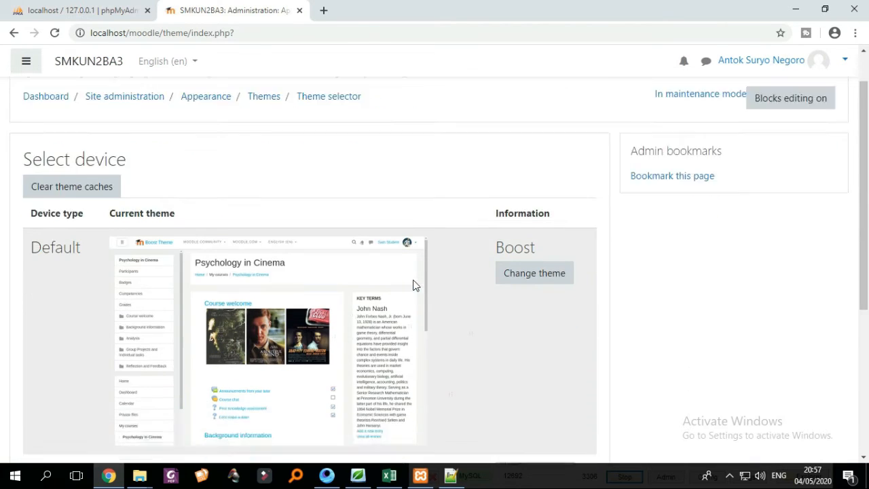
scroll(464, 290, "up", 3)
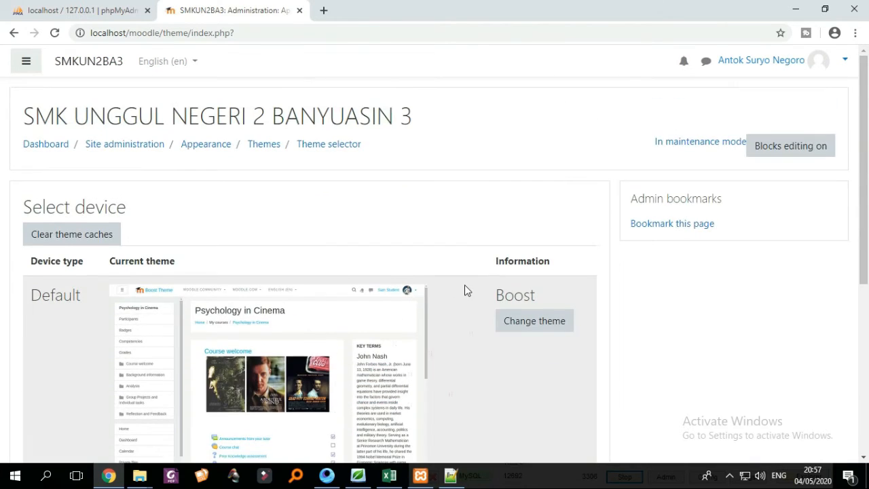
Go back to Site administration from the Boost navigation drawer and open the Plugins overview again.
left_click(26, 63)
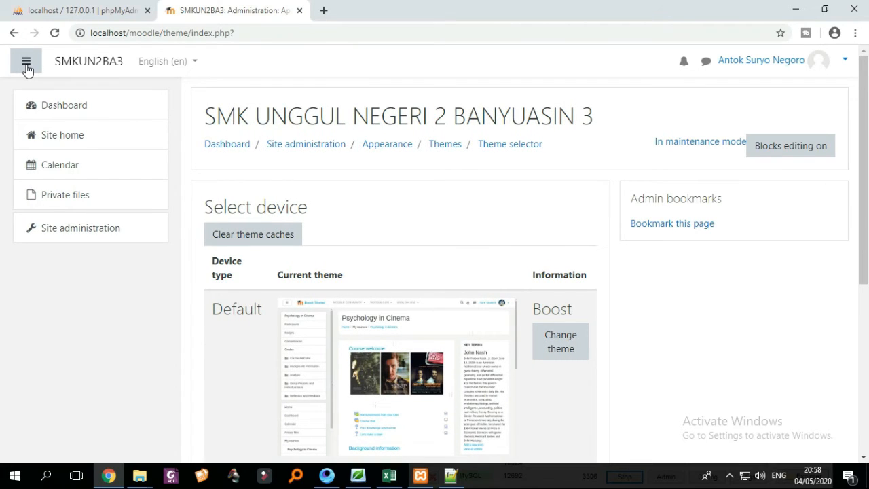
left_click(62, 231)
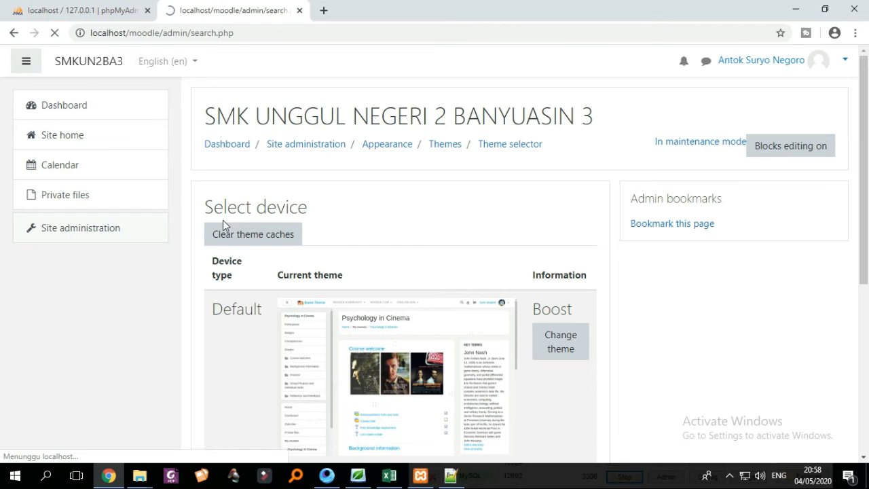
scroll(442, 284, "down", 1)
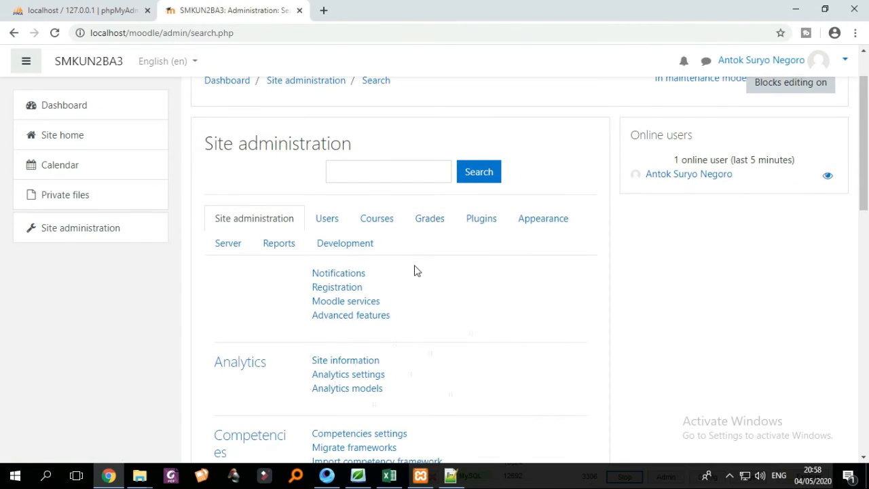
left_click(474, 224)
scroll(423, 252, "down", 2)
left_click(367, 170)
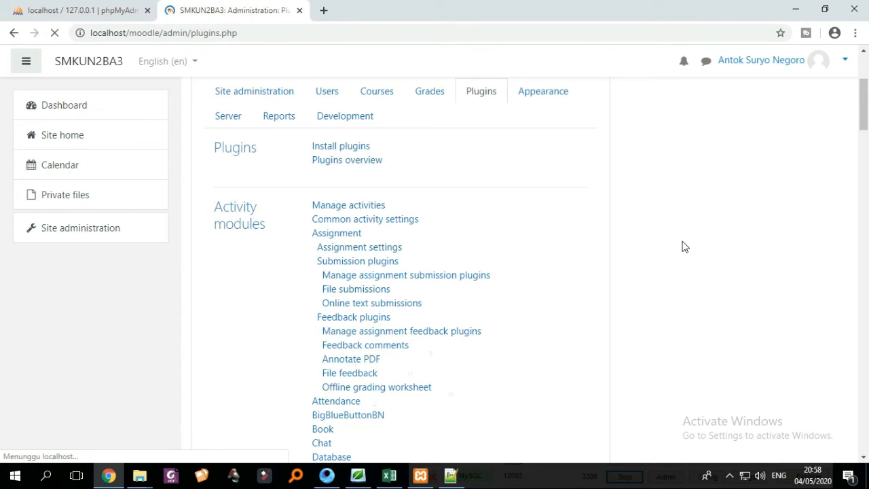
Uninstall the Moove theme from the Themes section of the Plugins overview and confirm its complete removal.
scroll(722, 253, "down", 10)
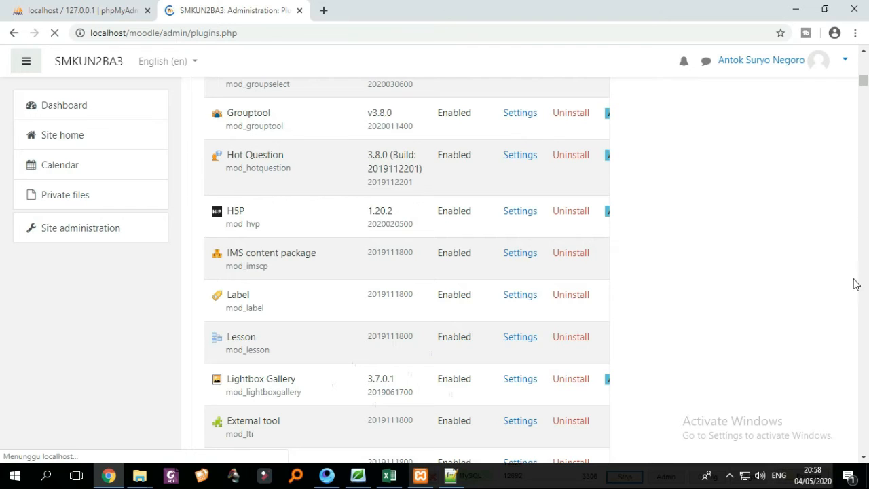
scroll(849, 283, "down", 12)
left_click_drag(864, 101, 862, 447)
scroll(553, 295, "up", 2)
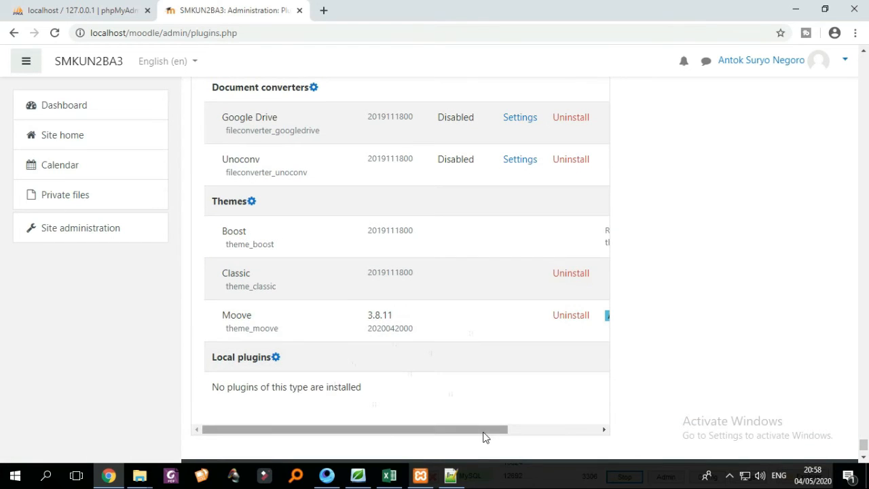
left_click_drag(496, 431, 353, 359)
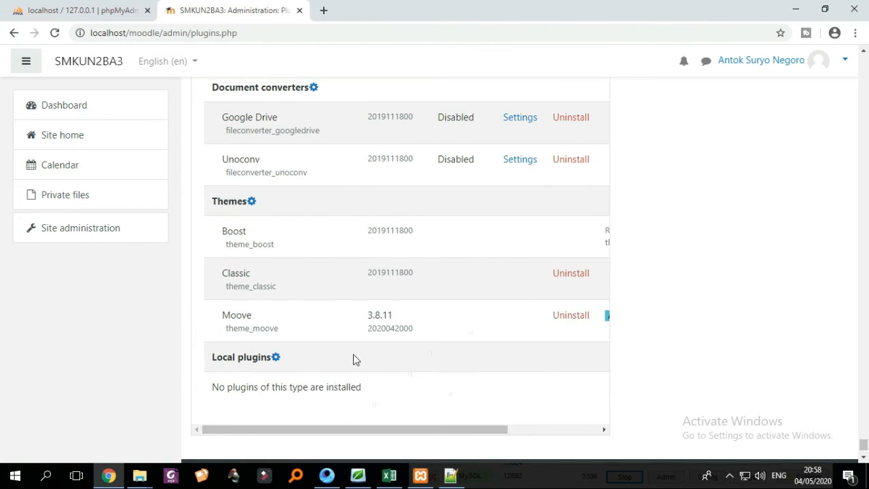
left_click_drag(408, 429, 516, 419)
left_click(455, 320)
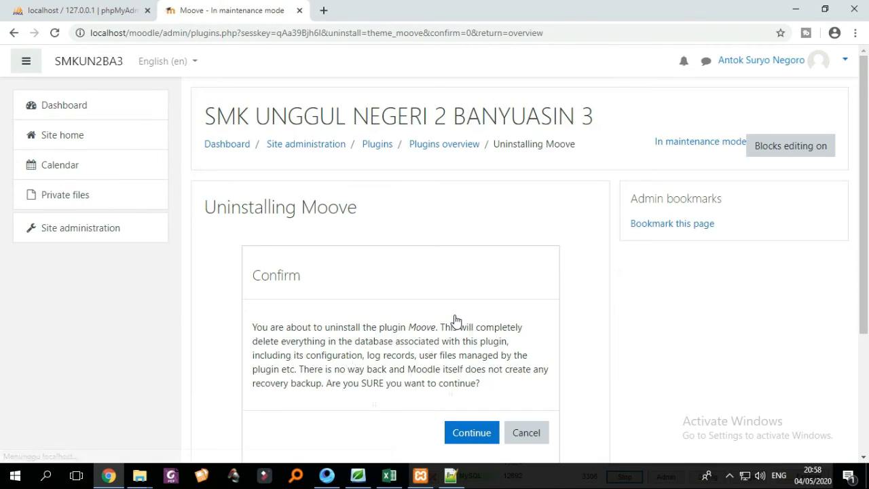
scroll(474, 354, "down", 2)
left_click(469, 311)
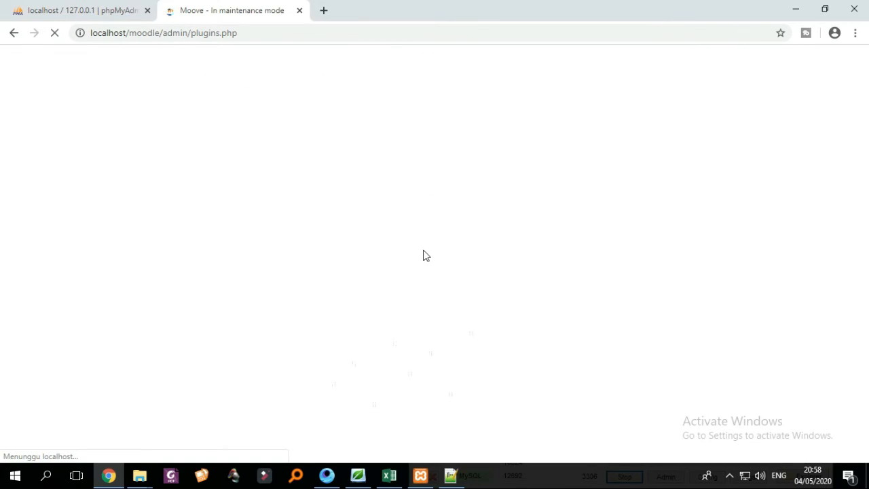
left_click(111, 320)
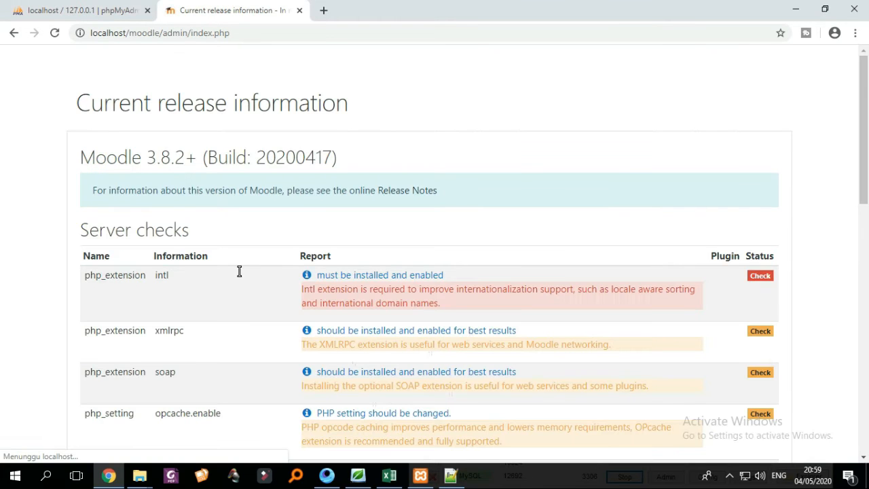
Examine the server checks and other checks on the Current release information page for unmet requirements.
scroll(238, 272, "down", 10)
scroll(240, 290, "down", 3)
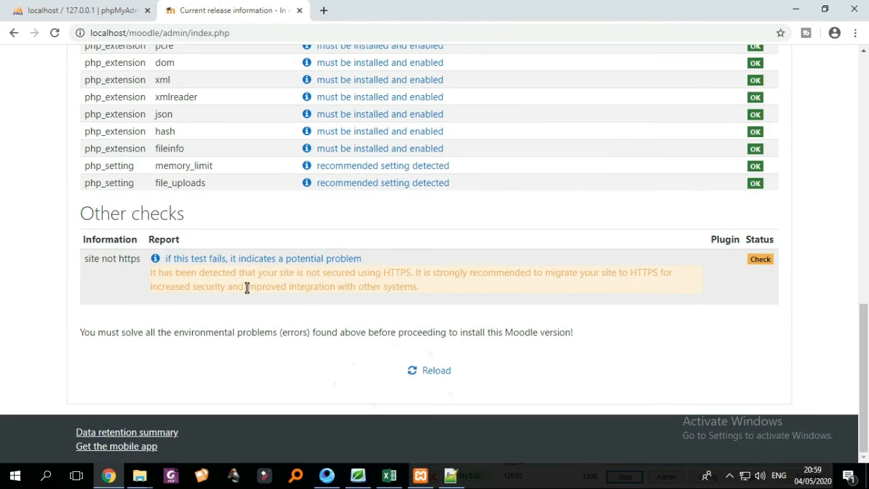
scroll(424, 332, "up", 13)
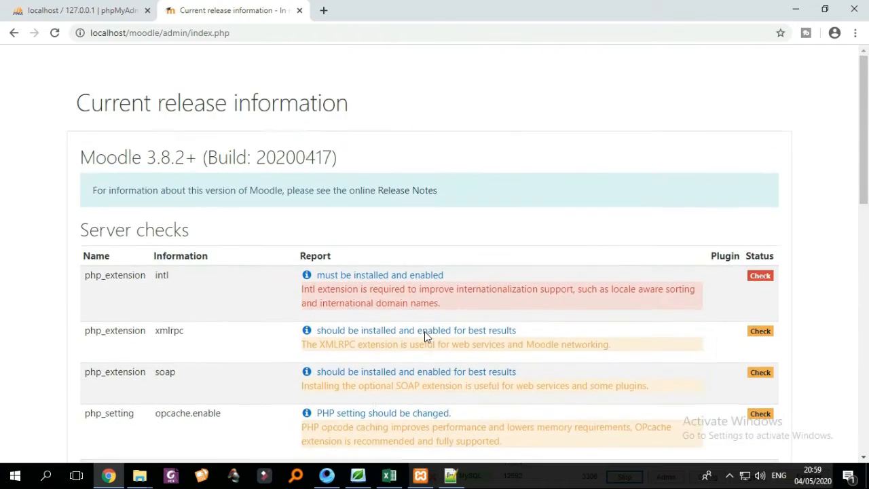
scroll(184, 307, "down", 4)
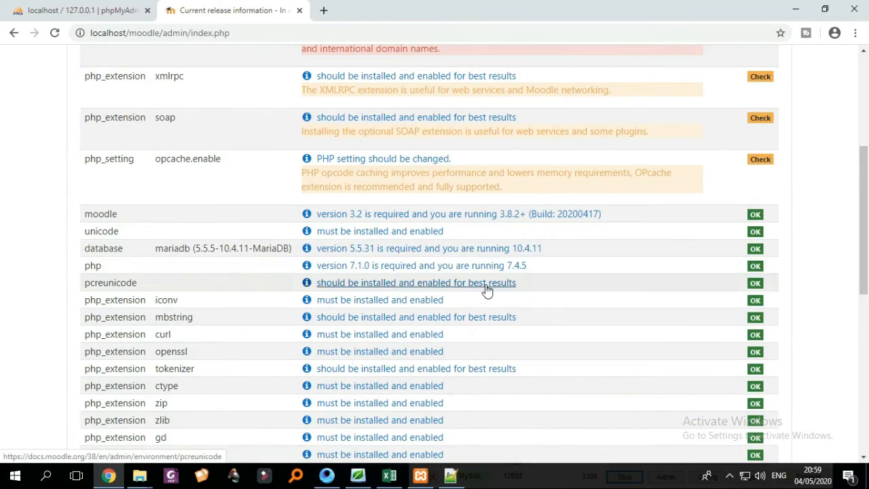
scroll(433, 292, "down", 4)
scroll(423, 290, "up", 8)
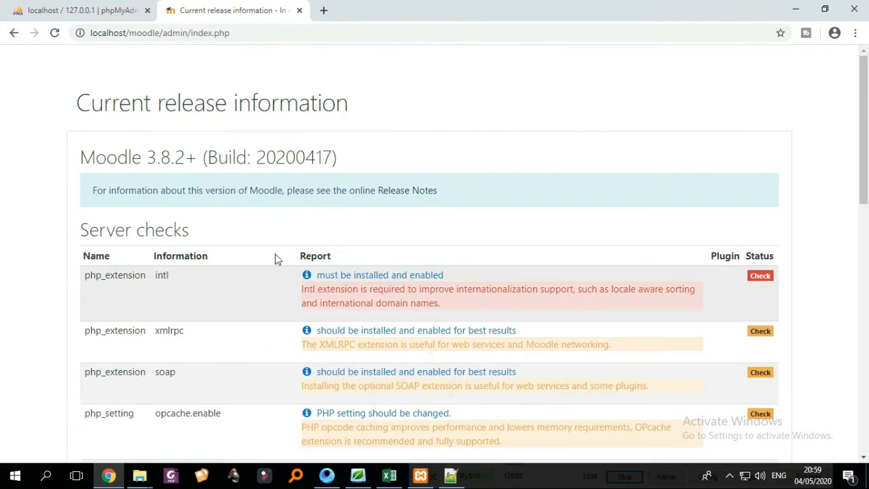
scroll(478, 252, "down", 8)
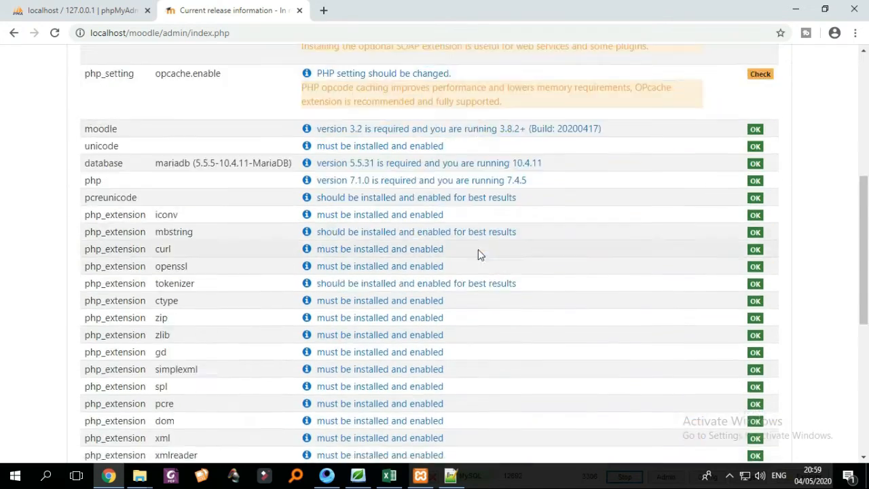
scroll(434, 340, "up", 8)
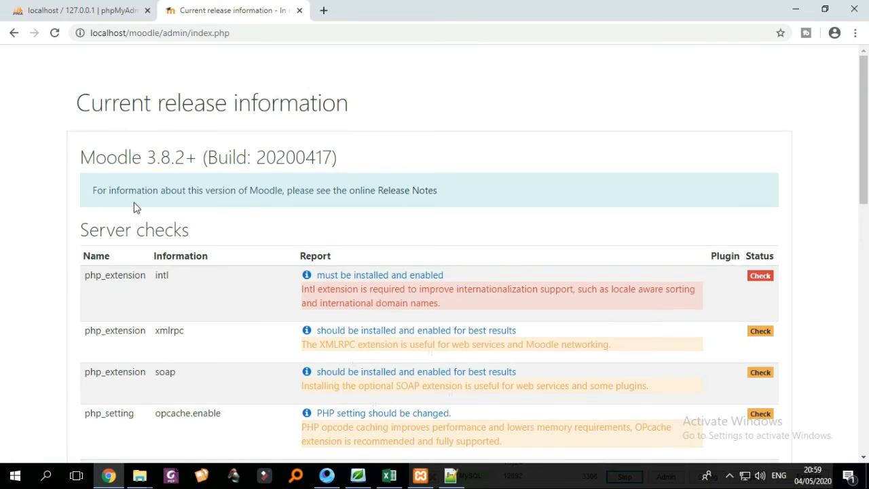
scroll(388, 267, "down", 8)
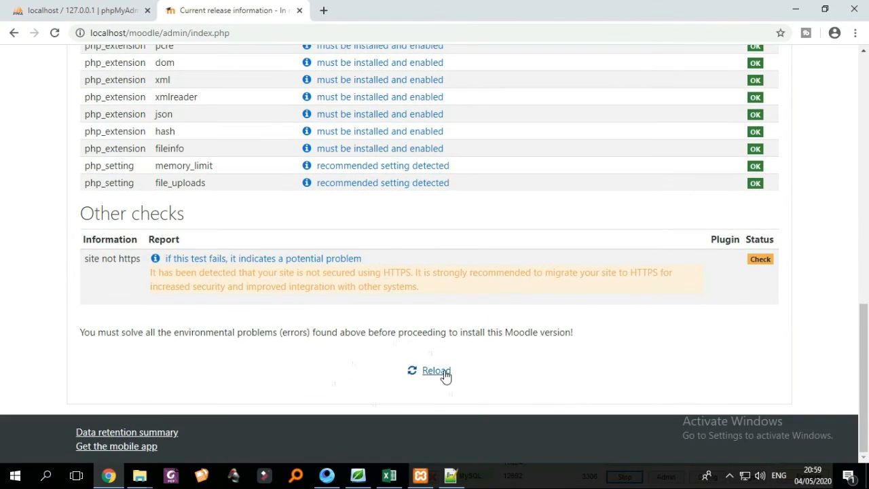
scroll(526, 340, "up", 7)
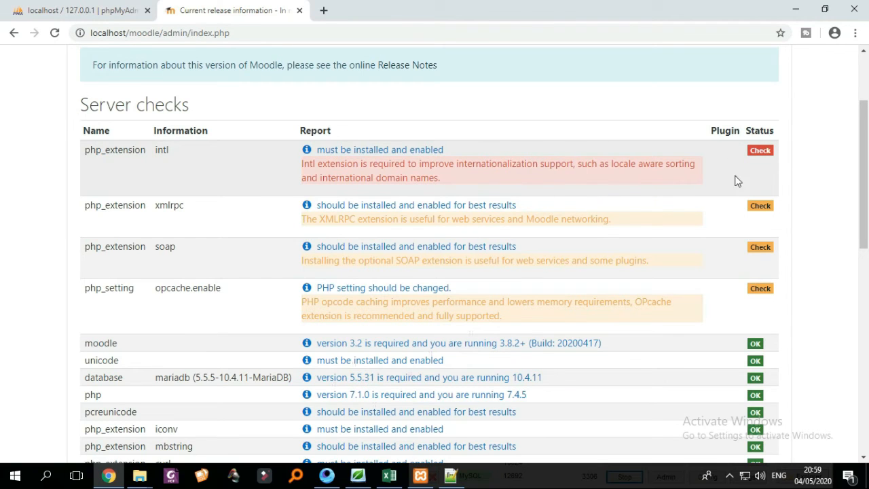
scroll(790, 221, "down", 8)
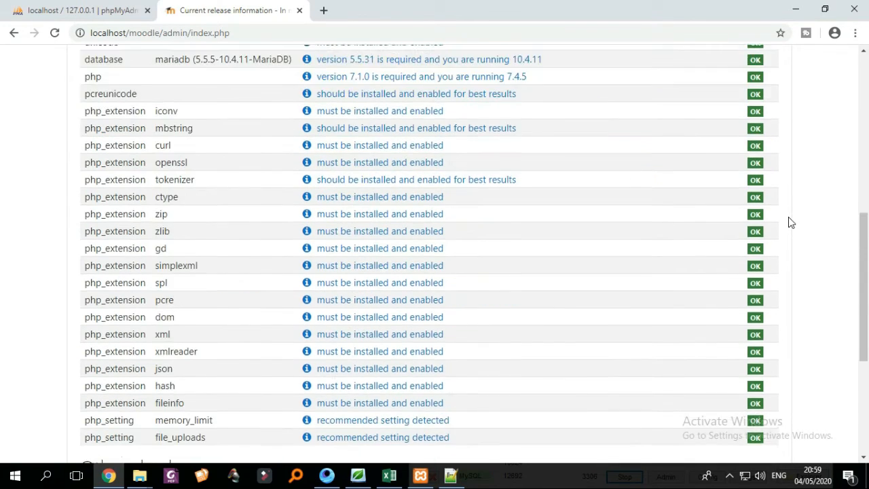
scroll(476, 374, "up", 2)
scroll(476, 320, "up", 8)
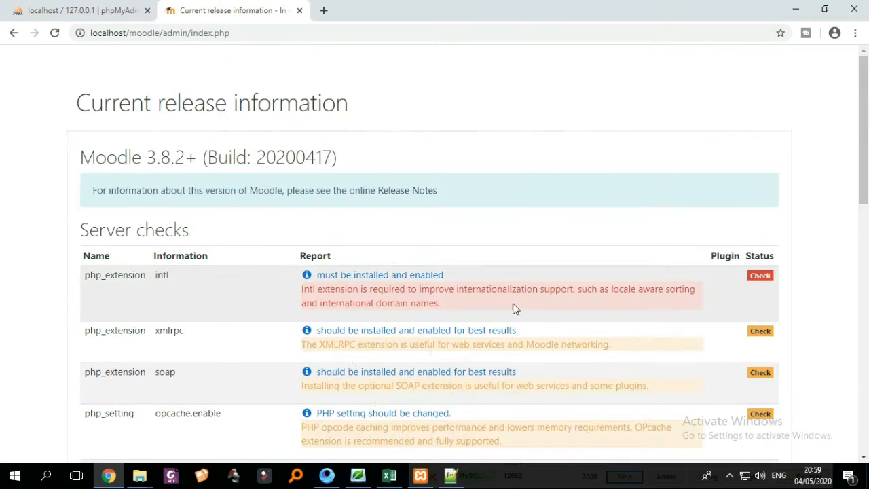
Open the Moodle documentation for the intl extension requirement in a separate window and bring up its MS Windows instructions.
left_click(406, 281)
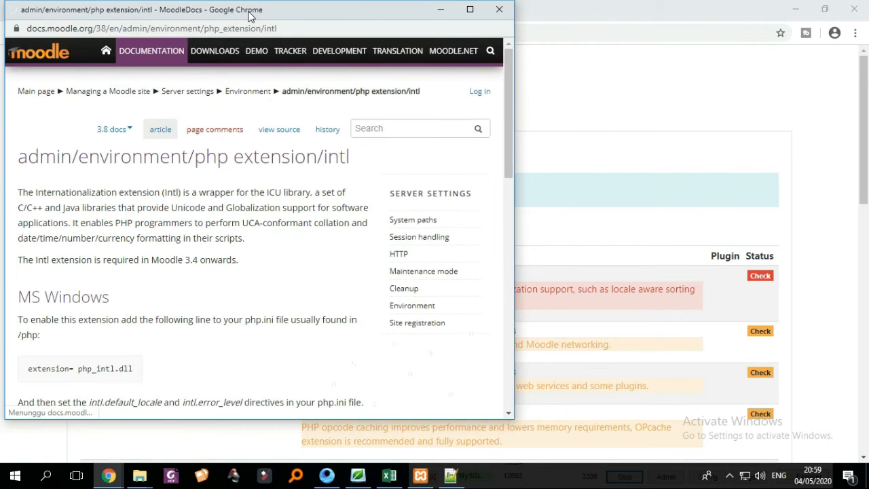
left_click_drag(249, 15, 558, 36)
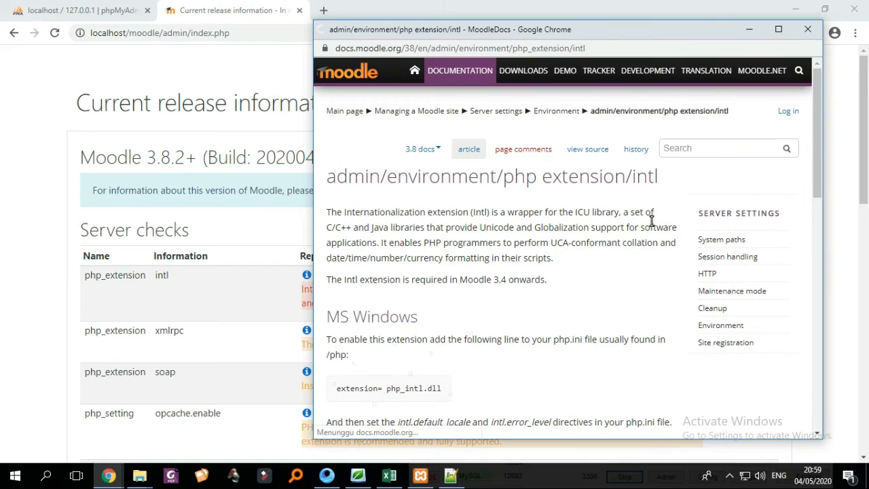
scroll(652, 220, "down", 3)
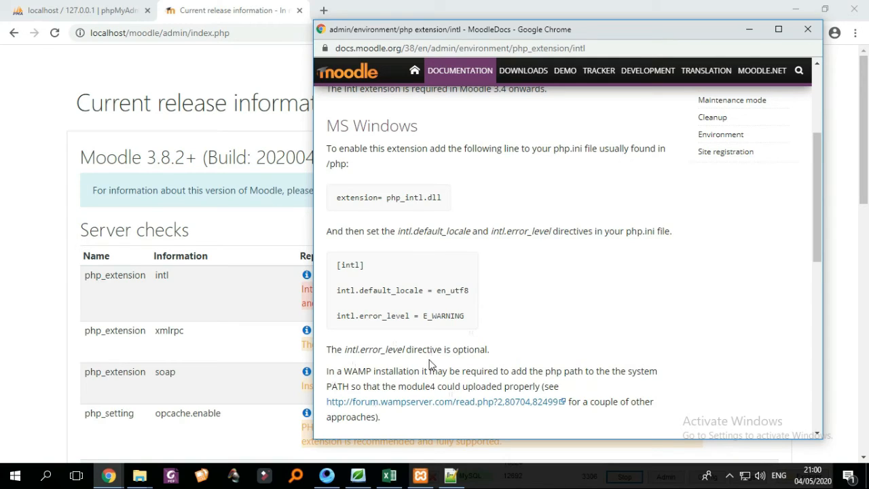
Switch to the XAMPP Control Panel, open Apache's PHP (php.ini) configuration file and place it beside the documentation.
left_click(420, 477)
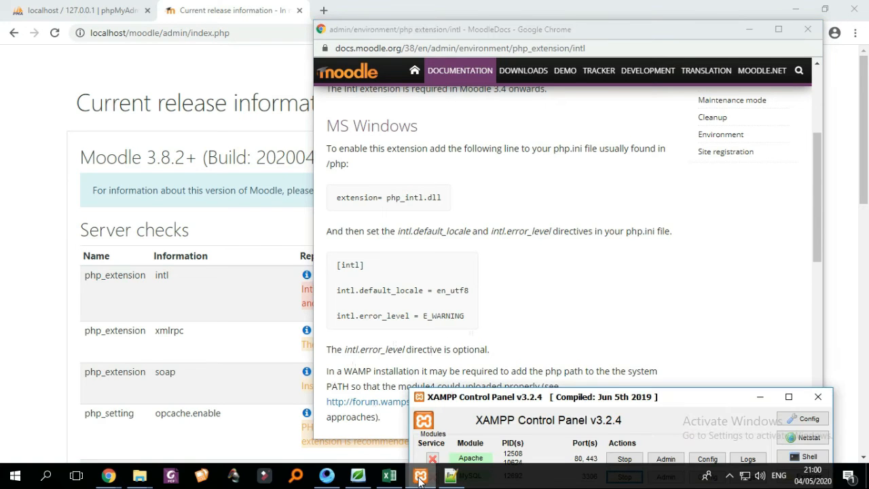
left_click_drag(499, 397, 125, 267)
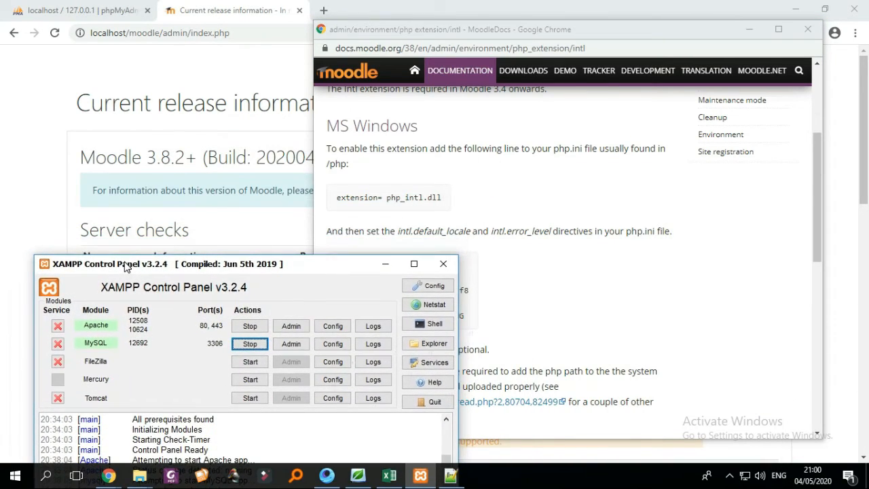
left_click(329, 328)
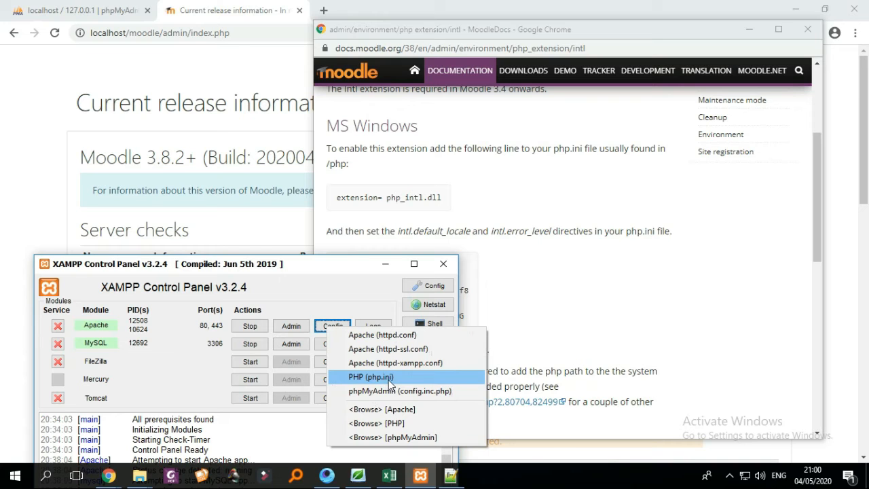
left_click(388, 380)
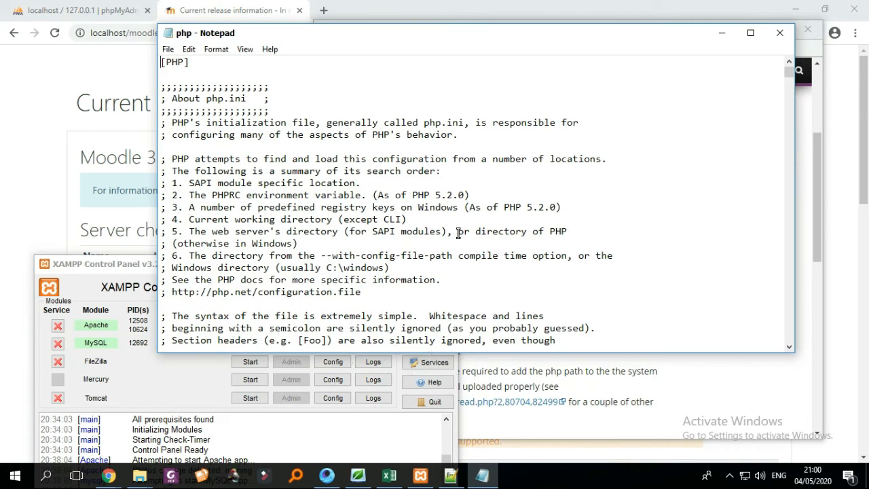
left_click(155, 264)
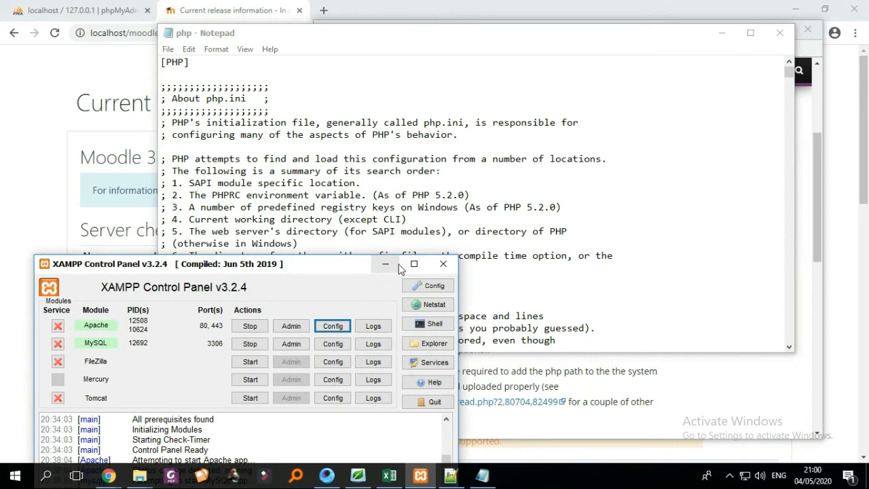
left_click_drag(556, 39, 446, 37)
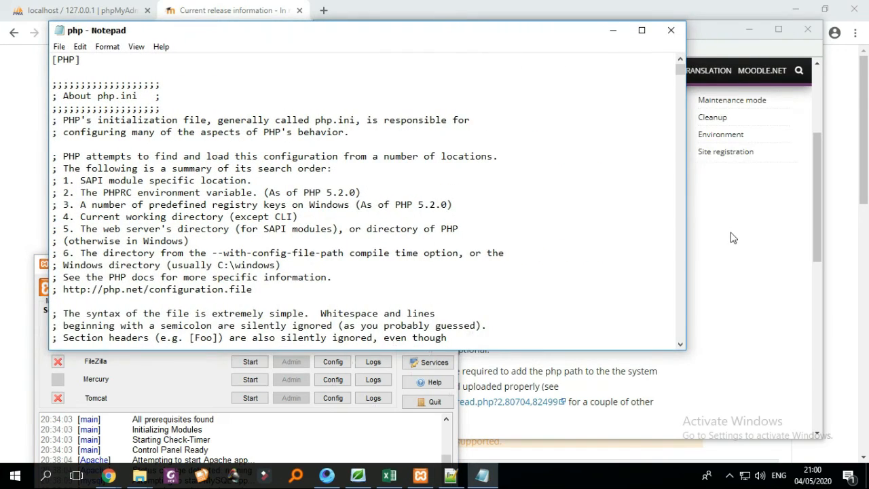
Look through the intl instructions and put the cursor at the end of php.ini, below the mssql.secure_connection line.
left_click(666, 246)
scroll(676, 251, "down", 9)
scroll(675, 253, "up", 10)
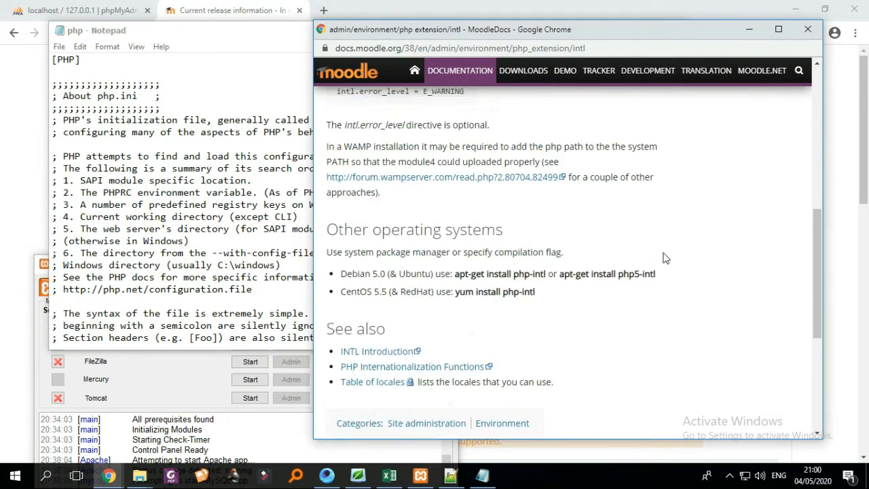
left_click(262, 256)
scroll(530, 261, "down", 10)
left_click_drag(682, 76, 680, 336)
scroll(411, 322, "up", 2)
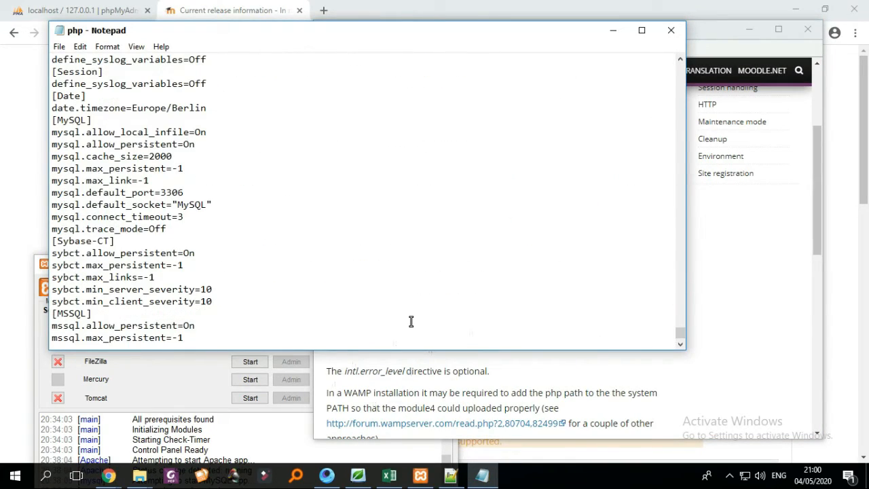
scroll(388, 302, "down", 2)
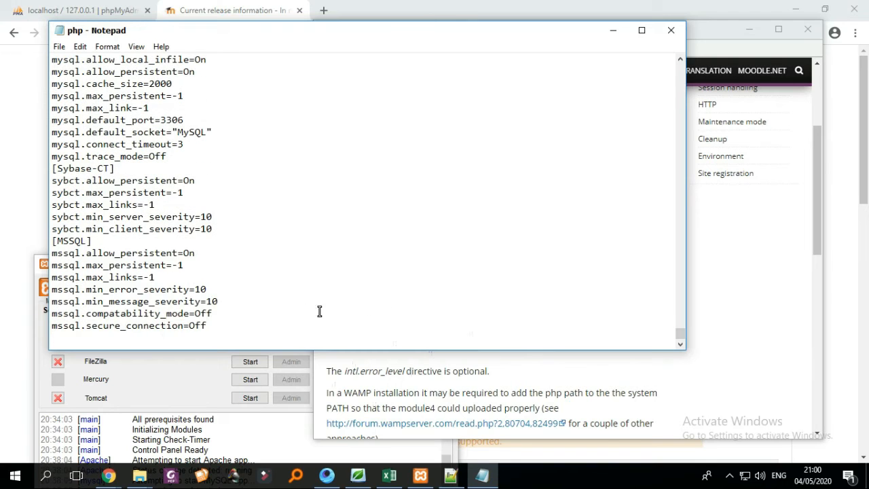
key("Down")
key("Down")
key("Down")
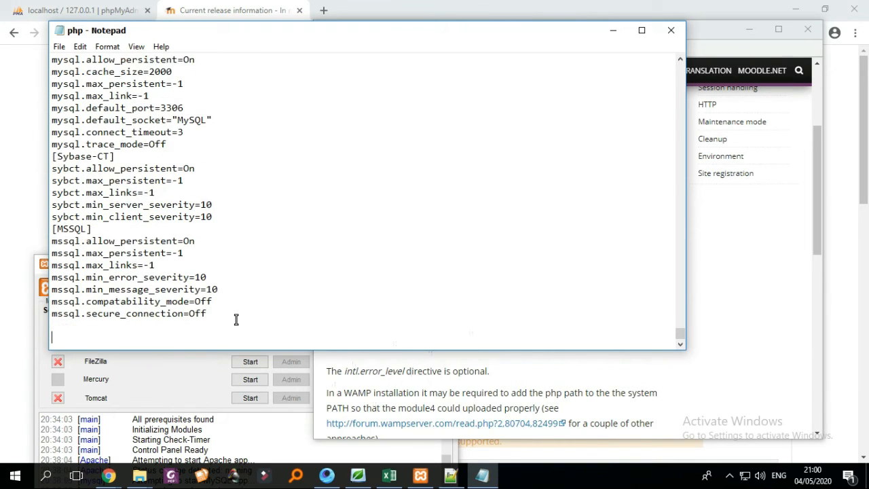
Copy the line "extension= php_intl.dll" from the documentation to the end of php.ini and start a new line below it.
left_click(693, 283)
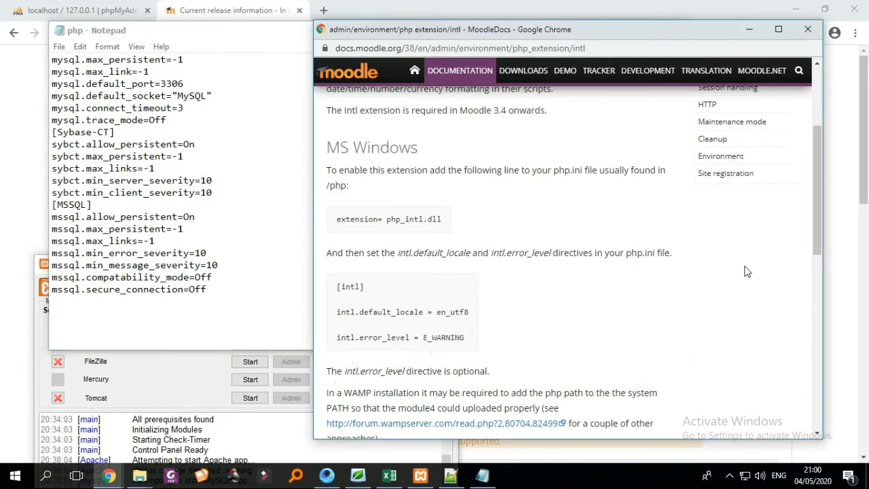
left_click_drag(447, 220, 325, 230)
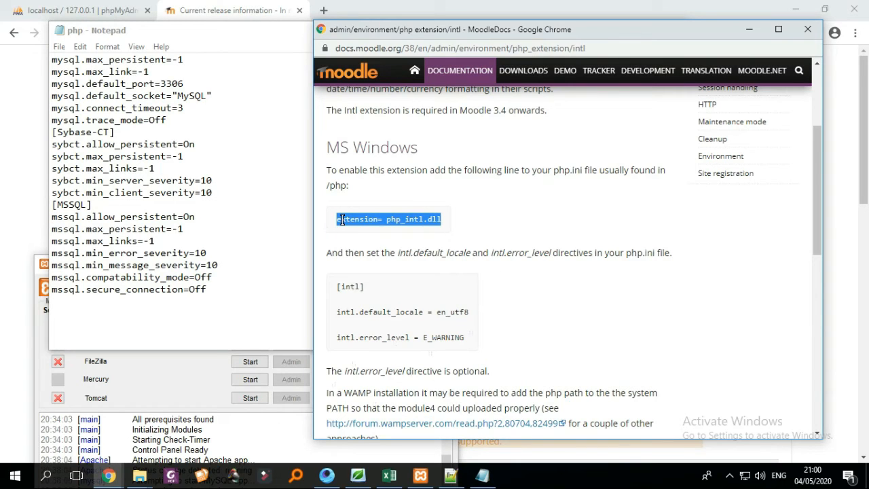
right_click(342, 219)
left_click(362, 229)
left_click(74, 320)
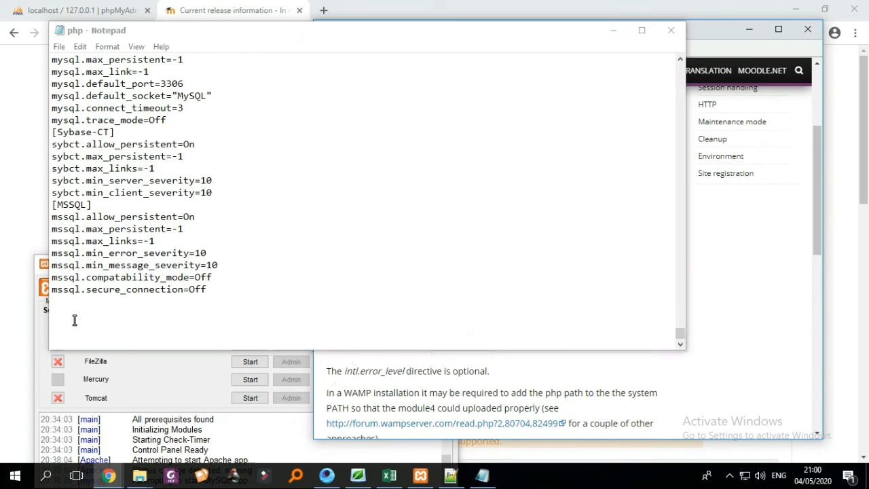
right_click(75, 320)
left_click(130, 199)
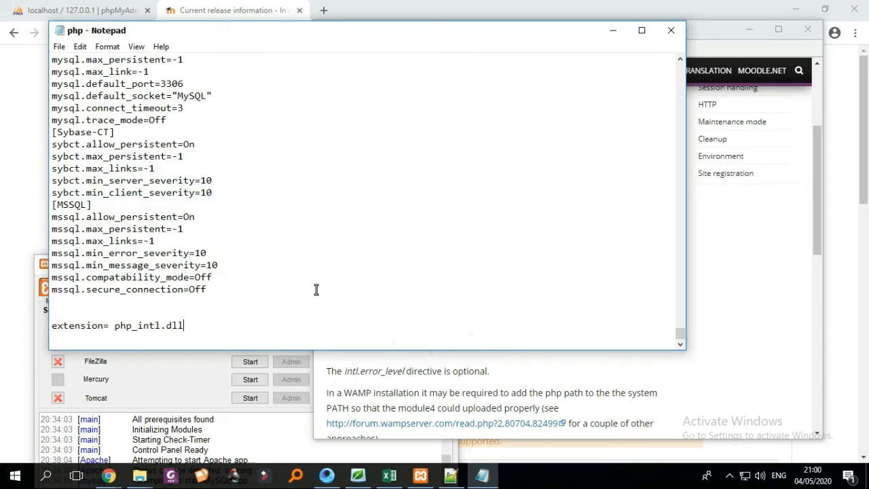
key("Return")
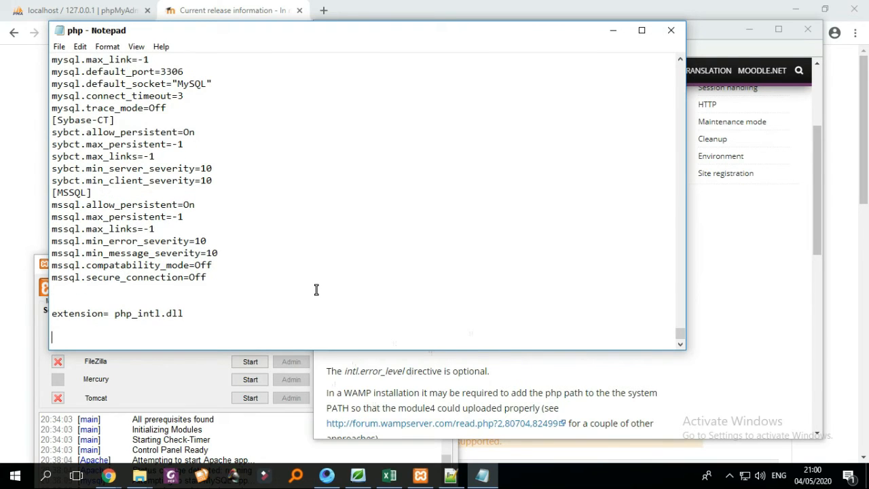
Copy the [intl] block with intl.default_locale = en_utf8 and intl.error_level = E_WARNING from the documentation to the end of php.ini.
left_click(757, 291)
scroll(369, 263, "down", 1)
left_click_drag(336, 224, 462, 274)
right_click(419, 248)
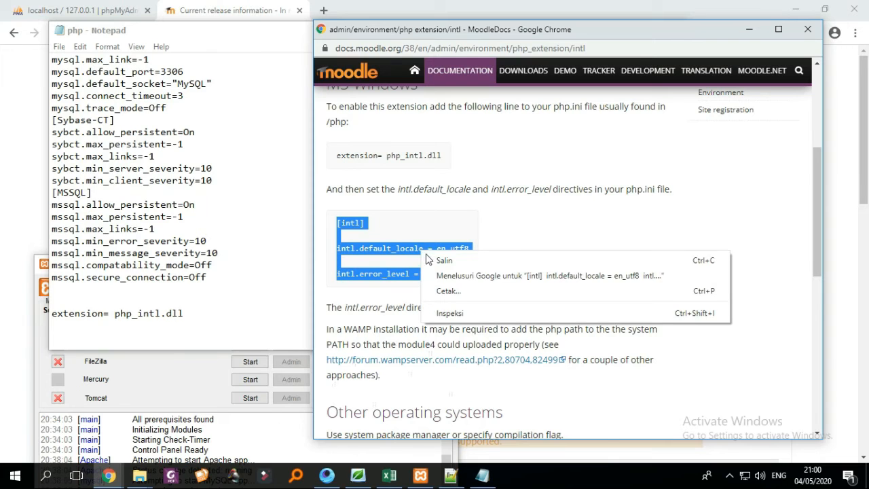
left_click(428, 260)
left_click(92, 332)
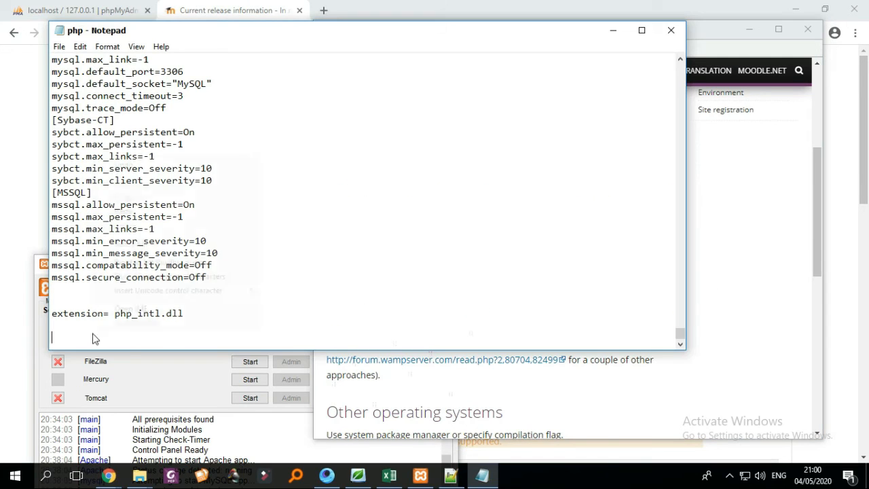
right_click(94, 333)
left_click(123, 211)
scroll(341, 258, "down", 1)
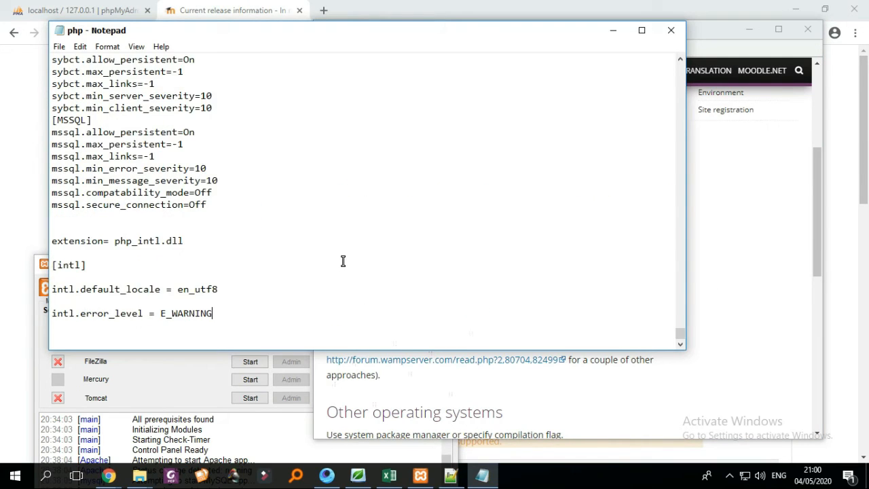
scroll(341, 258, "up", 2)
scroll(578, 295, "down", 2)
Check the remaining intl instructions, save php.ini, and close the intl documentation window.
left_click(795, 280)
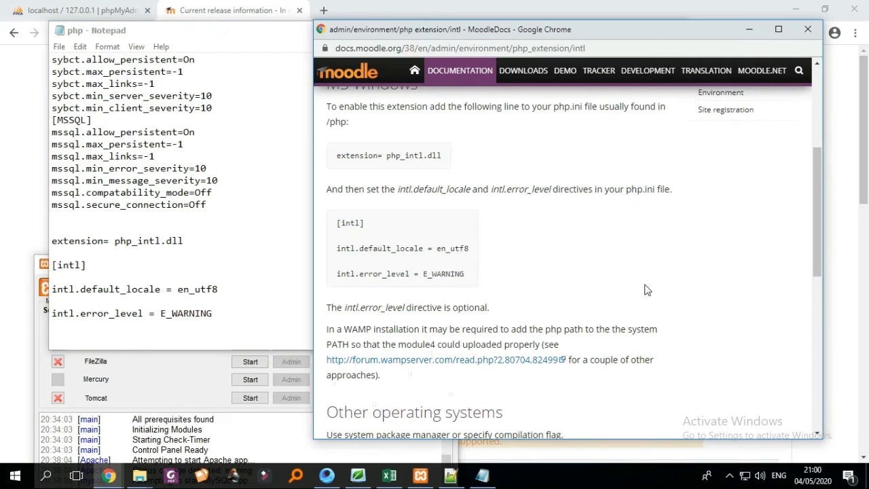
scroll(532, 240, "down", 1)
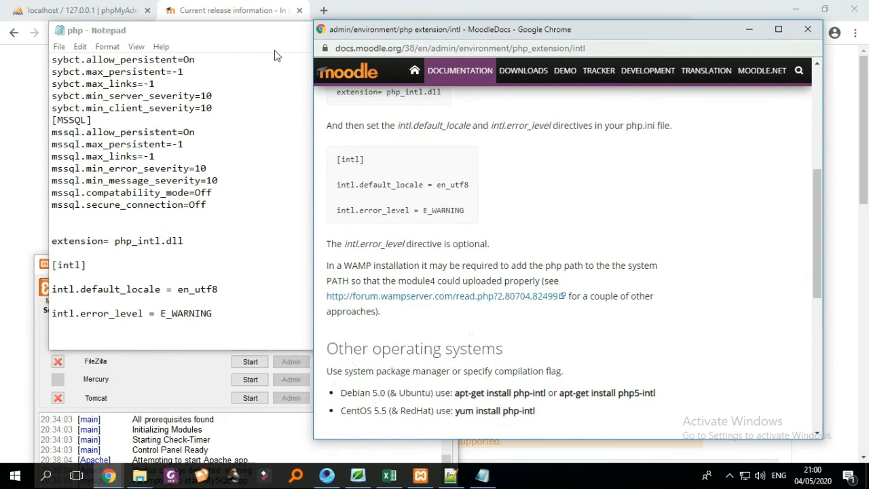
left_click(207, 34)
left_click(59, 46)
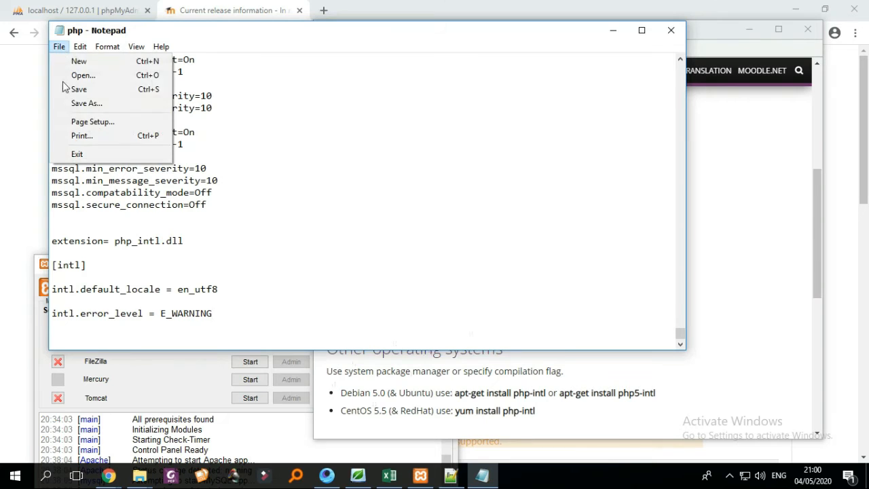
left_click(76, 89)
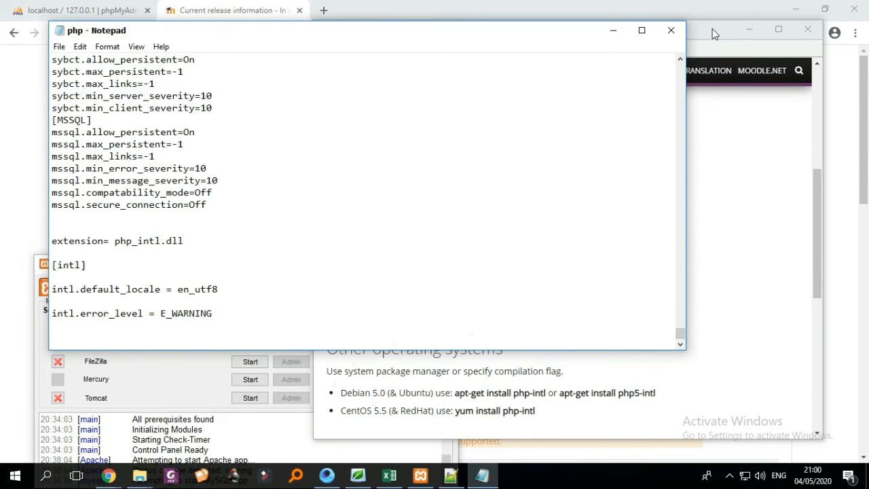
left_click(713, 29)
left_click(808, 29)
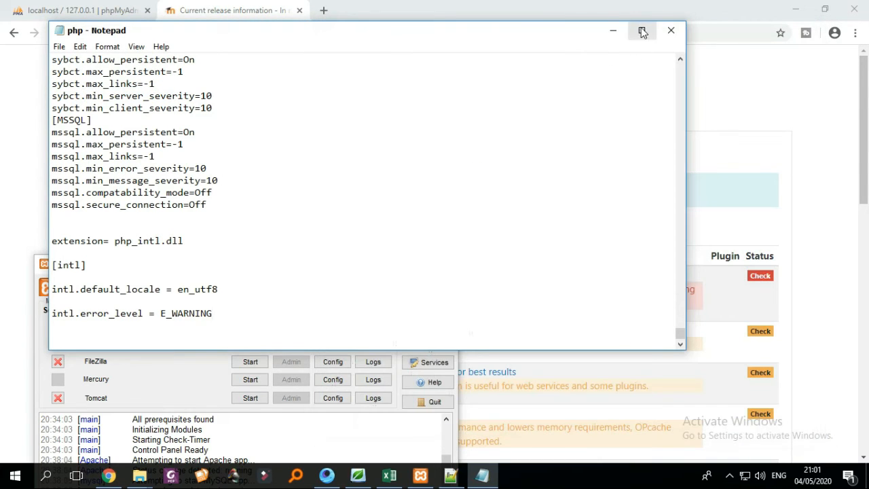
Review the server checks list in the browser, save php.ini once more and return to the browser.
left_click(585, 19)
scroll(558, 249, "down", 2)
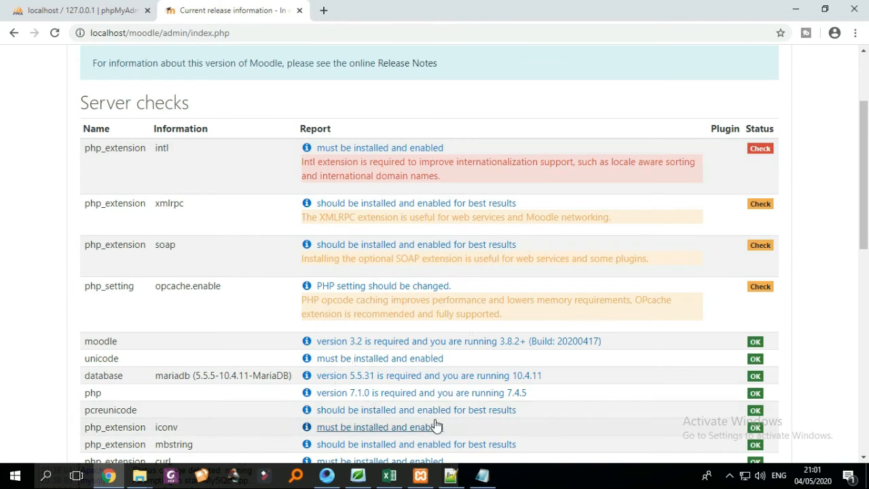
left_click(482, 475)
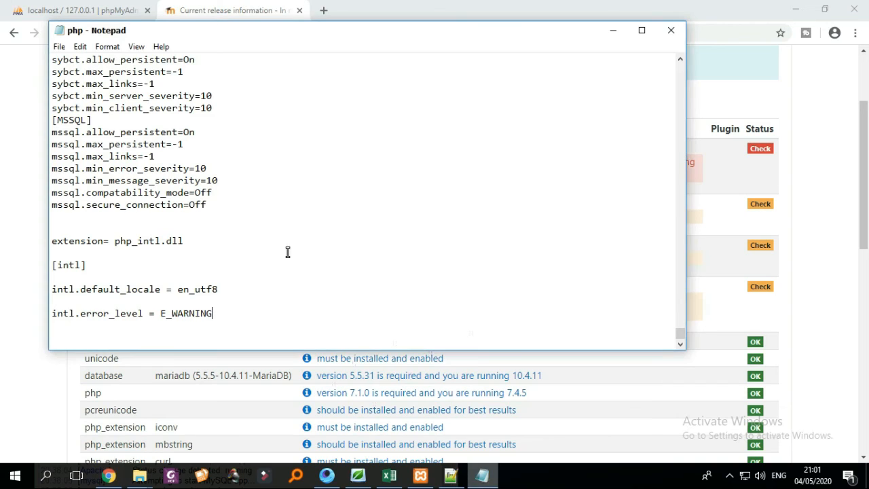
left_click(59, 46)
left_click(62, 89)
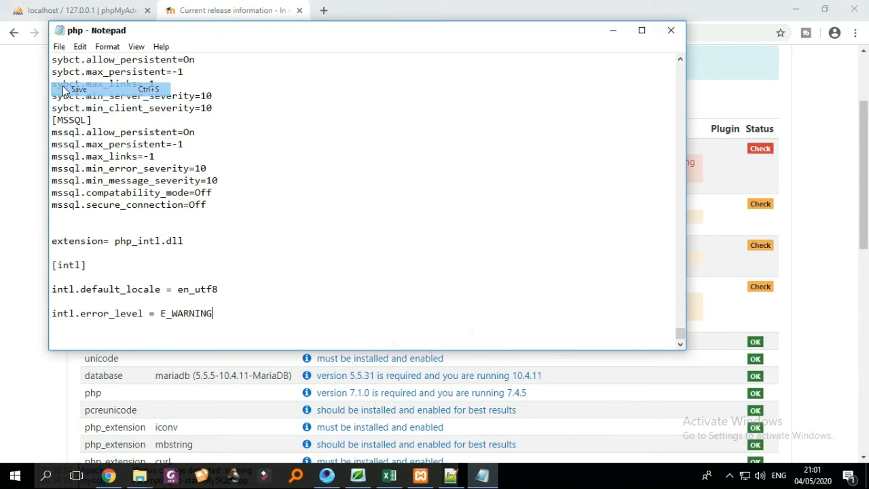
left_click(500, 9)
Restart both Apache and MySQL from the XAMPP Control Panel.
left_click(423, 475)
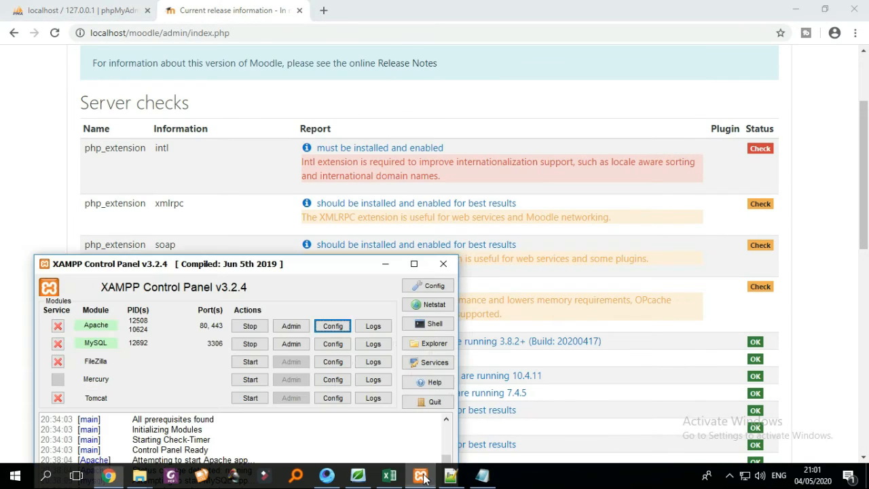
left_click(250, 329)
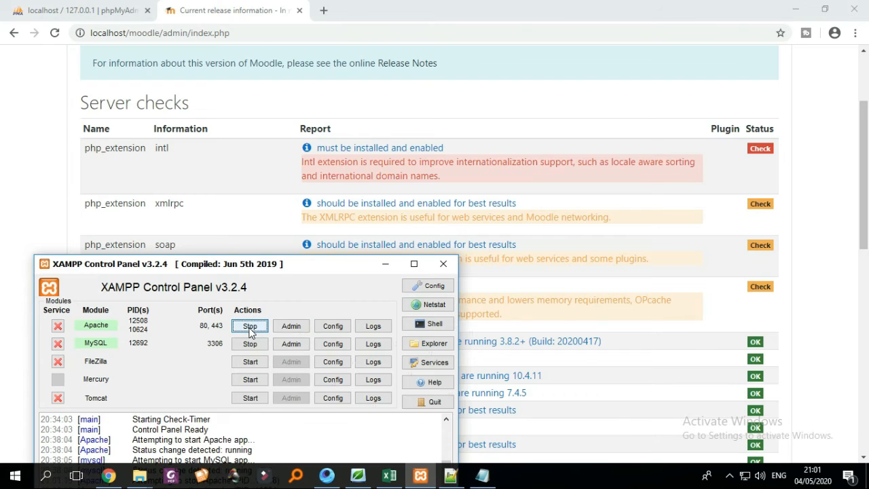
left_click(250, 345)
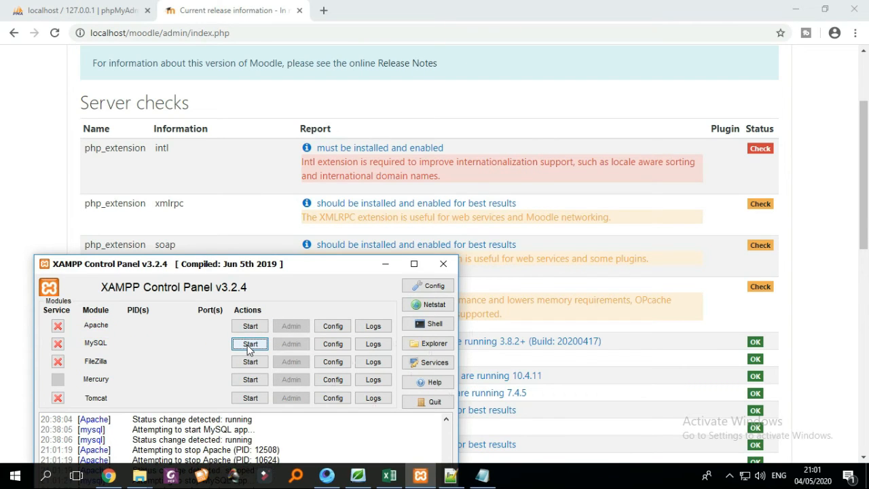
left_click(250, 345)
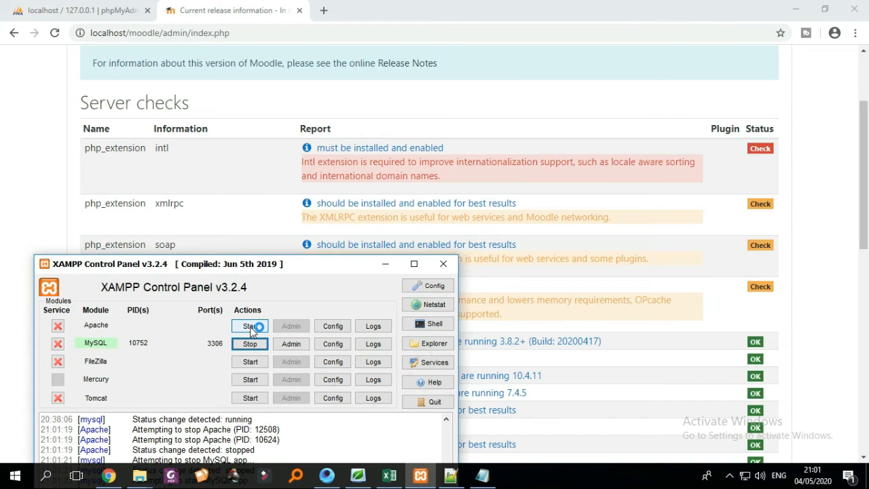
left_click(250, 328)
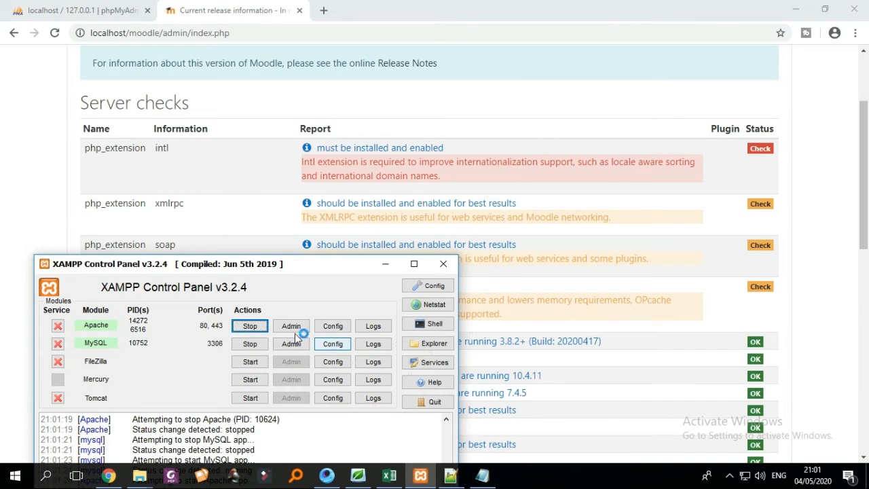
Reload the Moodle release information page and examine the server checks, including the intl extension's status.
left_click(385, 4)
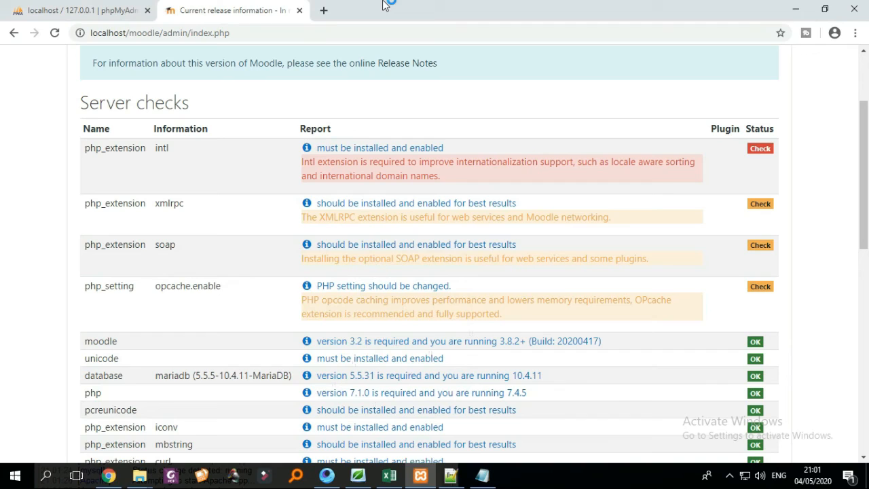
left_click(55, 33)
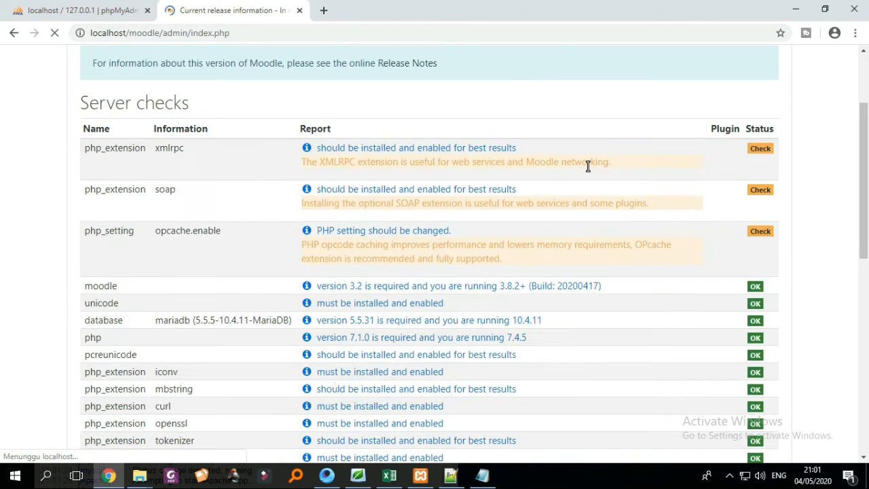
scroll(589, 167, "down", 8)
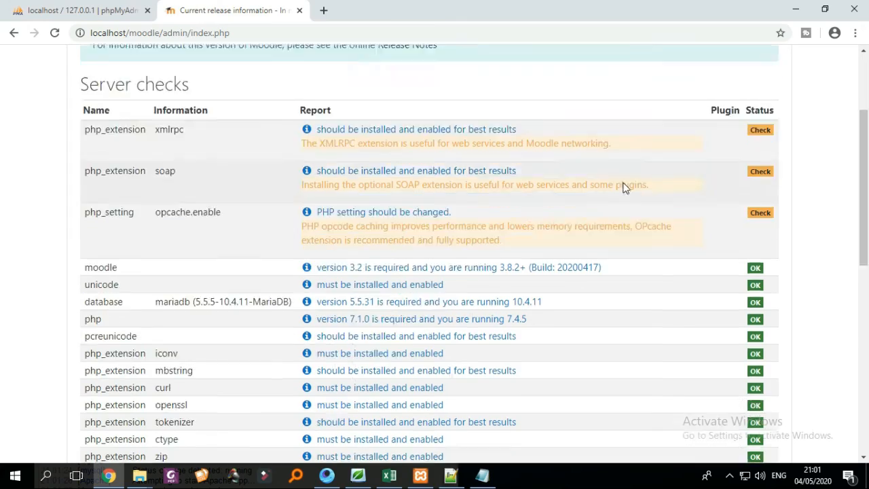
scroll(627, 218, "up", 8)
scroll(581, 239, "up", 3)
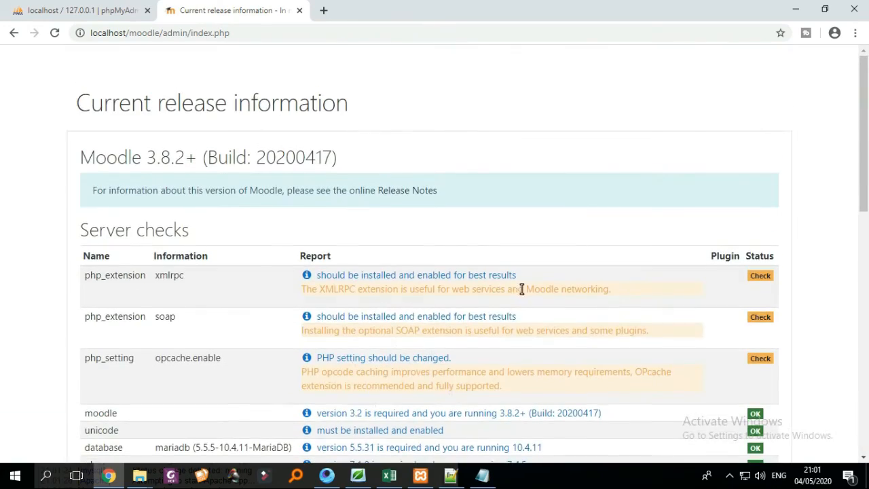
scroll(572, 320, "down", 10)
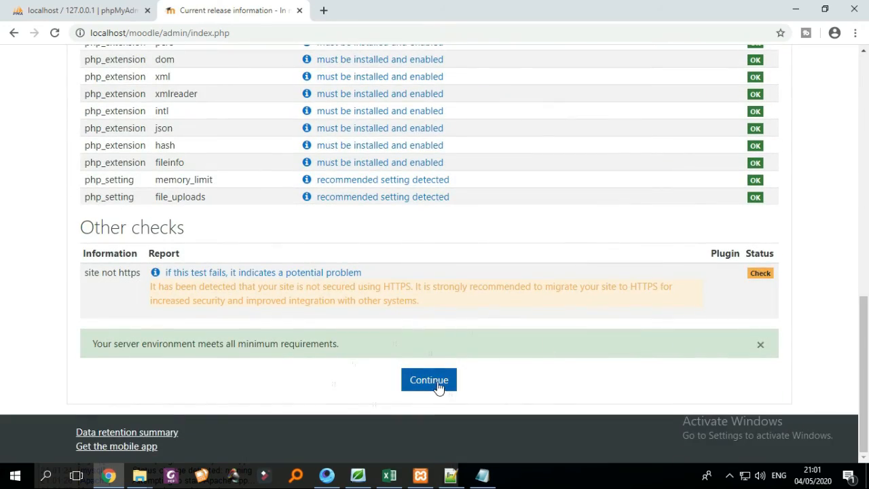
scroll(456, 289, "up", 7)
scroll(456, 290, "up", 1)
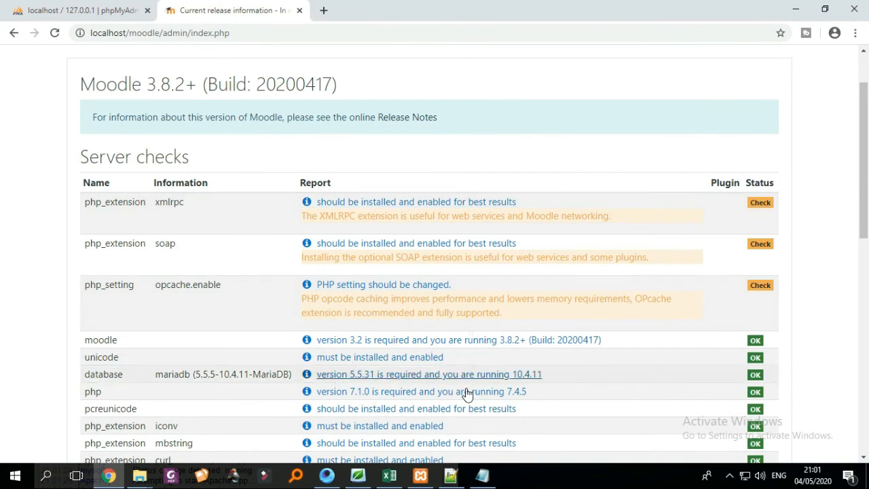
Switch to php.ini in Notepad, move its window lower, and add three new lines after the intl.error_level line.
left_click(483, 476)
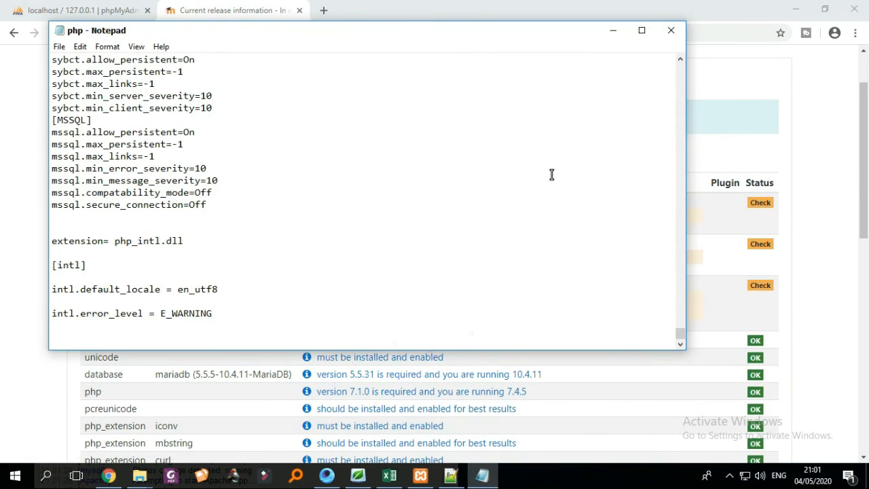
left_click_drag(523, 42, 538, 141)
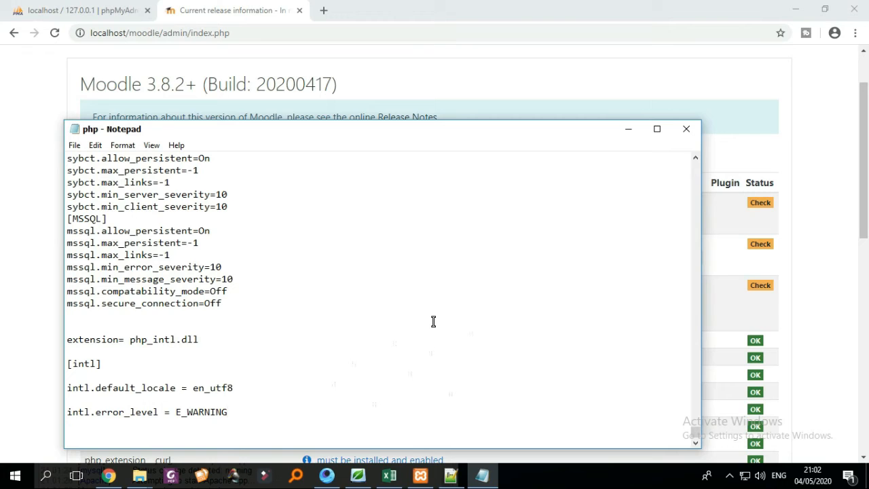
key("Return")
key("Return")
key("Return")
left_click(521, 98)
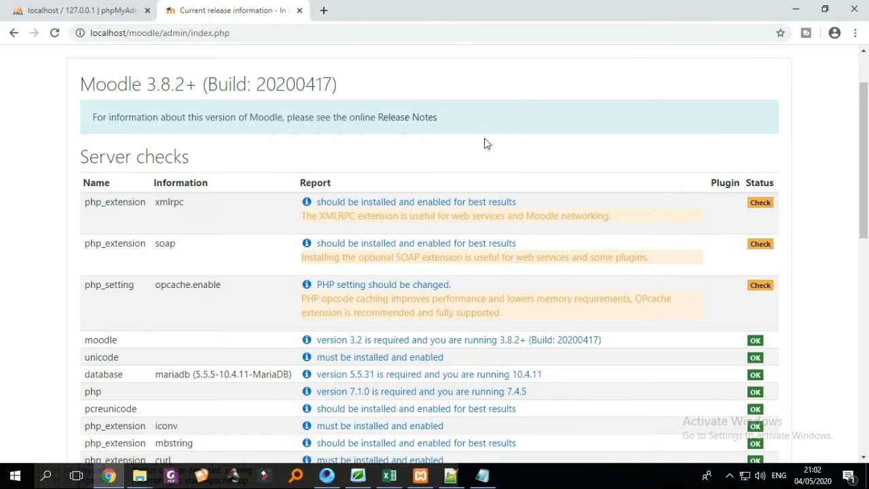
left_click(417, 203)
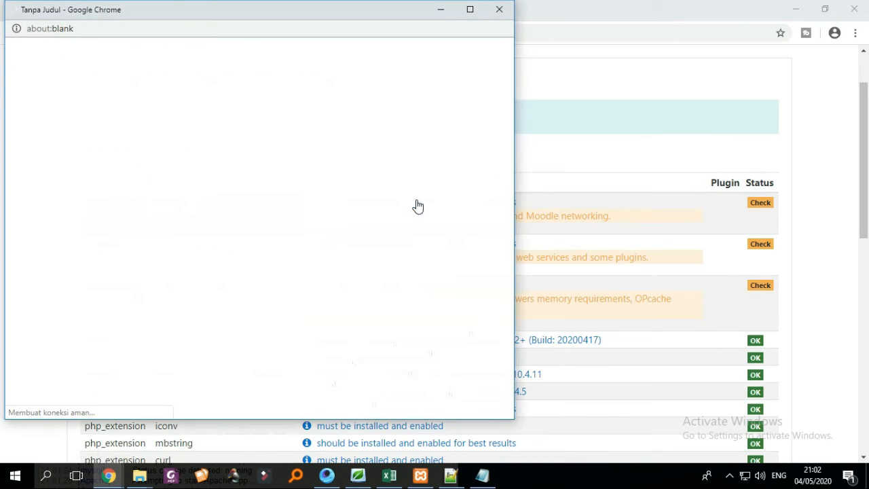
scroll(392, 197, "down", 2)
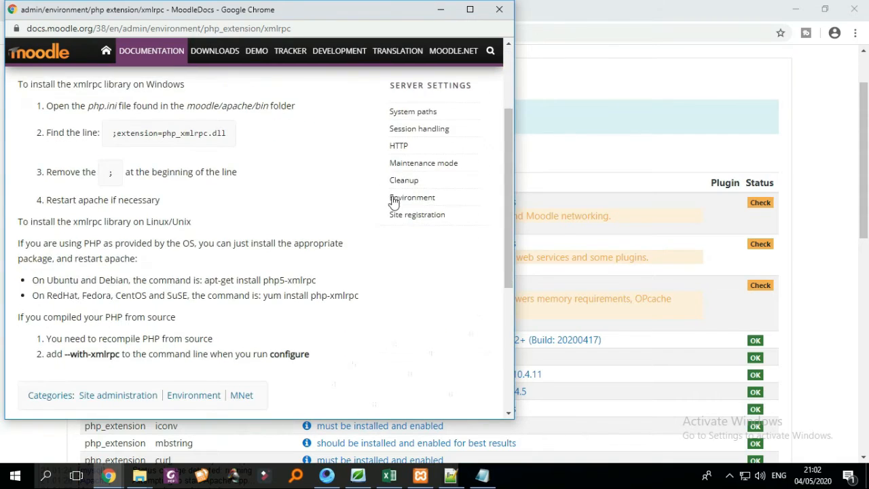
scroll(288, 220, "up", 2)
scroll(289, 219, "down", 3)
scroll(290, 221, "down", 2)
scroll(291, 220, "up", 5)
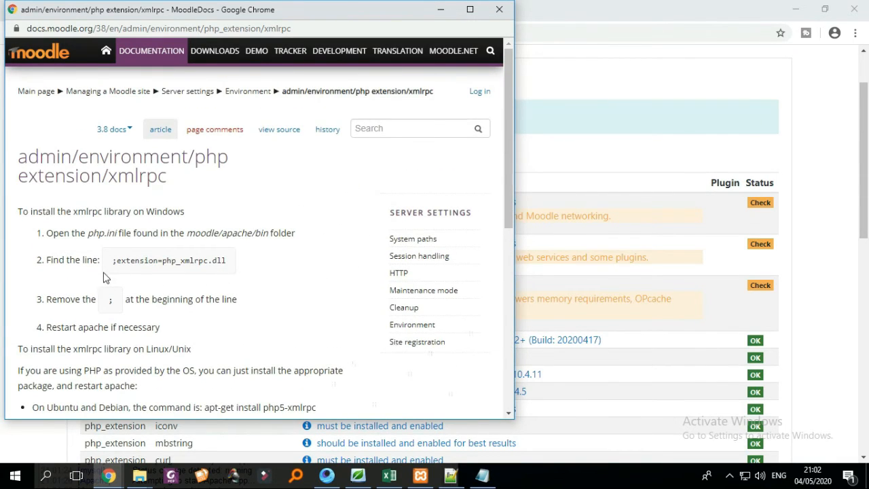
Copy "extension=php_xmlrpc.dll" without the leading semicolon from the documentation to the end of php.ini.
left_click_drag(230, 267, 117, 265)
key("ctrl+c")
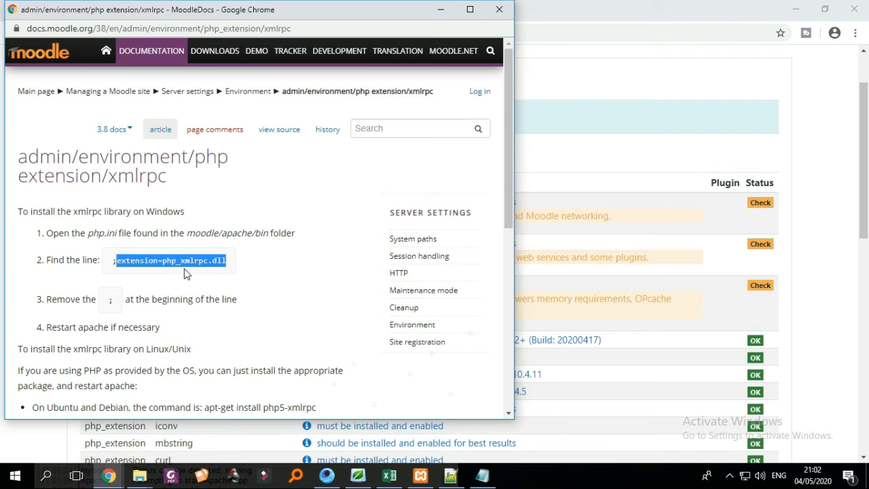
left_click(220, 261)
left_click_drag(230, 265, 120, 269)
right_click(156, 262)
left_click(167, 270)
left_click(481, 477)
scroll(446, 321, "down", 1)
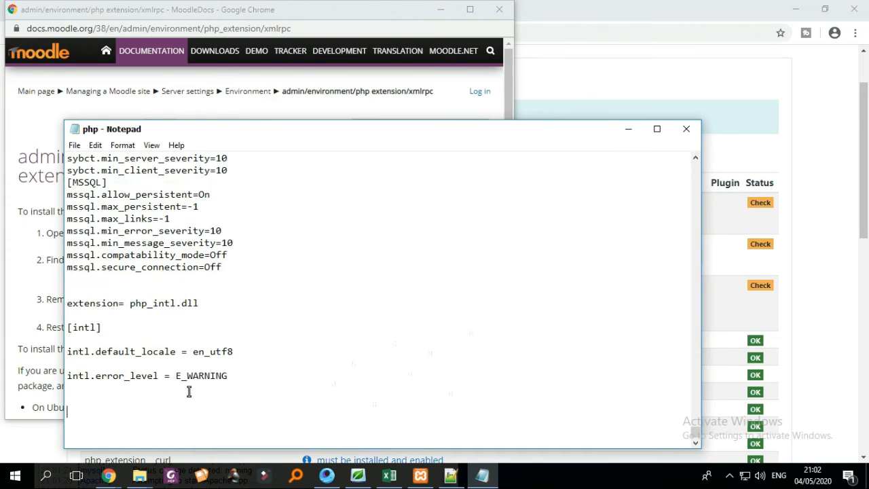
right_click(166, 405)
left_click(219, 285)
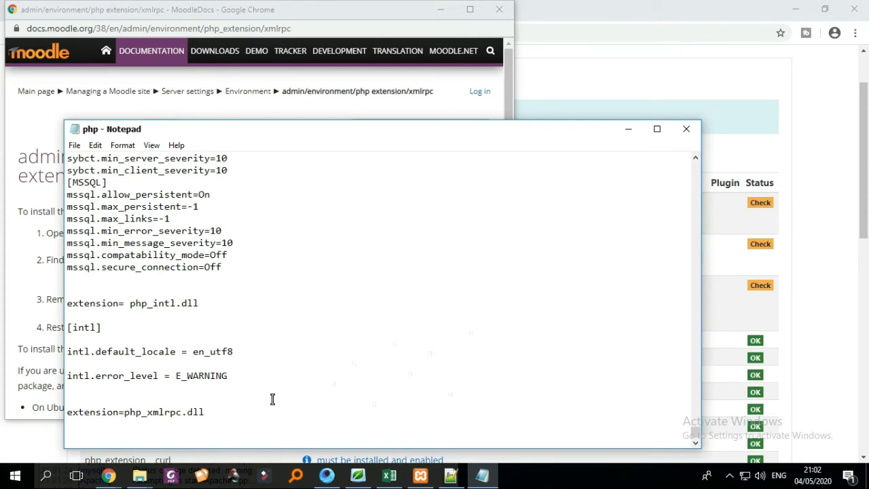
Close the xmlrpc documentation, move the php.ini window clear of the server checks, and open the soap extension's documentation.
left_click(352, 13)
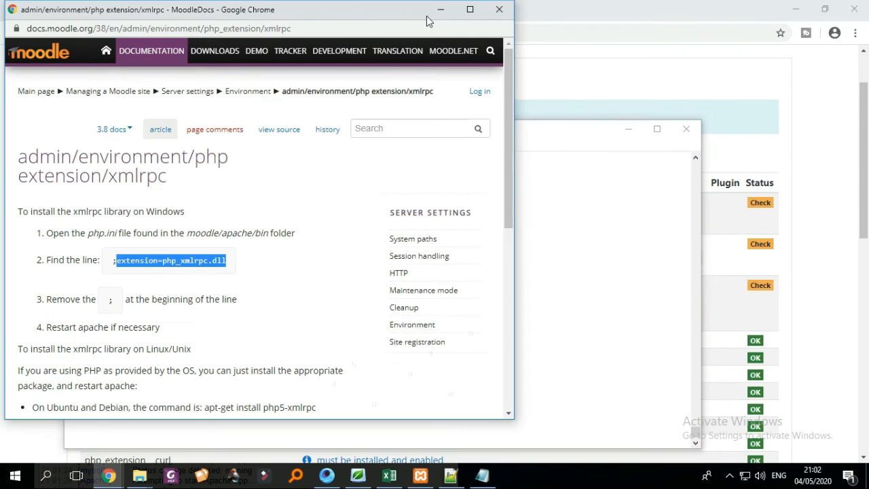
left_click(499, 10)
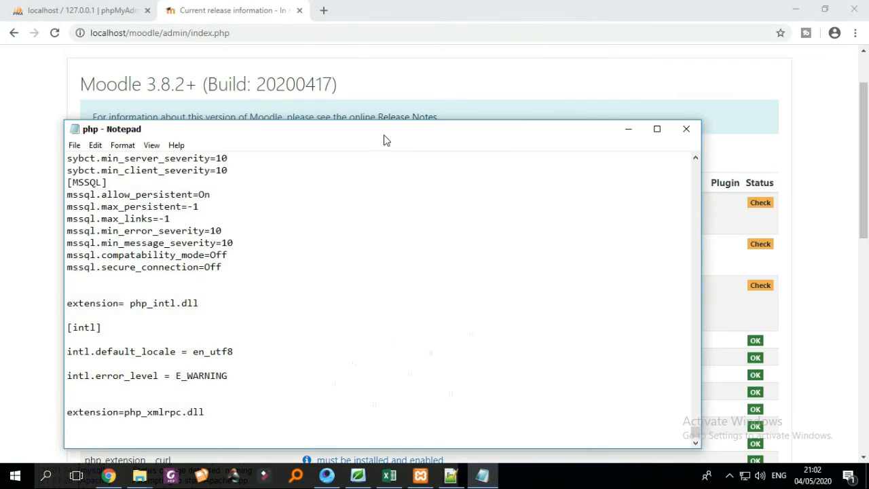
left_click_drag(385, 133, 438, 298)
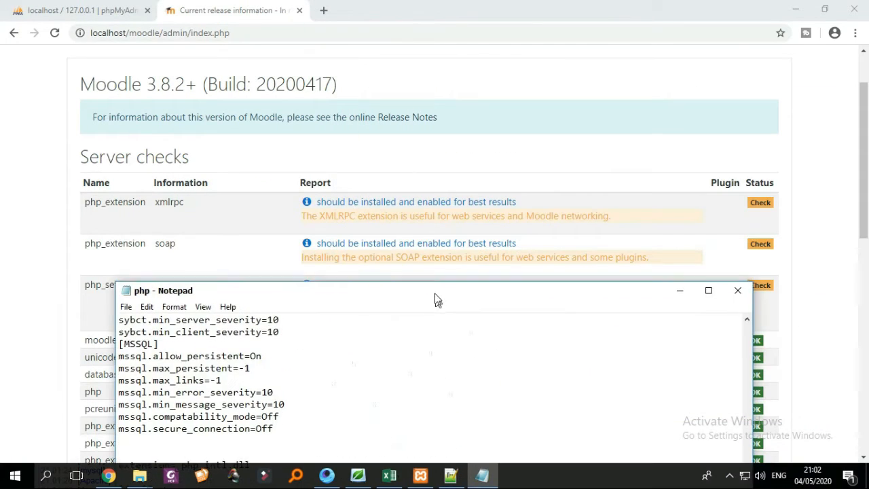
left_click(435, 245)
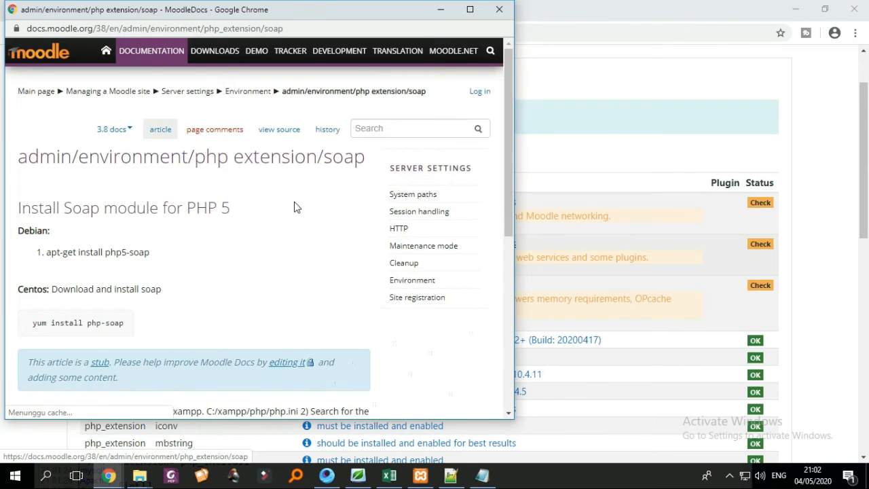
Read the Windows installation instructions in the soap extension's documentation.
scroll(297, 208, "down", 3)
scroll(297, 209, "up", 2)
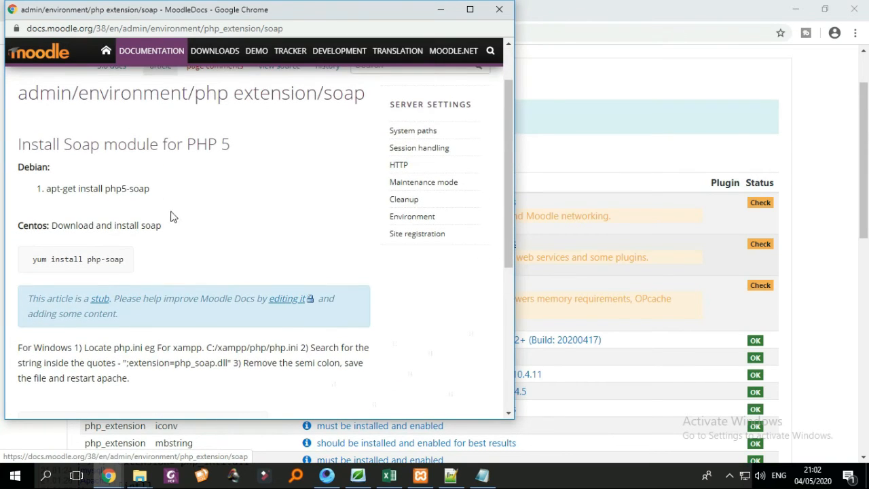
scroll(203, 208, "down", 4)
scroll(209, 208, "up", 3)
scroll(110, 246, "up", 1)
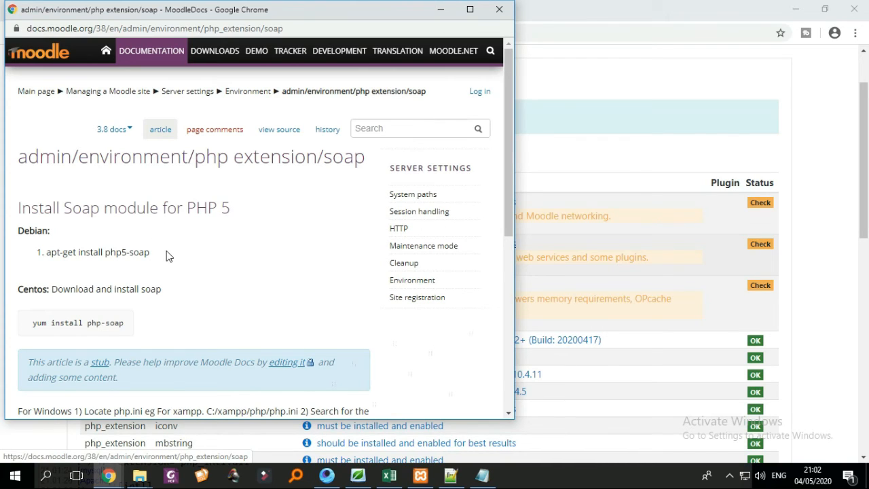
scroll(184, 258, "down", 5)
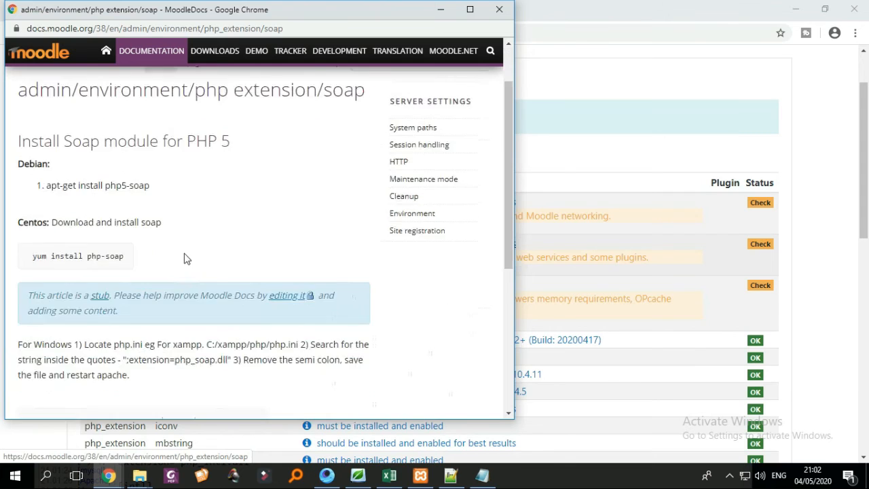
scroll(205, 257, "up", 2)
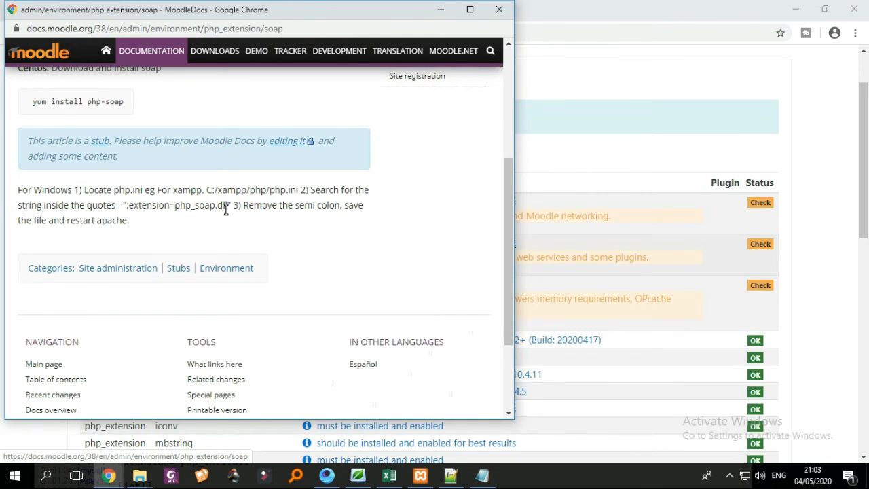
Copy "extension=php_soap.dll" without the leading semicolon from the documentation to the end of php.ini in Notepad.
left_click_drag(226, 205, 129, 207)
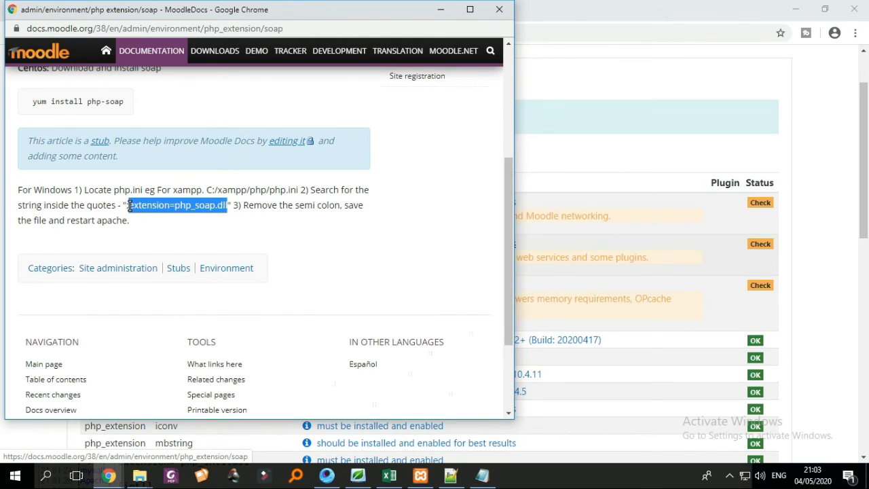
right_click(170, 209)
left_click(192, 221)
left_click(483, 476)
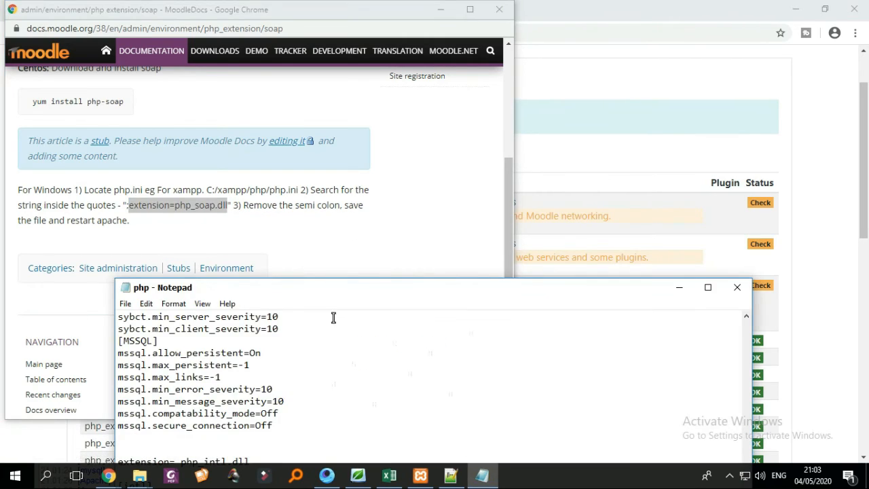
left_click_drag(341, 295, 376, 142)
scroll(316, 383, "down", 1)
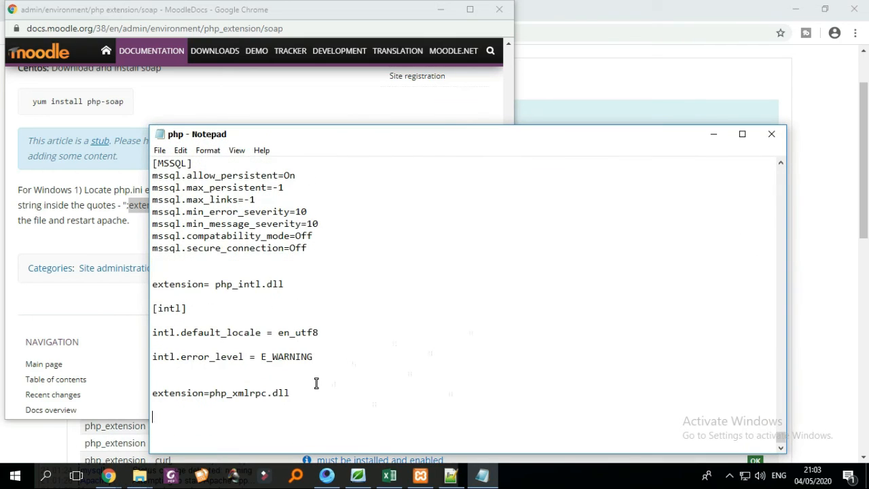
right_click(225, 414)
left_click(274, 296)
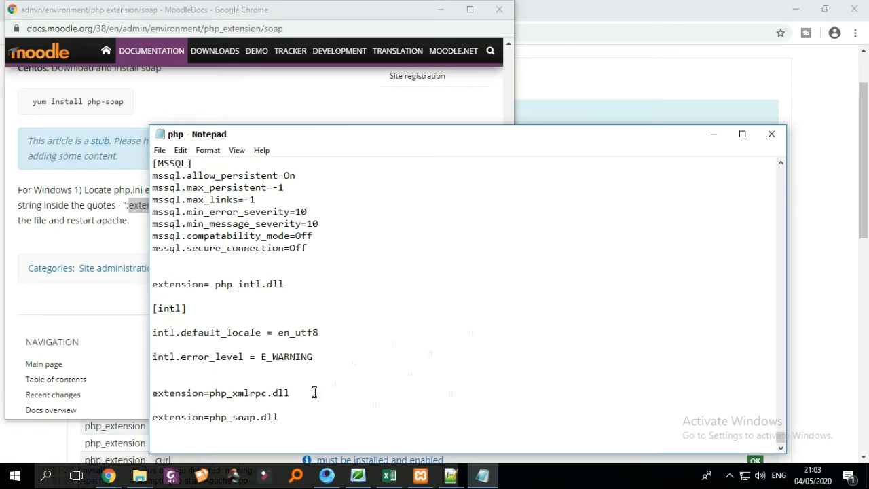
Return to the soap extension's documentation, skim the rest of the page and close it.
left_click(332, 102)
scroll(419, 134, "down", 2)
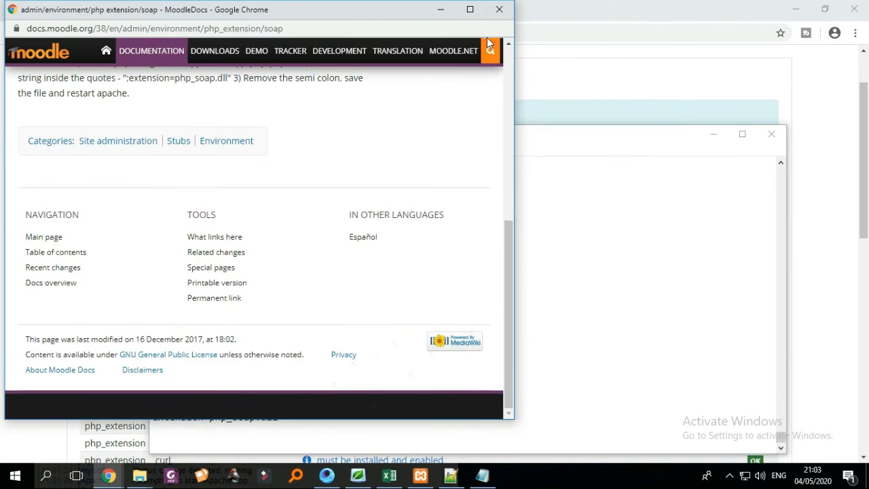
left_click(499, 9)
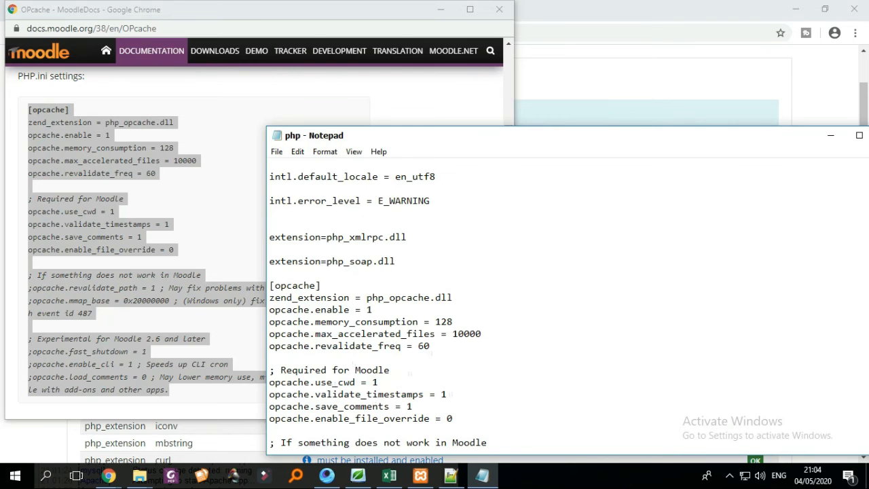
Save the edited php.ini and minimize the OPcache documentation.
scroll(412, 339, "up", 15)
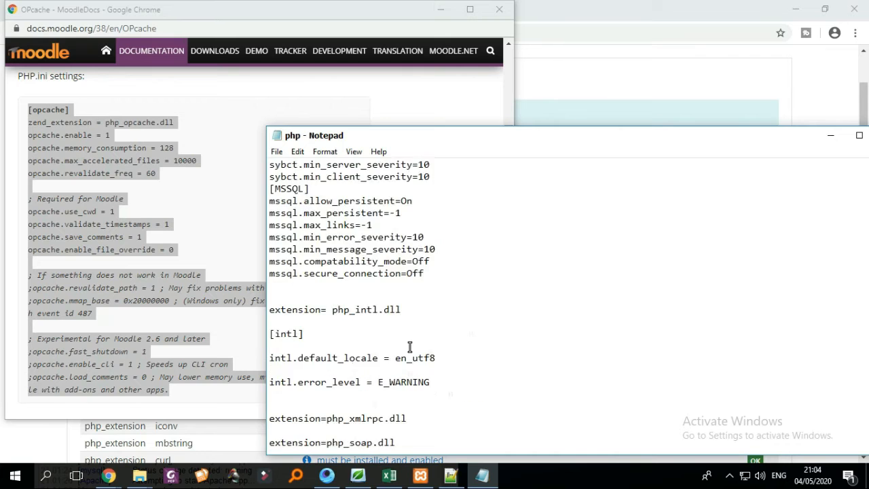
left_click(277, 152)
left_click(294, 194)
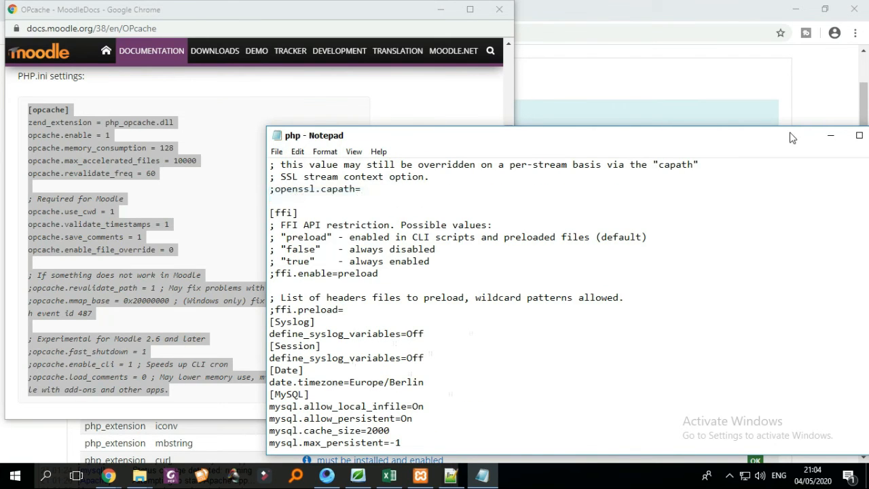
left_click(440, 10)
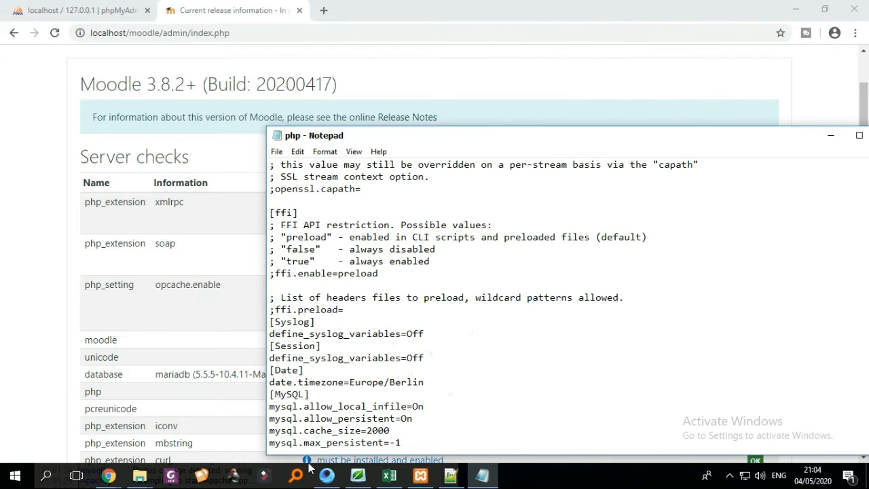
Switch to the XAMPP Control Panel, stop Apache and MySQL, and start both services again.
left_click(421, 475)
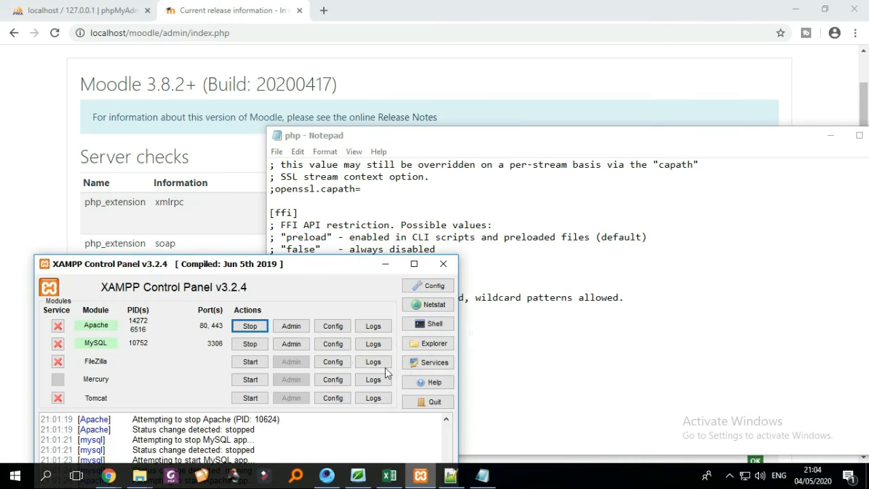
left_click(251, 326)
left_click(250, 344)
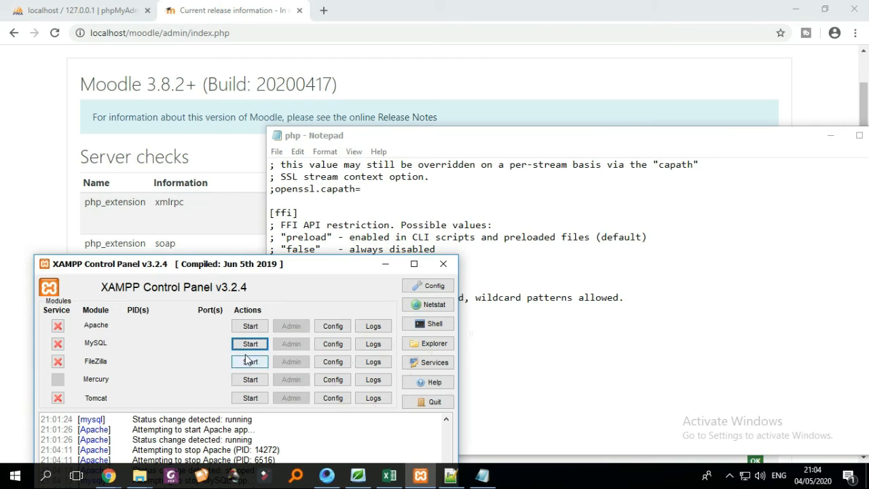
left_click(249, 343)
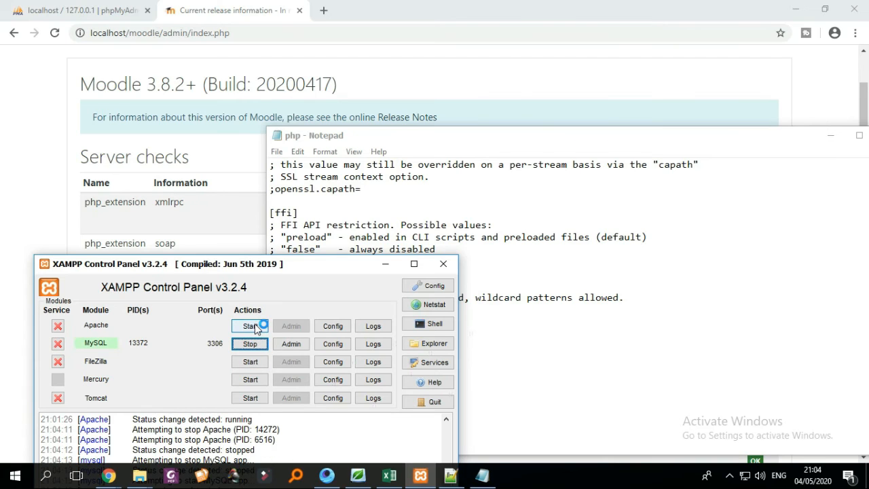
left_click(251, 327)
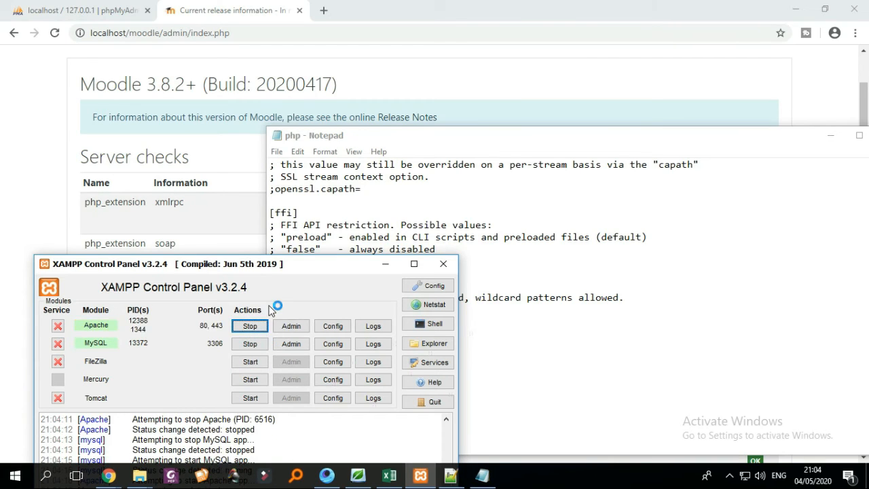
Return to Moodle in the browser, reload the server checks and review the status of the PHP extensions and settings.
left_click(428, 54)
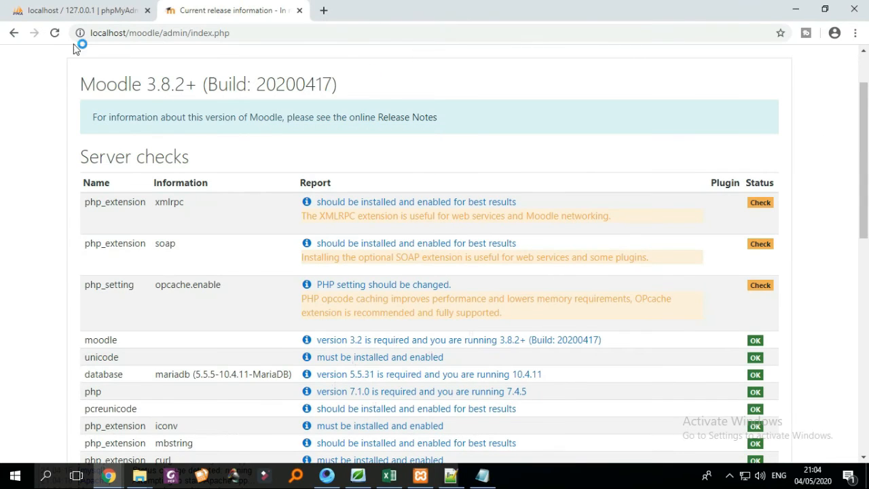
left_click(55, 33)
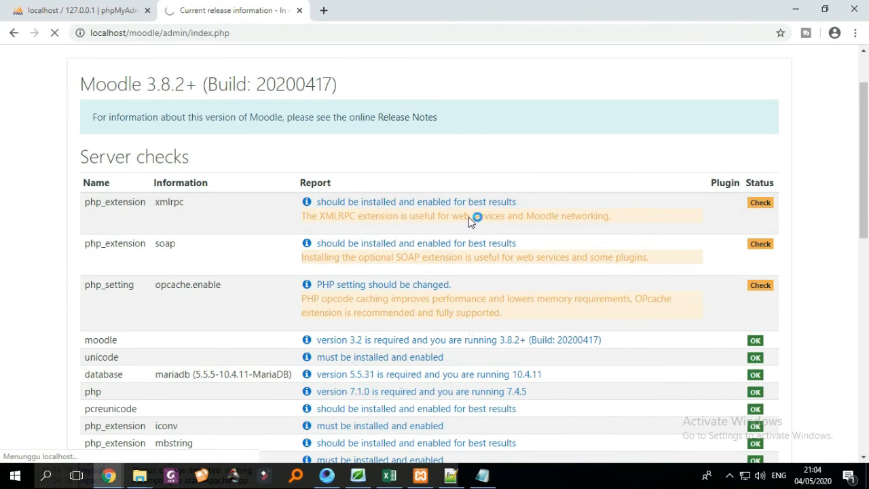
scroll(476, 271, "down", 2)
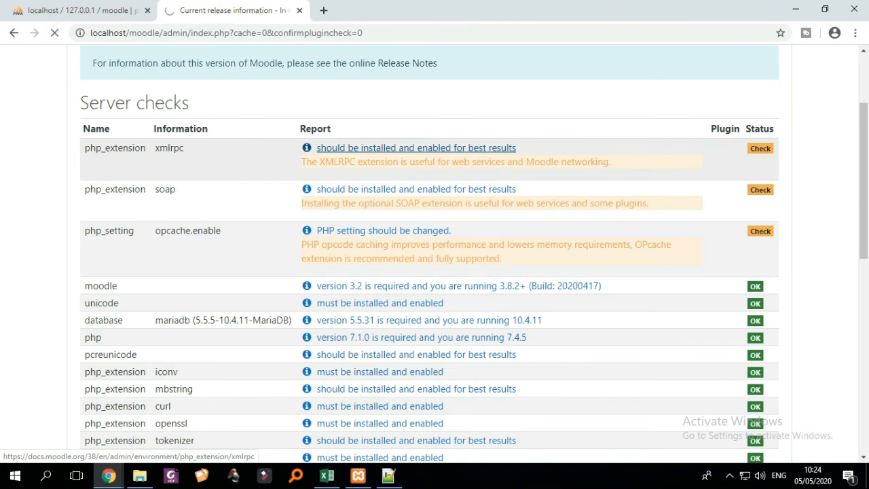
scroll(472, 167, "down", 6)
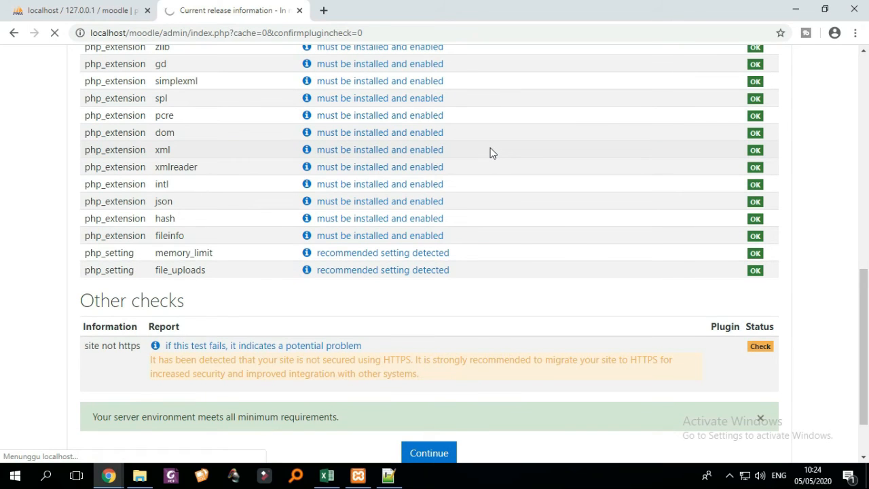
scroll(492, 152, "up", 6)
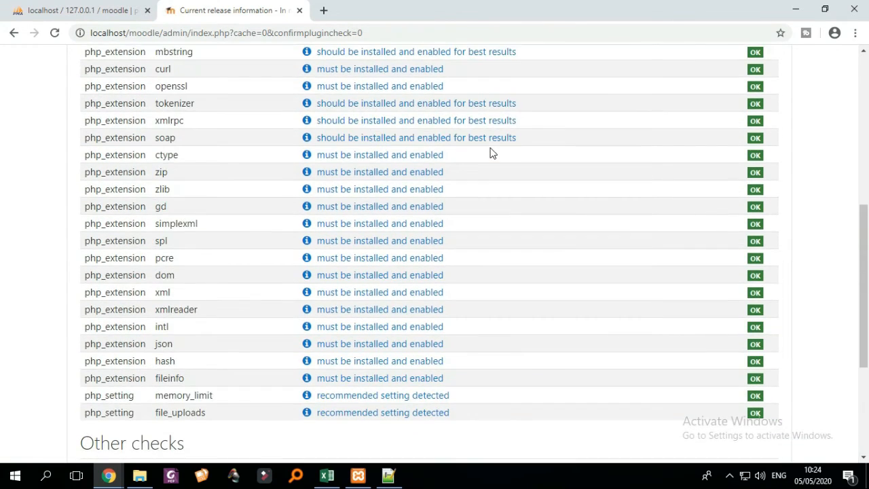
scroll(492, 152, "down", 1)
scroll(492, 153, "down", 6)
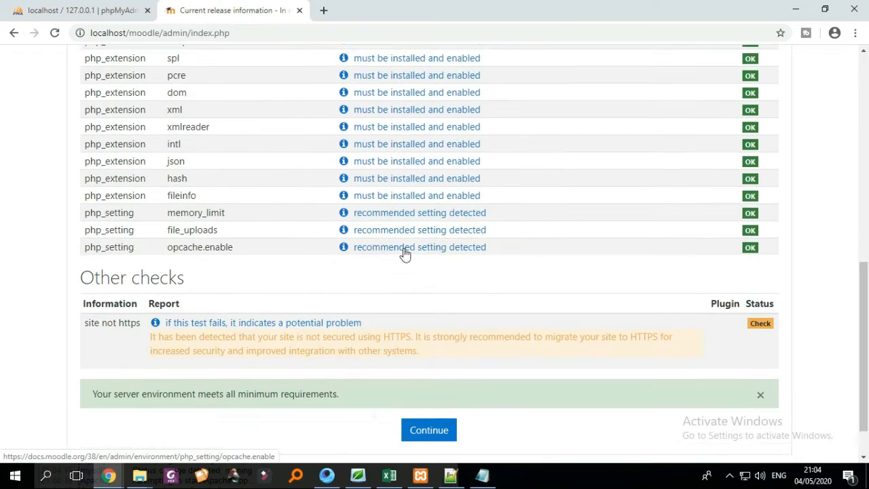
Continue from the server checks to the plugins check and start the Moodle database upgrade without installing the StudentQuiz update.
scroll(448, 306, "down", 1)
left_click(440, 382)
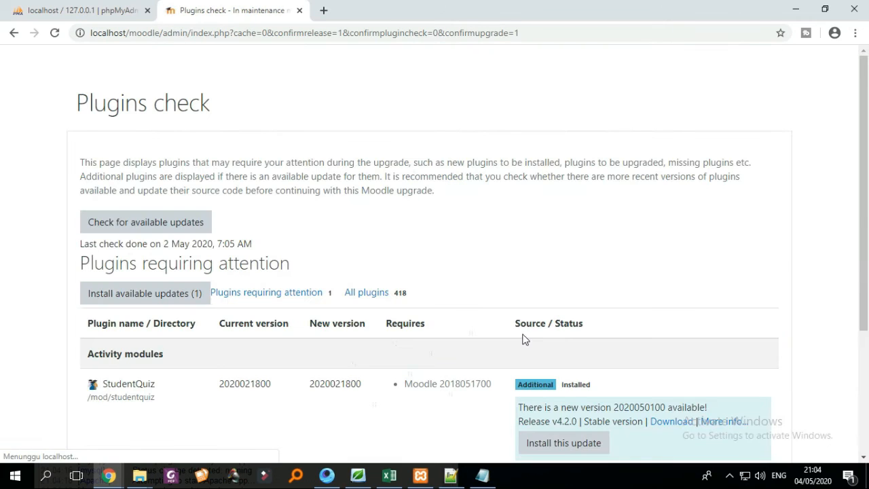
scroll(534, 289, "down", 3)
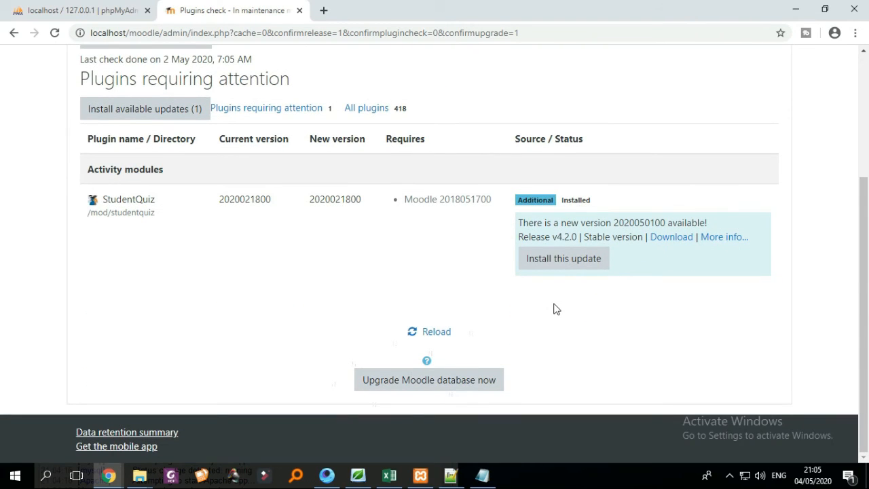
scroll(553, 304, "up", 1)
scroll(554, 306, "down", 1)
left_click(460, 383)
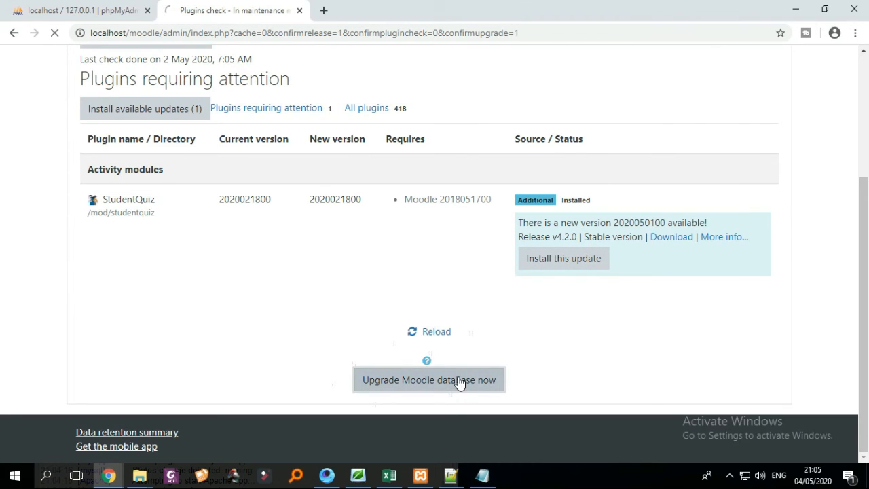
scroll(334, 334, "up", 1)
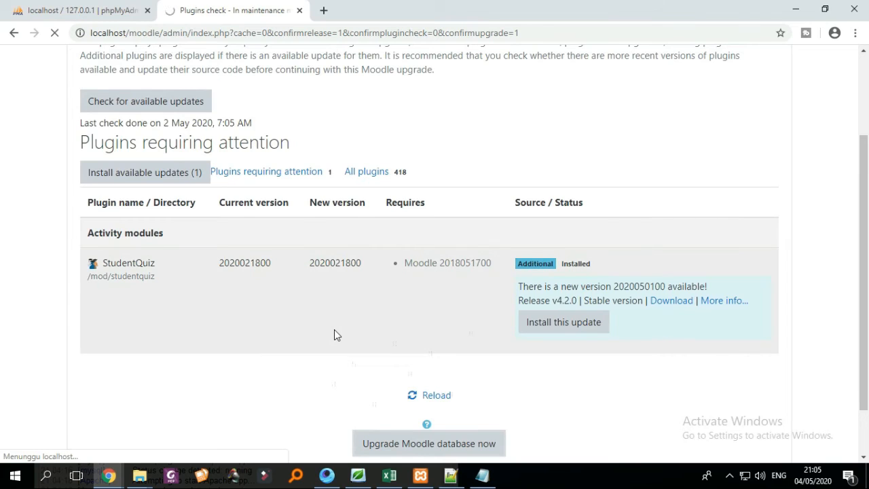
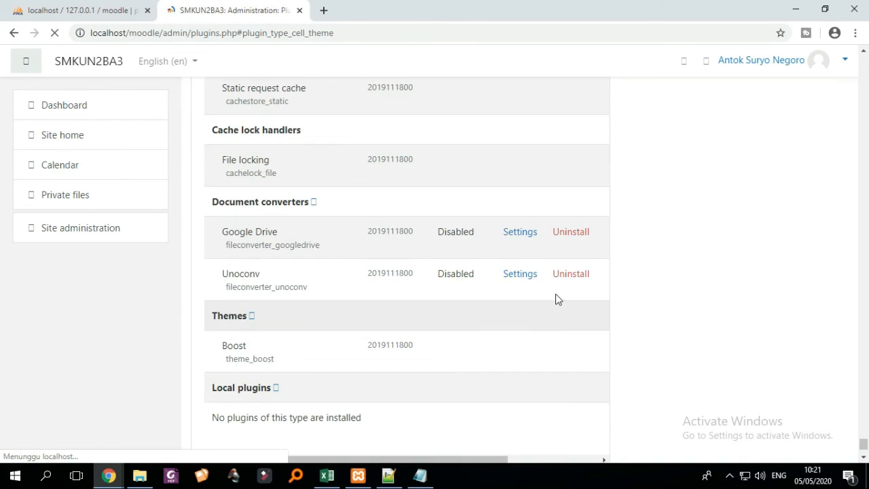
Look through the installed plugins in the plugins overview and open Site administration.
scroll(561, 339, "right", 3)
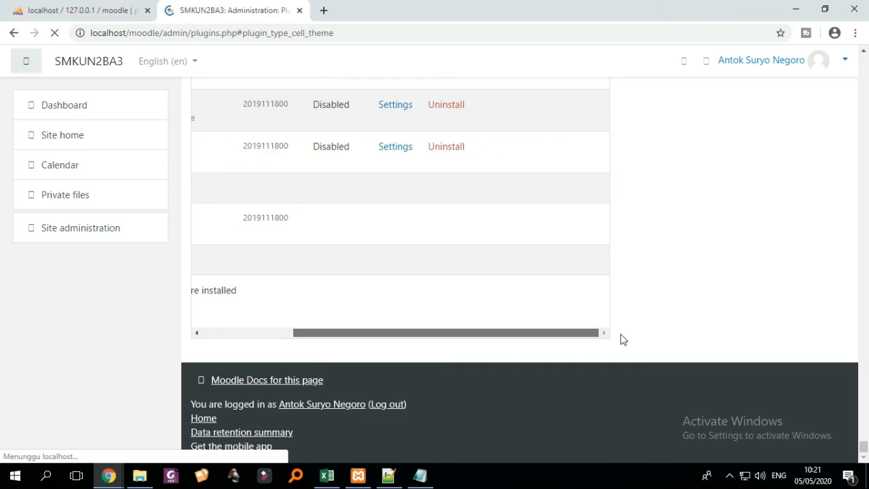
scroll(620, 339, "left", 3)
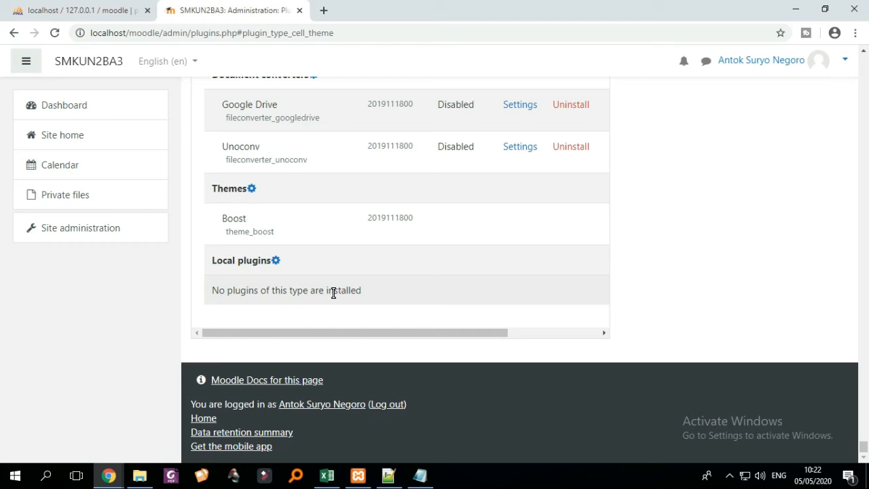
scroll(385, 278, "up", 2)
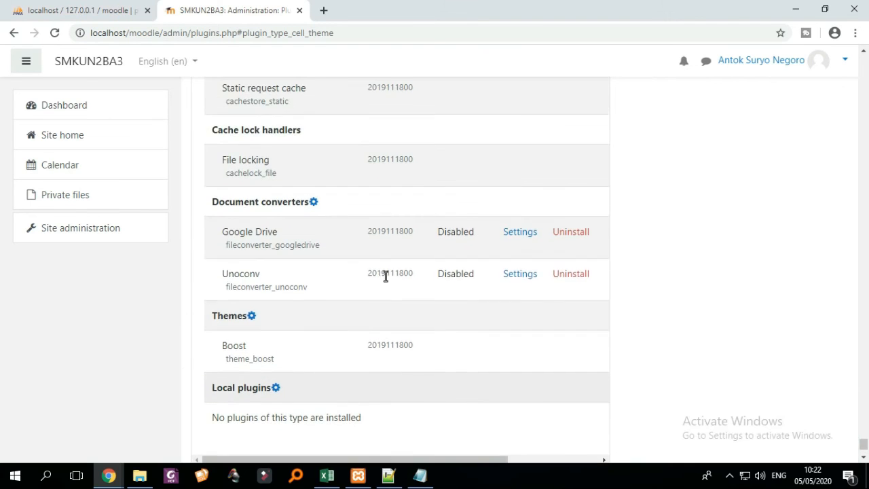
scroll(380, 299, "up", 6)
scroll(380, 298, "up", 15)
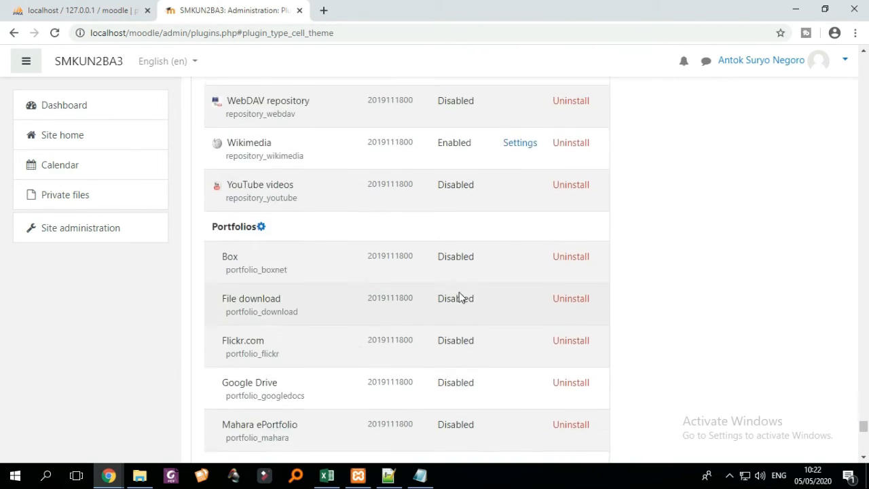
scroll(829, 379, "up", 3)
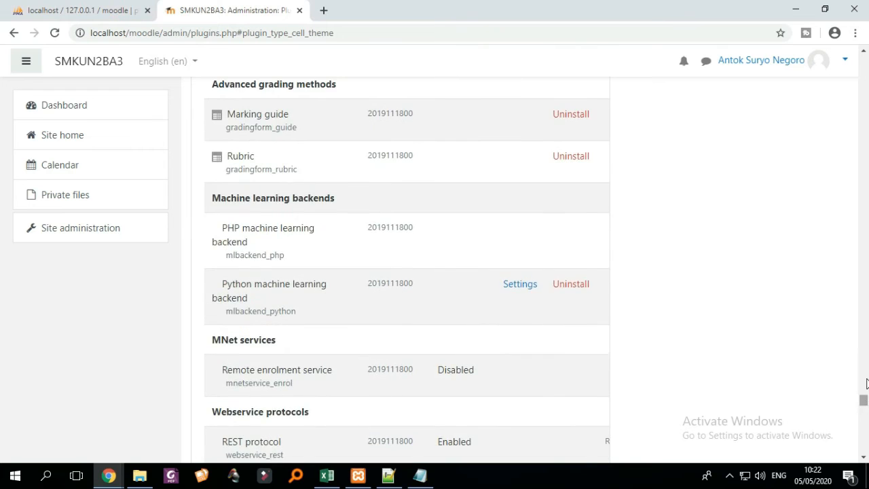
left_click_drag(864, 388, 865, 52)
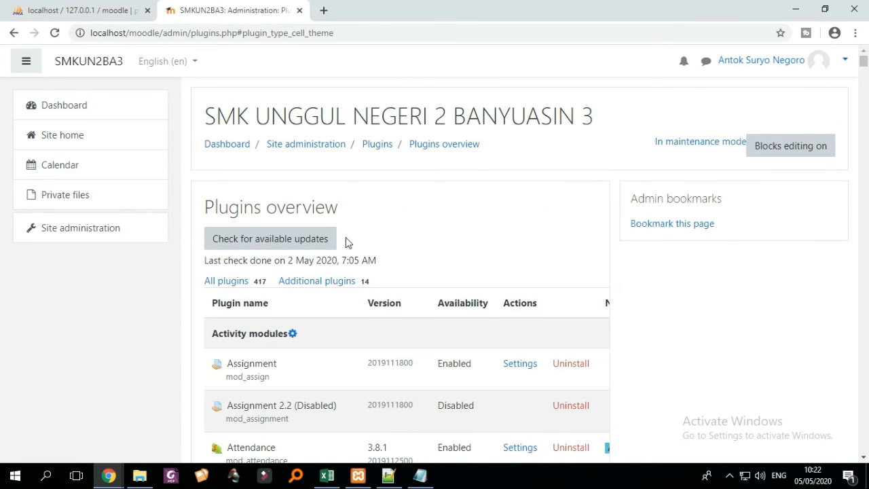
left_click(105, 235)
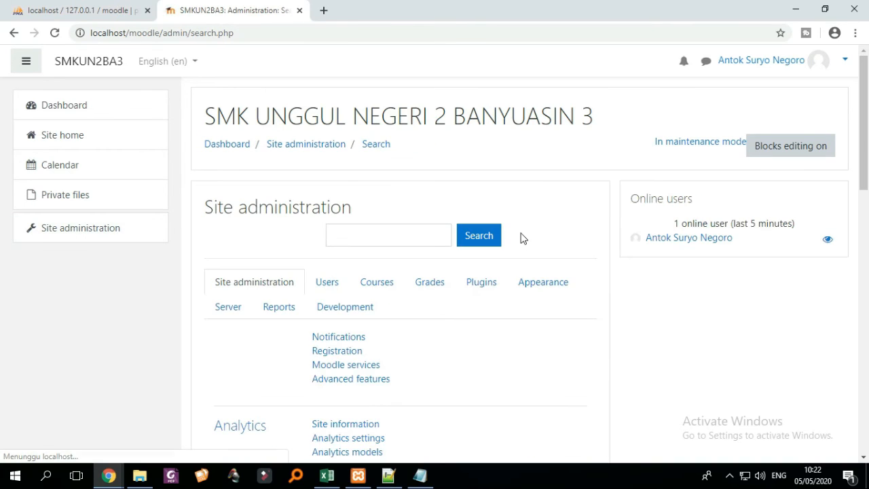
Open the plugins overview from the plugin administration section and glance through the installed plugins.
left_click(490, 291)
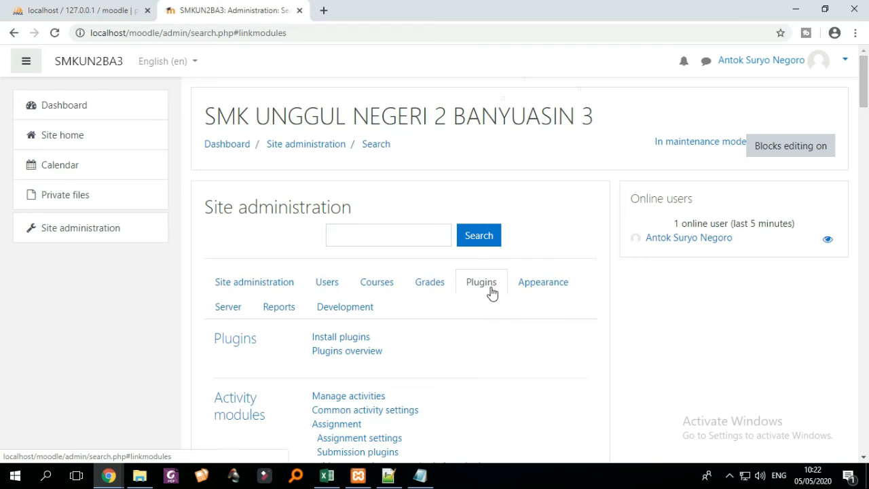
scroll(492, 292, "down", 1)
left_click(377, 294)
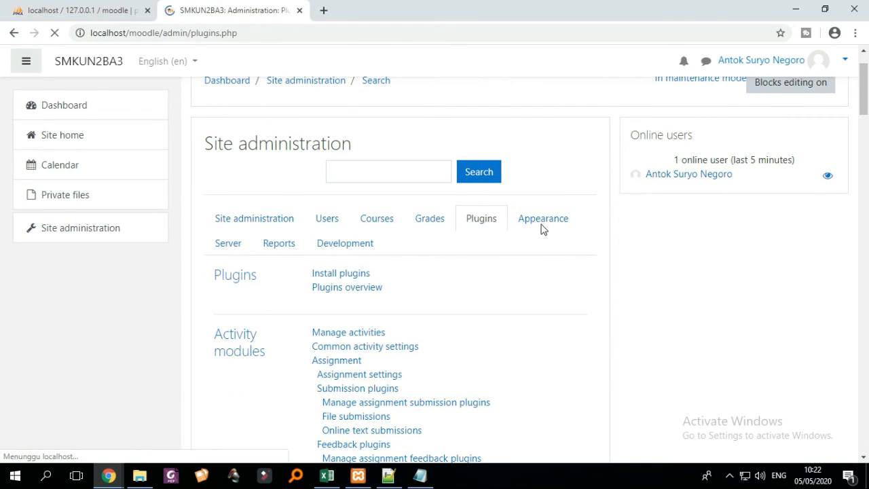
scroll(536, 267, "down", 2)
scroll(530, 270, "up", 2)
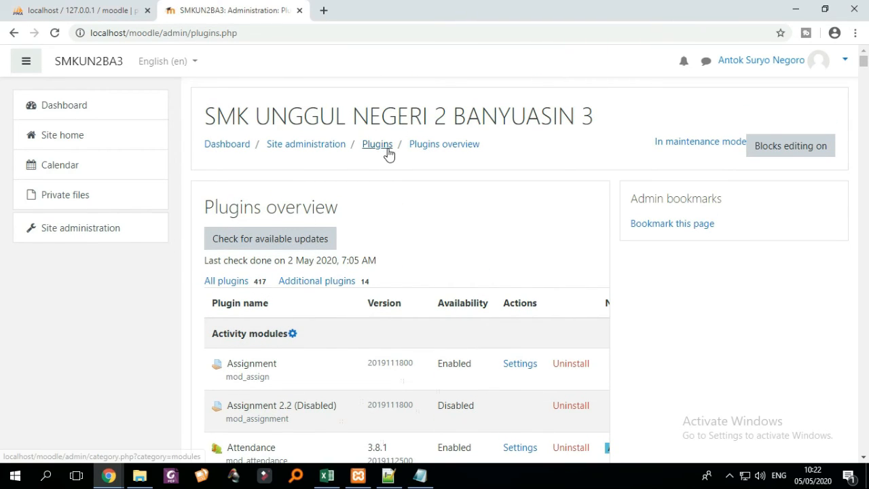
Return to Site administration and open the plugin installer.
left_click(84, 232)
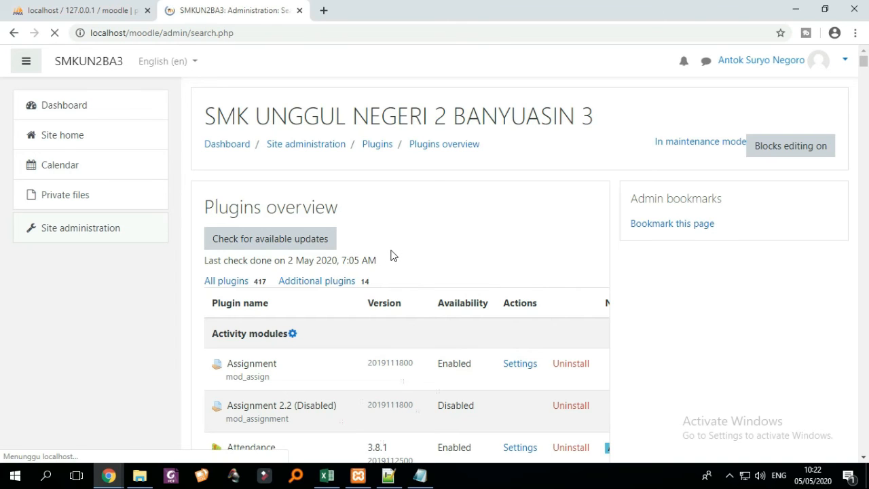
left_click(483, 291)
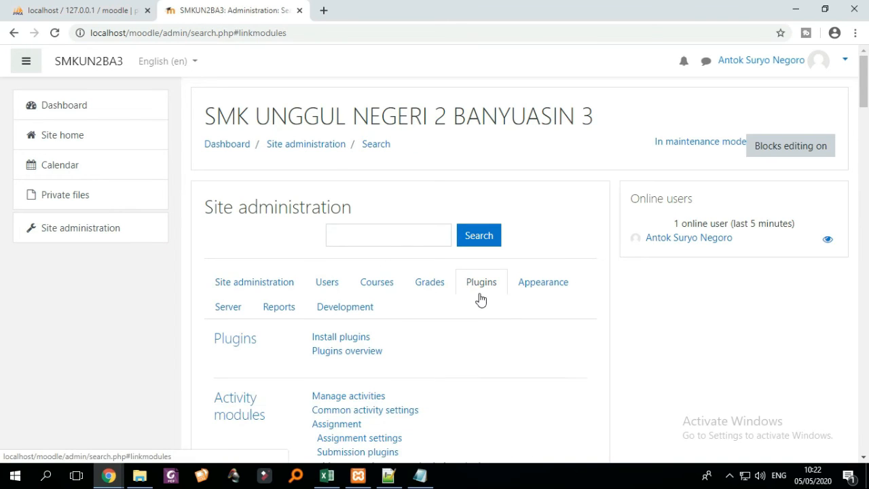
scroll(407, 297, "down", 2)
left_click(345, 213)
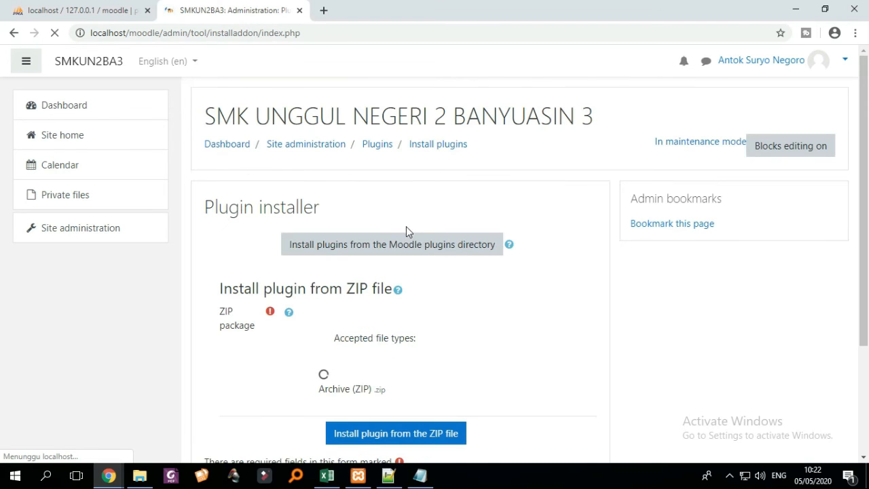
scroll(465, 297, "down", 1)
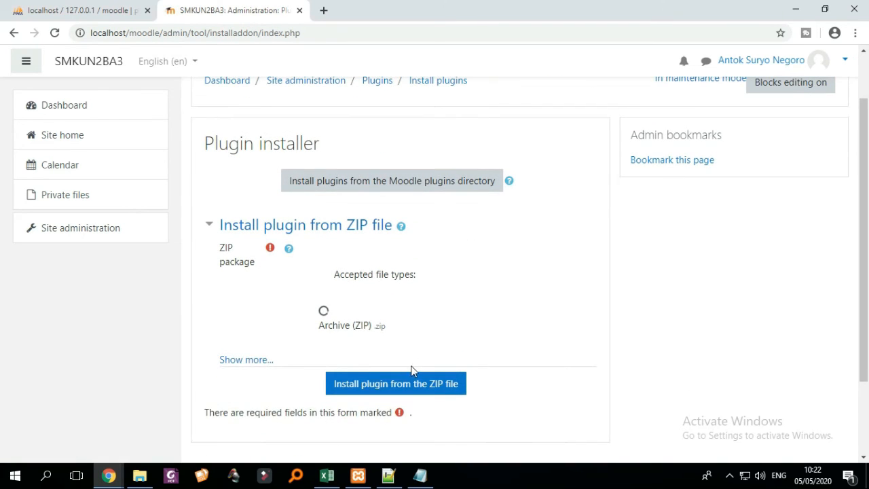
left_click(369, 253)
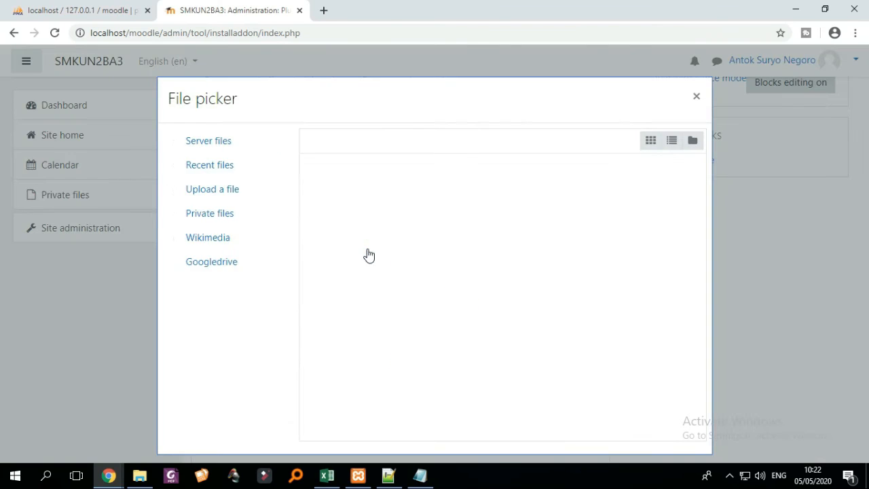
left_click(341, 224)
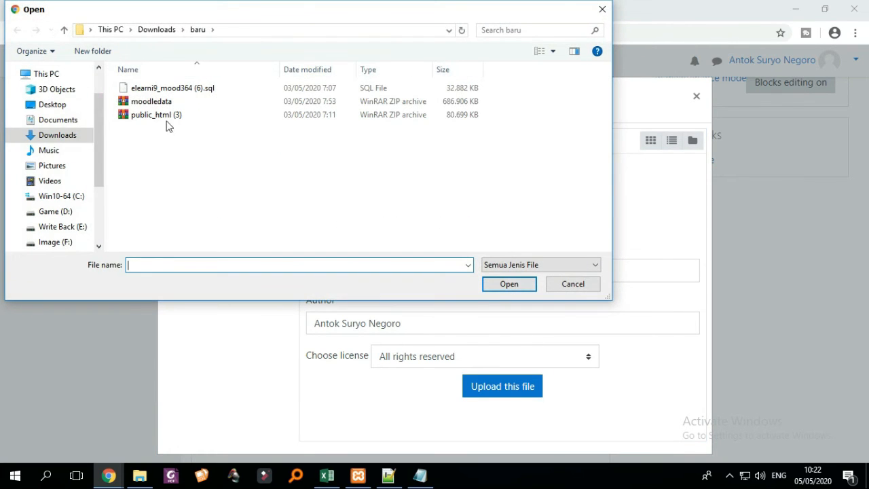
left_click(158, 31)
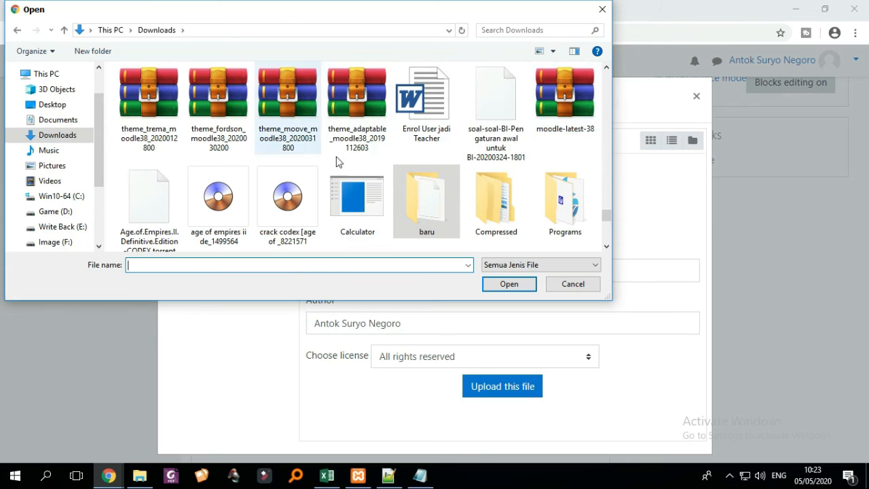
left_click(436, 171)
scroll(557, 190, "down", 2)
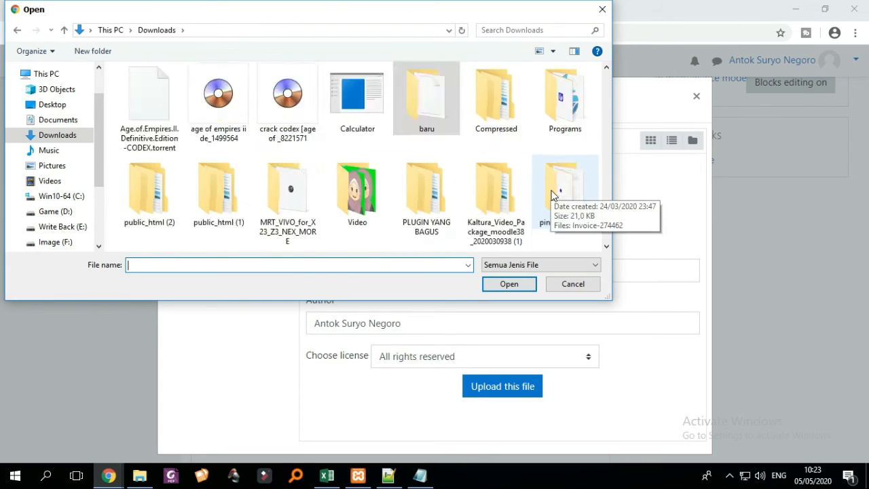
scroll(597, 218, "up", 3)
scroll(584, 231, "down", 5)
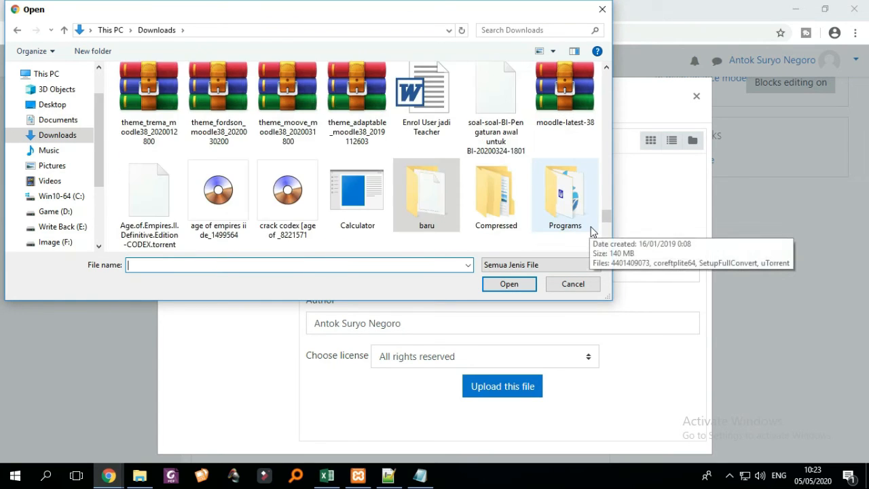
left_click_drag(604, 241, 595, 63)
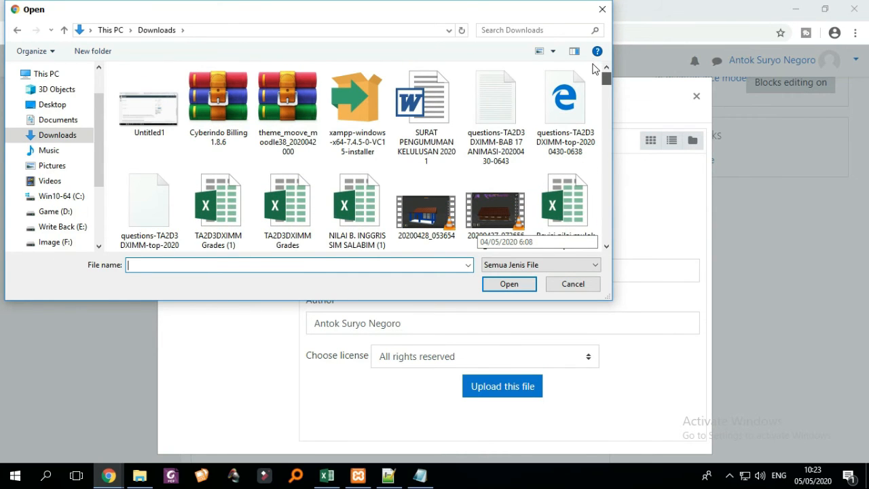
left_click(287, 112)
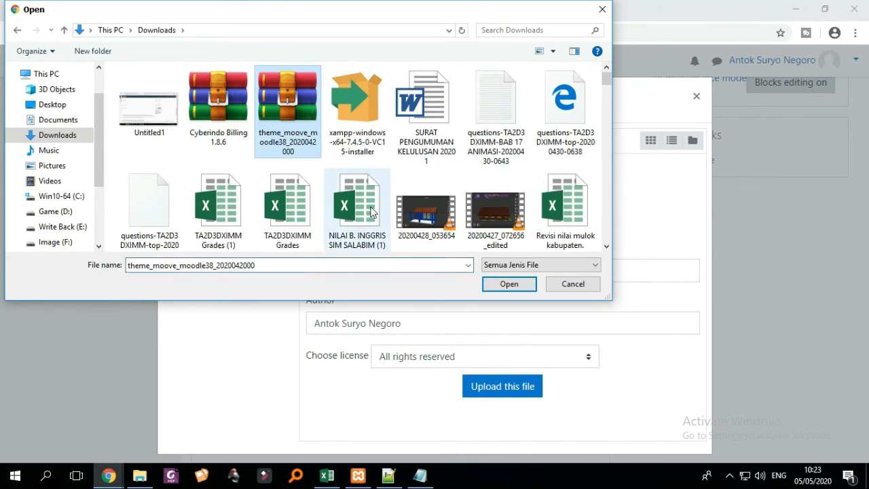
left_click(509, 284)
left_click(504, 397)
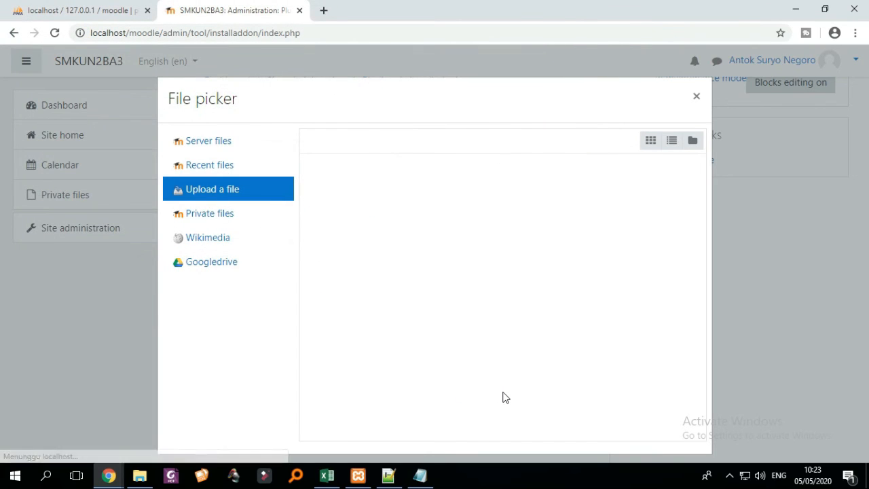
Install the plugin from the uploaded Moove ZIP file and continue past its validation.
scroll(492, 408, "down", 3)
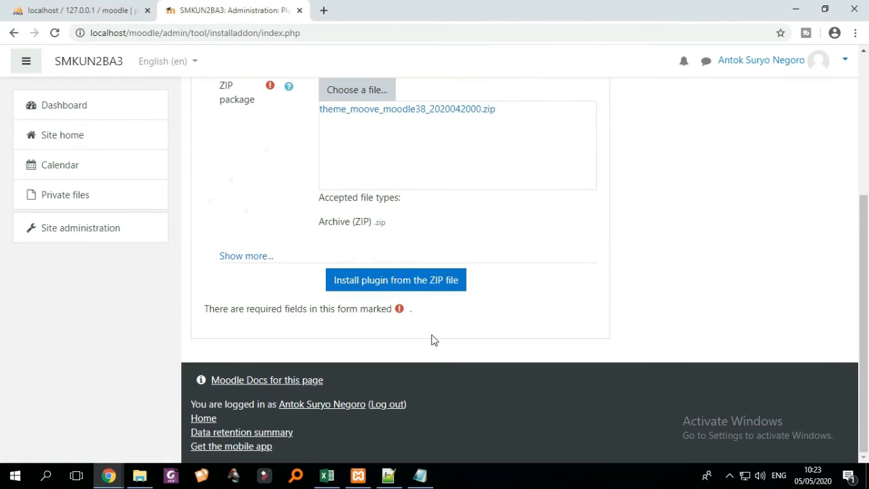
left_click(435, 288)
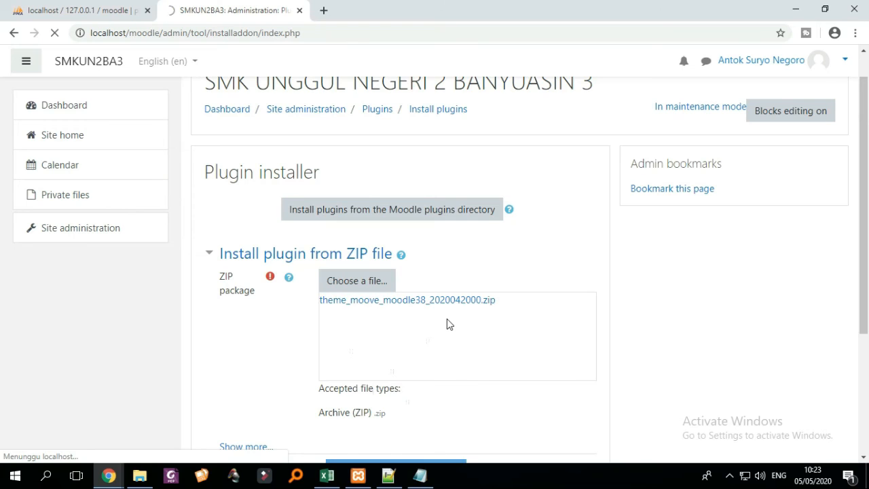
scroll(447, 324, "down", 2)
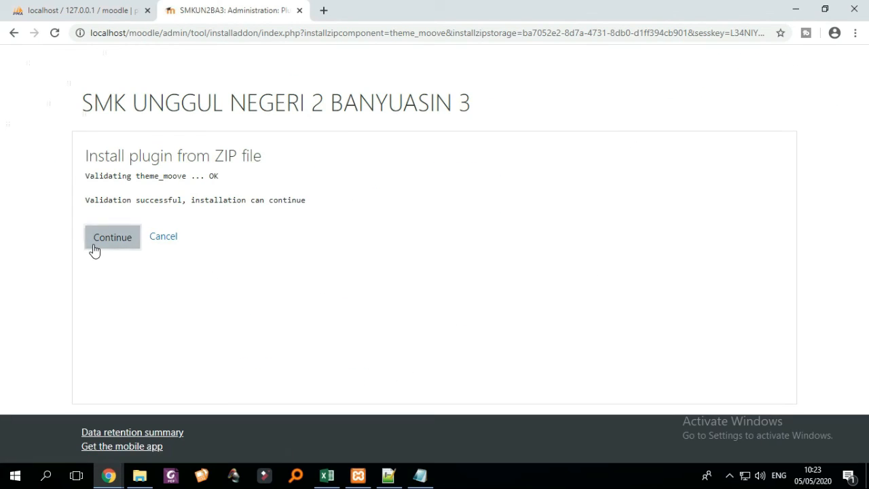
left_click(94, 250)
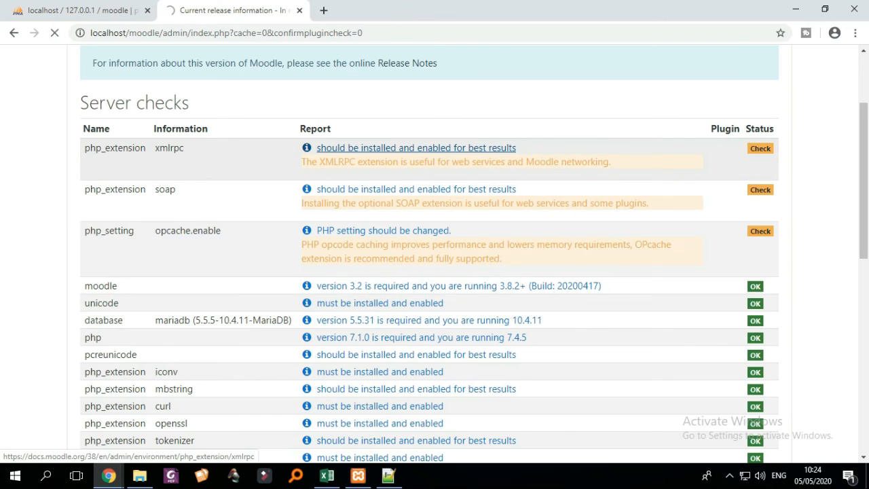
Review the server checks and continue to the plugins check.
scroll(443, 154, "down", 6)
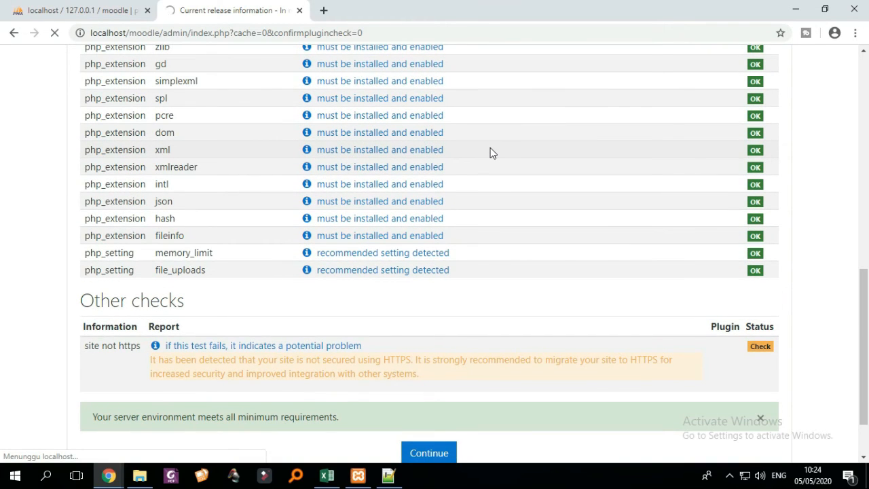
scroll(492, 153, "up", 7)
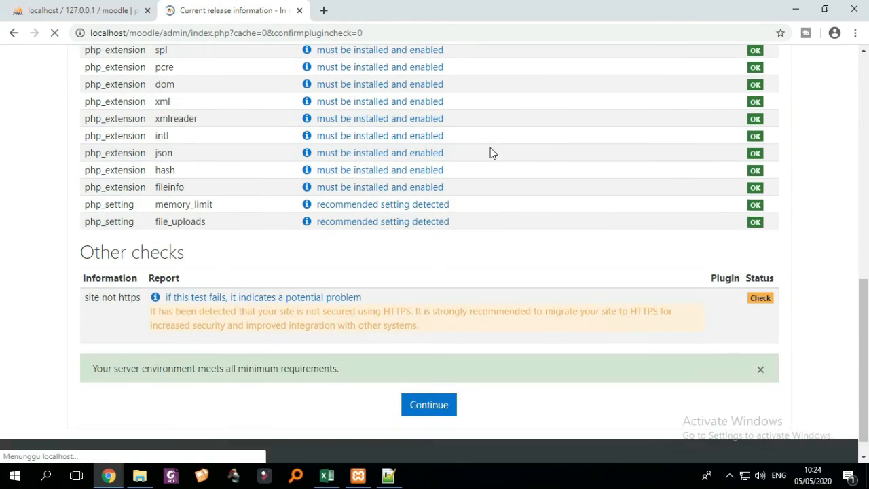
scroll(491, 152, "down", 7)
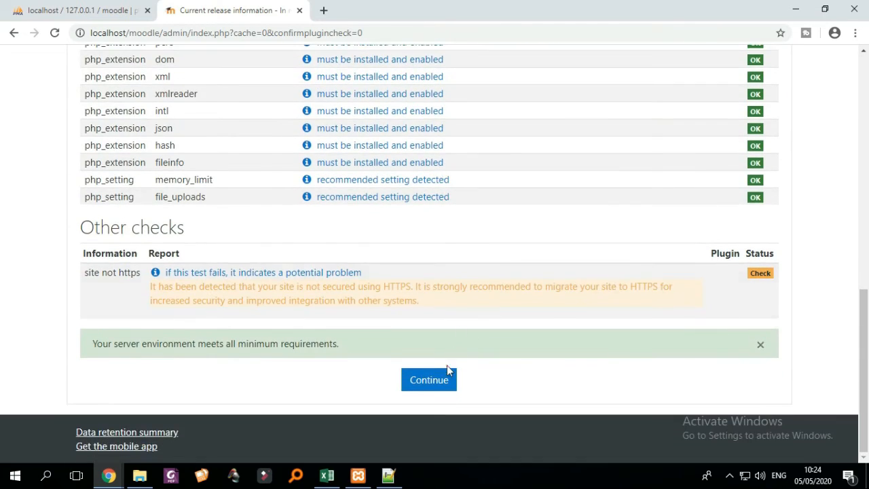
left_click(447, 370)
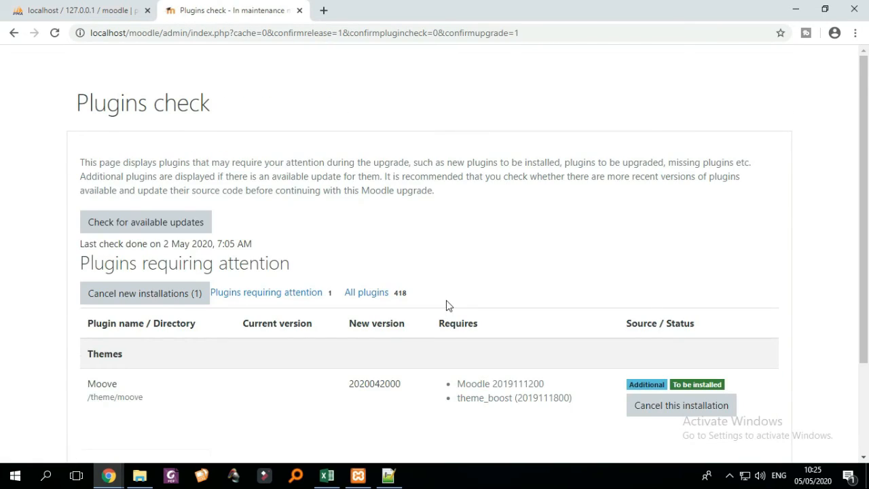
Upgrade the Moodle database to install the Moove theme and continue to its new settings.
scroll(474, 318, "down", 1)
scroll(473, 317, "down", 1)
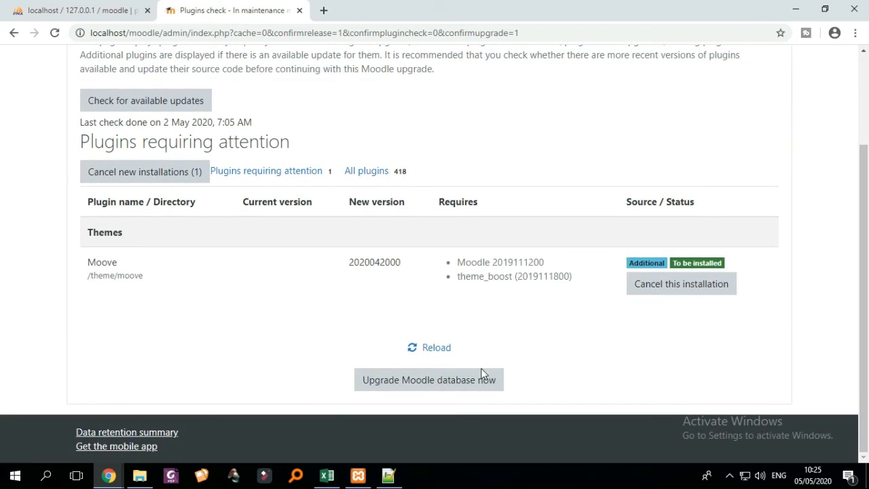
left_click(429, 381)
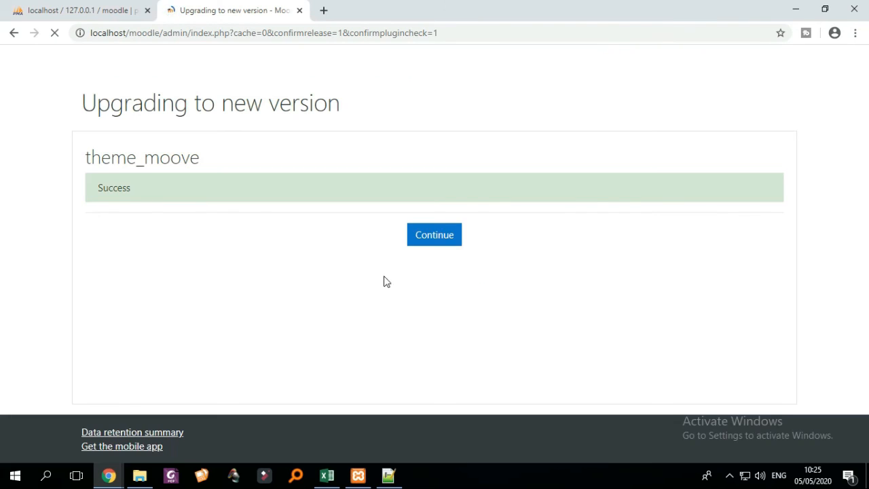
left_click(437, 243)
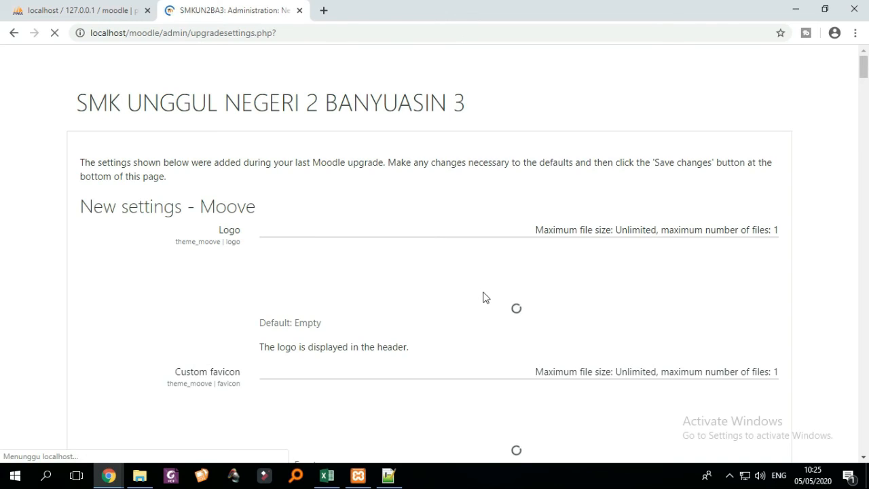
Look through the new Moove theme settings and save them with their default values.
scroll(485, 297, "down", 7)
scroll(587, 301, "down", 20)
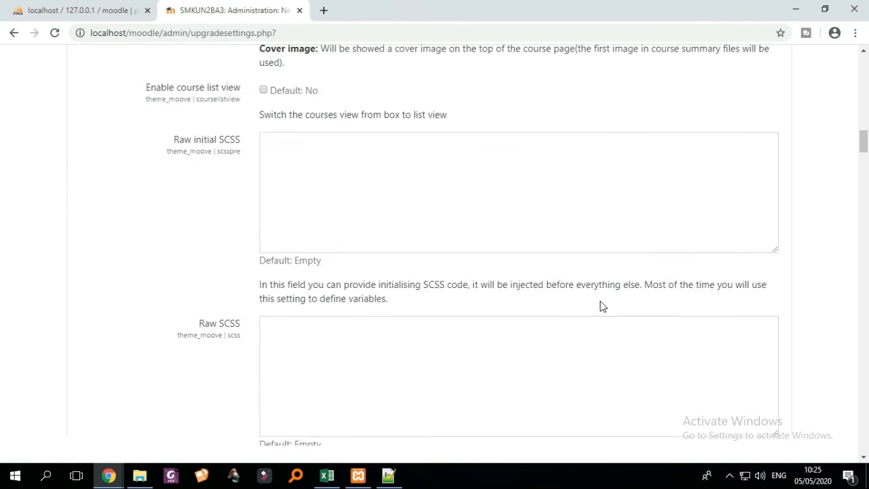
scroll(597, 301, "down", 20)
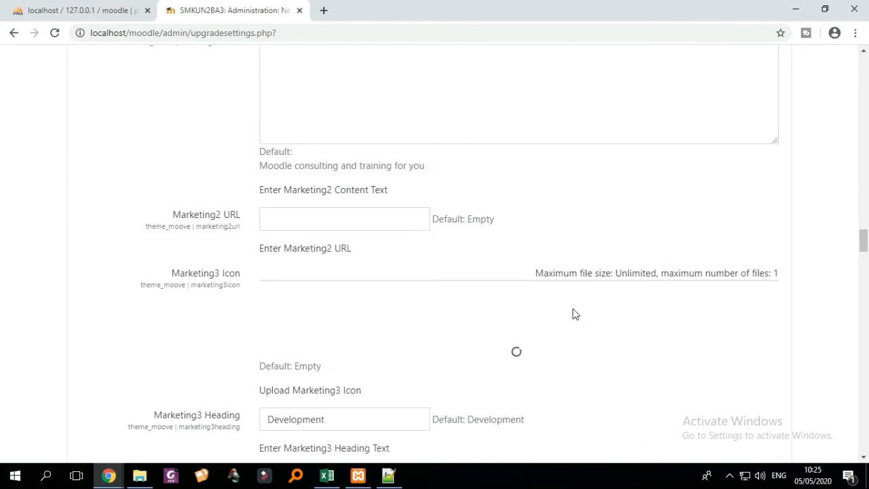
scroll(598, 310, "down", 20)
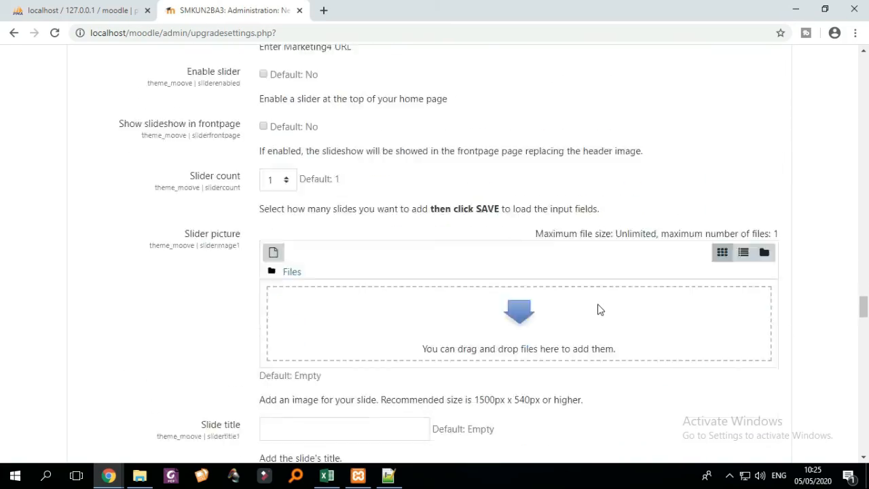
scroll(598, 310, "down", 20)
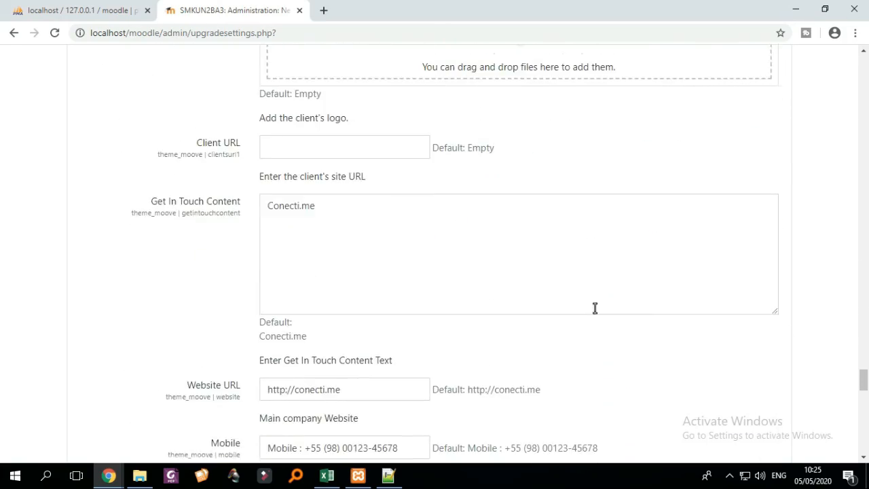
scroll(595, 316, "down", 7)
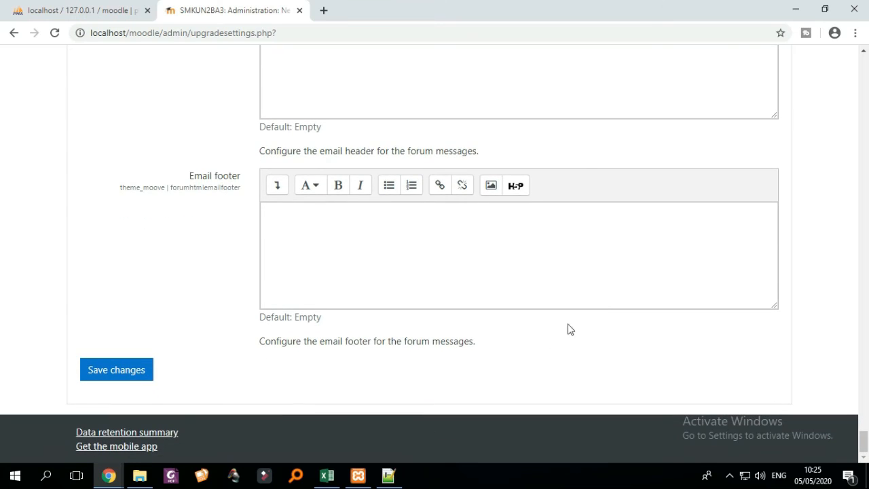
left_click(125, 372)
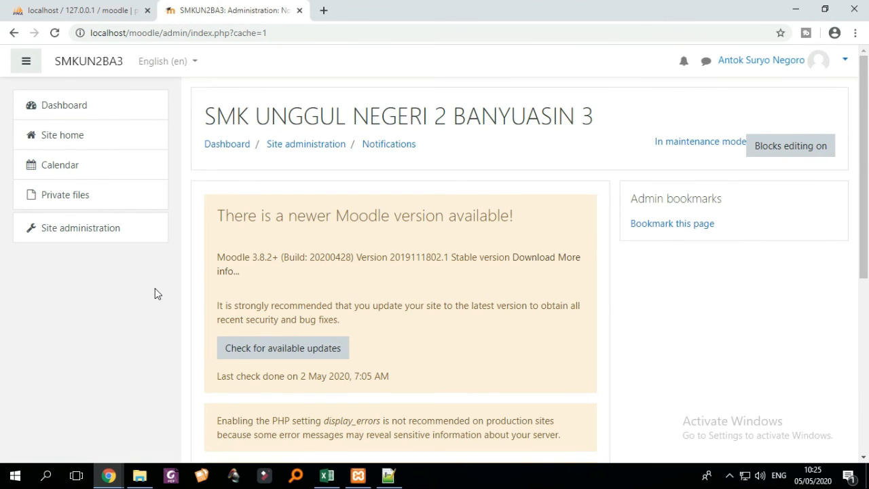
Read through the notifications for the Moodle site and open Site administration again.
scroll(326, 266, "down", 2)
scroll(430, 261, "down", 3)
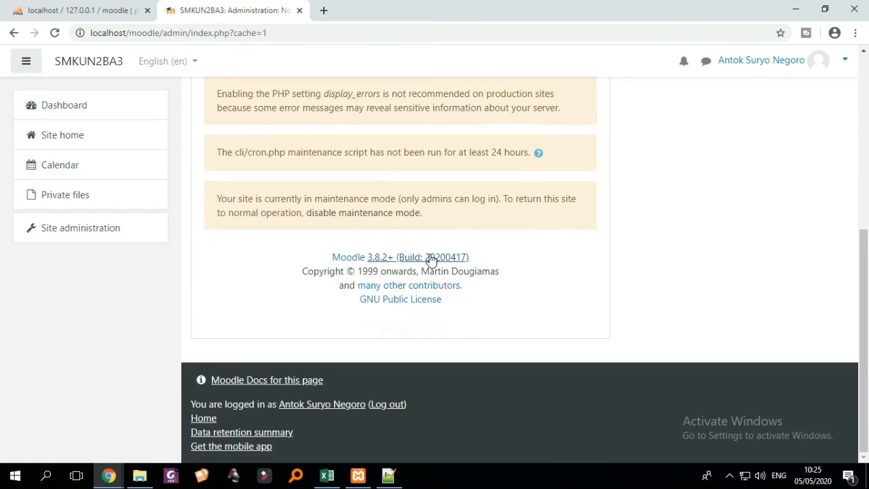
scroll(561, 272, "up", 5)
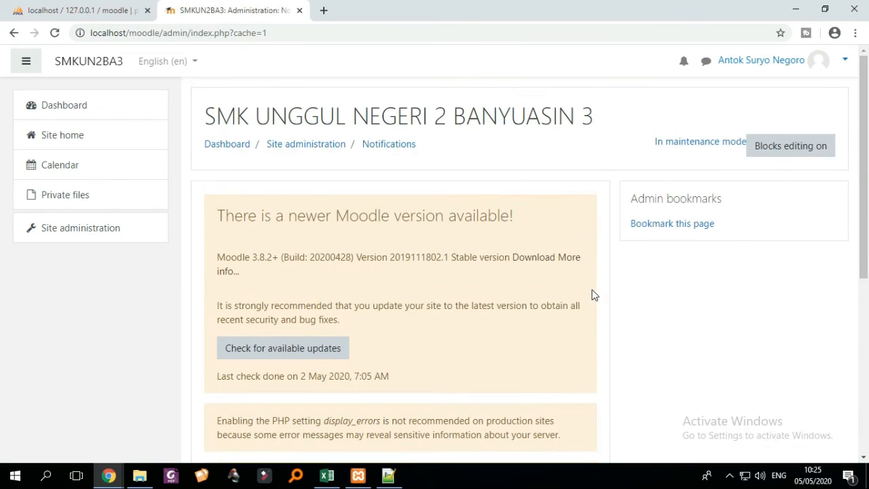
left_click(92, 232)
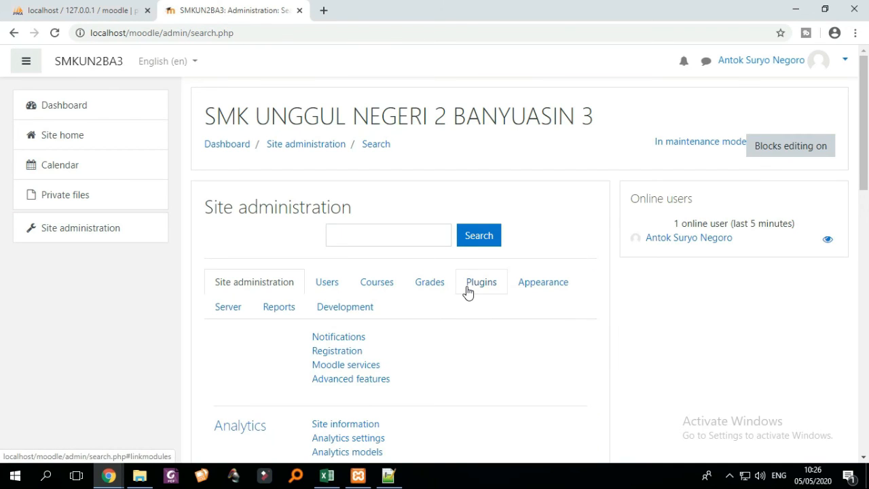
Open the Theme selector from the Appearance settings in Site administration.
left_click(467, 287)
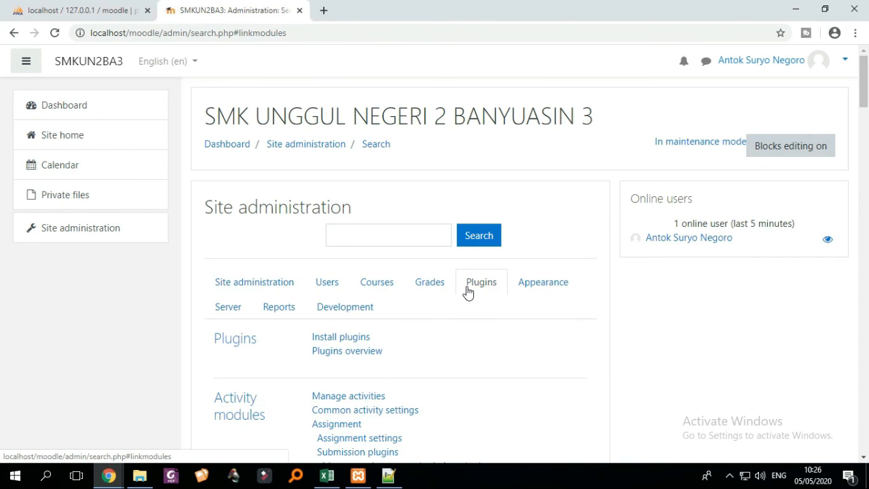
left_click(541, 286)
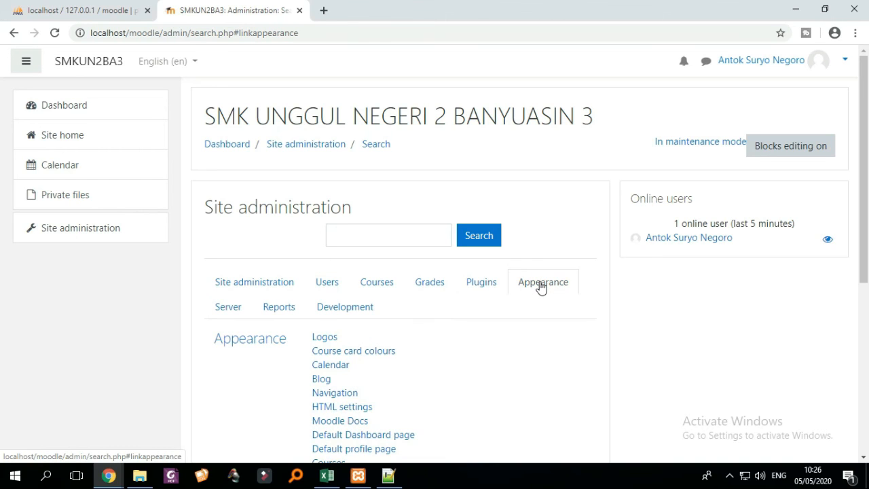
scroll(487, 305, "down", 5)
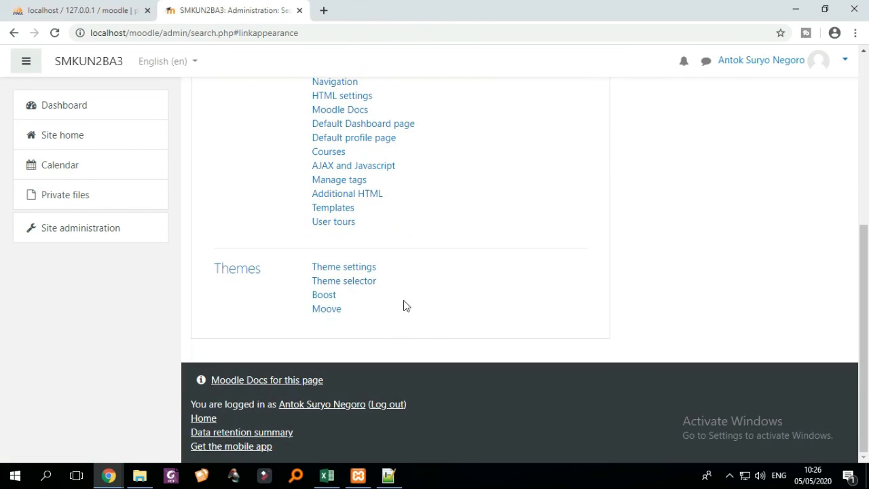
left_click(359, 289)
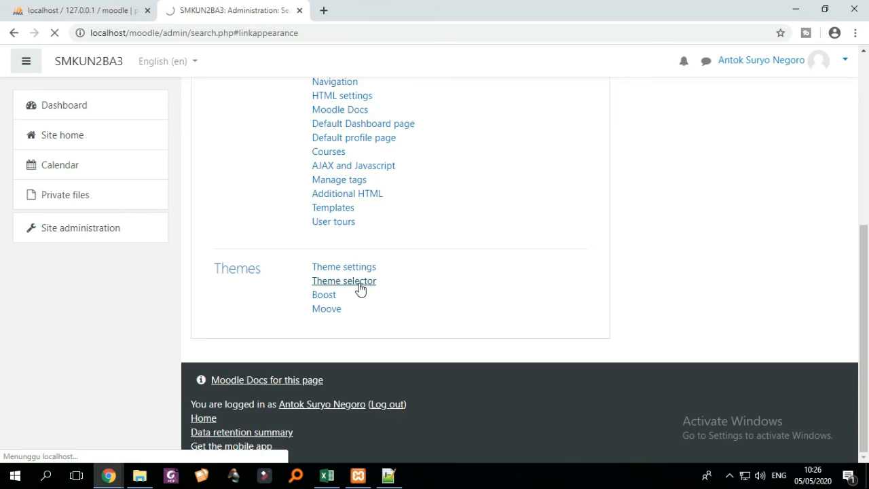
Change the theme for the Default device type to Moove and continue back to the device list.
scroll(460, 267, "down", 3)
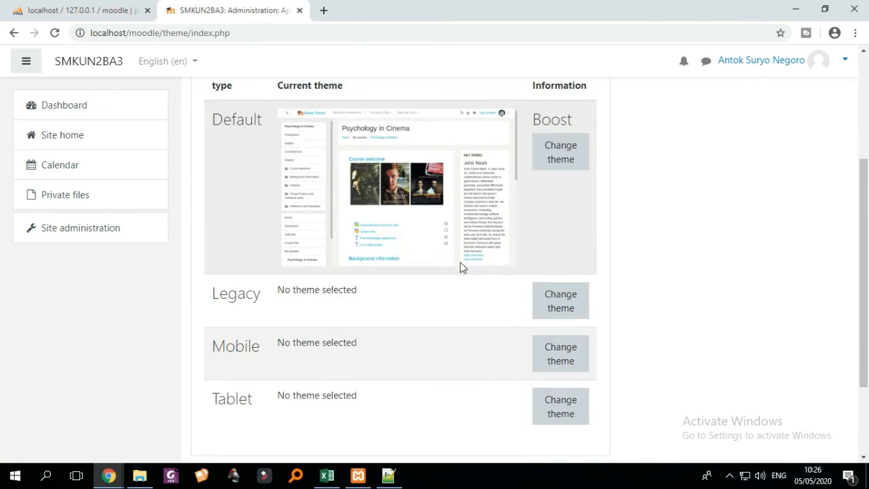
scroll(516, 279, "down", 2)
scroll(528, 267, "up", 4)
left_click(552, 291)
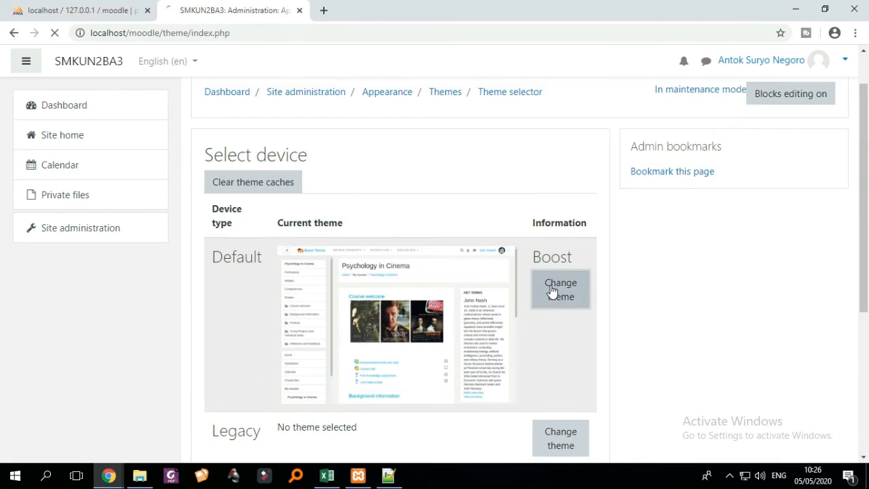
scroll(553, 291, "down", 5)
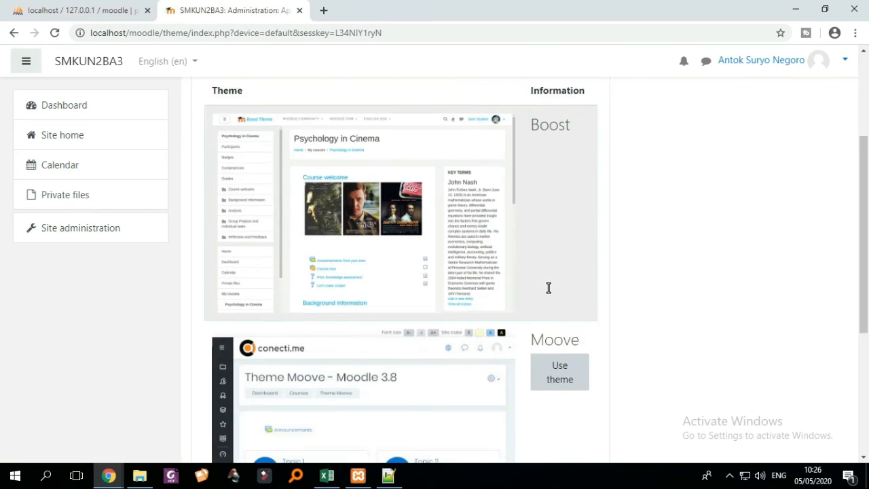
left_click(559, 175)
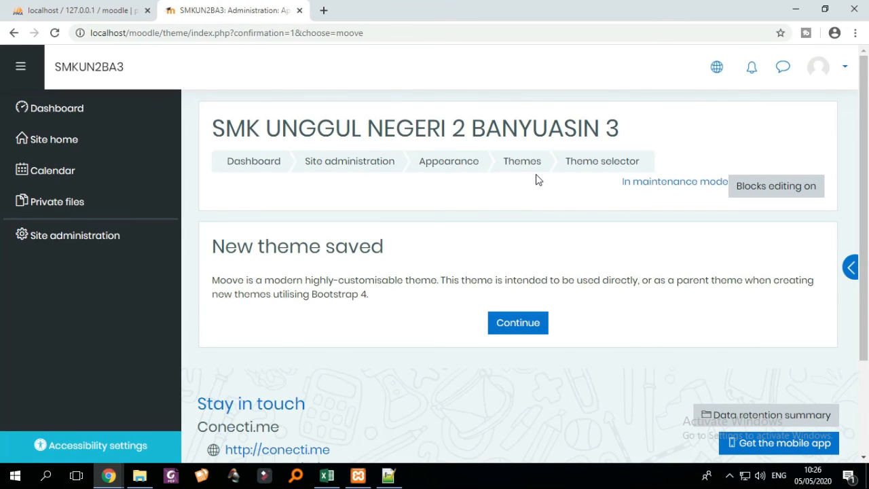
scroll(486, 212, "down", 2)
scroll(591, 237, "up", 1)
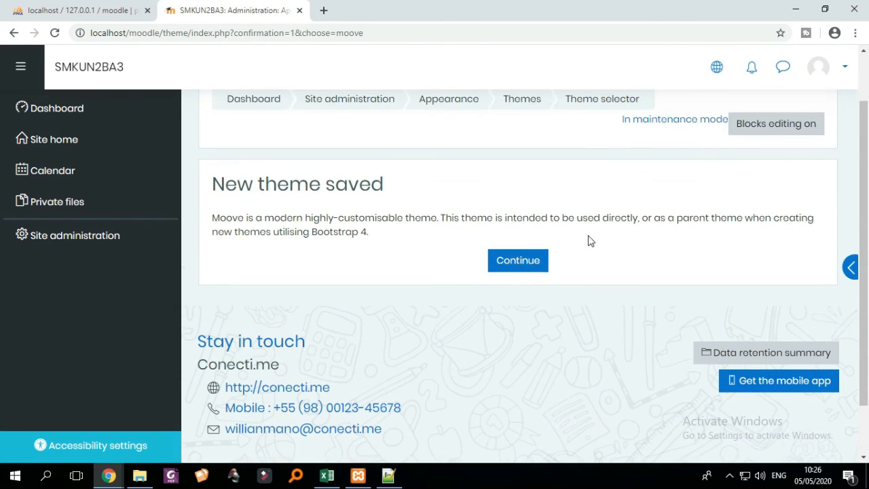
left_click(520, 270)
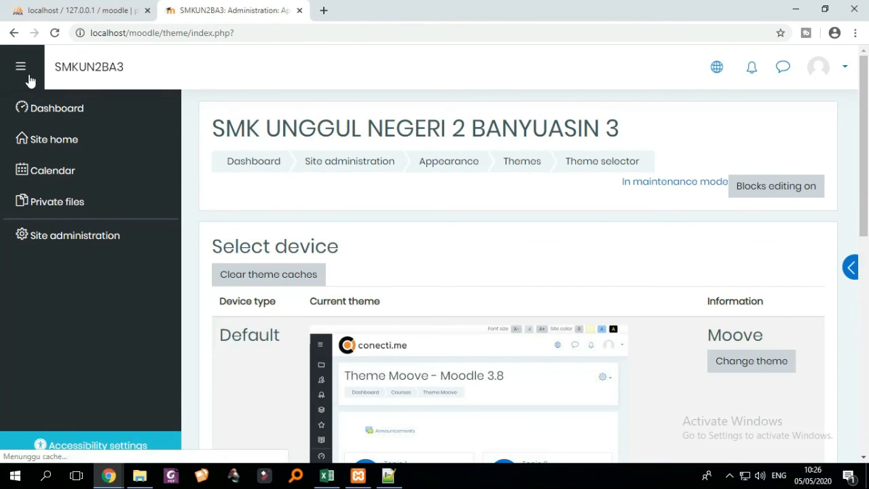
Collapse the side navigation to icons and look over the theme list for the device types.
left_click(21, 66)
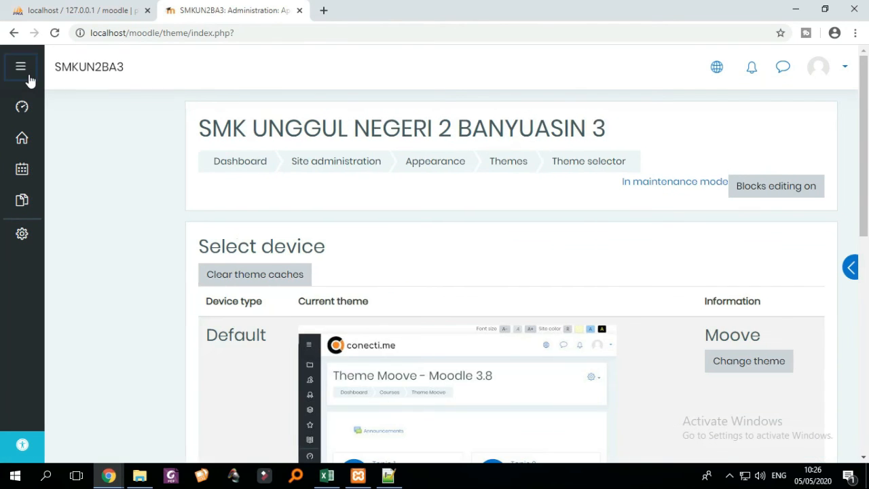
scroll(571, 270, "down", 6)
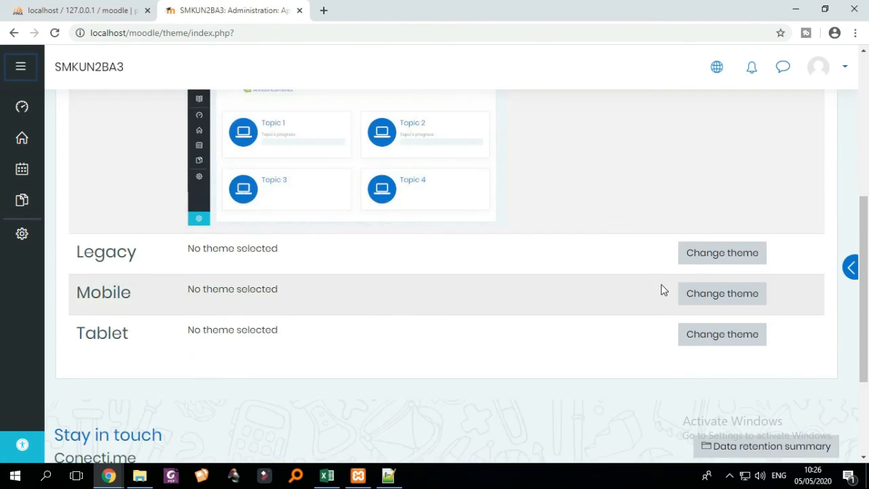
scroll(683, 301, "up", 6)
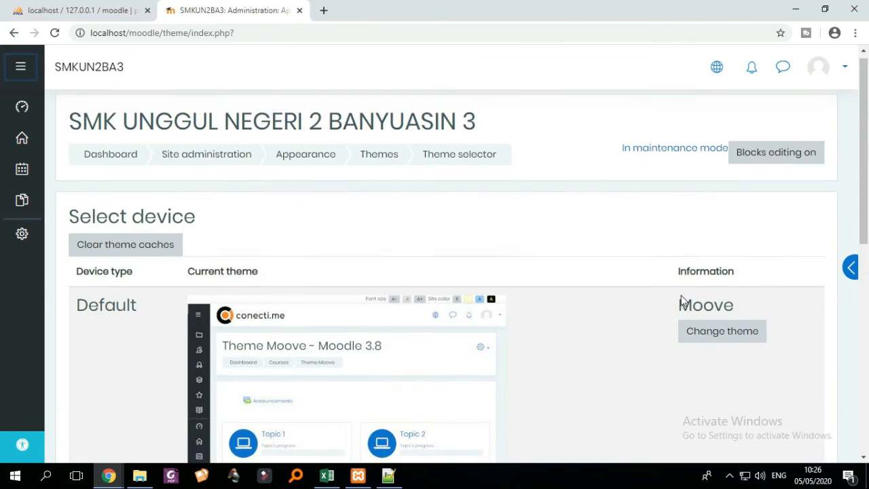
Log out of the Moodle site and log back in through localhost/moodle/login/.
left_click(834, 70)
left_click(767, 270)
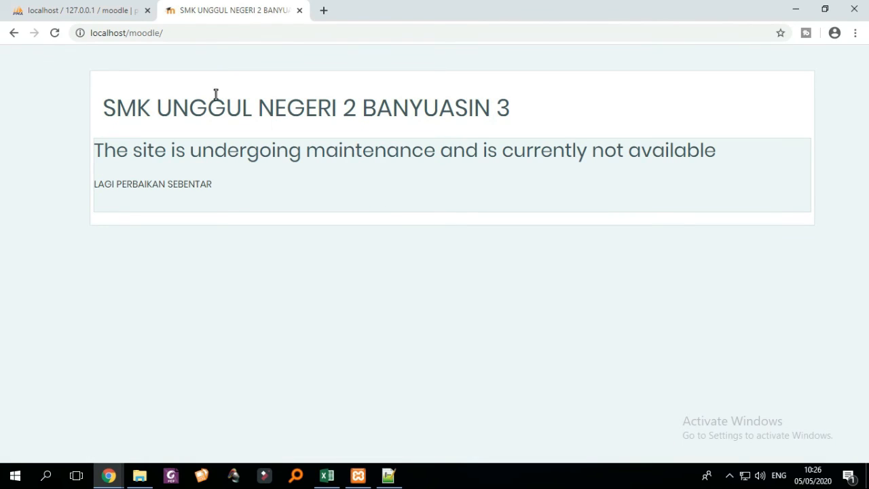
left_click(191, 30)
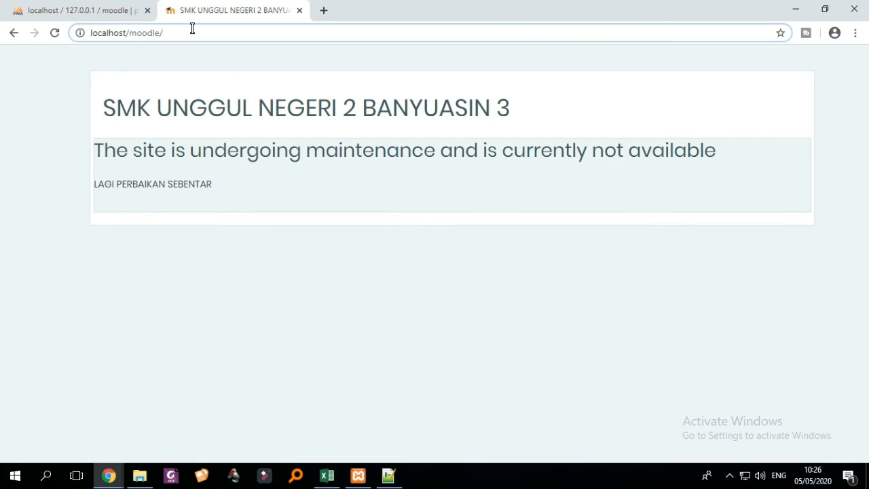
type("login")
key("Return")
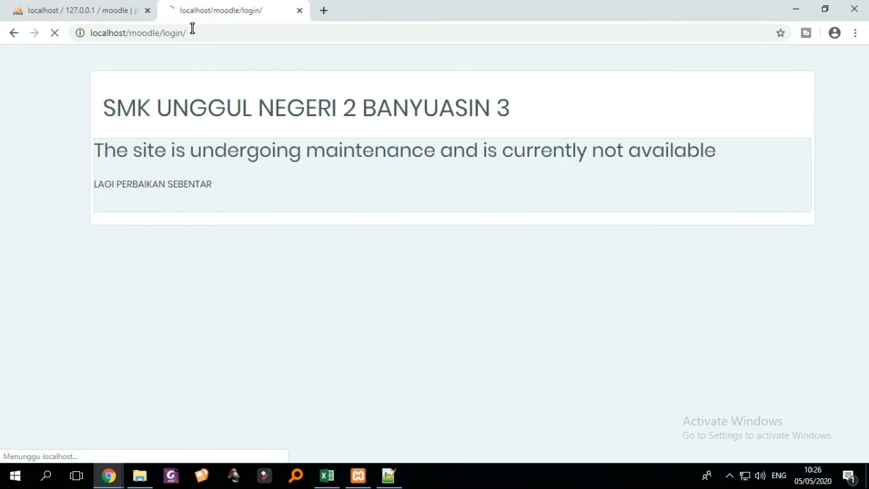
left_click(590, 235)
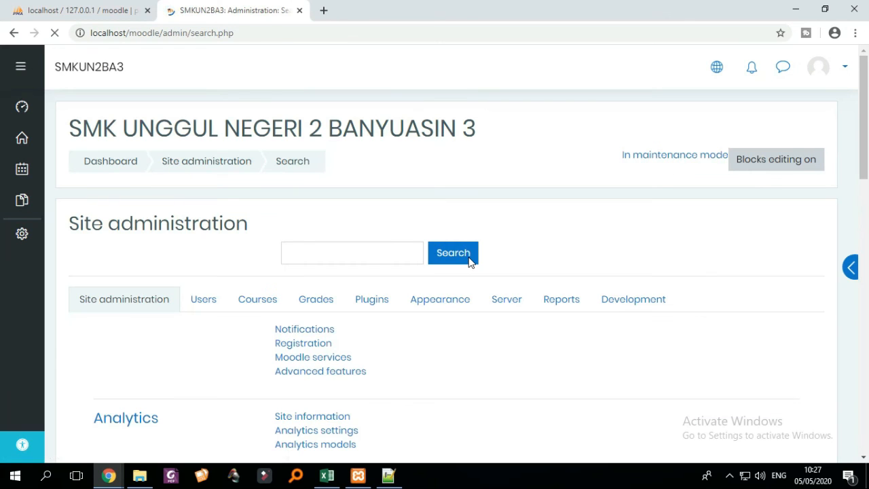
Set the server's Maintenance mode to Disable and save the change.
scroll(619, 295, "down", 1)
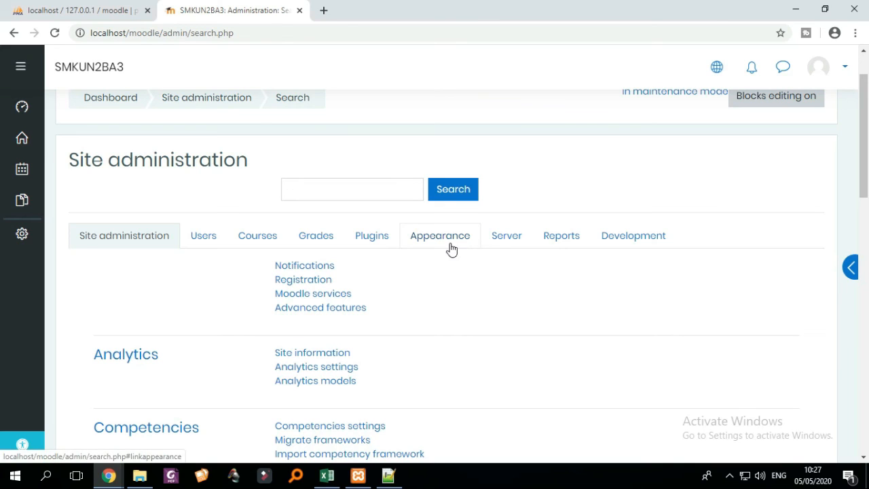
left_click(498, 238)
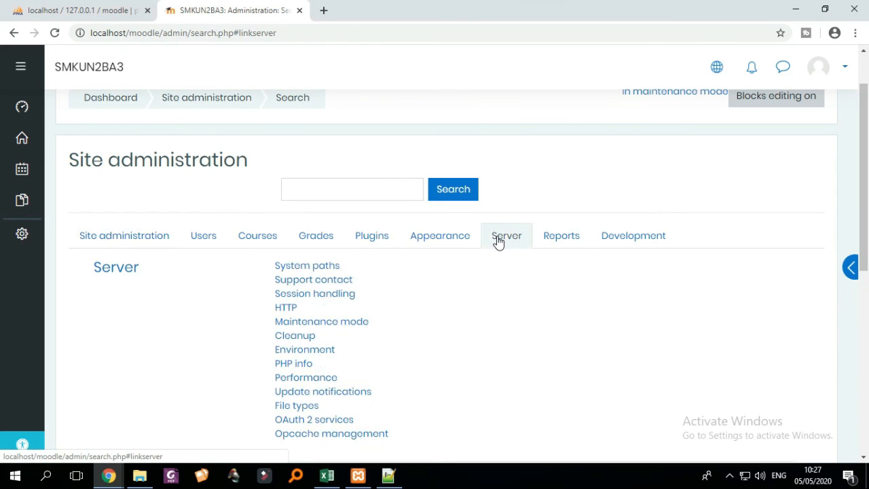
left_click(337, 324)
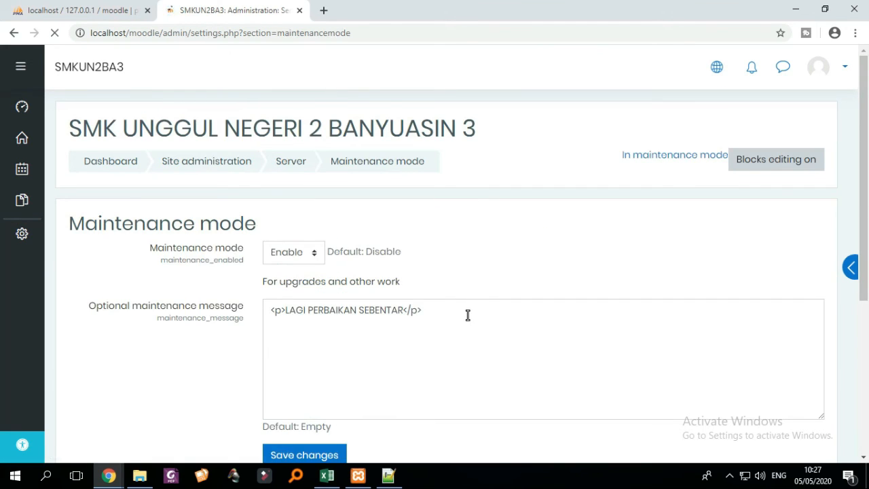
scroll(445, 317, "down", 3)
scroll(446, 319, "up", 2)
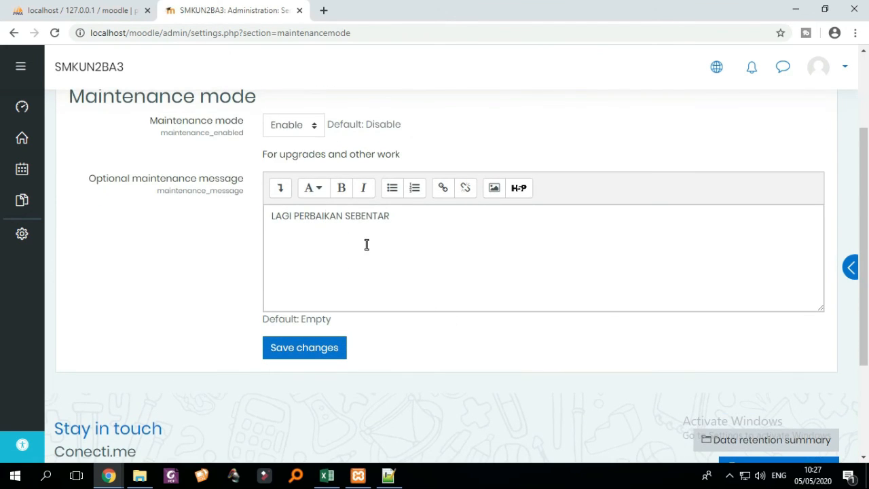
left_click(305, 134)
left_click(305, 143)
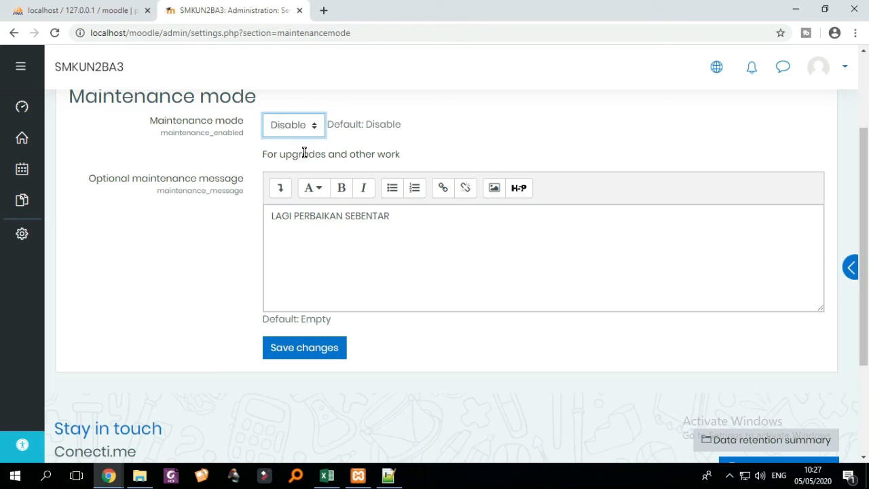
left_click(314, 349)
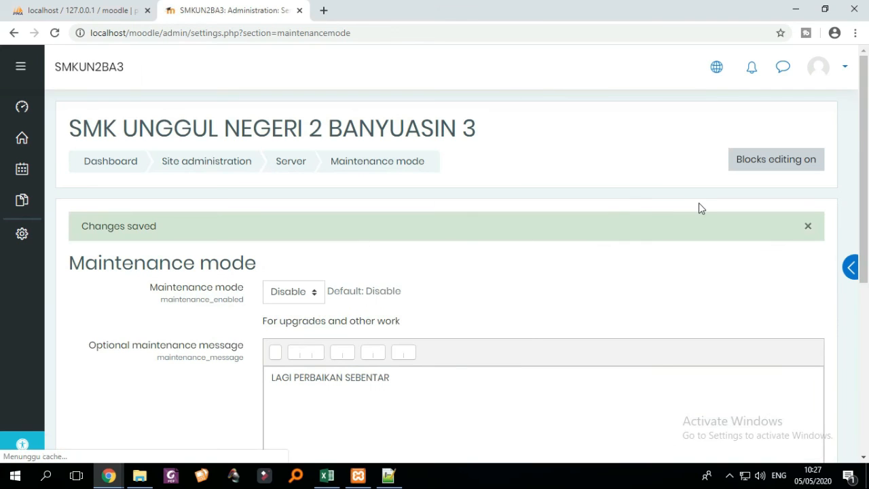
left_click(844, 75)
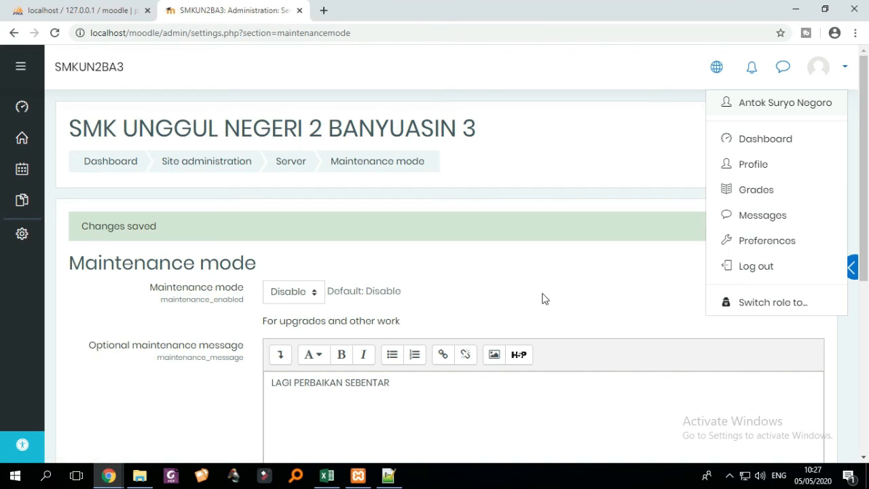
key("Escape")
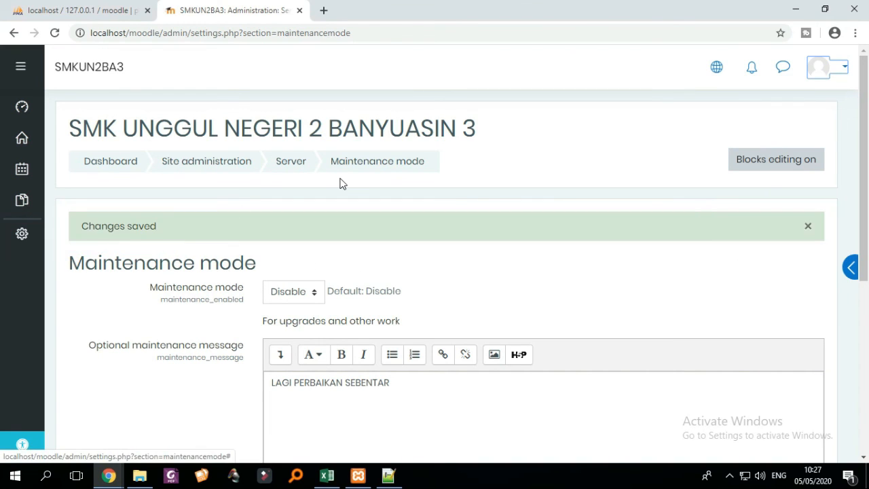
Return to Site administration, look through the Development, Reports and Server settings, and open the server's Environment page.
left_click(26, 242)
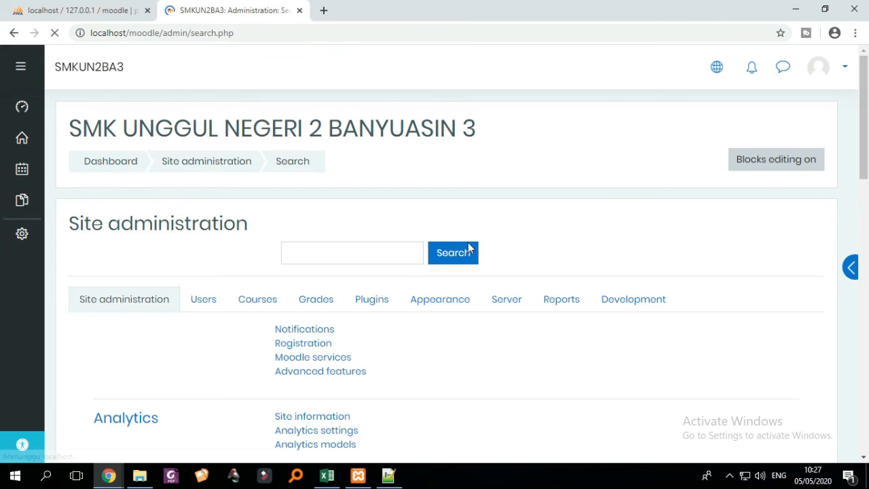
left_click(623, 307)
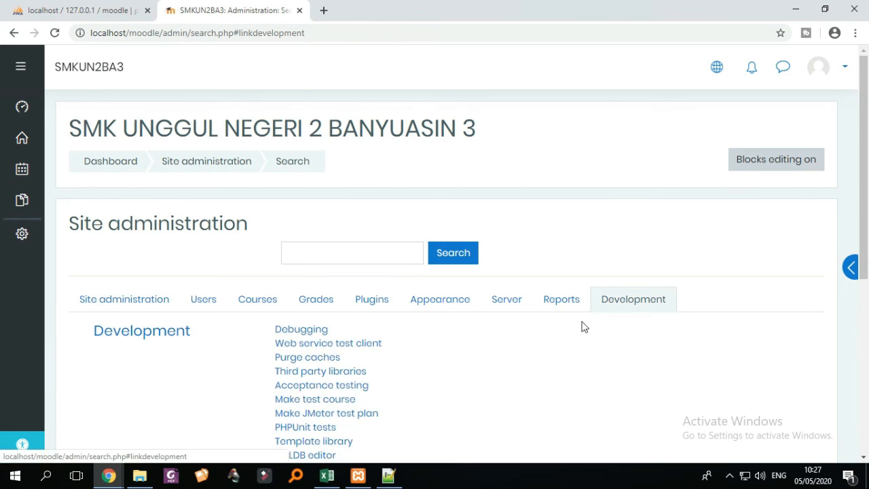
scroll(560, 313, "down", 2)
left_click(509, 178)
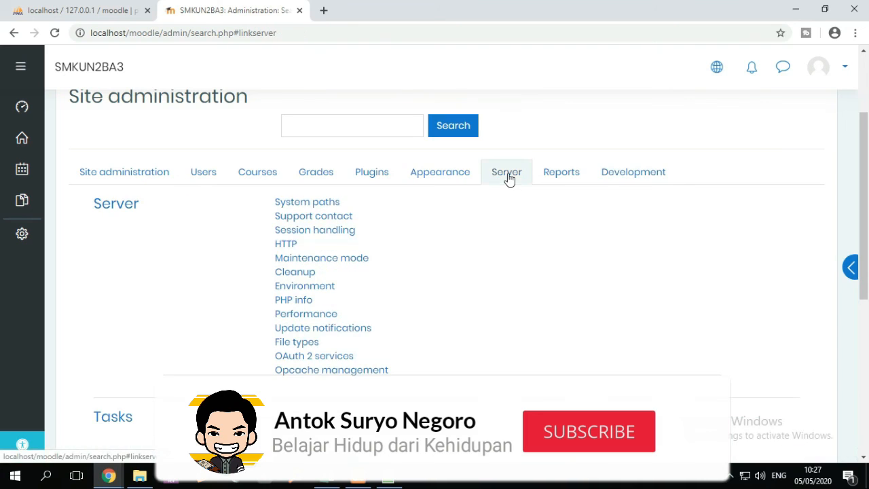
left_click(560, 179)
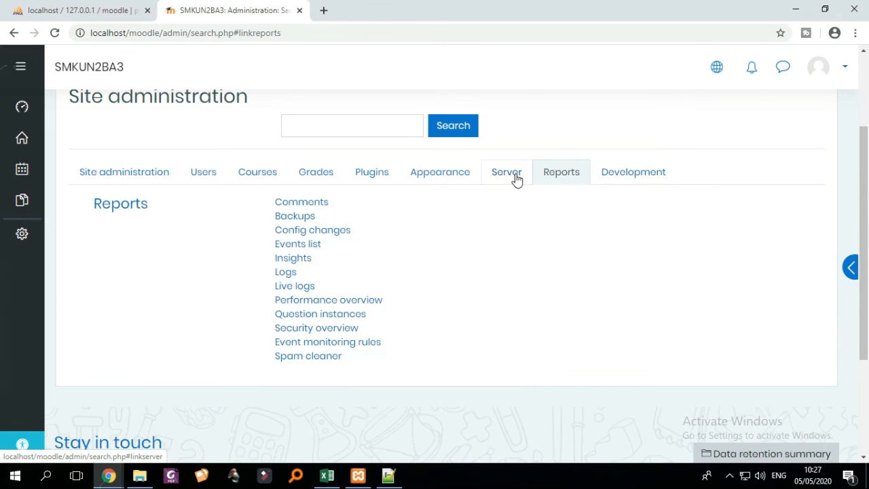
left_click(516, 179)
left_click(605, 175)
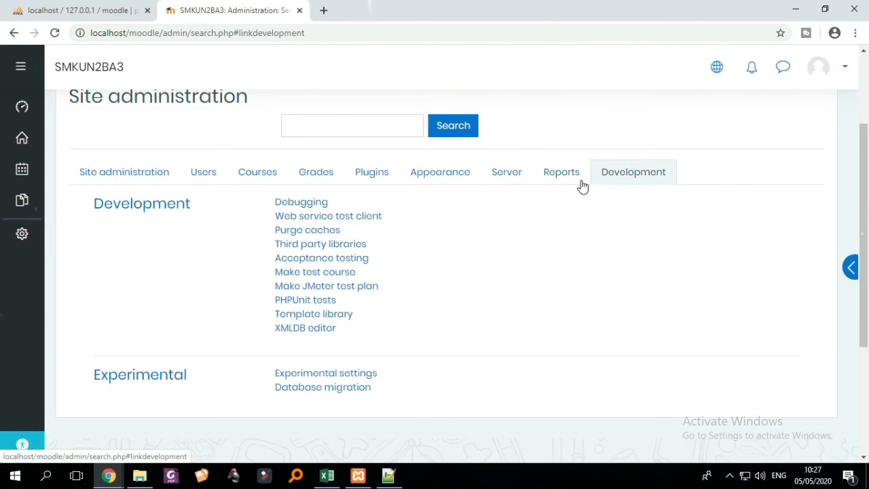
left_click(564, 181)
left_click(511, 181)
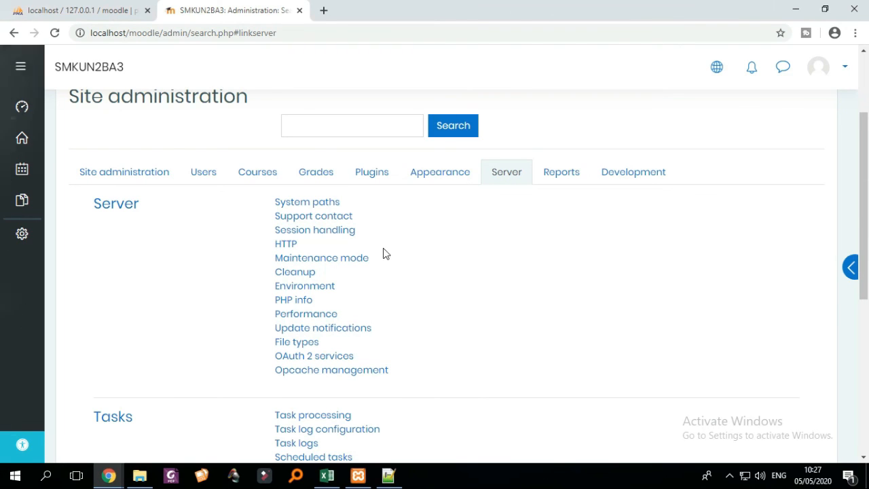
left_click(324, 290)
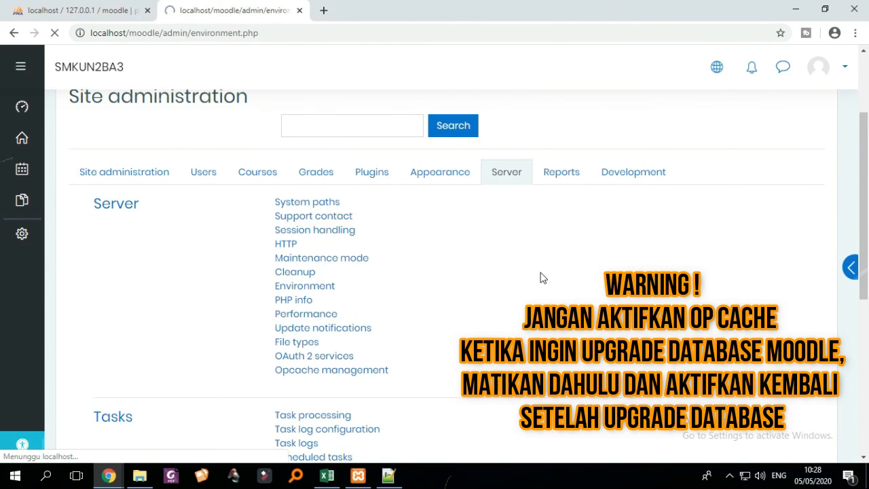
Open the OPcache documentation from the opcache.enable server check and find the PHP.ini settings under Configuration.
scroll(516, 280, "down", 3)
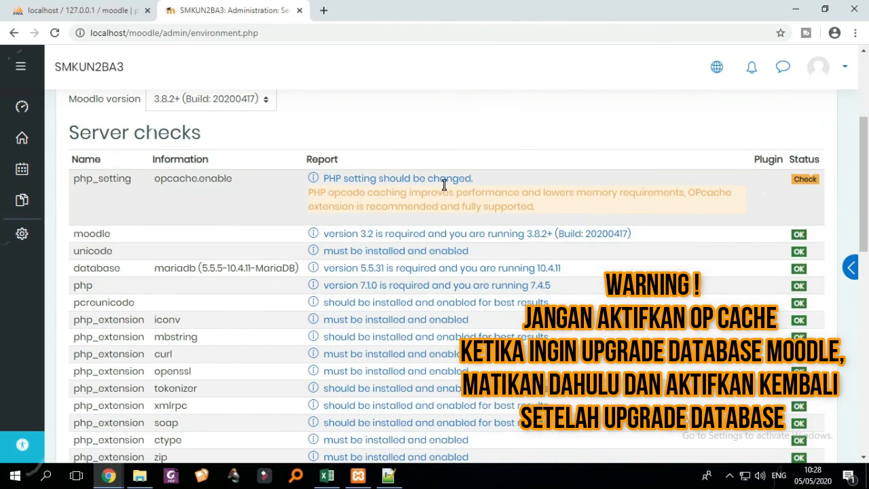
left_click(446, 180)
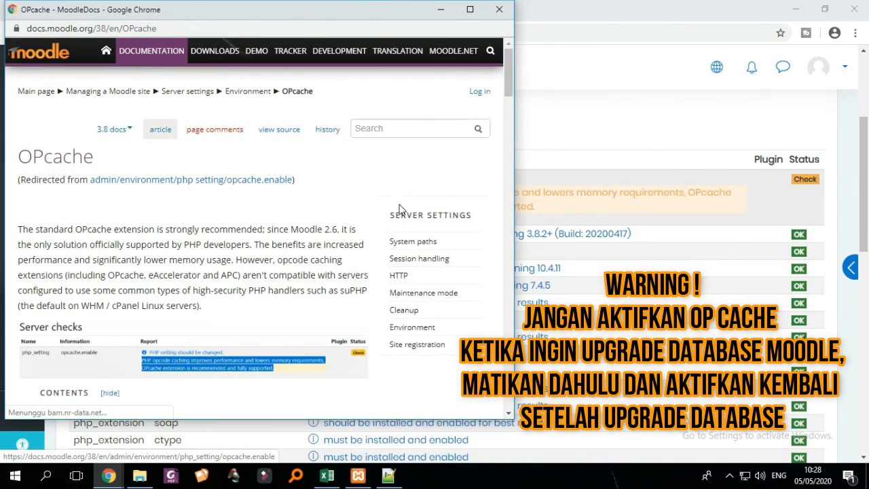
scroll(360, 229, "down", 10)
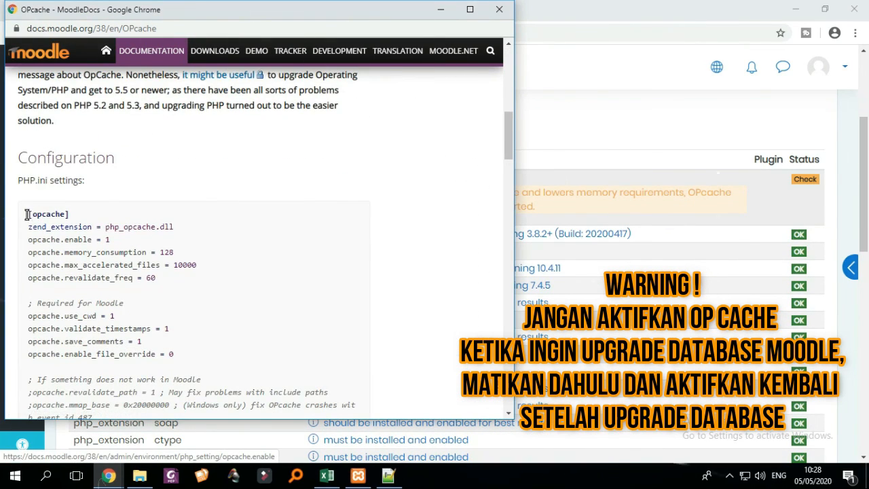
Copy the whole [opcache] settings block from the OPcache documentation and open Apache's PHP (php.ini) file from the XAMPP Control Panel.
left_click_drag(27, 216, 256, 198)
right_click(226, 188)
left_click(232, 195)
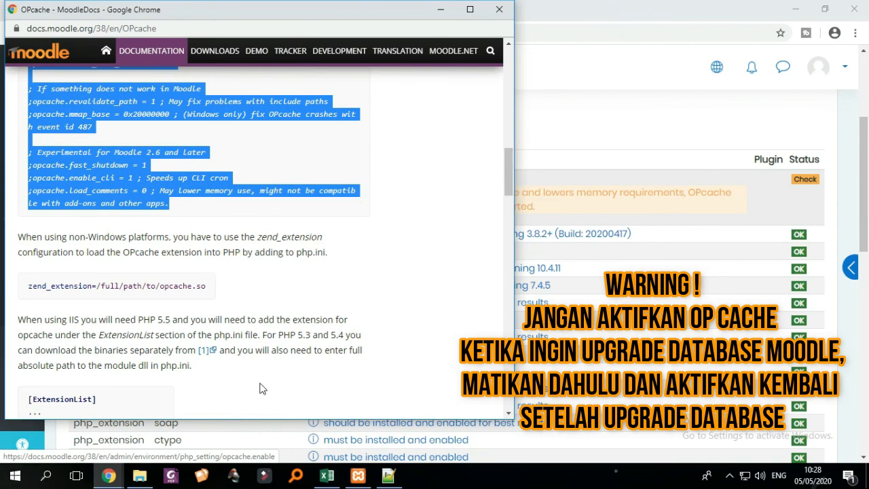
left_click(387, 475)
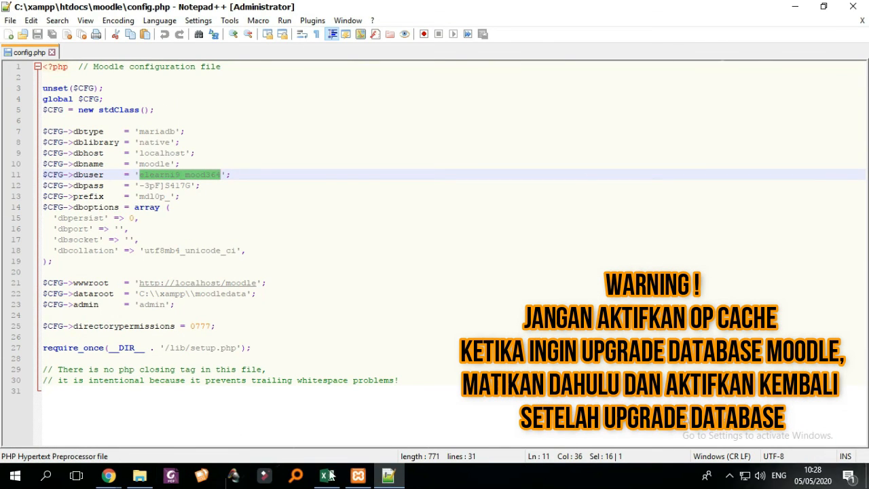
left_click(358, 476)
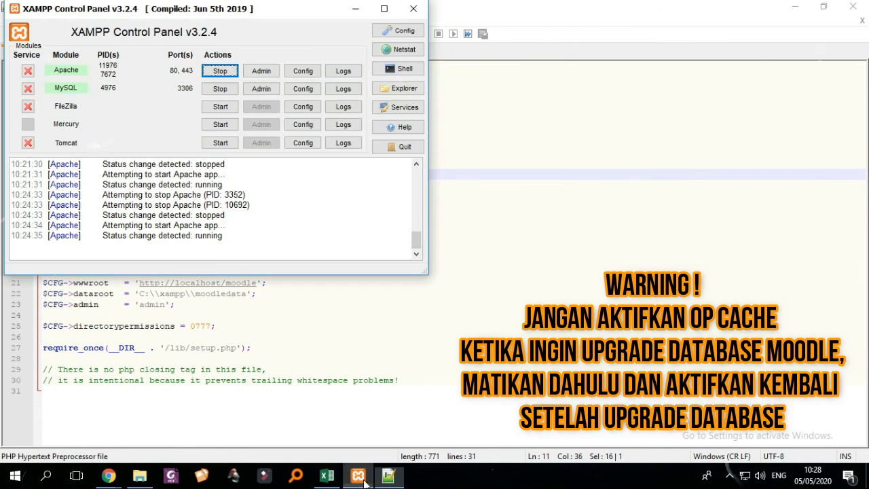
left_click(300, 74)
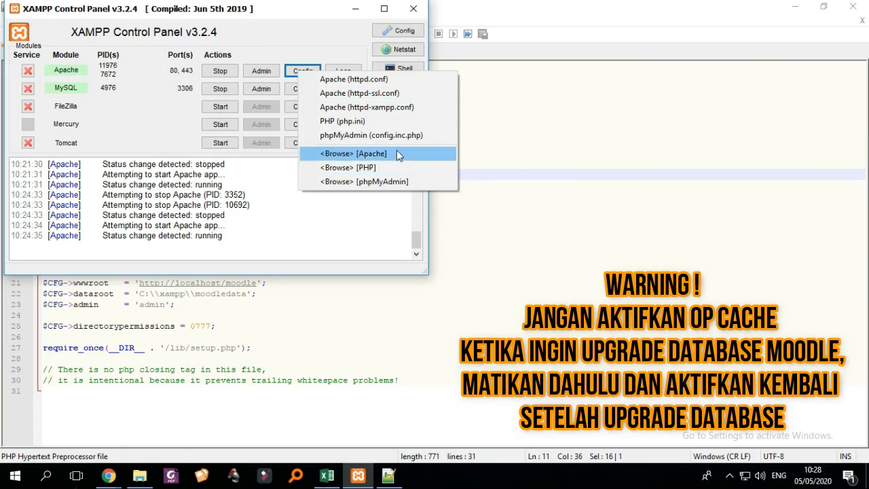
left_click(396, 120)
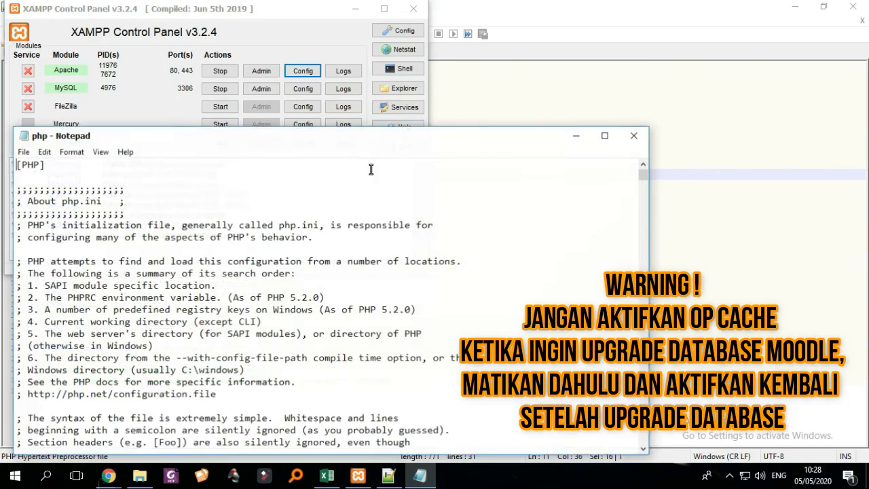
Paste the copied [opcache] block at the end of php.ini, below extension=php_soap.dll, and save the file.
scroll(371, 169, "down", 20)
left_click_drag(644, 189, 639, 440)
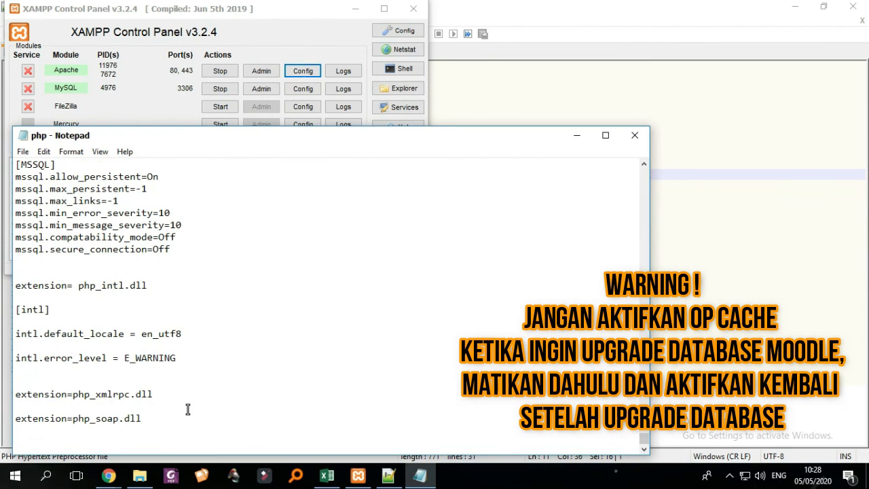
left_click(176, 421)
key("Return")
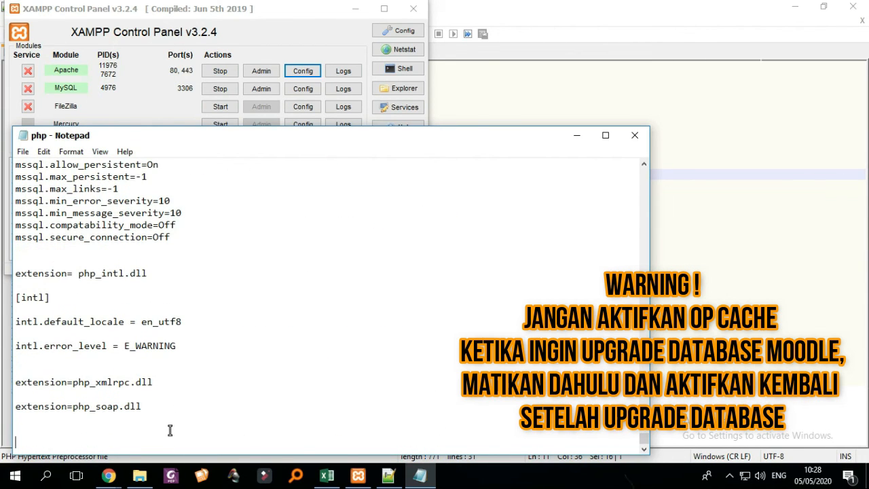
right_click(170, 431)
left_click(216, 311)
scroll(212, 319, "down", 1)
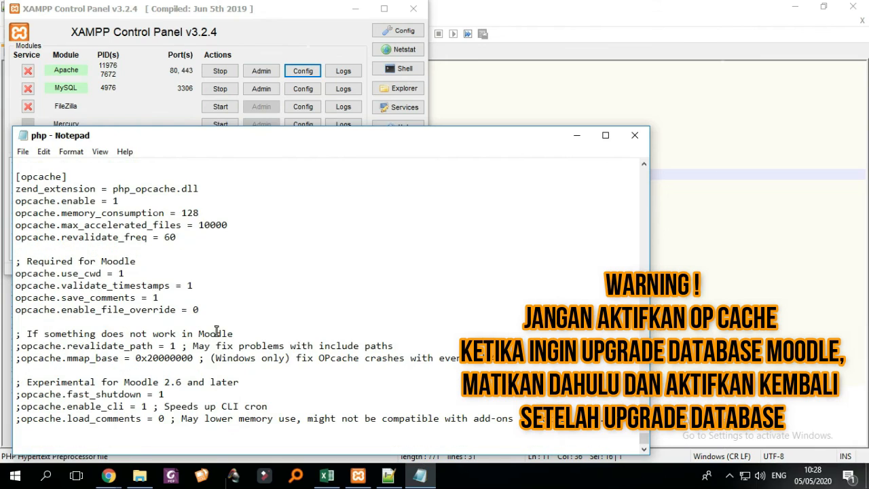
left_click(23, 151)
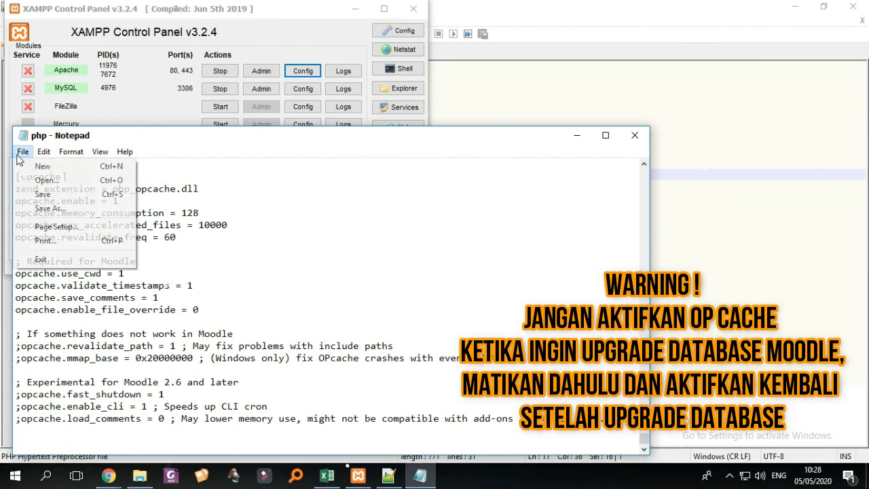
left_click(37, 196)
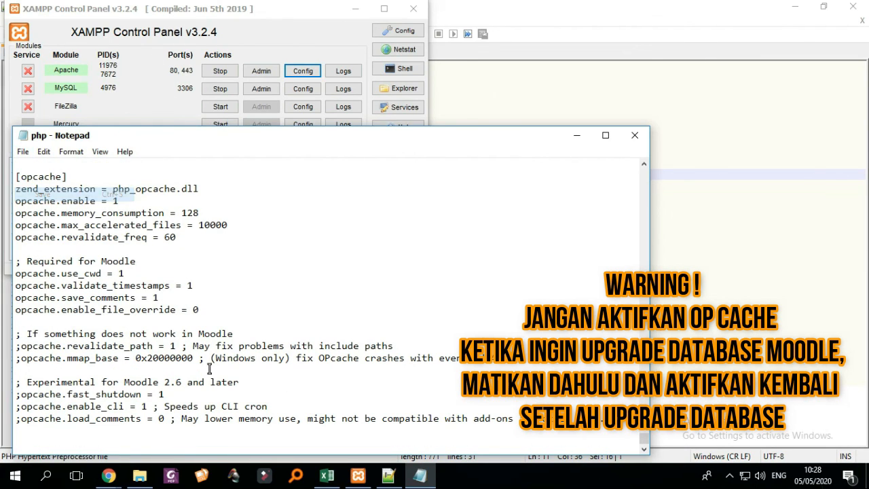
Switch back to the Moodle Environment page in Chrome, reload it and check the opcache.enable status.
left_click(109, 476)
left_click(358, 477)
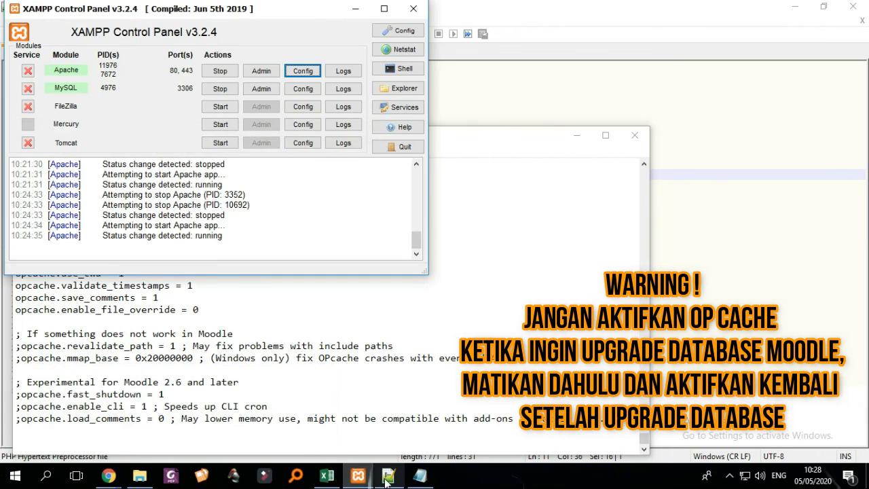
mouse_move(108, 477)
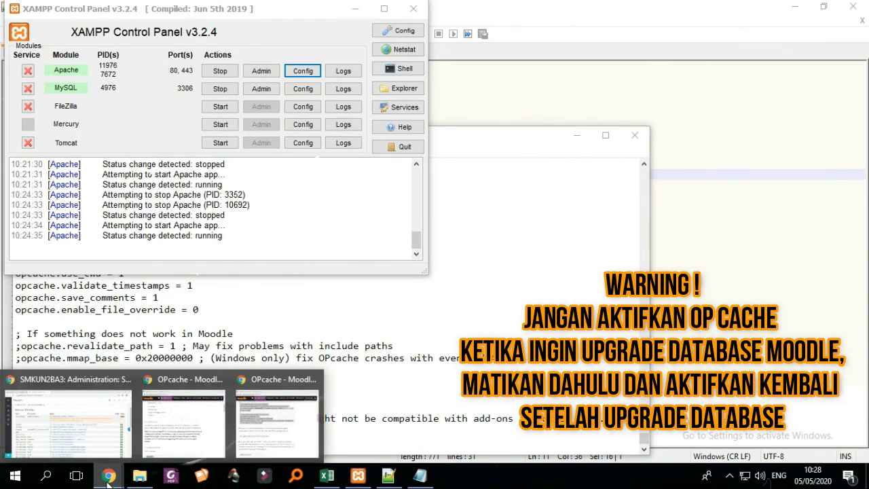
left_click(99, 413)
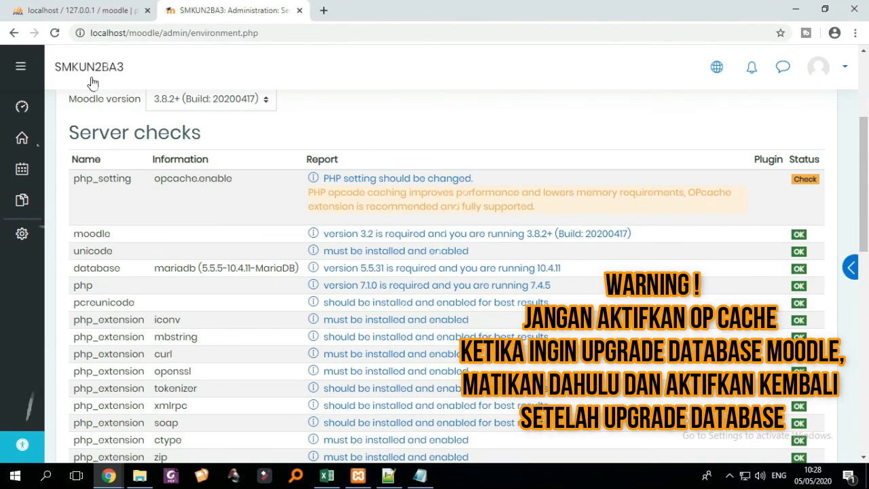
left_click(55, 33)
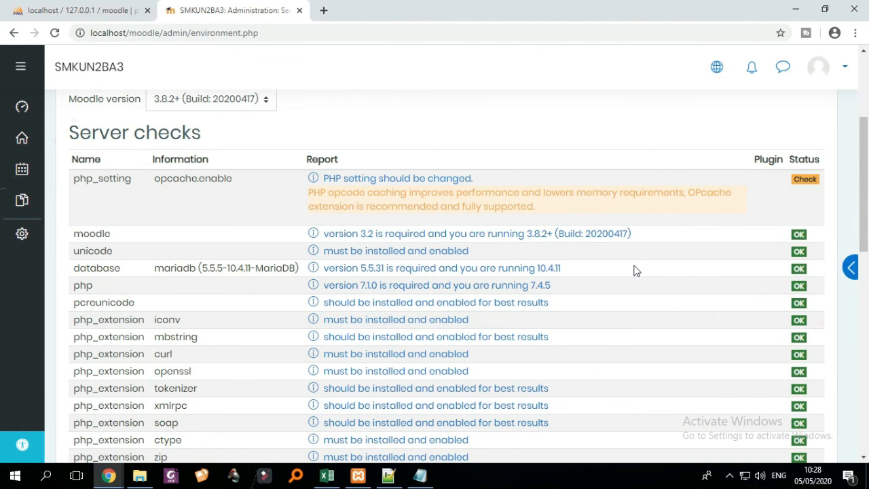
scroll(703, 287, "down", 10)
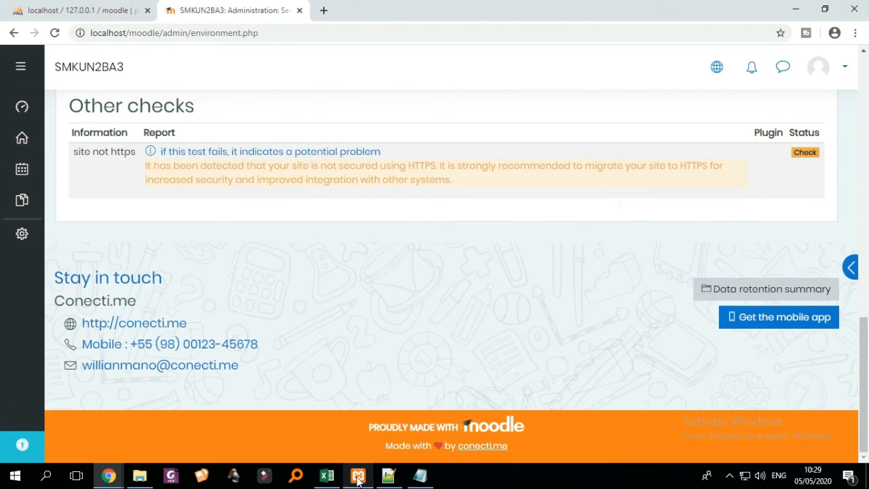
Switch to the XAMPP Control Panel and restart Apache by stopping and starting it.
left_click(358, 476)
left_click(221, 71)
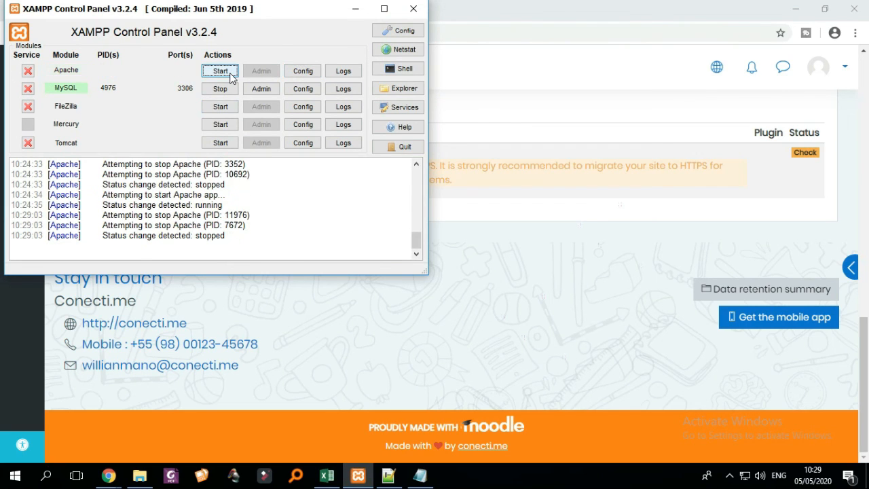
left_click(221, 71)
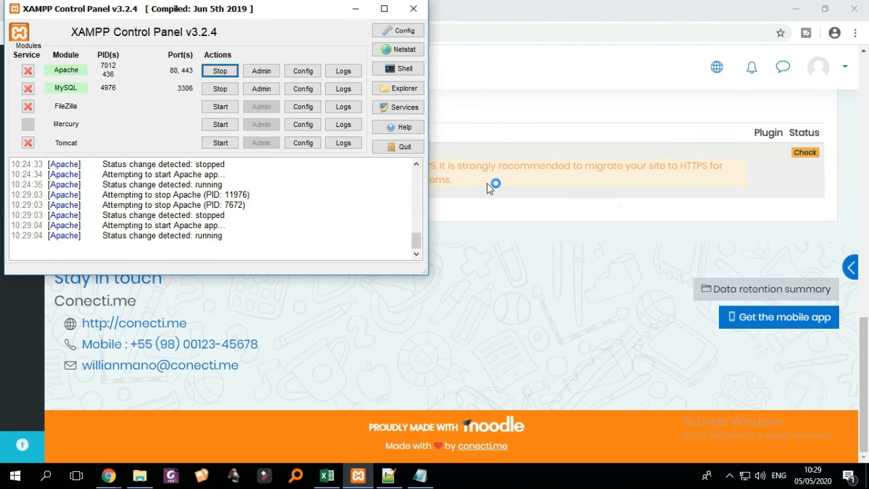
Return to the Moodle Environment page, refresh it and review the Server checks, including opcache.enable, and the Other checks.
left_click(517, 110)
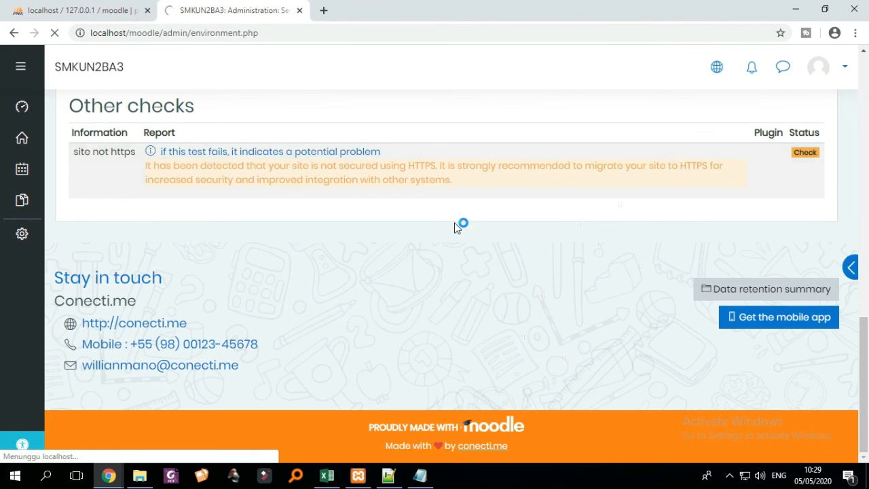
scroll(462, 231, "up", 5)
scroll(460, 239, "up", 6)
scroll(460, 239, "down", 2)
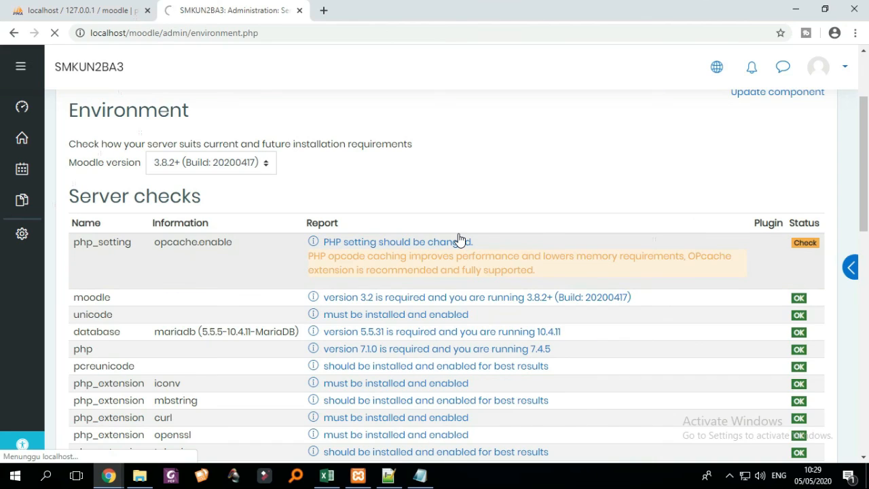
scroll(461, 239, "down", 7)
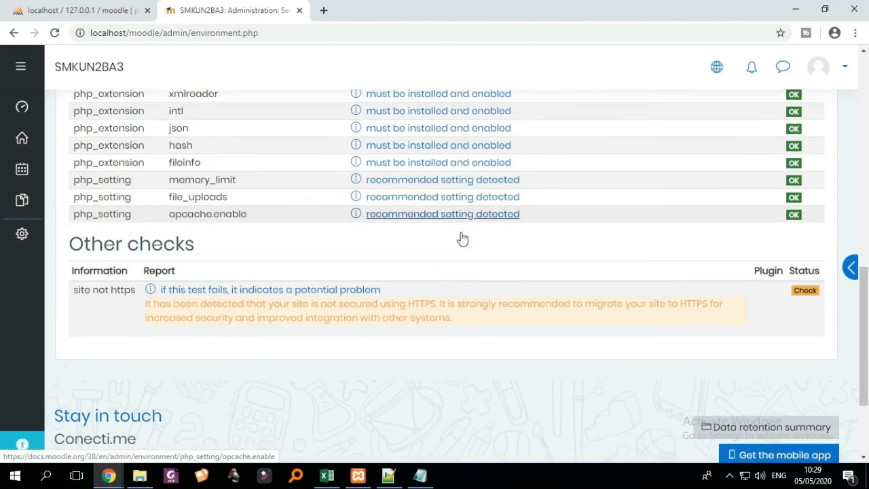
scroll(462, 239, "down", 2)
scroll(398, 252, "up", 1)
scroll(468, 276, "up", 8)
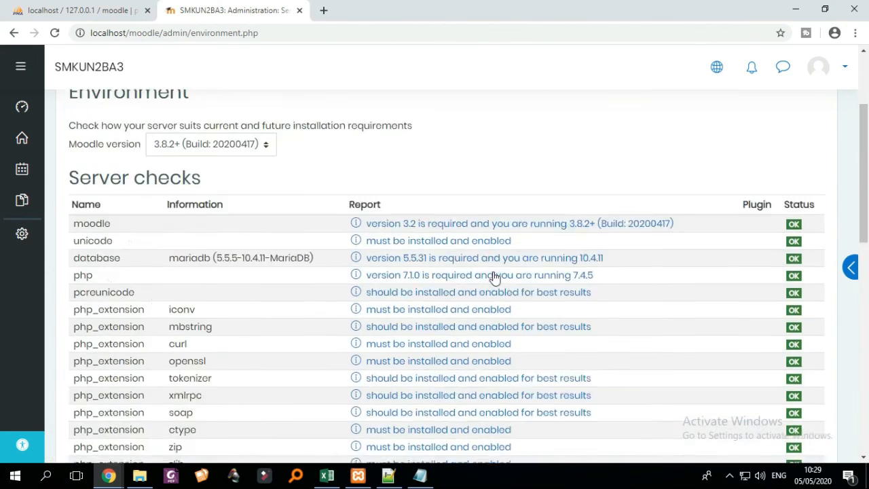
scroll(479, 269, "up", 2)
scroll(476, 268, "down", 6)
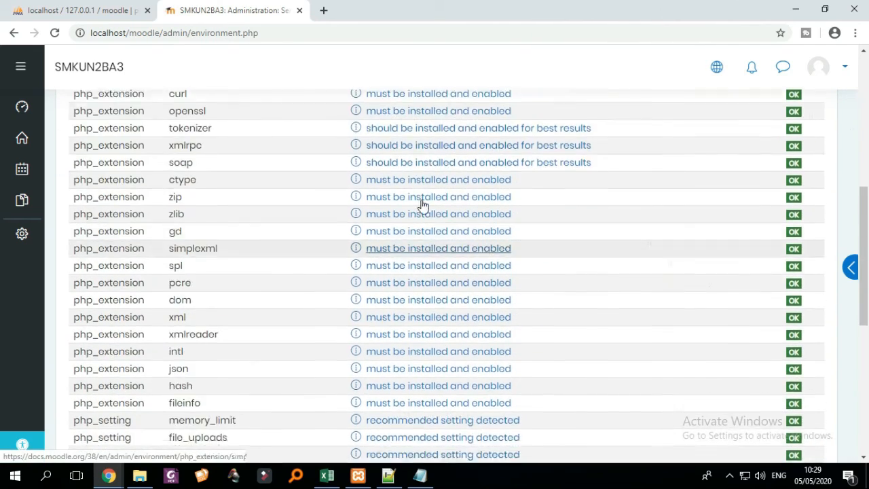
scroll(170, 156, "down", 5)
scroll(95, 136, "up", 3)
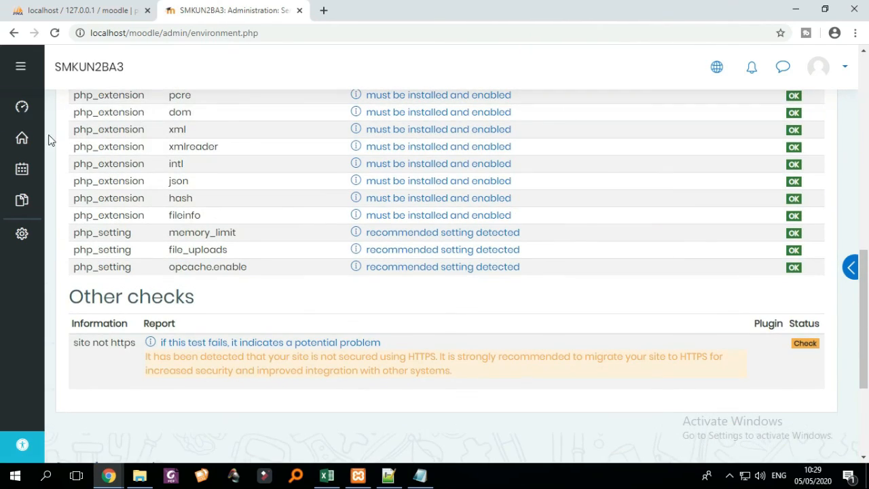
Alternate between the Dashboard and Site home twice to try out how the site loads.
left_click(21, 110)
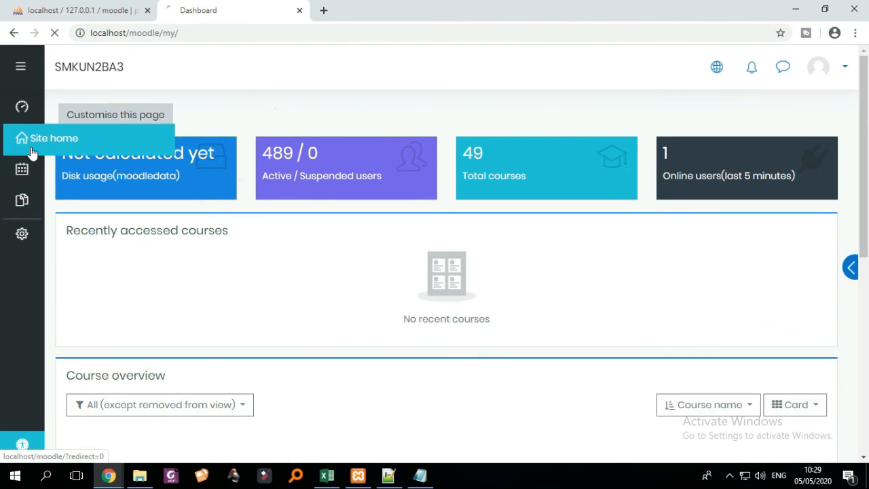
left_click(31, 147)
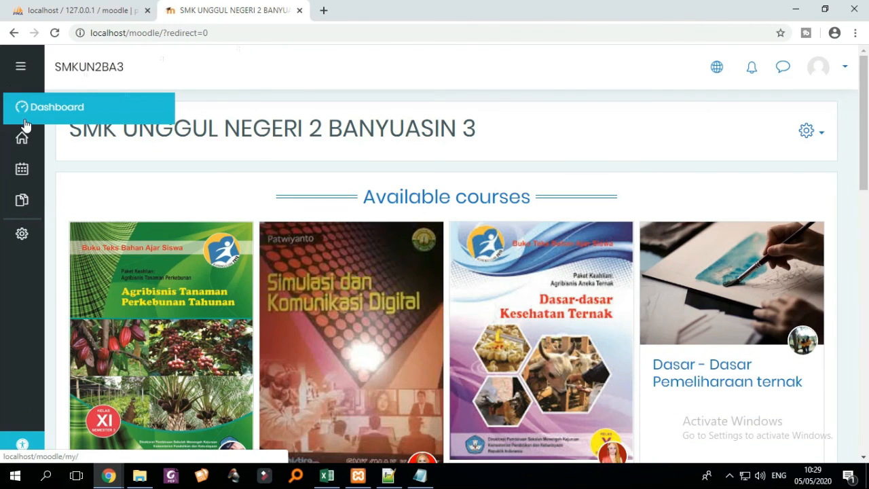
left_click(28, 117)
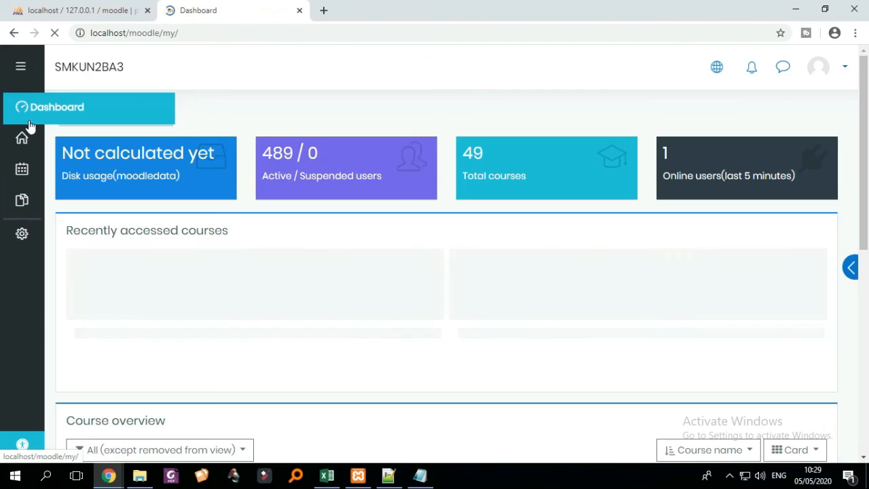
left_click(21, 138)
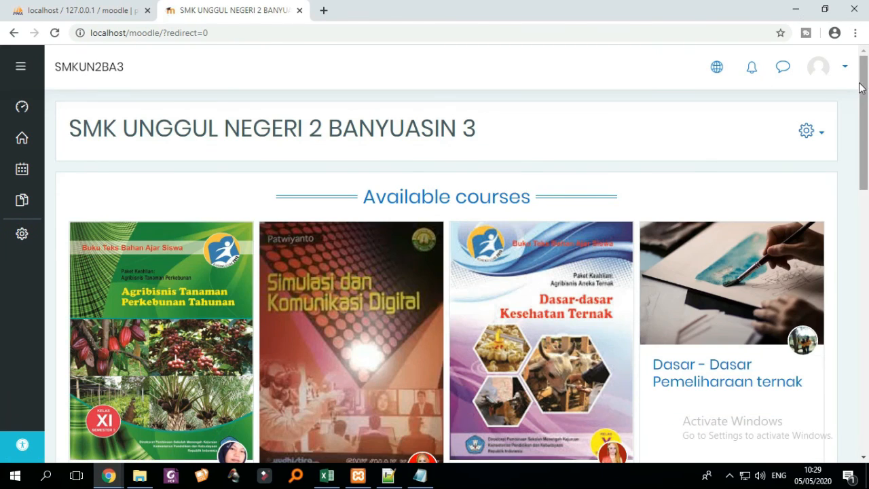
Log out of the Moodle site and look through the public front page, including its available courses and figures.
left_click(845, 74)
left_click(751, 264)
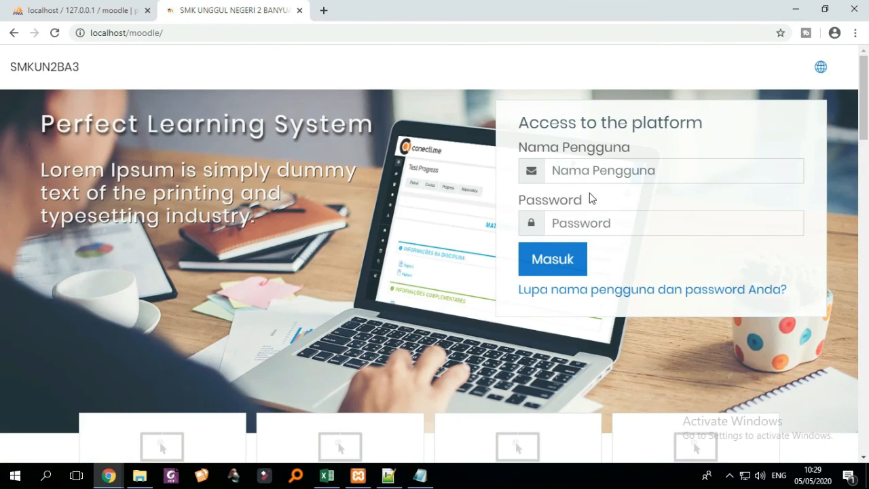
scroll(598, 201, "down", 8)
scroll(642, 212, "down", 12)
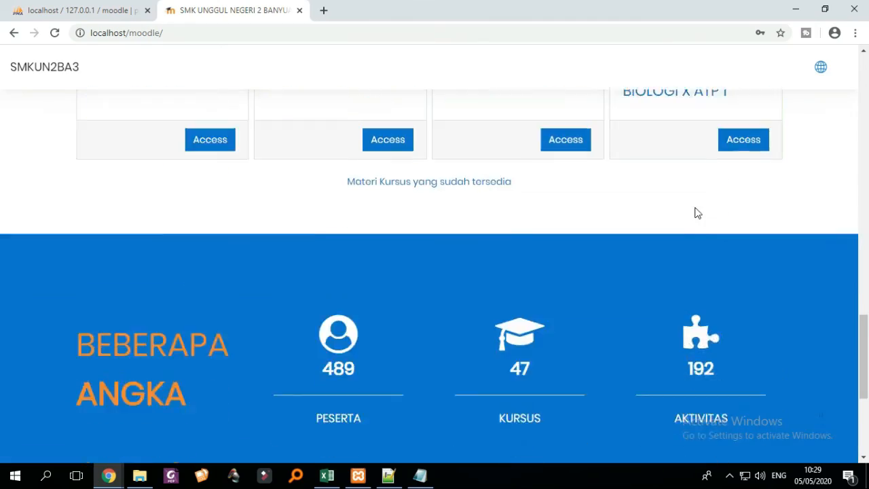
scroll(658, 215, "up", 20)
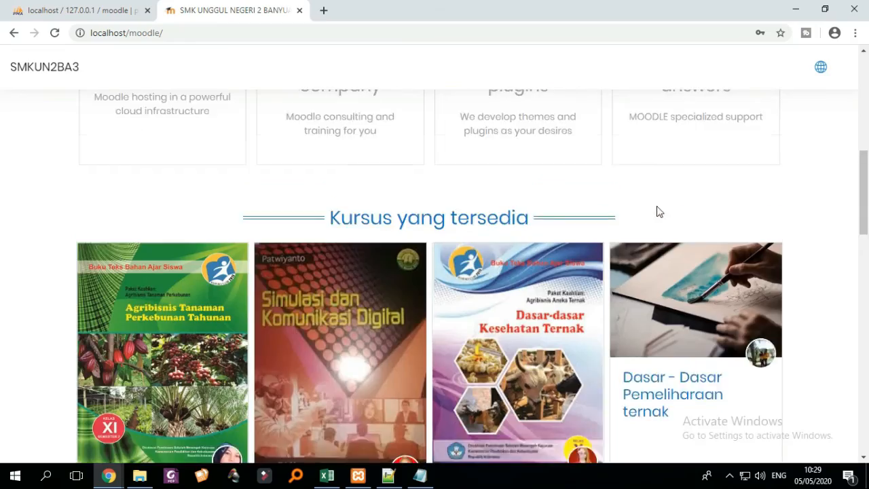